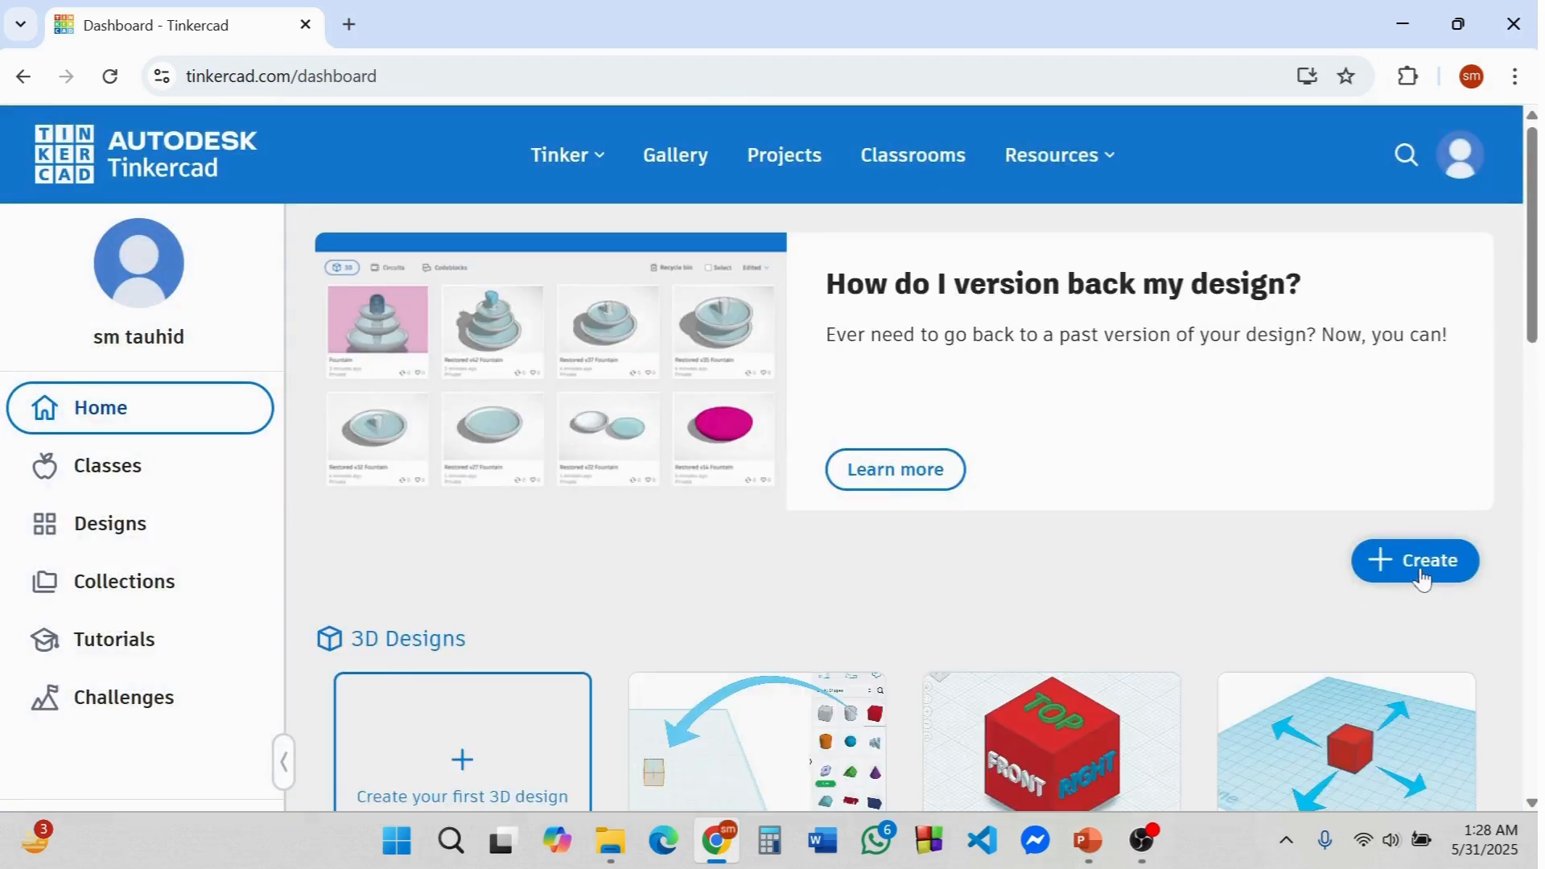
- Create a new circuit design and place a full-size Breadboard in the middle of the workspace
left_click(1423, 578)
left_click(1349, 691)
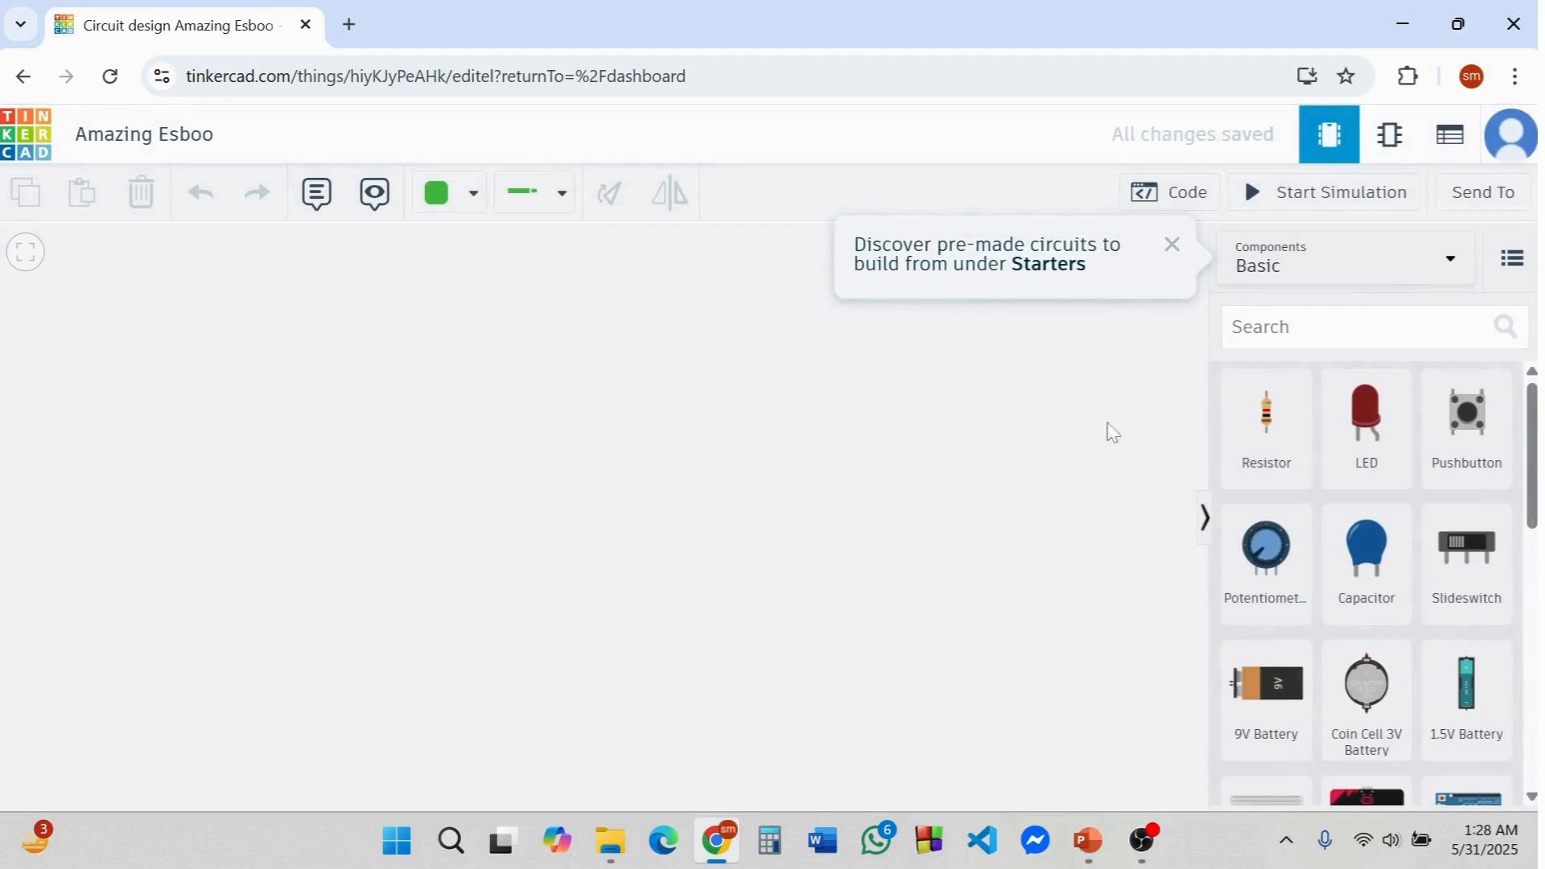
left_click(1360, 327)
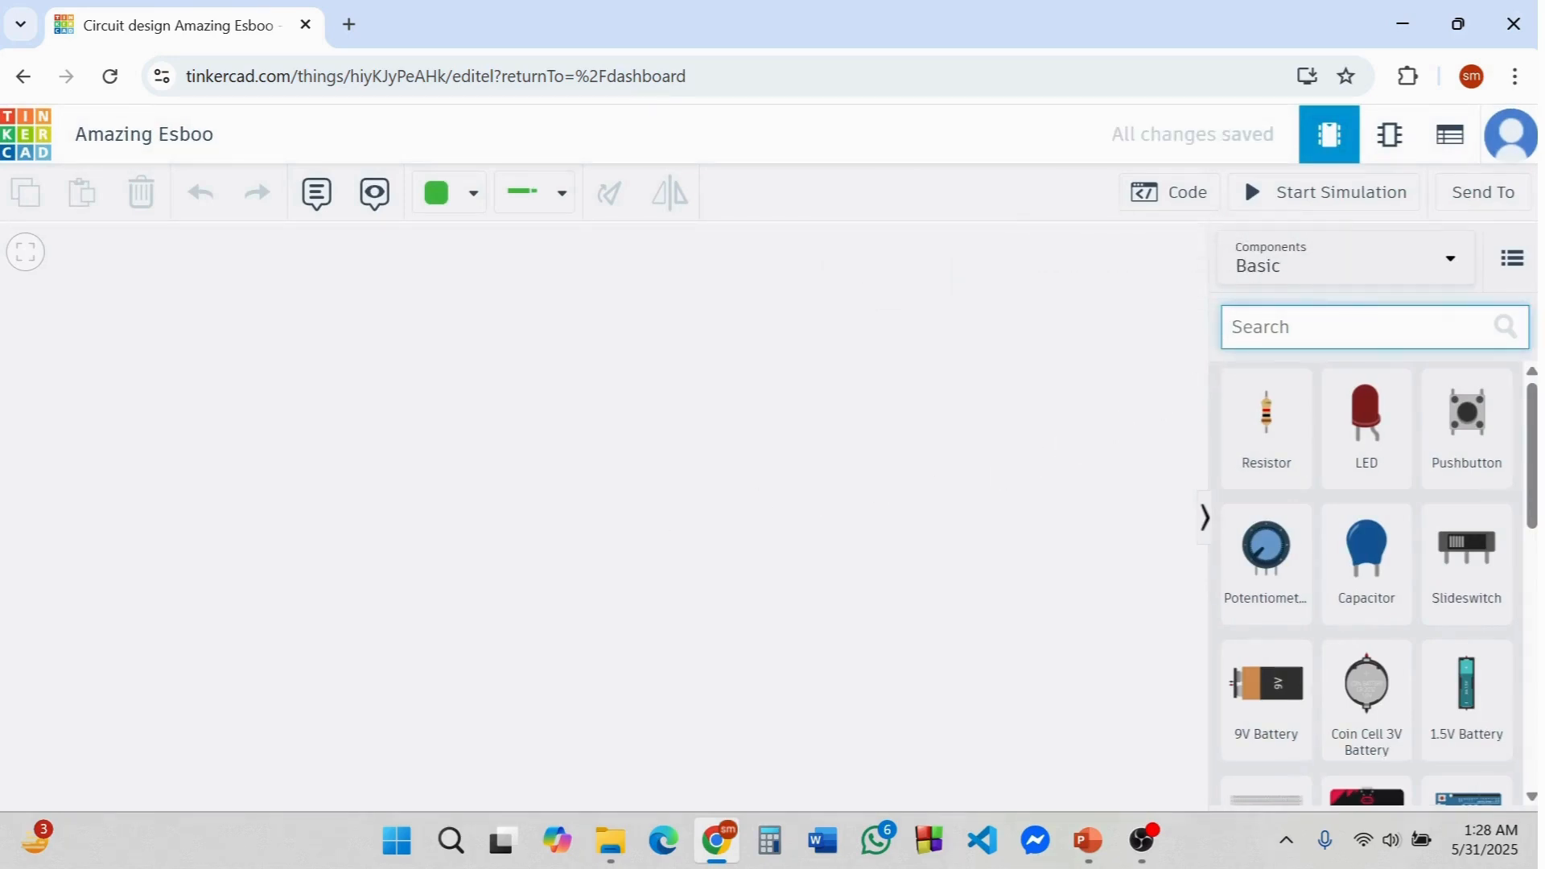
type("bread")
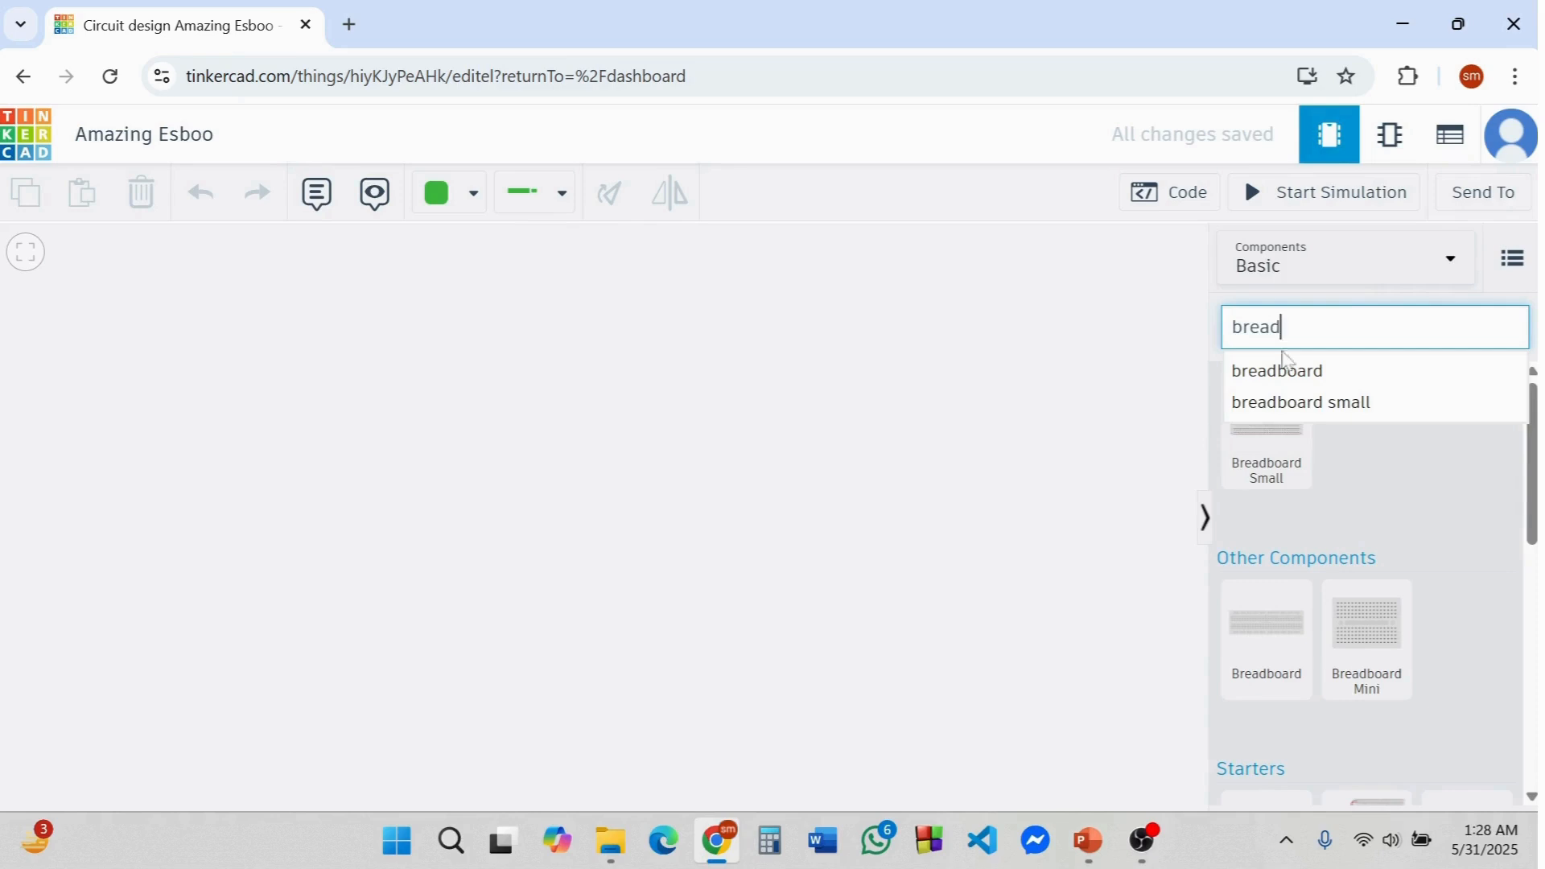
left_click(1297, 375)
left_click(1283, 617)
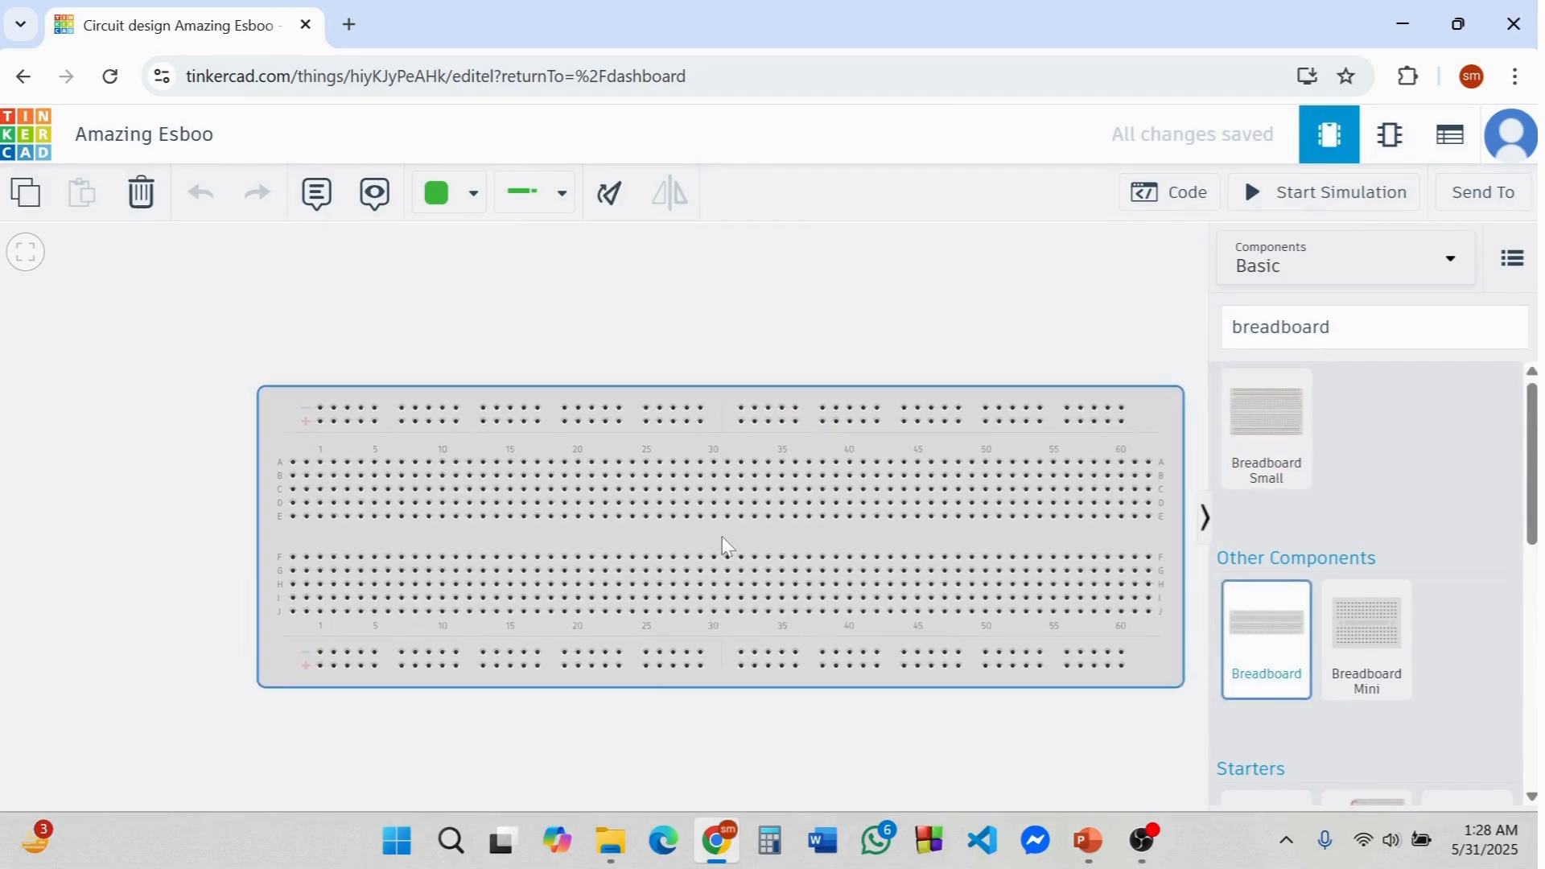
left_click(726, 530)
left_click(775, 703)
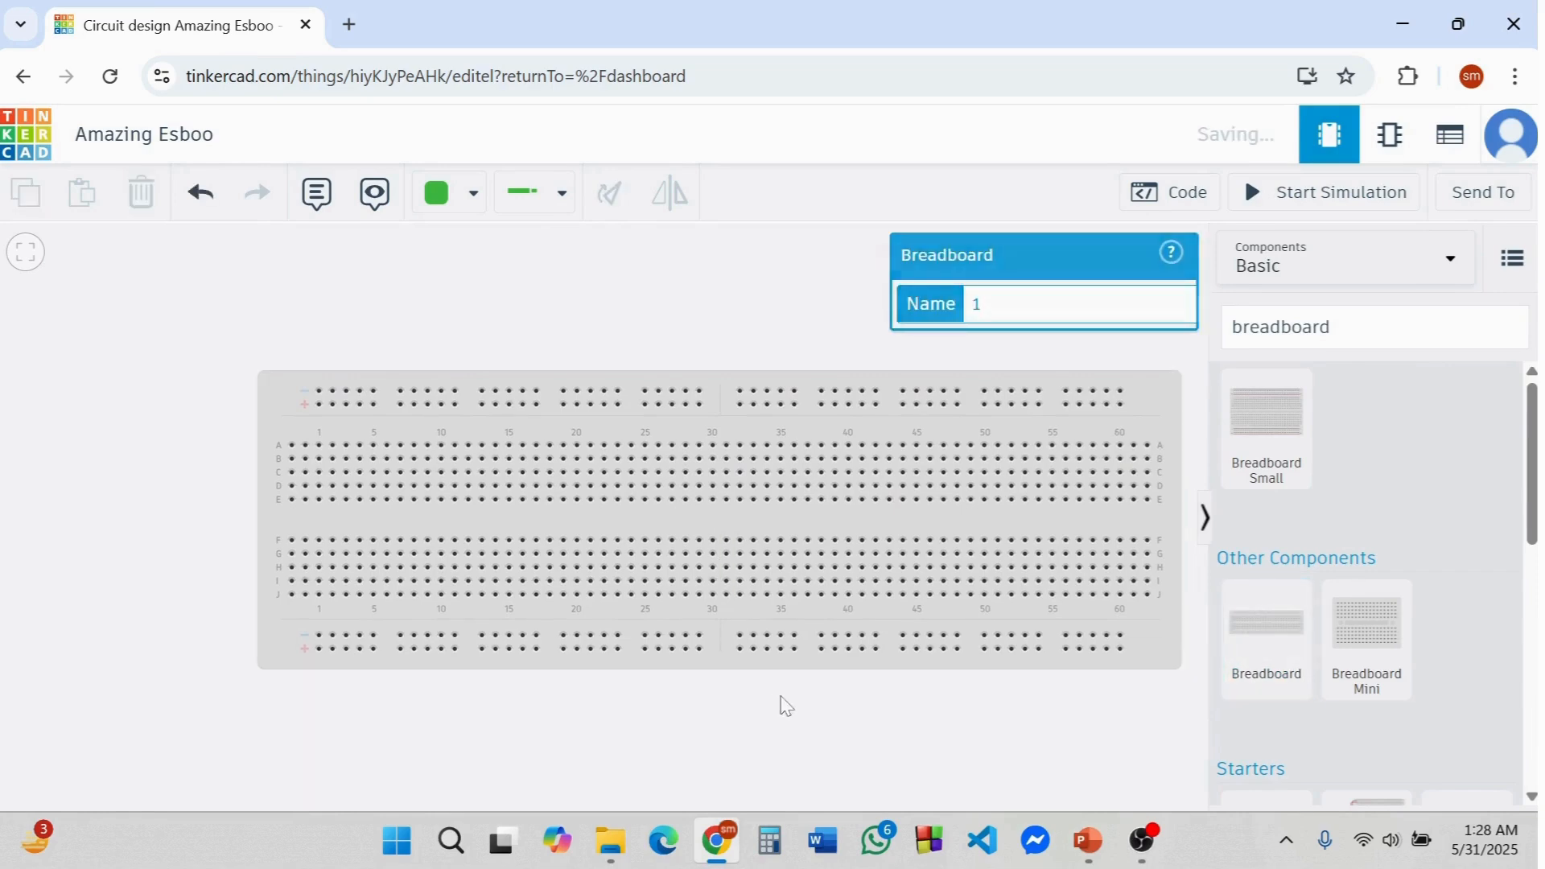
- Search the components for "power" and place a Power Supply beside the breadboard's upper-left corner
left_click(1368, 327)
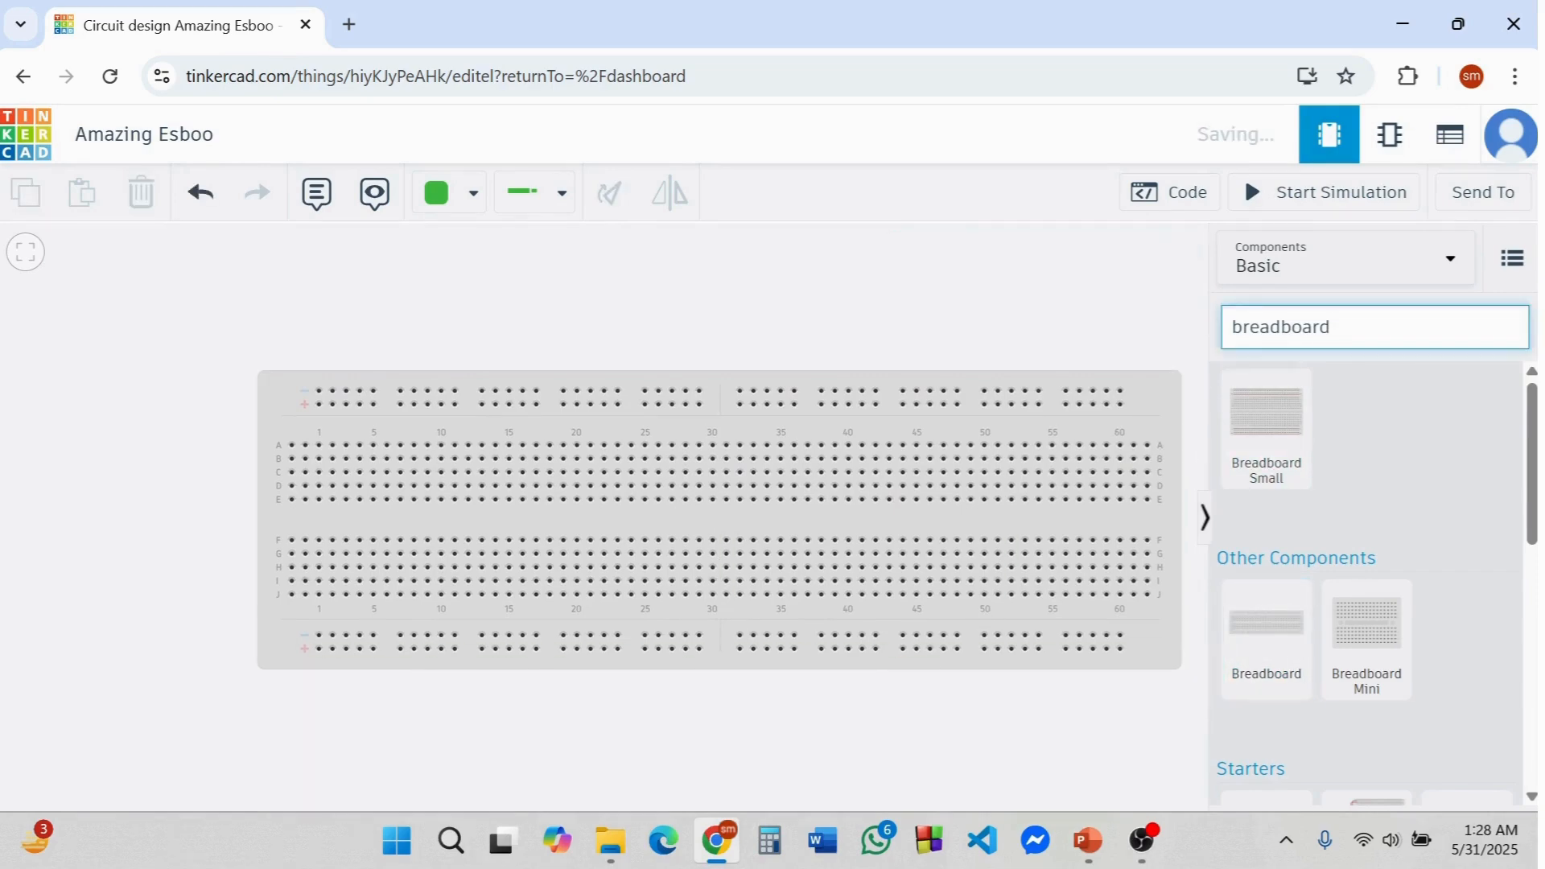
key("BackSpace")
type("poweer")
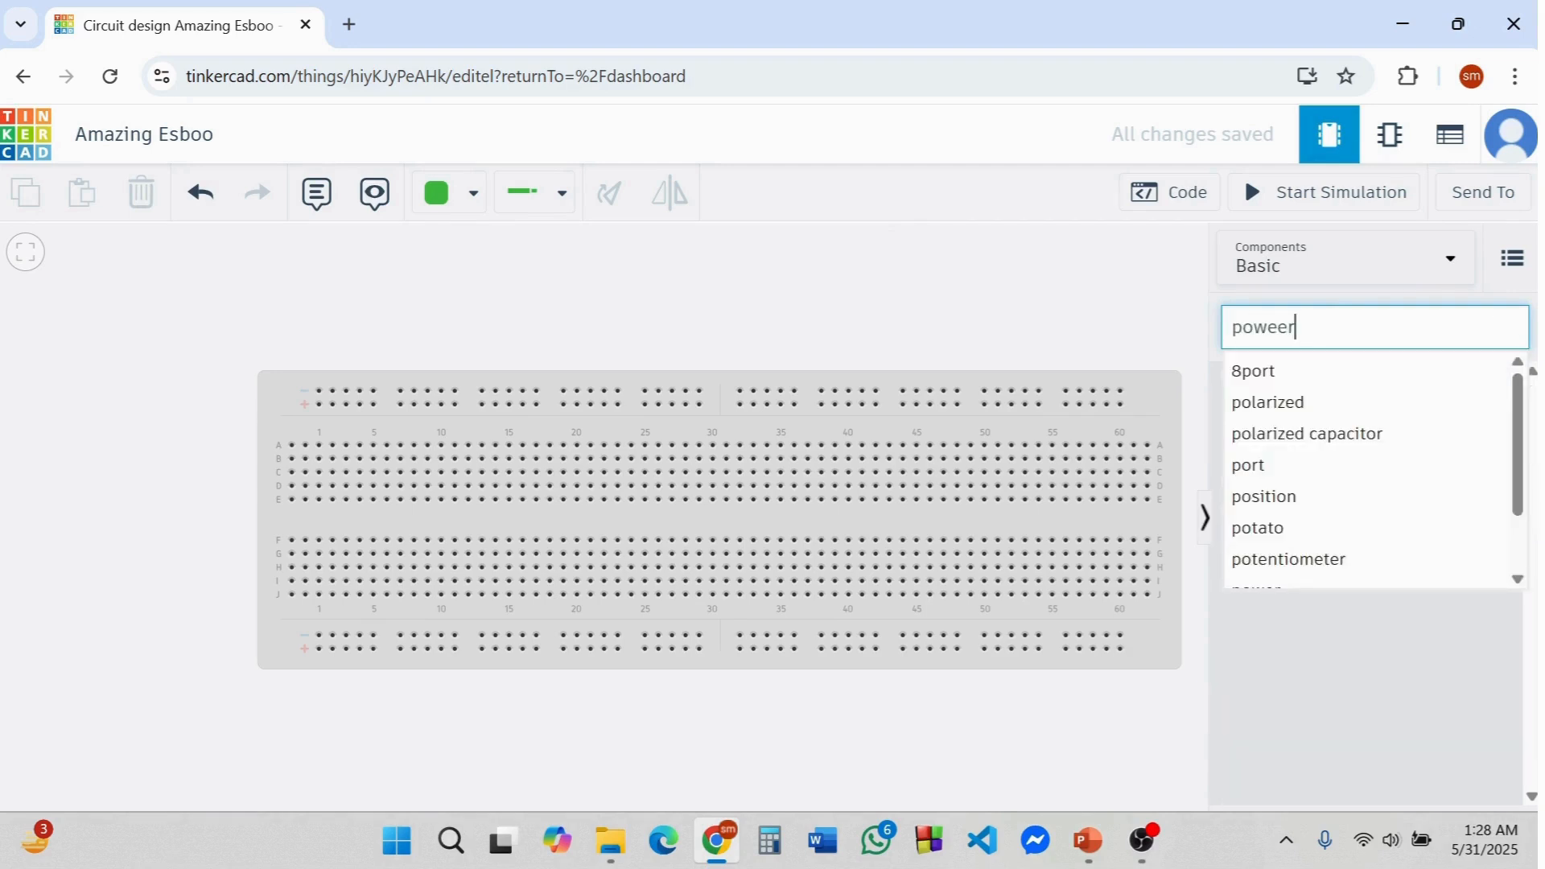
key("Return")
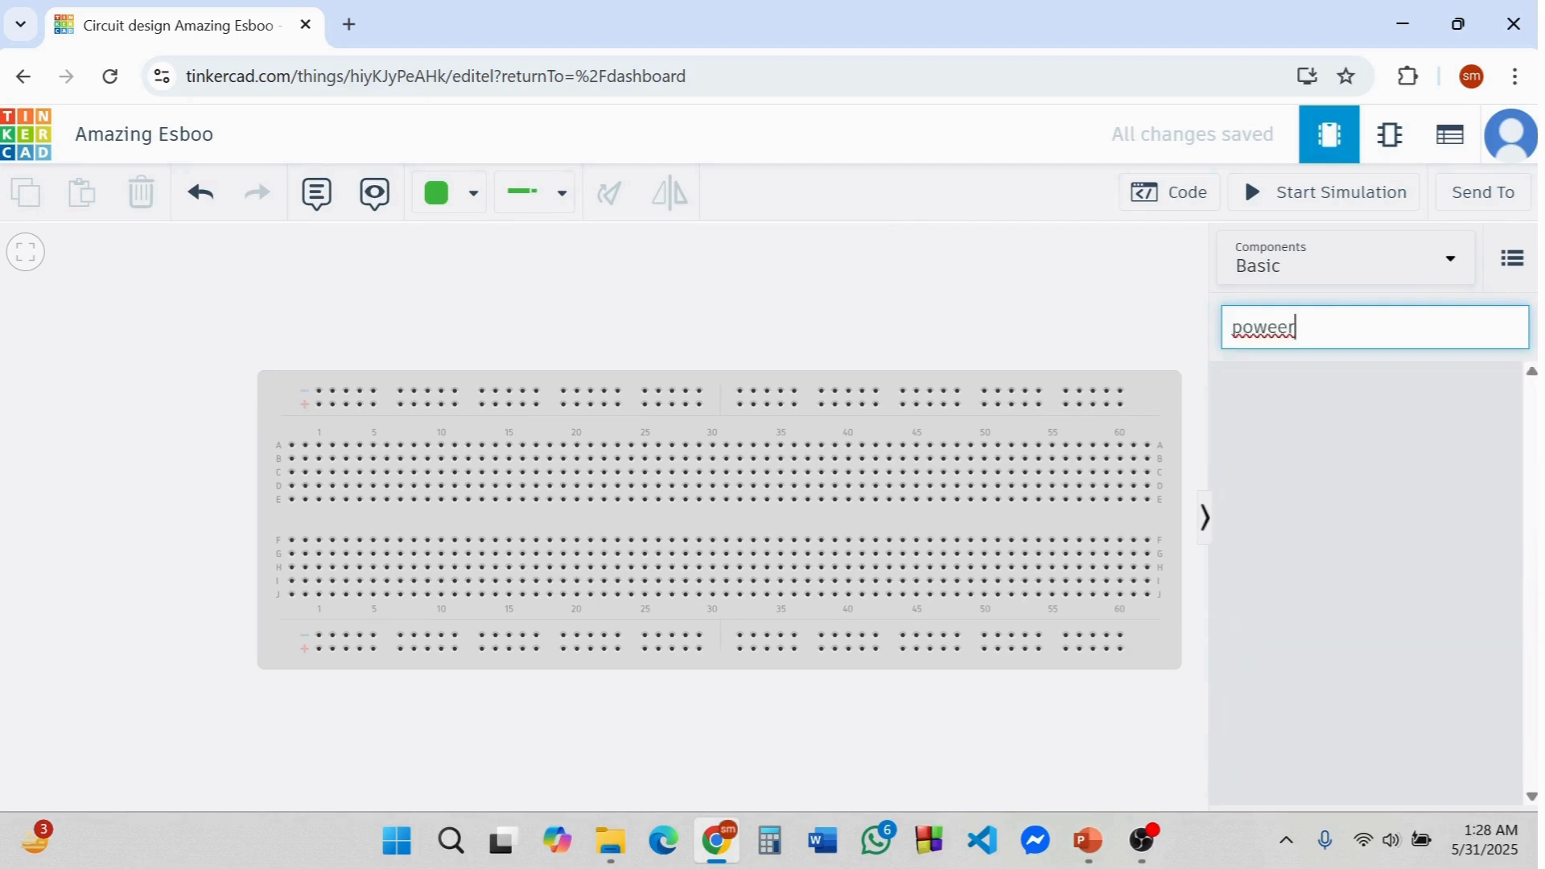
key("BackSpace")
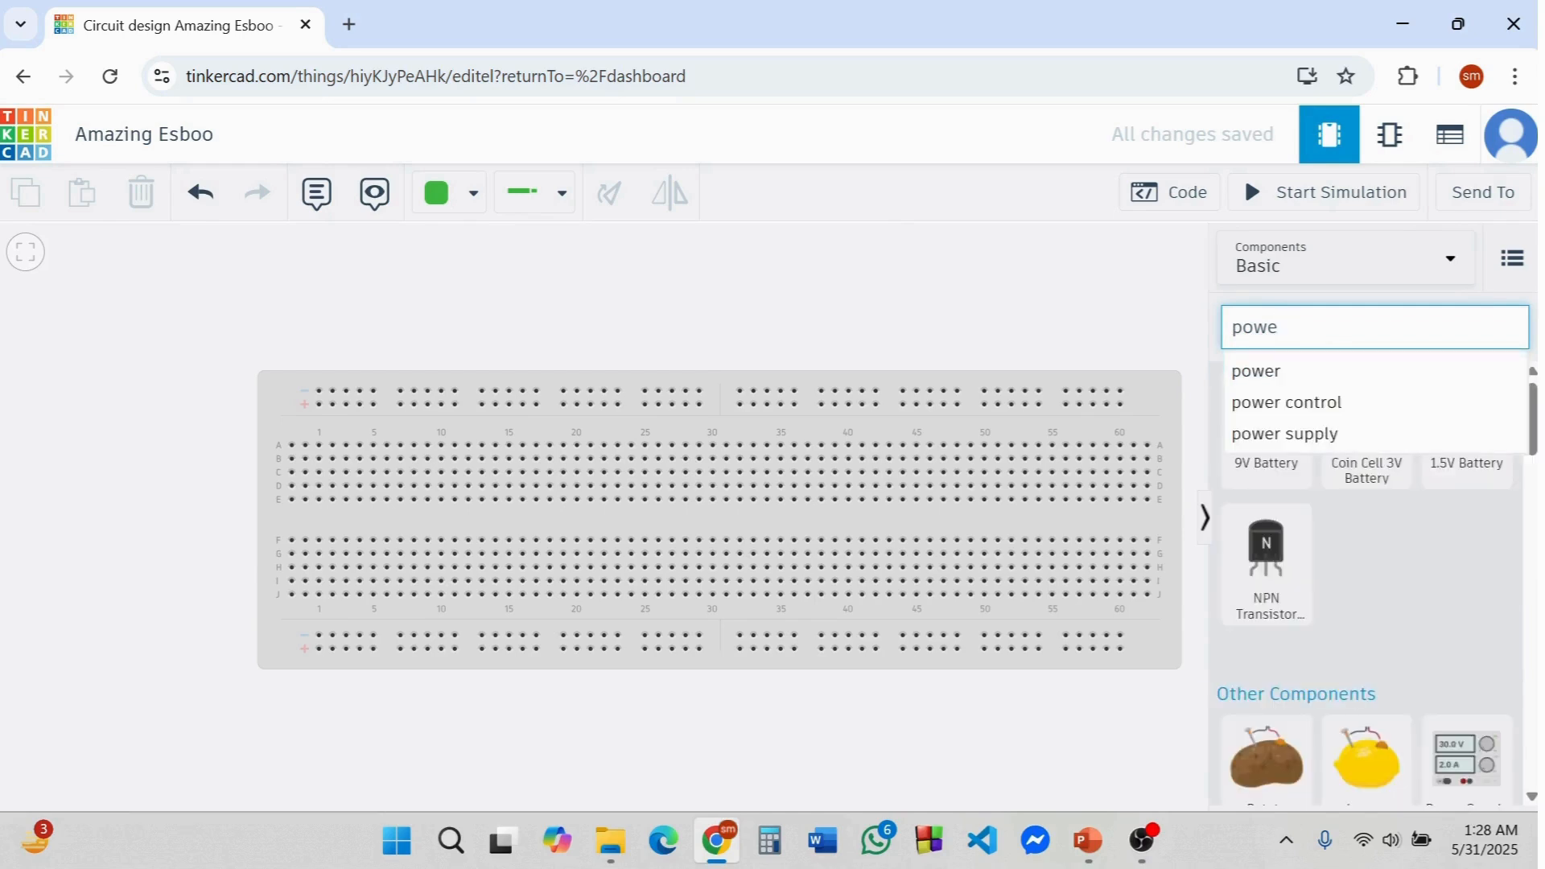
left_click(1414, 538)
left_click_drag(1466, 760, 124, 408)
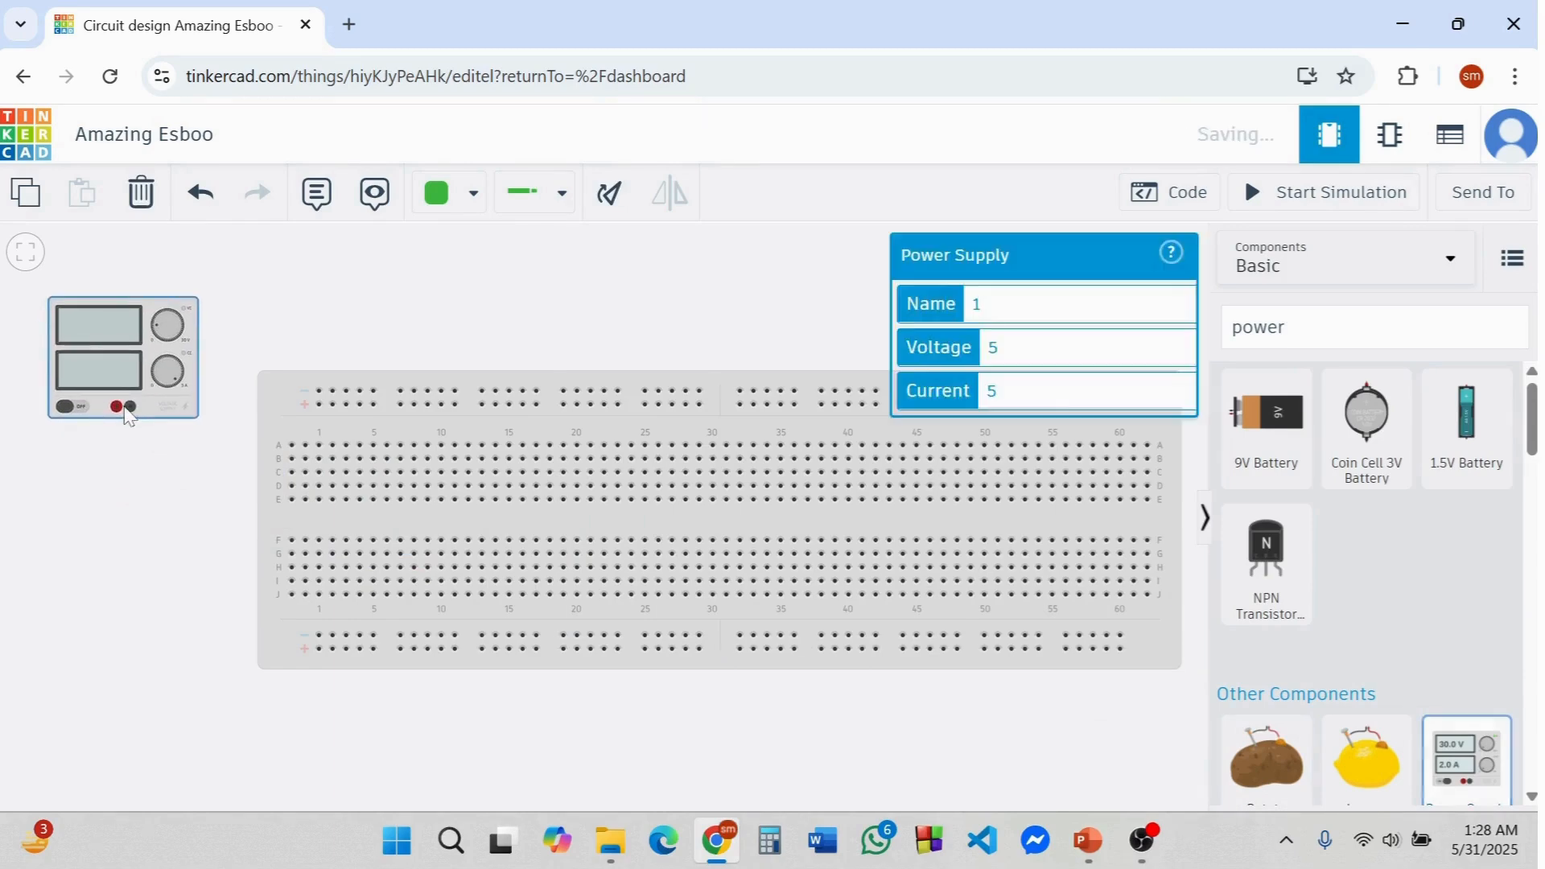
left_click(190, 499)
- Search the components for "switch" and place two DIP Switch SPST x 4 side by side below the breadboard's left end
left_click(1285, 327)
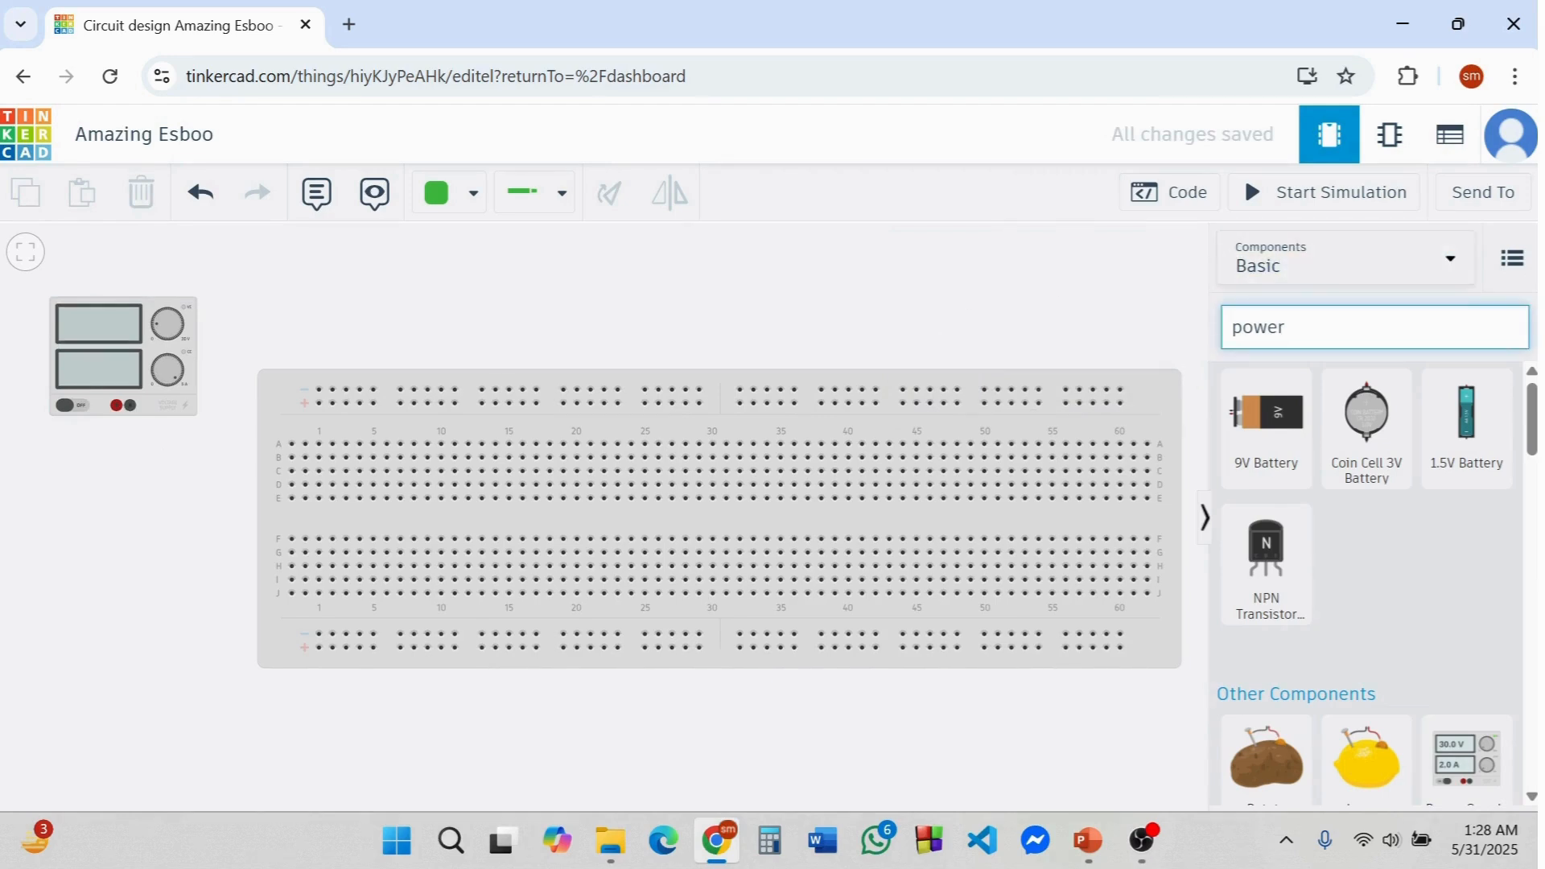
key("BackSpace")
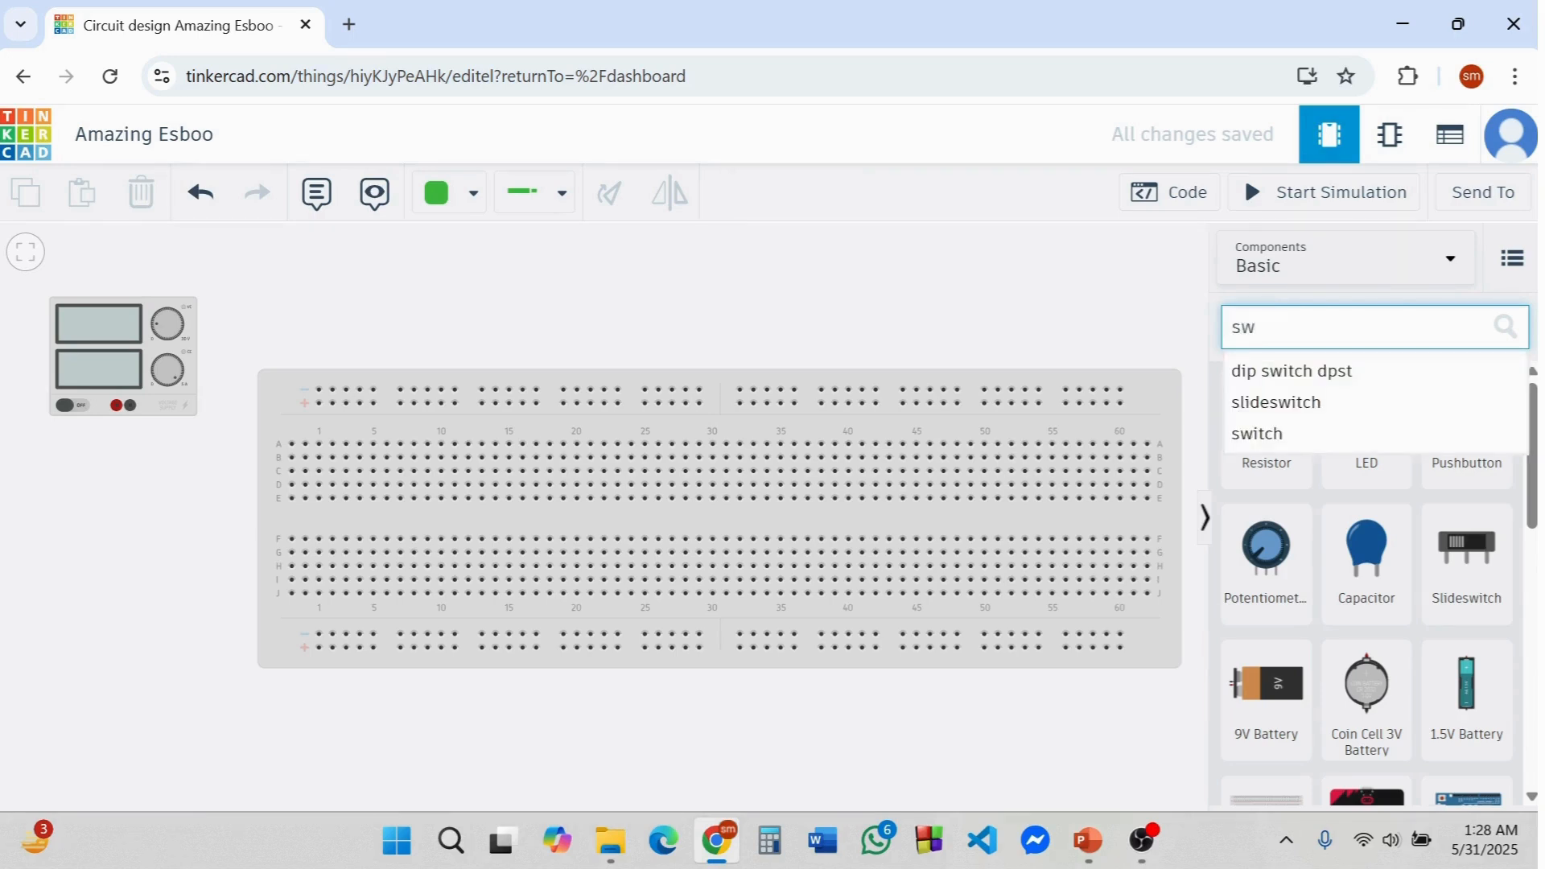
left_click(1260, 434)
left_click_drag(1440, 636, 354, 758)
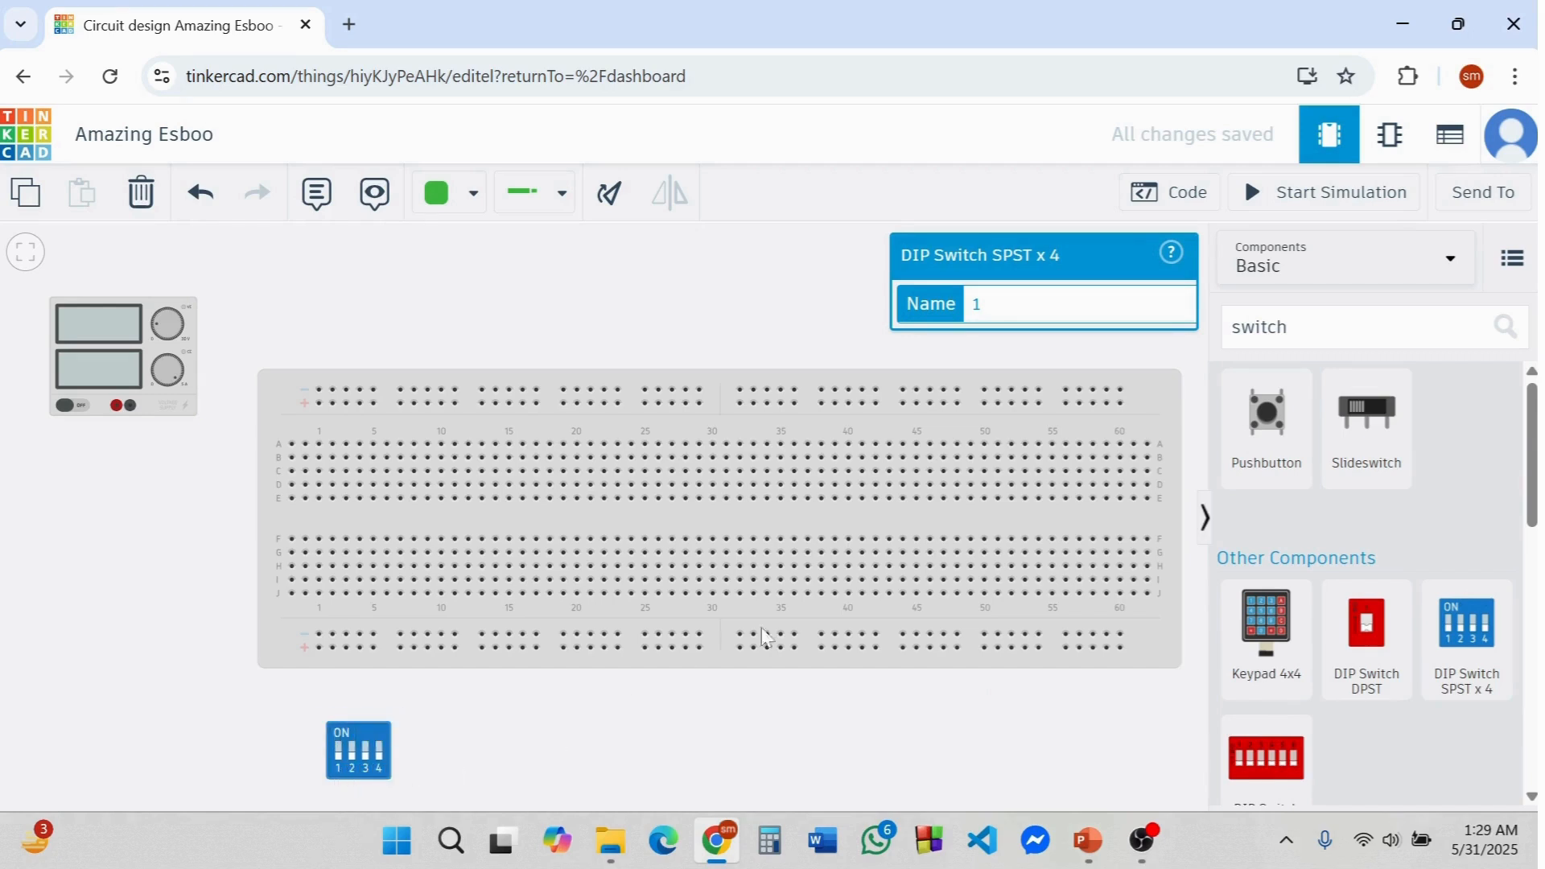
left_click_drag(1511, 614, 470, 753)
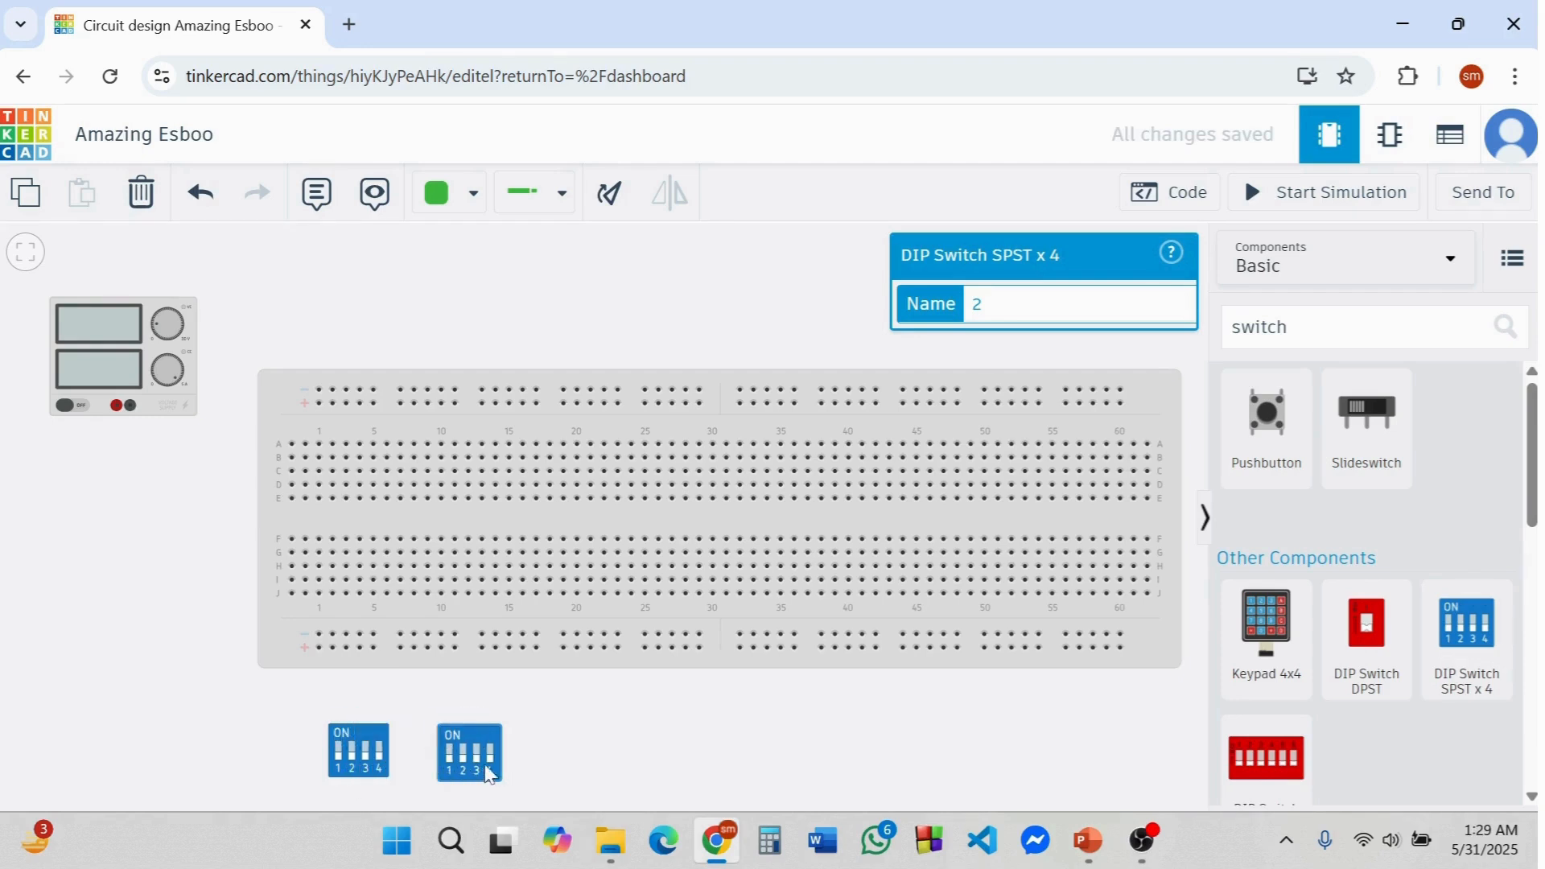
left_click(566, 761)
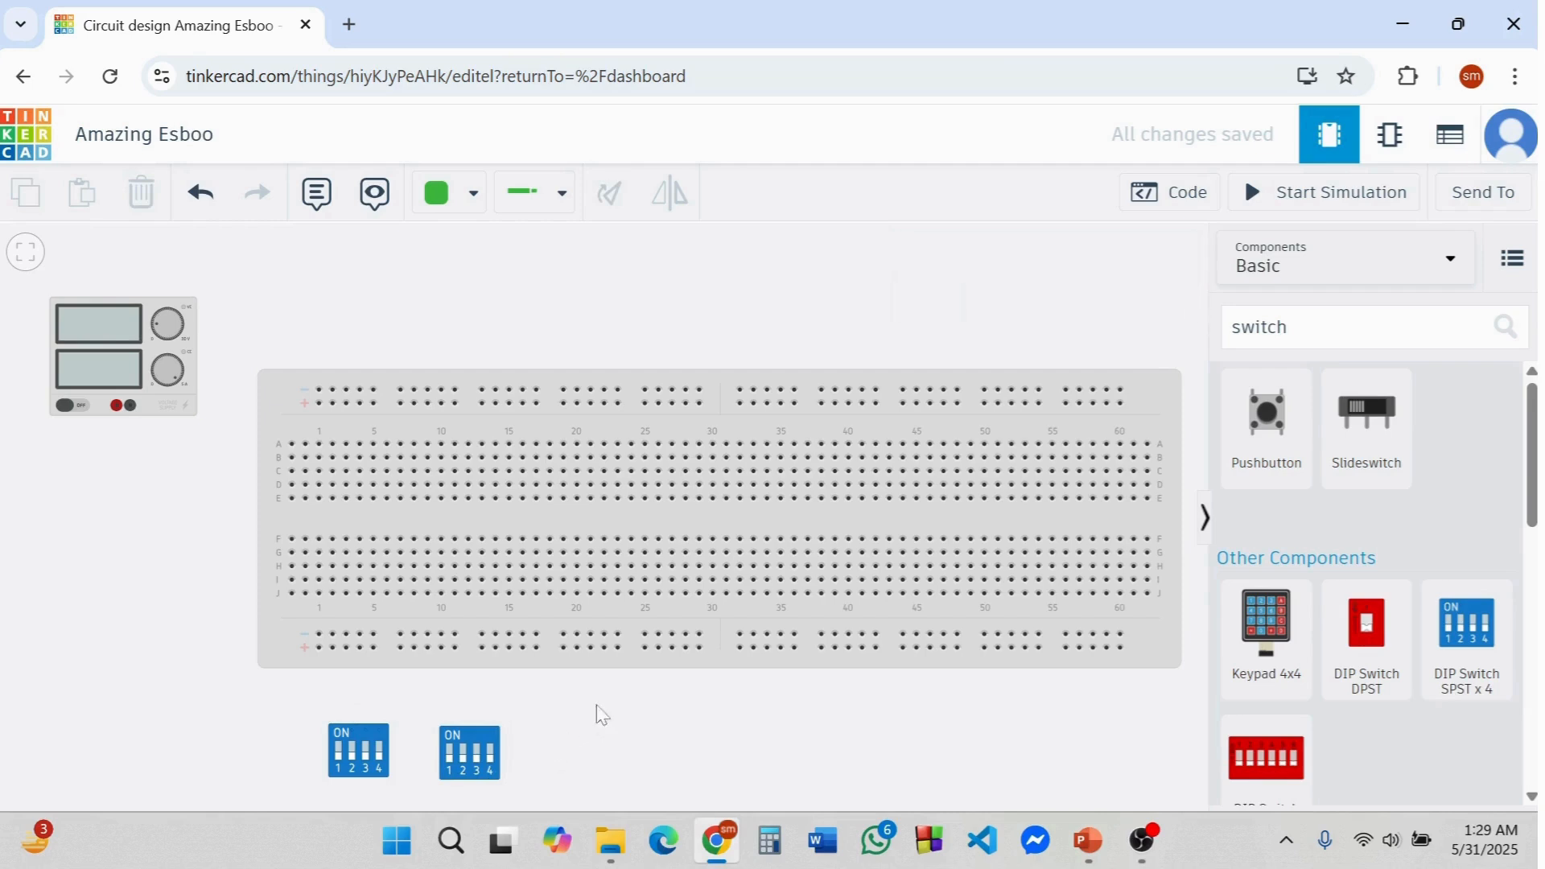
left_click(1297, 327)
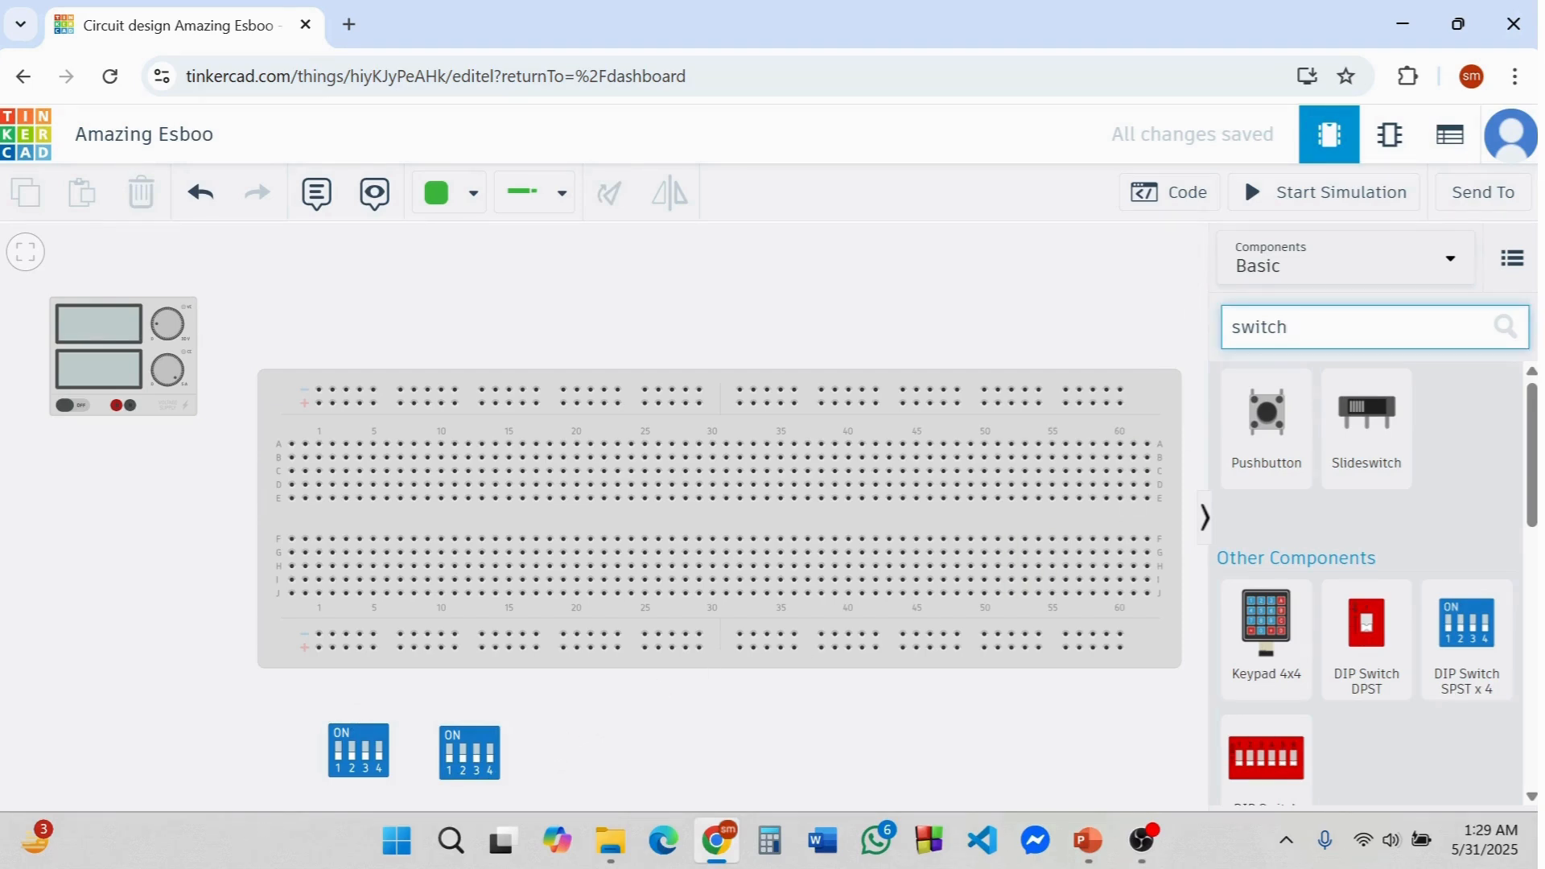
left_click(415, 319)
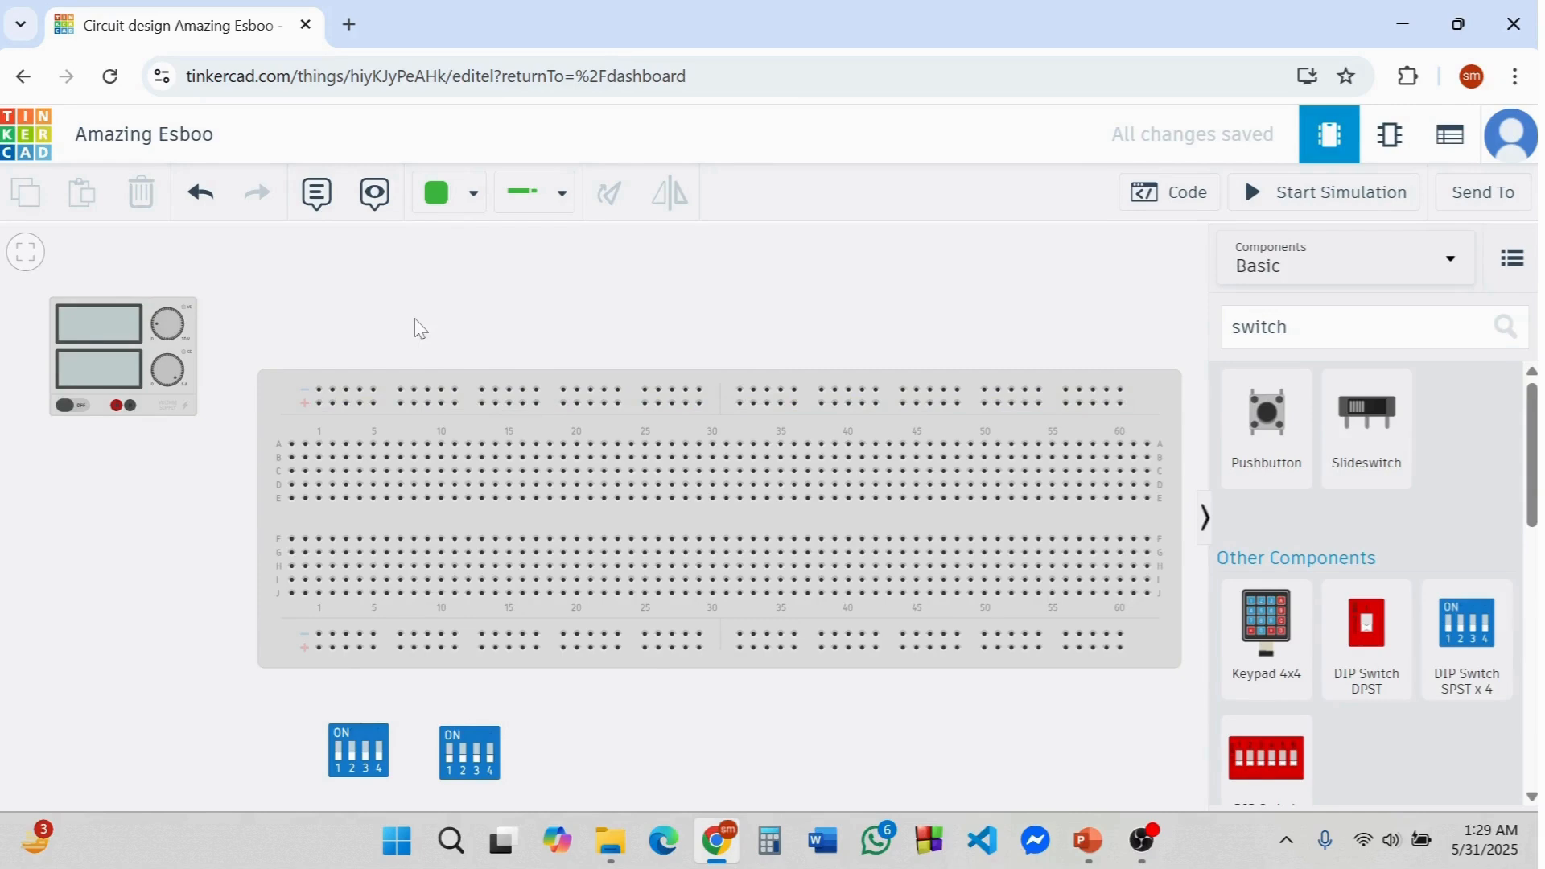
- Wire the power supply's positive and negative terminals to the first holes of the breadboard's upper positive and negative rails
left_click(117, 405)
left_click(319, 401)
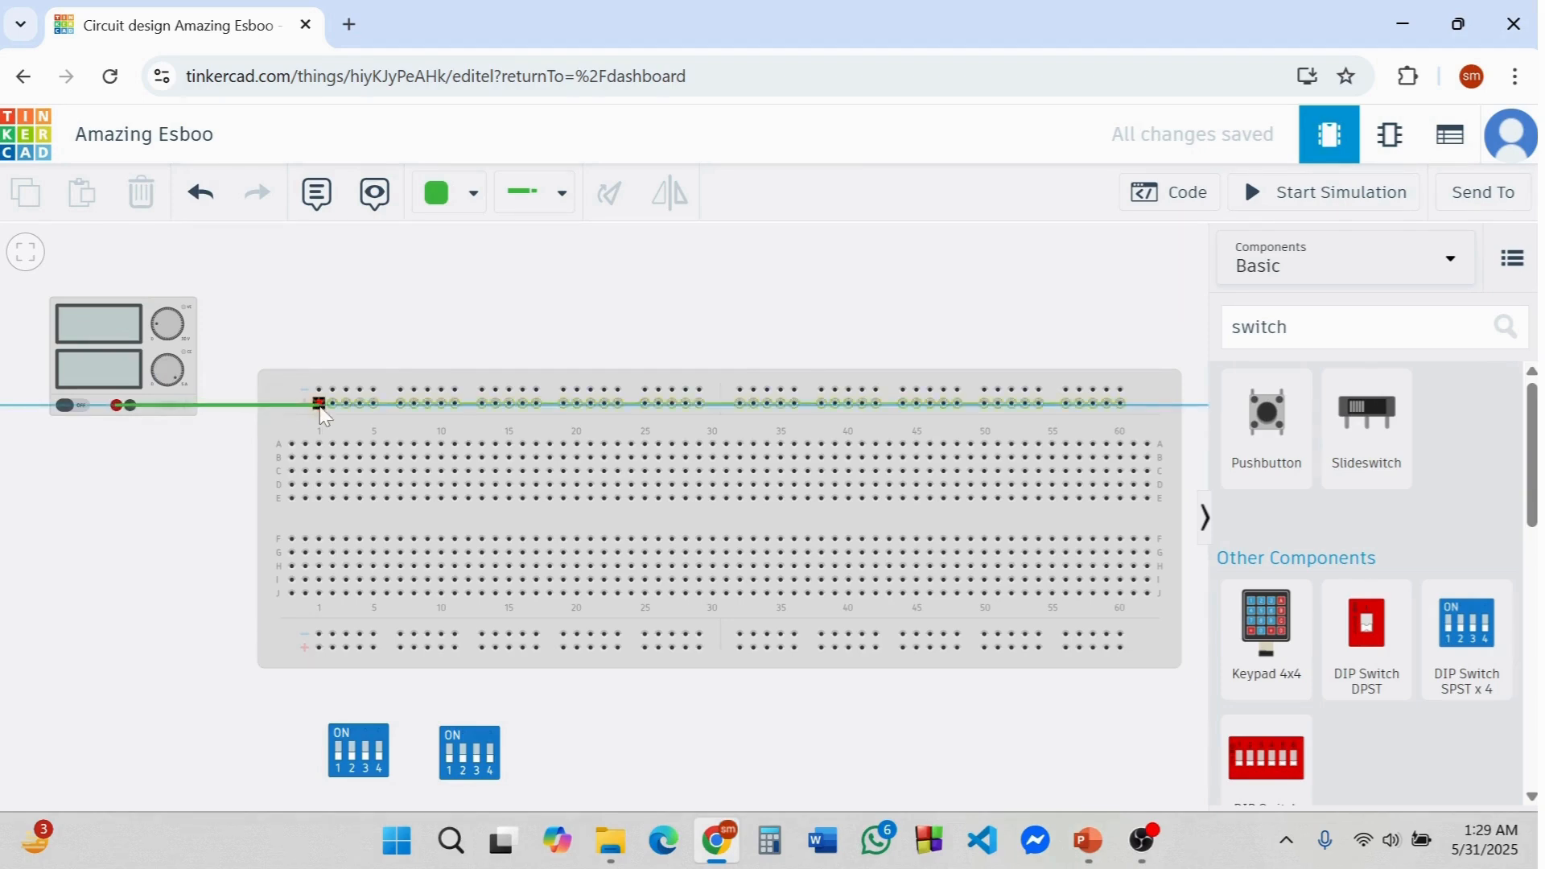
left_click(129, 405)
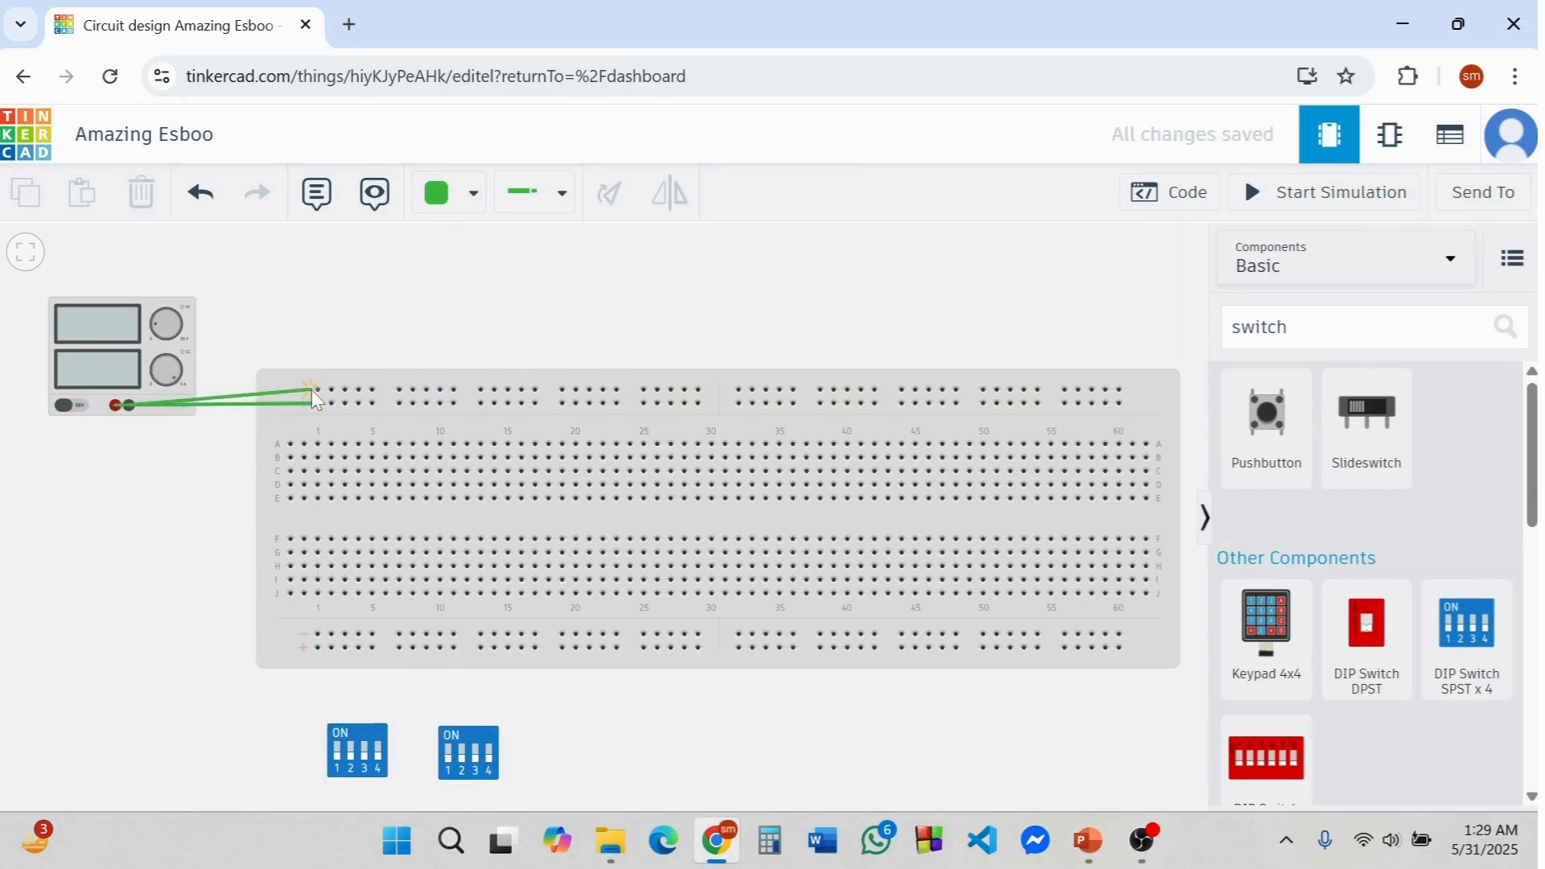
left_click(318, 390)
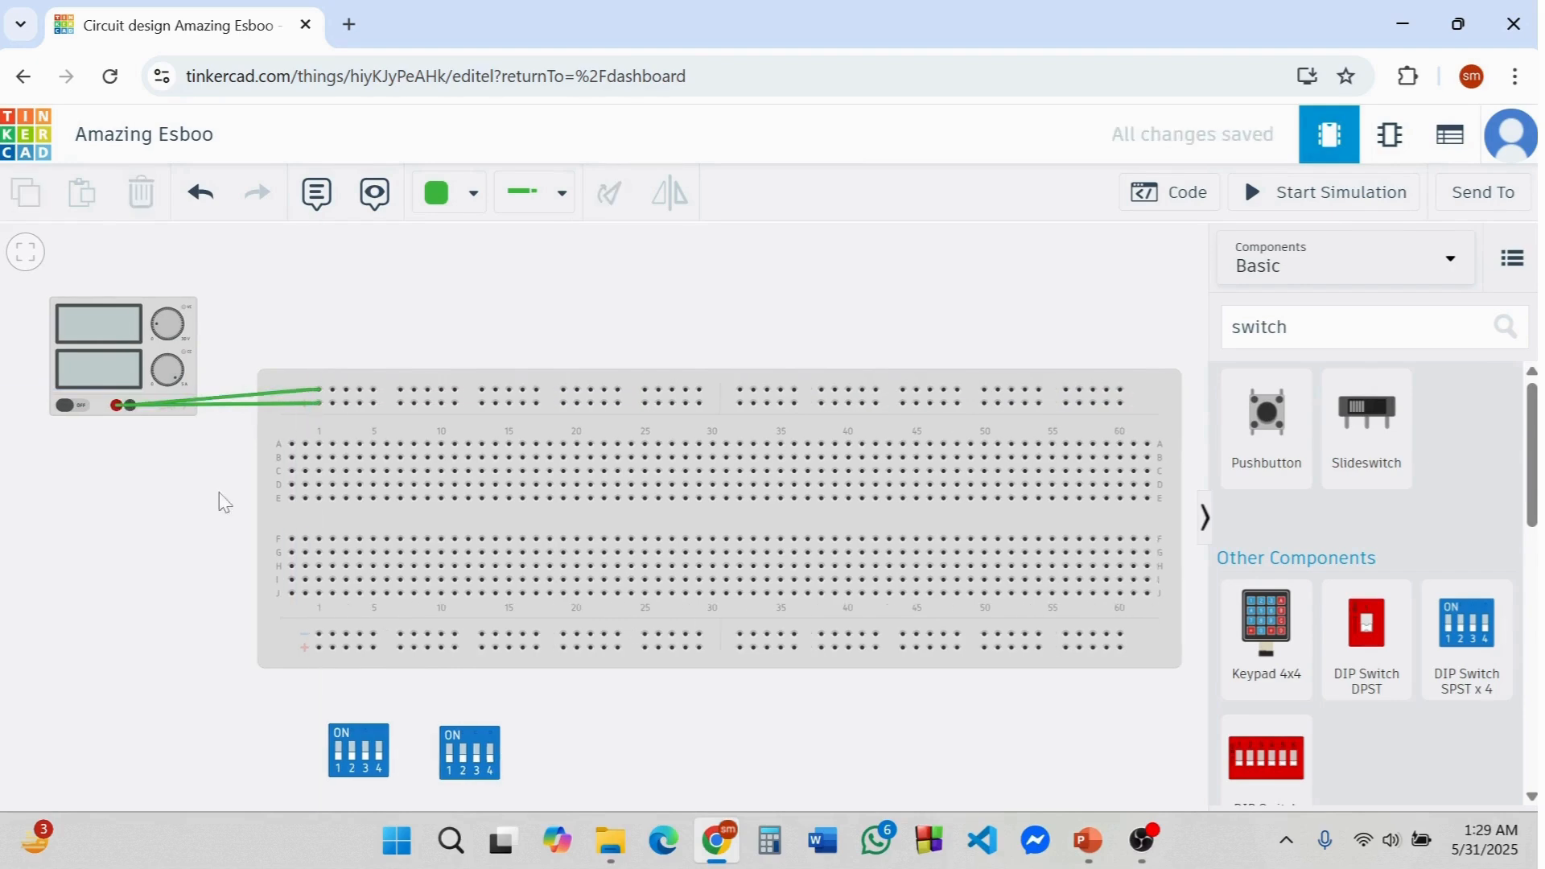
- Link the upper and lower power rails near the breadboard's right end, positive to positive and negative to negative
left_click(1109, 404)
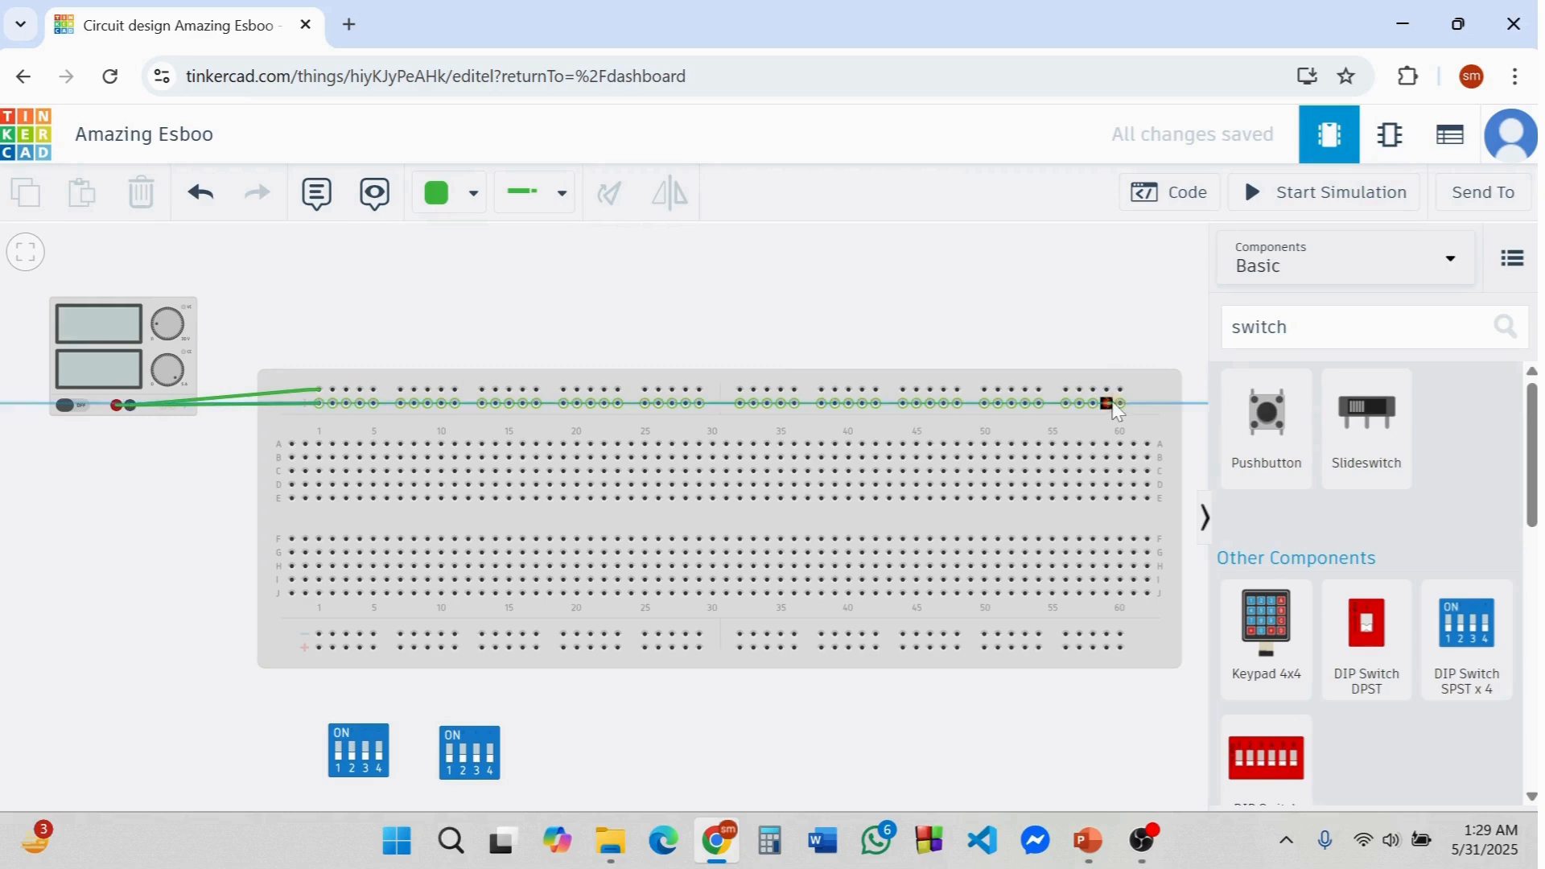
left_click(1110, 648)
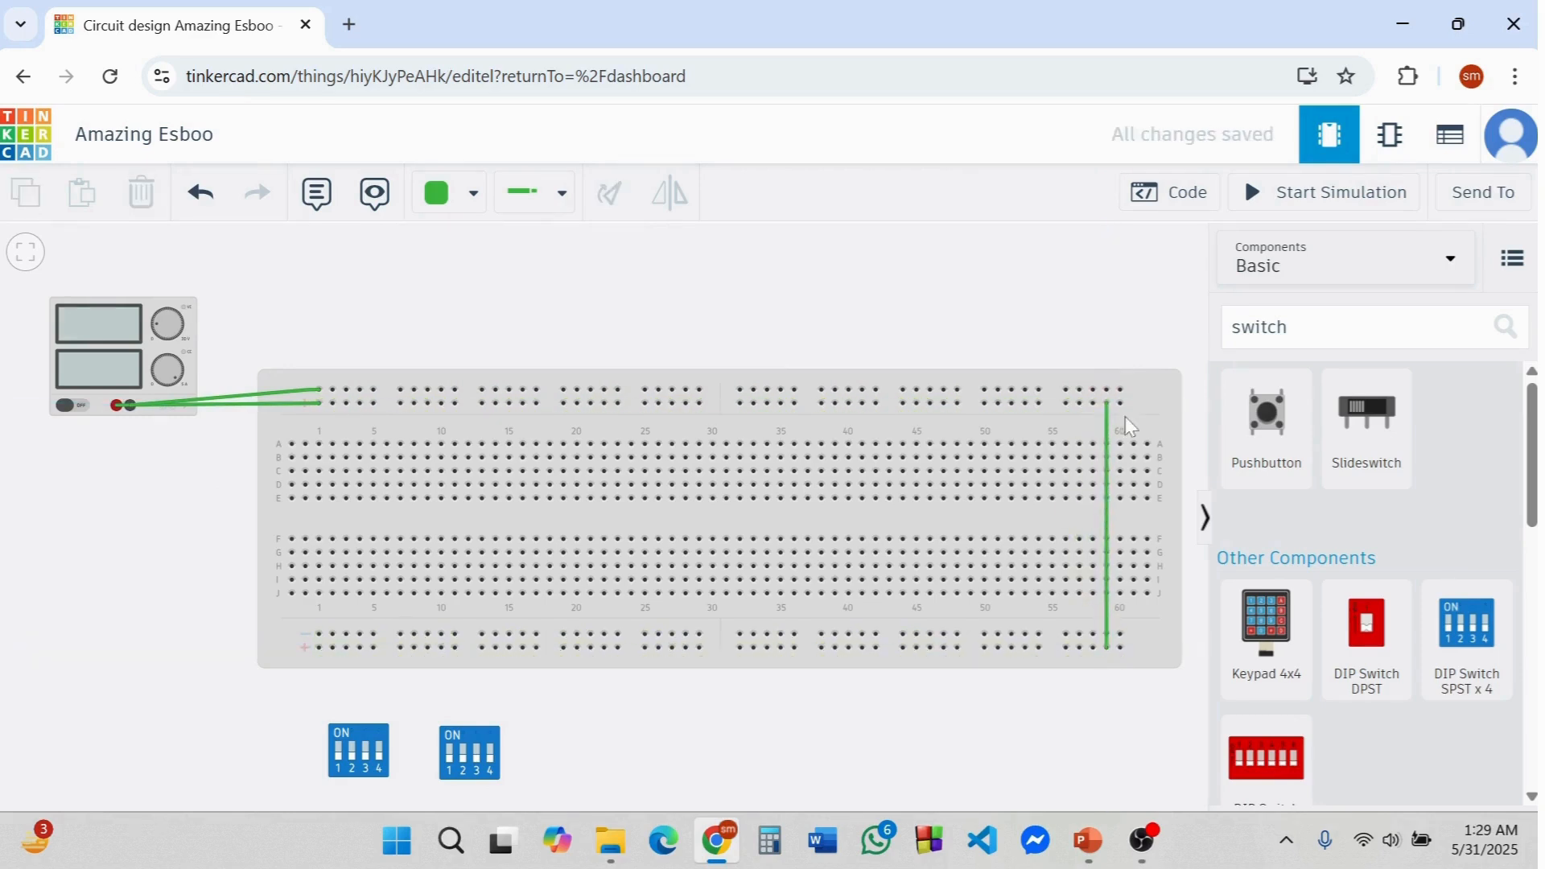
left_click(1093, 390)
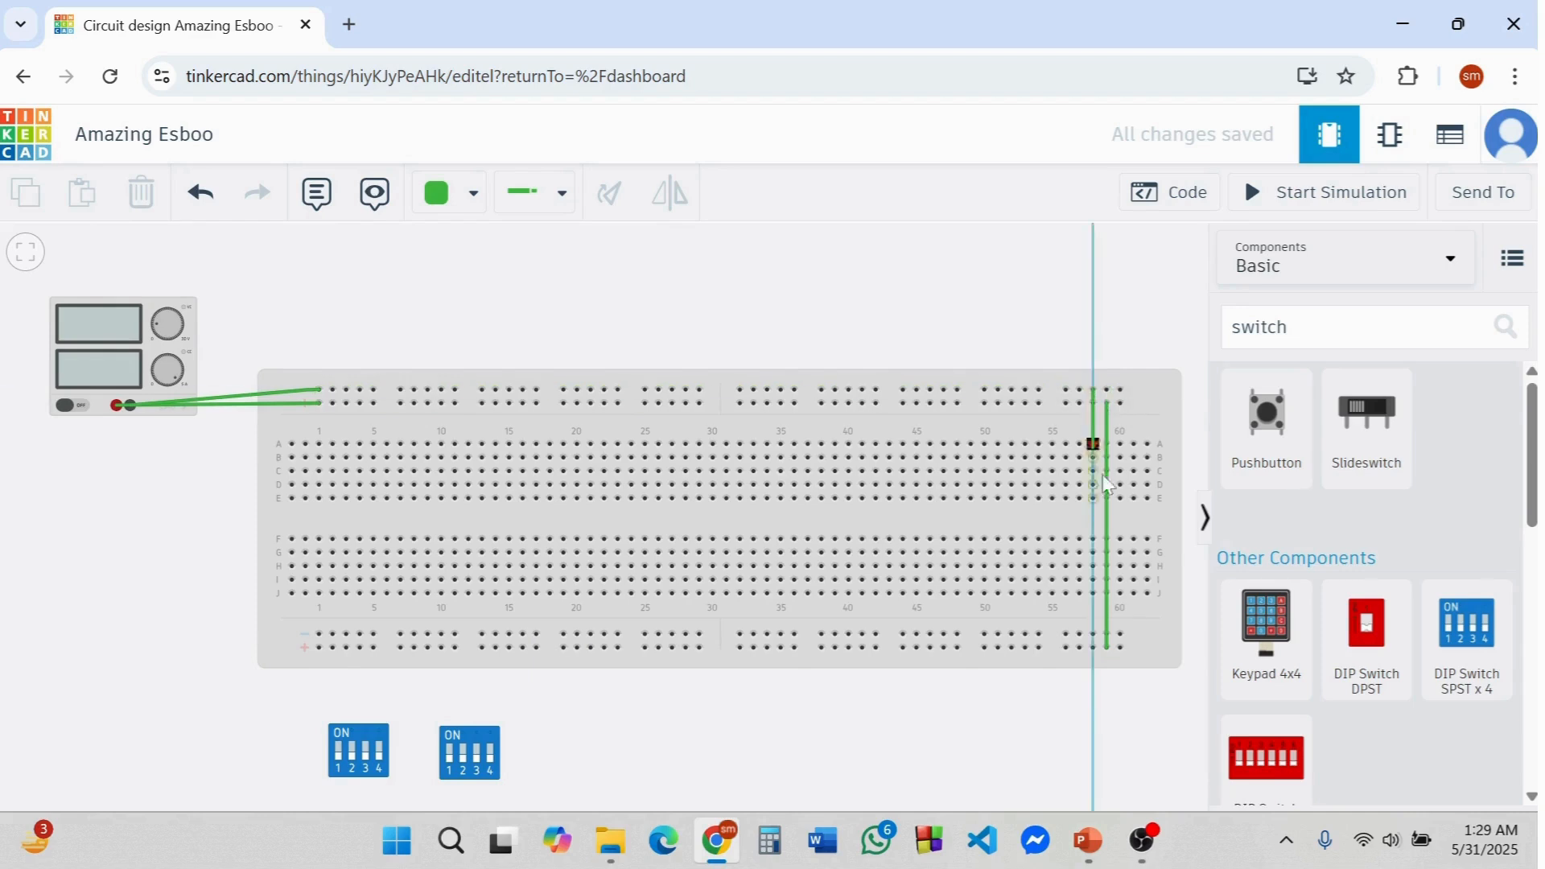
left_click(1093, 634)
left_click(922, 695)
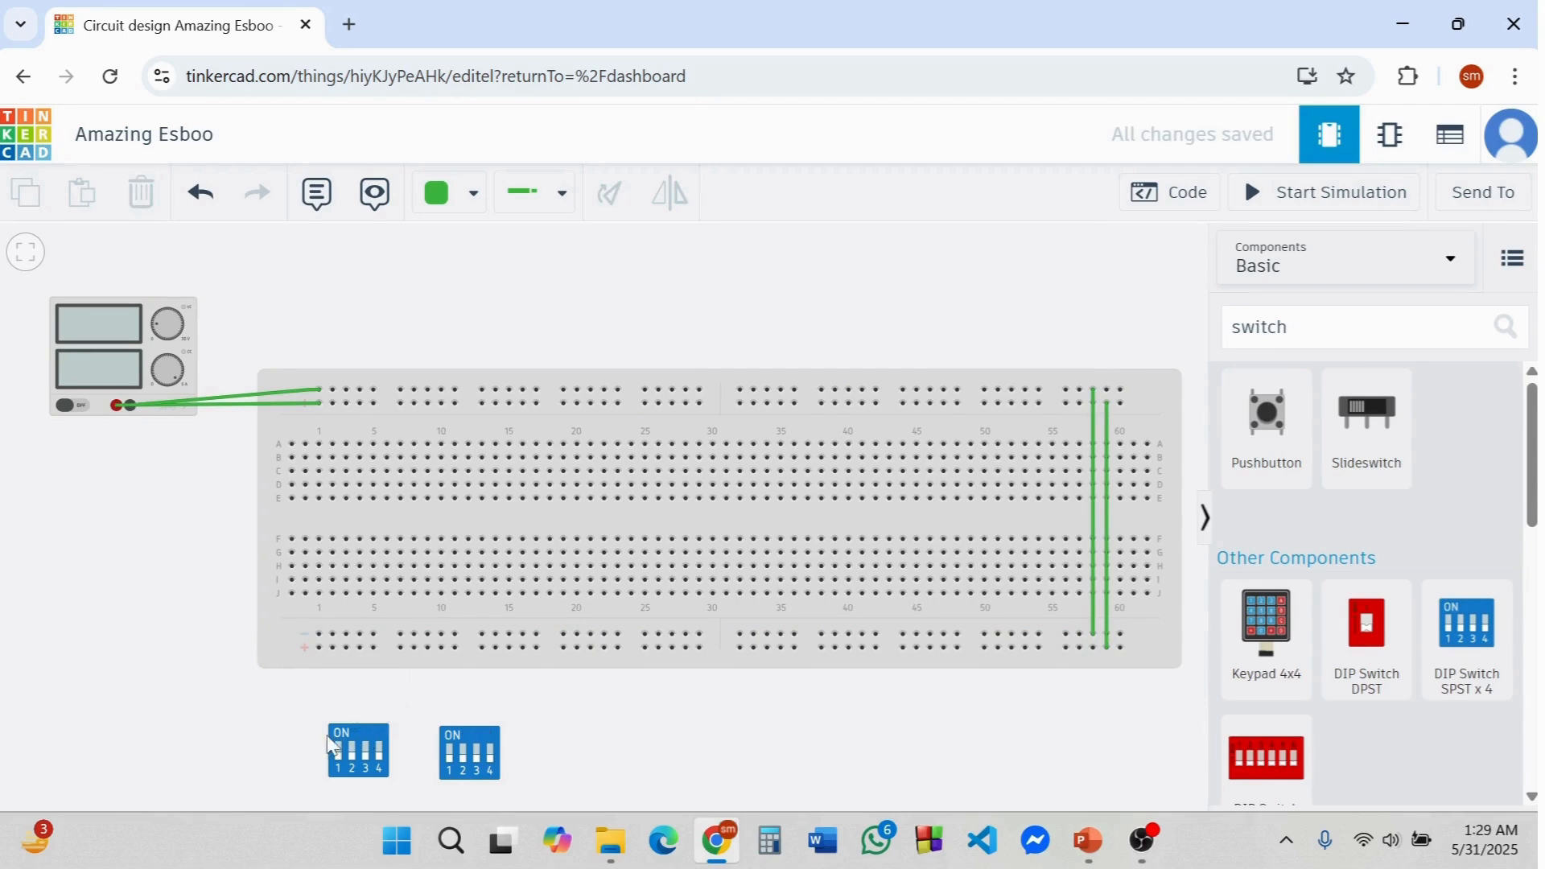
- Wire the four upper terminals of the left DIP switch to adjacent holes of the breadboard's lower positive rail
left_click(341, 734)
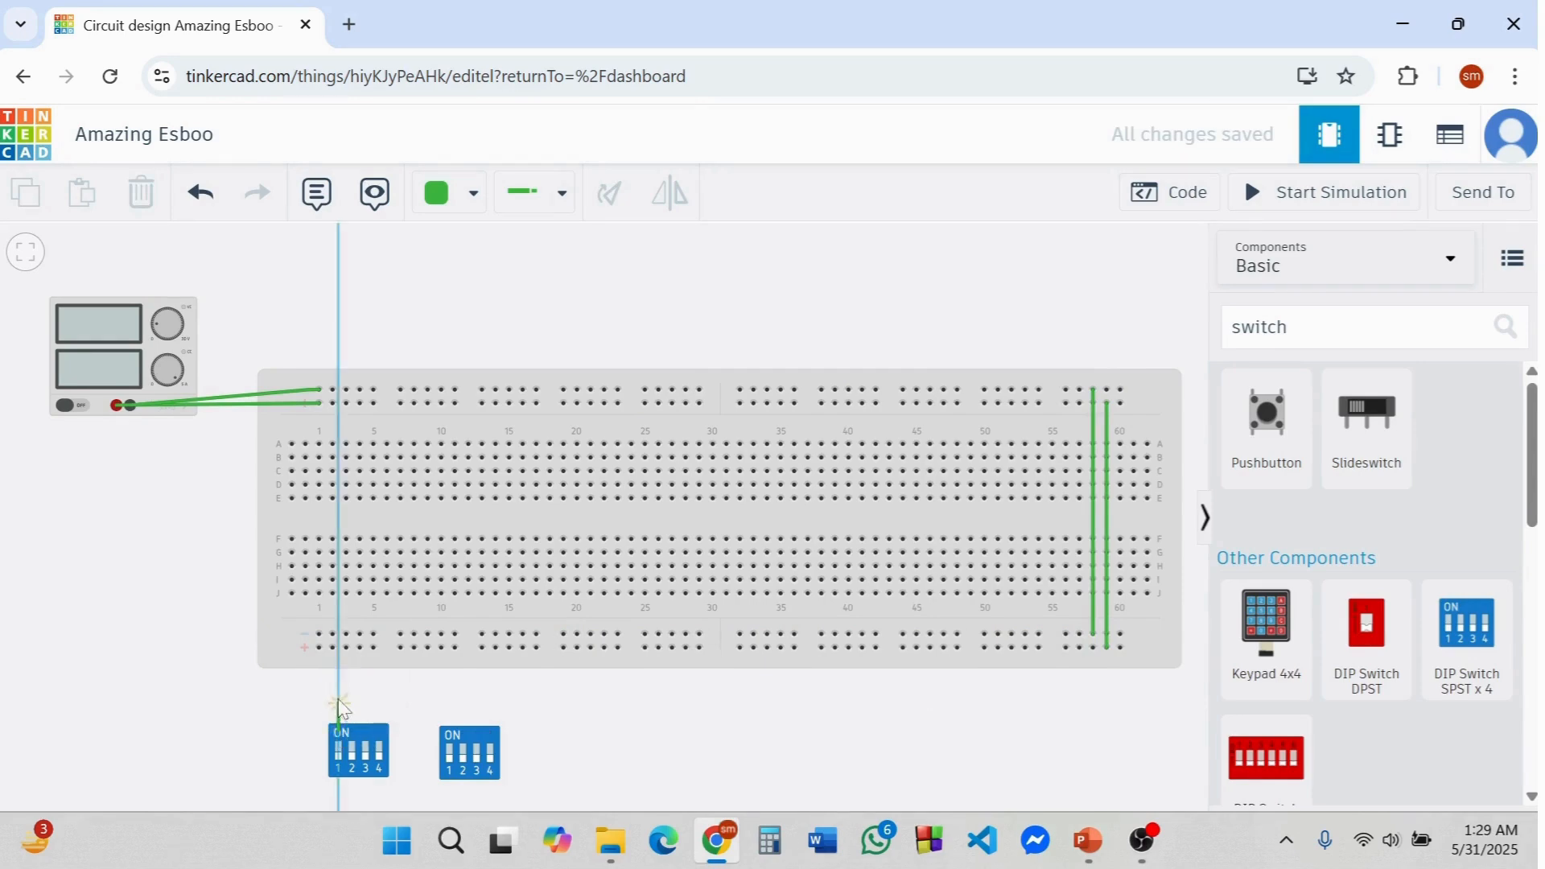
left_click(332, 648)
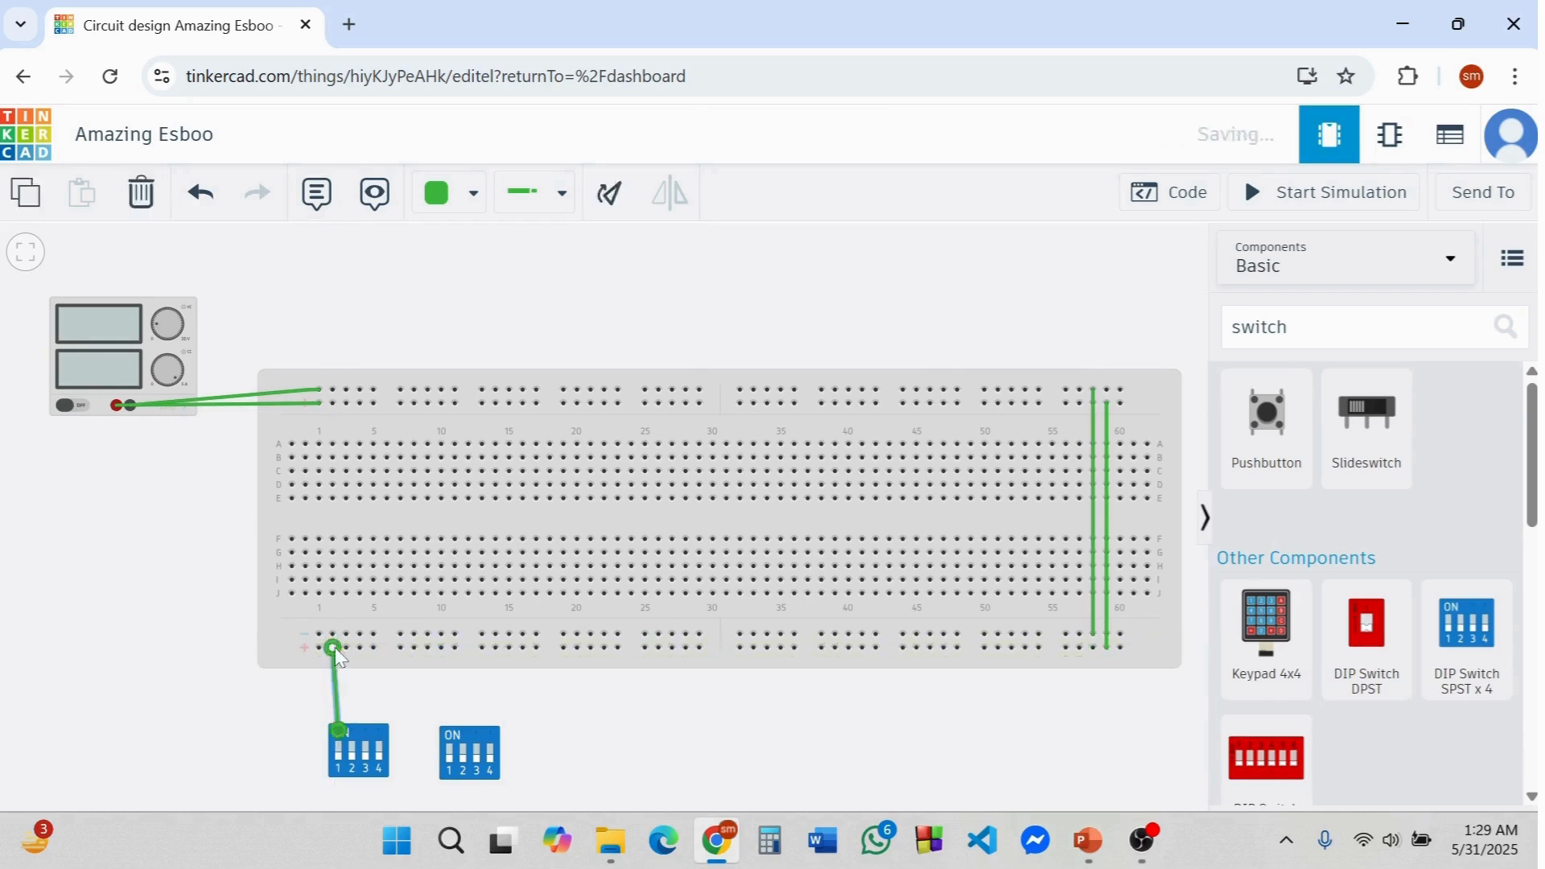
left_click(358, 734)
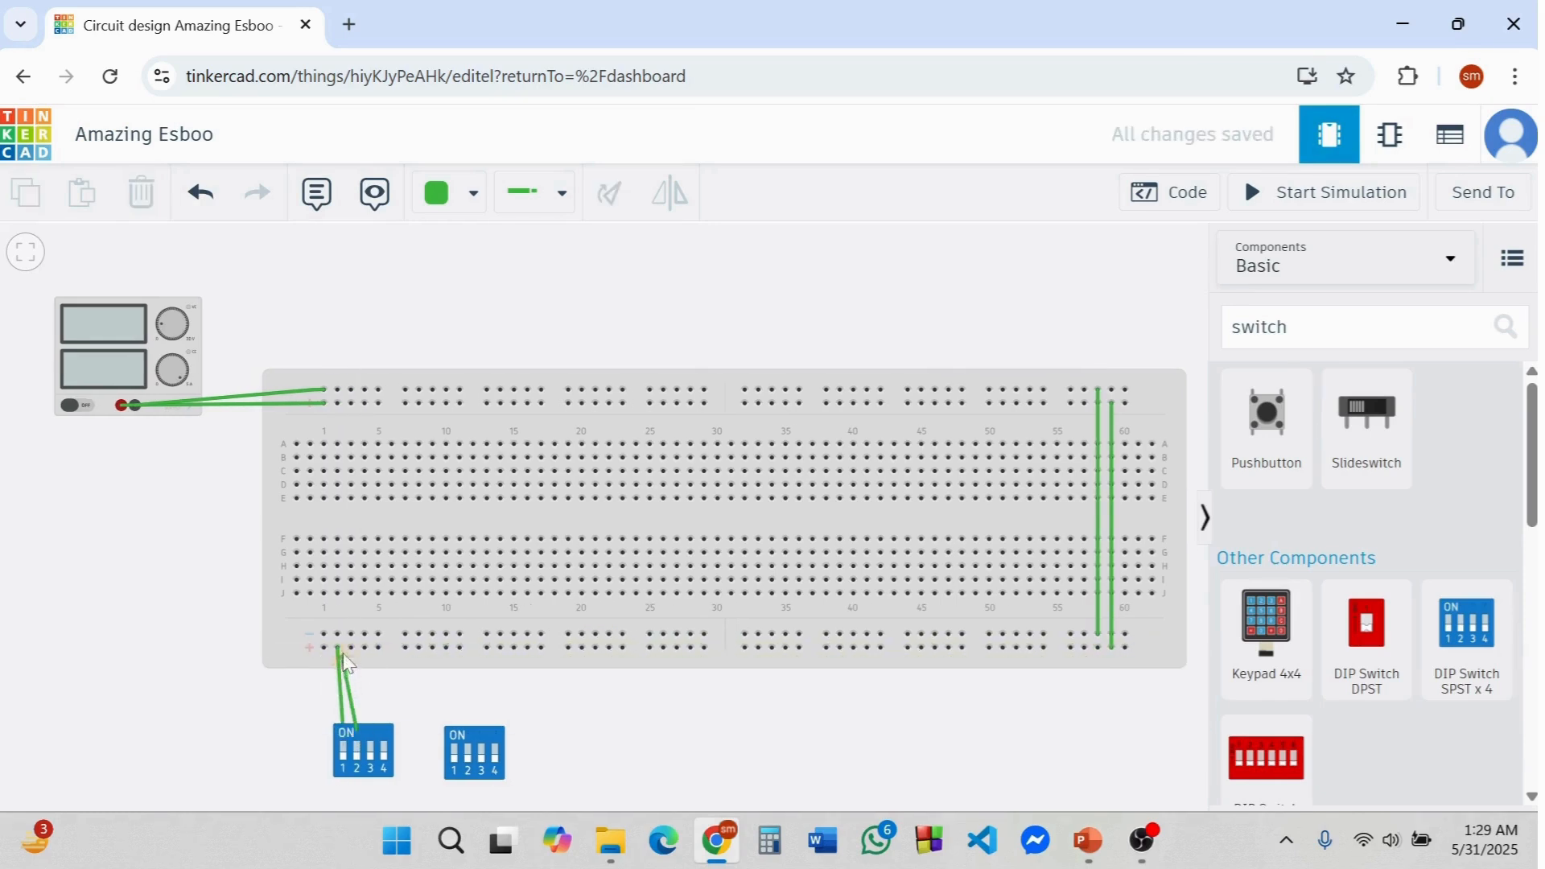
left_click(351, 647)
left_click(369, 729)
left_click(365, 648)
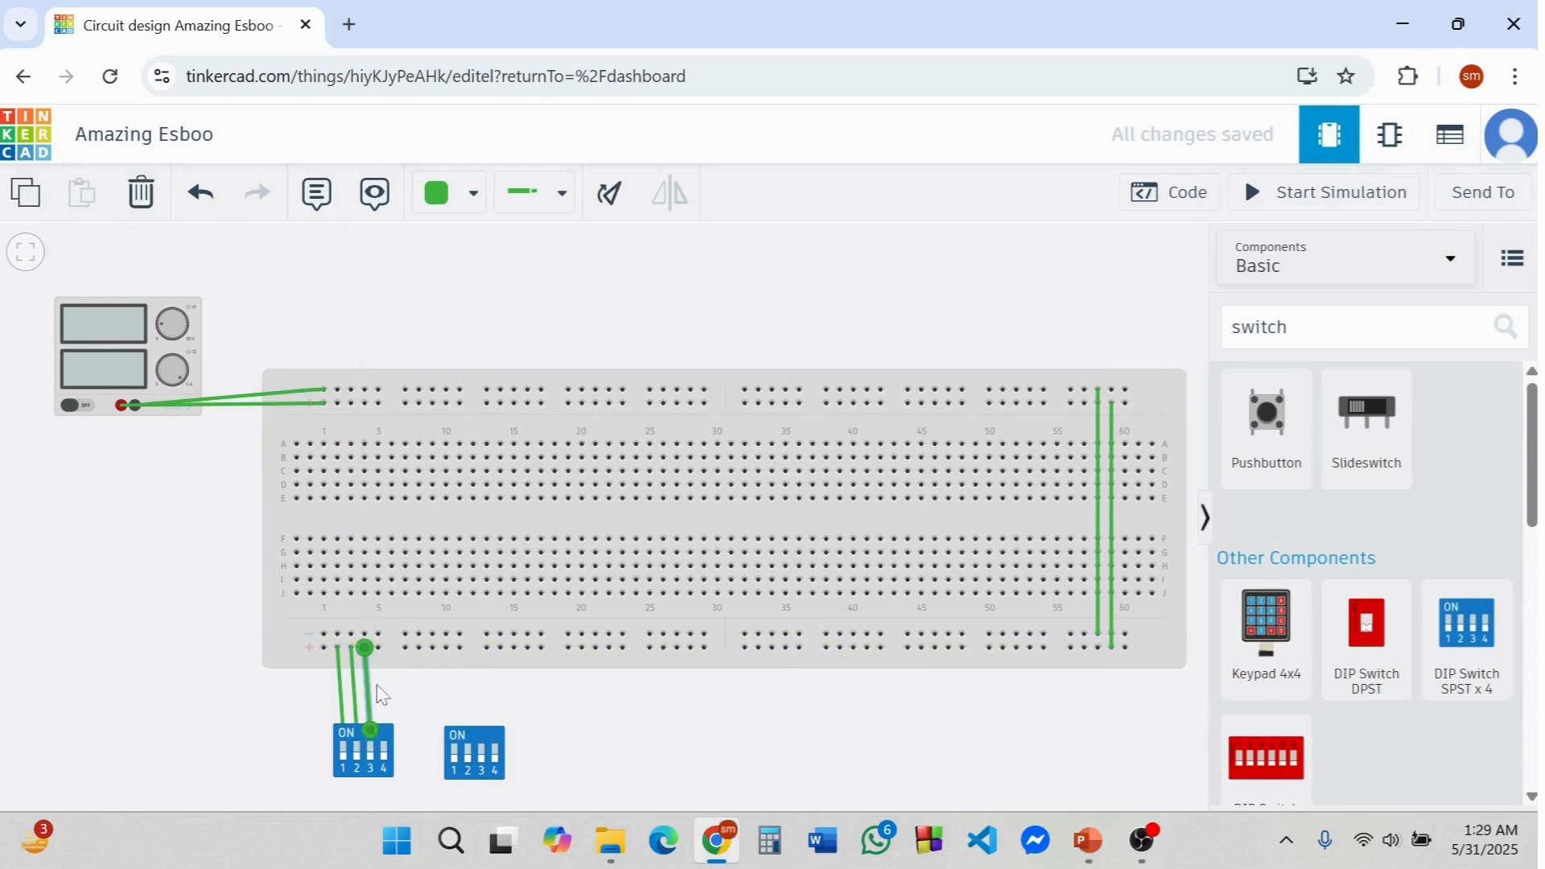
left_click(385, 729)
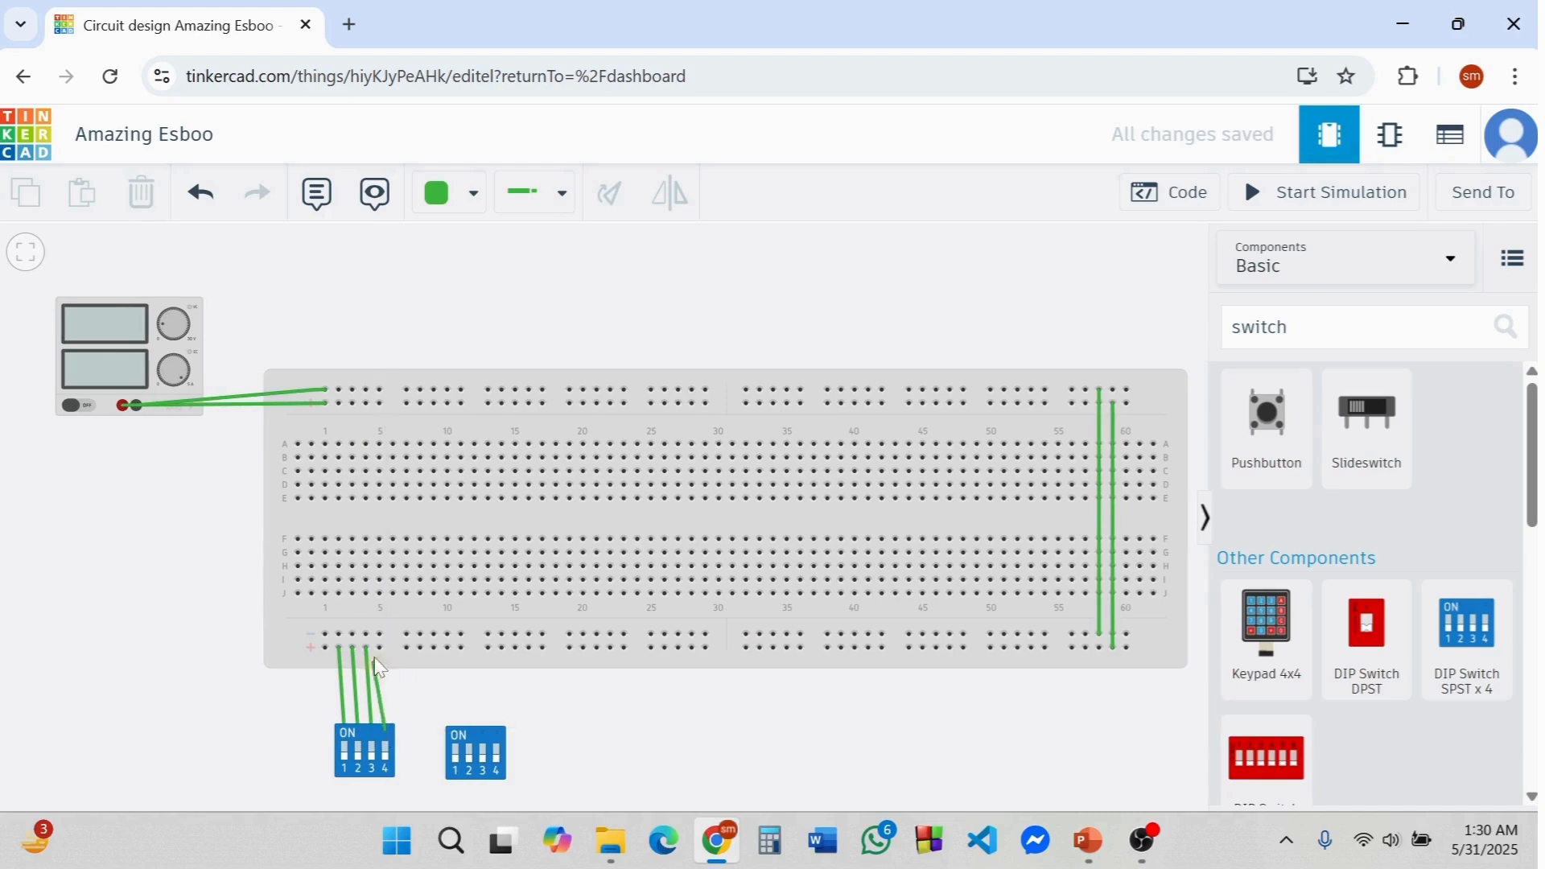
left_click(378, 648)
left_click(449, 679)
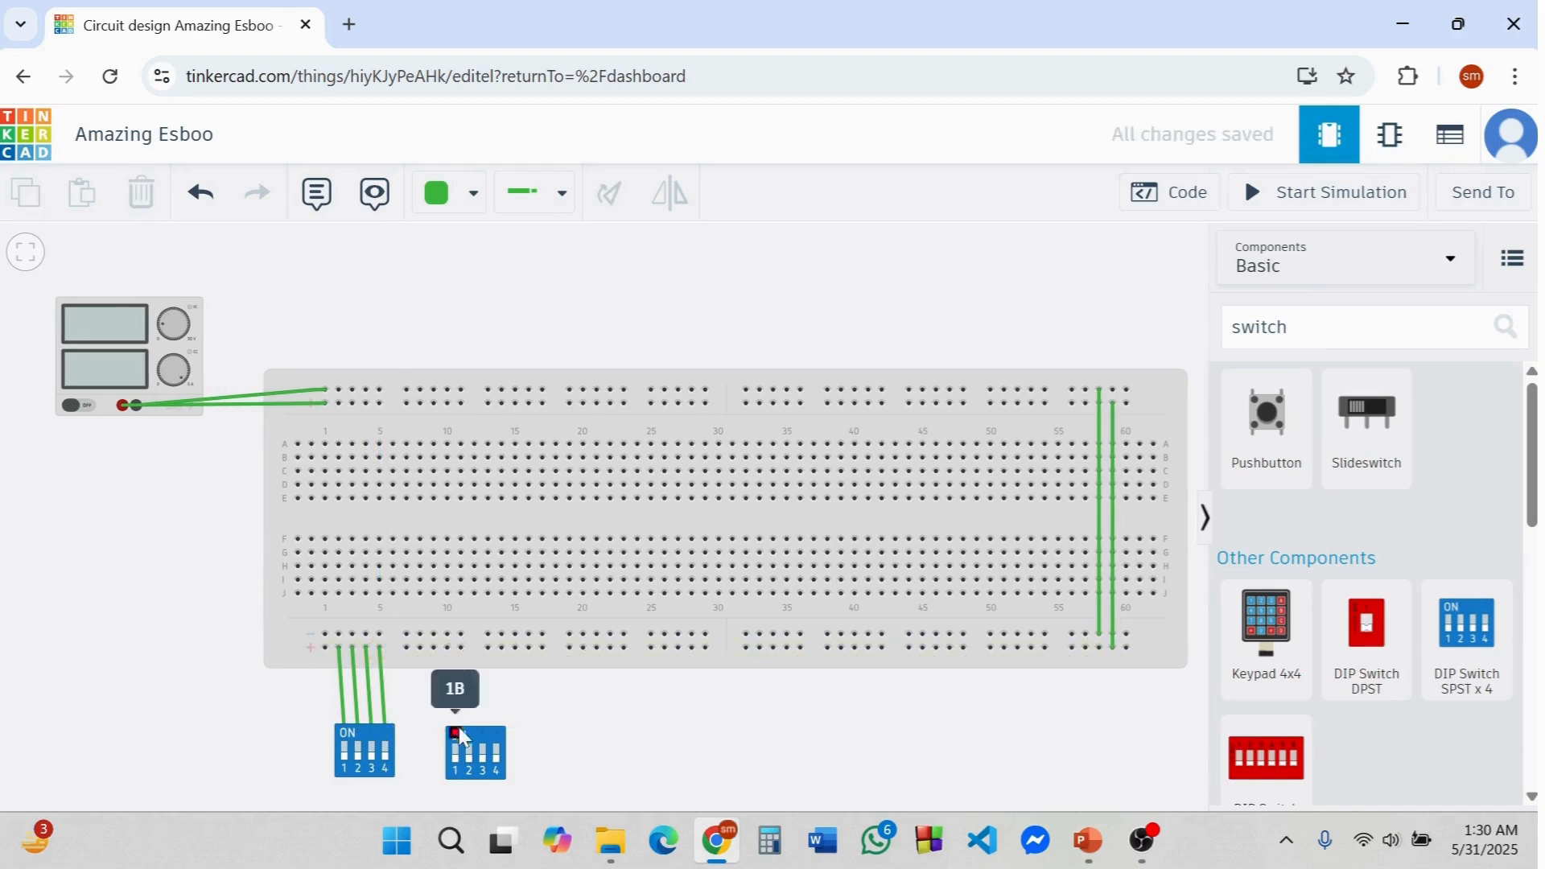
- Wire upper terminals 1B to 4B of the right DIP switch to the lower positive rail, and shift the breadboard slightly up and left
left_click(456, 732)
left_click(422, 649)
left_click(471, 690)
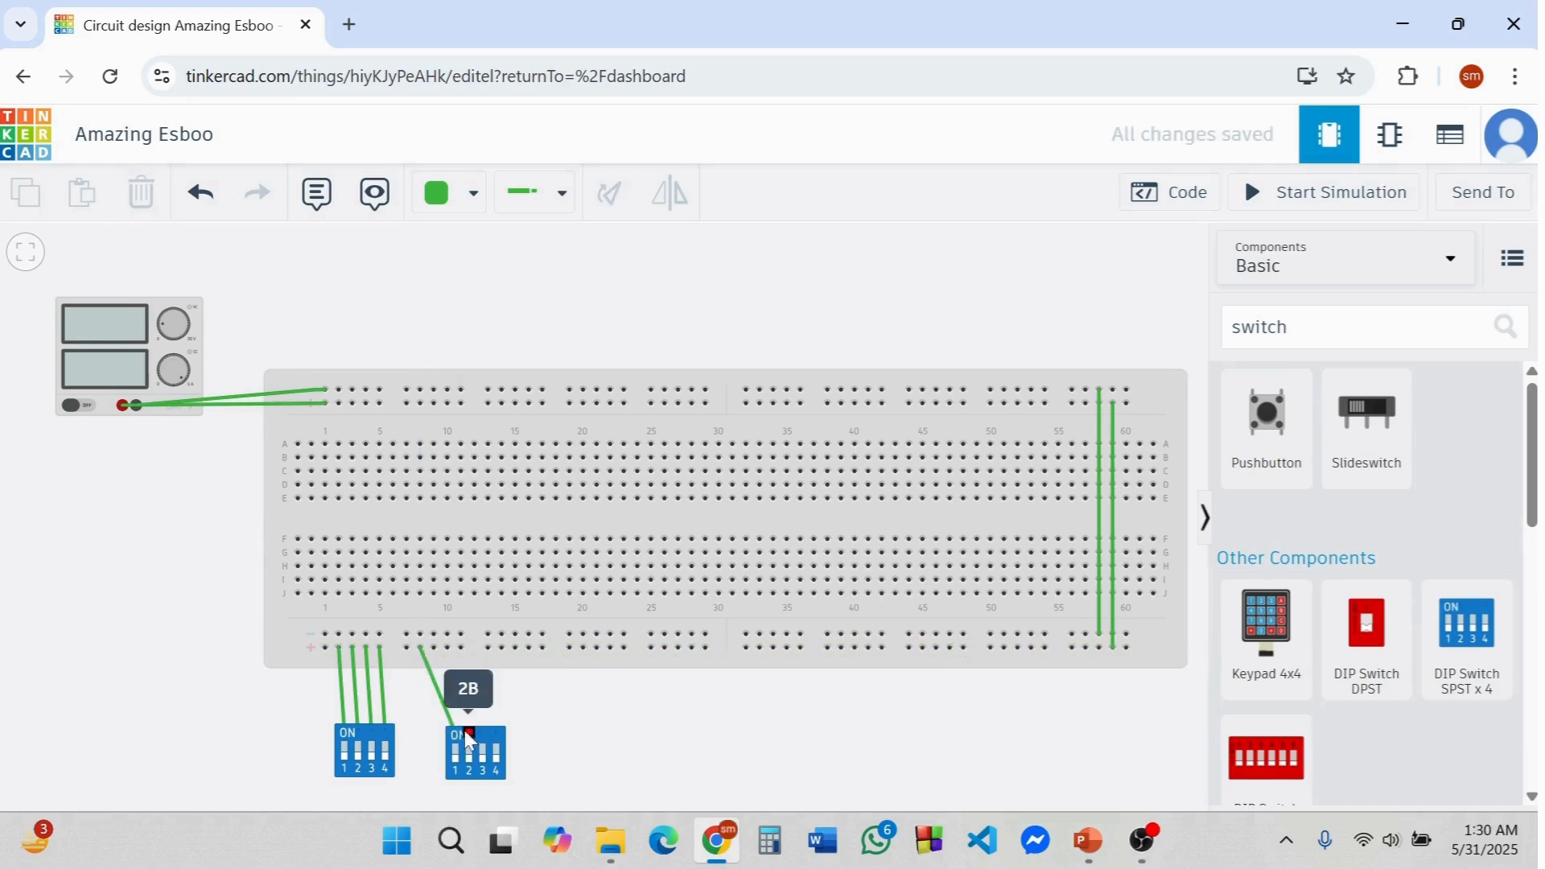
left_click(447, 647)
left_click(483, 690)
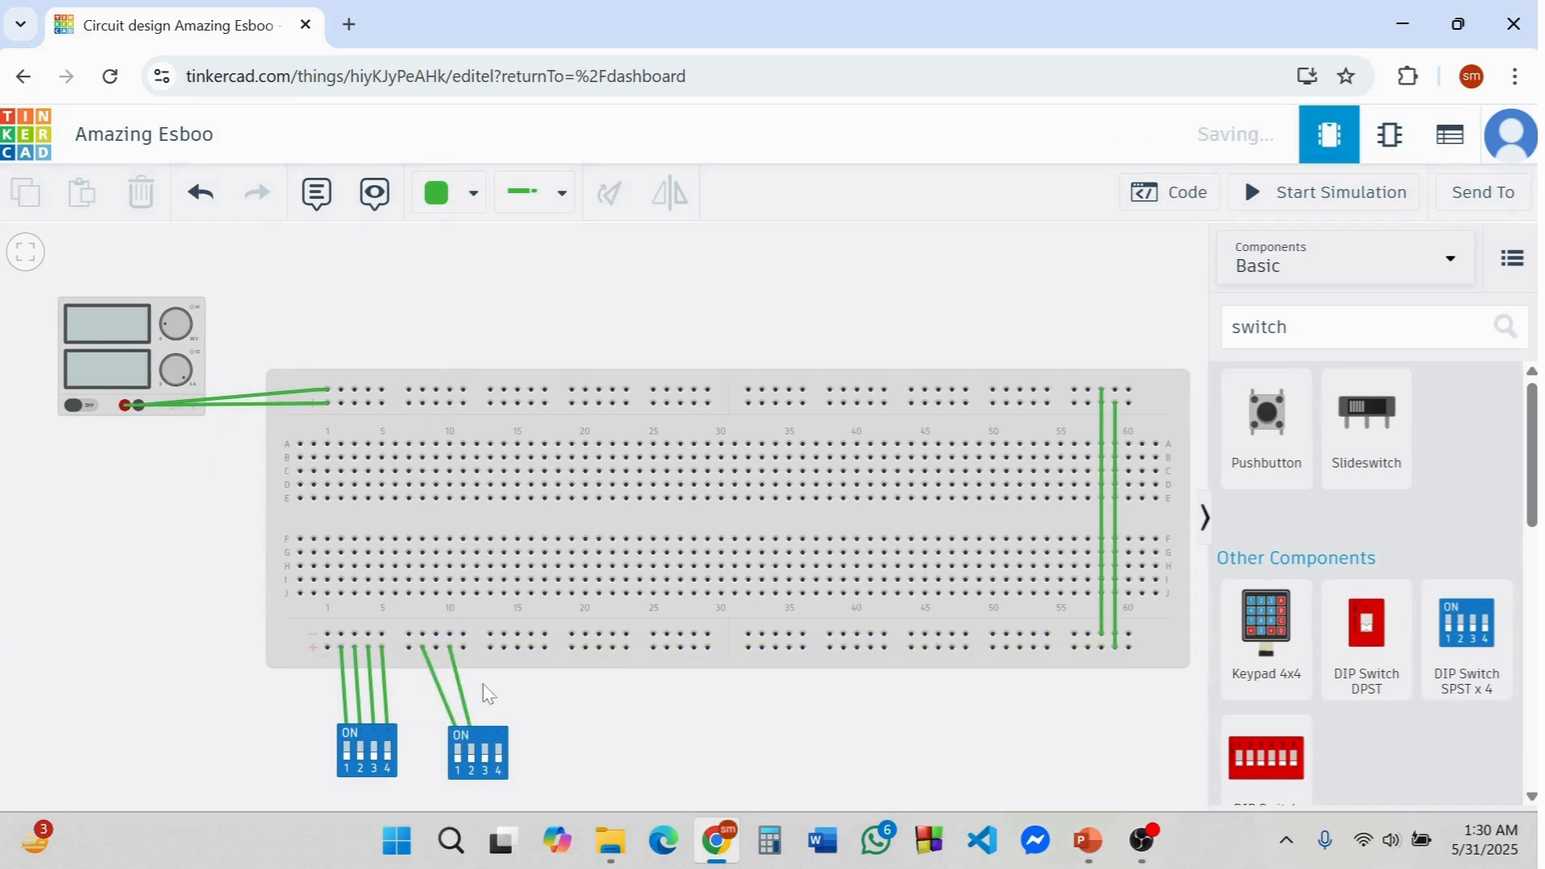
left_click(485, 733)
left_click(464, 647)
left_click(503, 699)
left_click(500, 731)
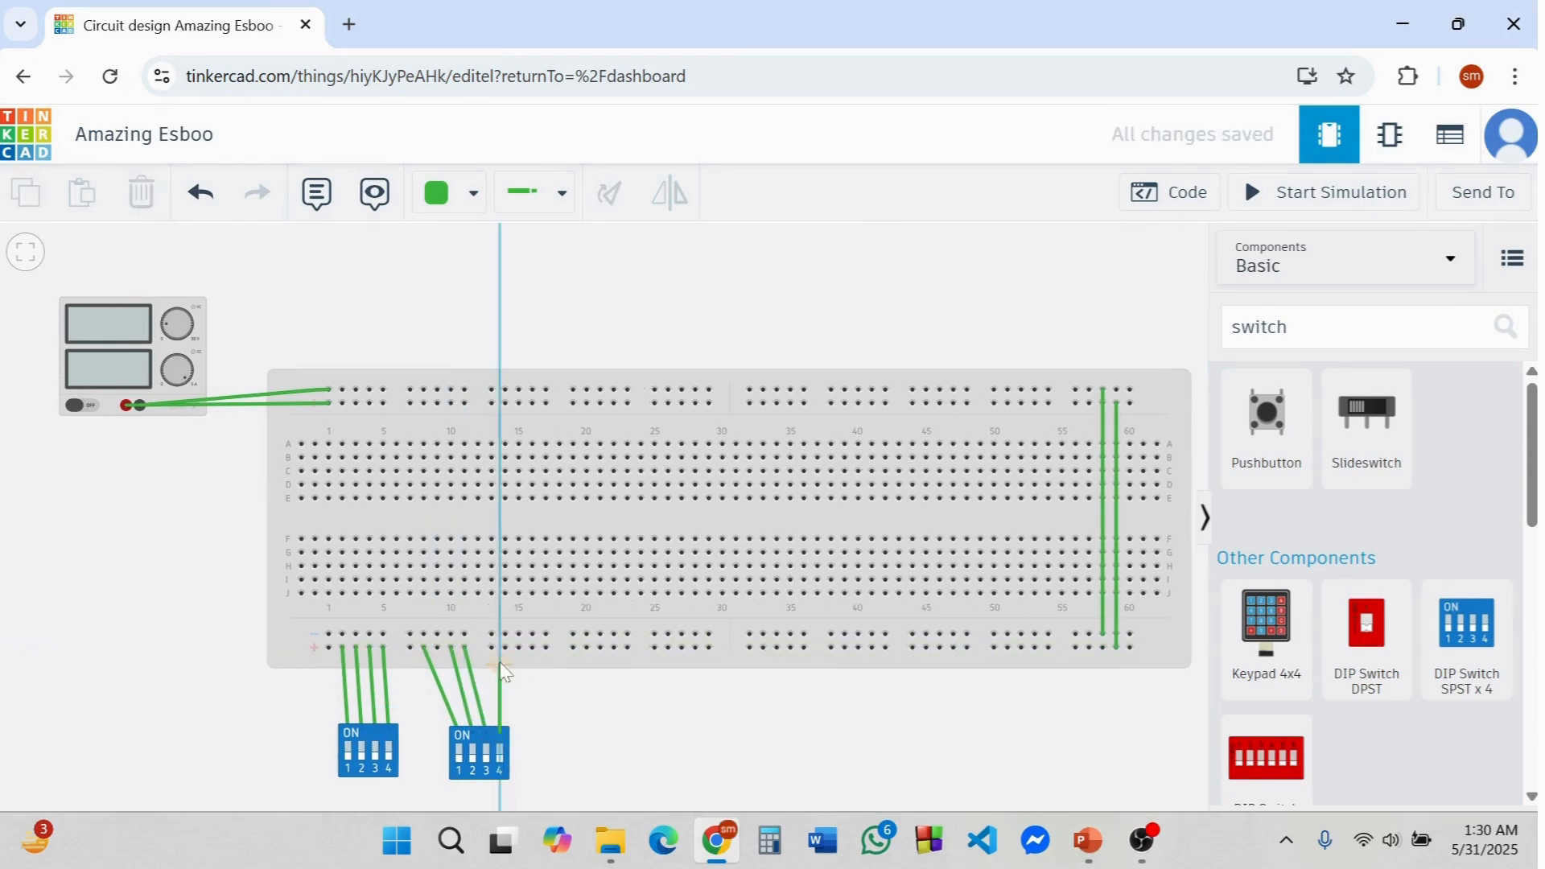
left_click(494, 647)
left_click(510, 699)
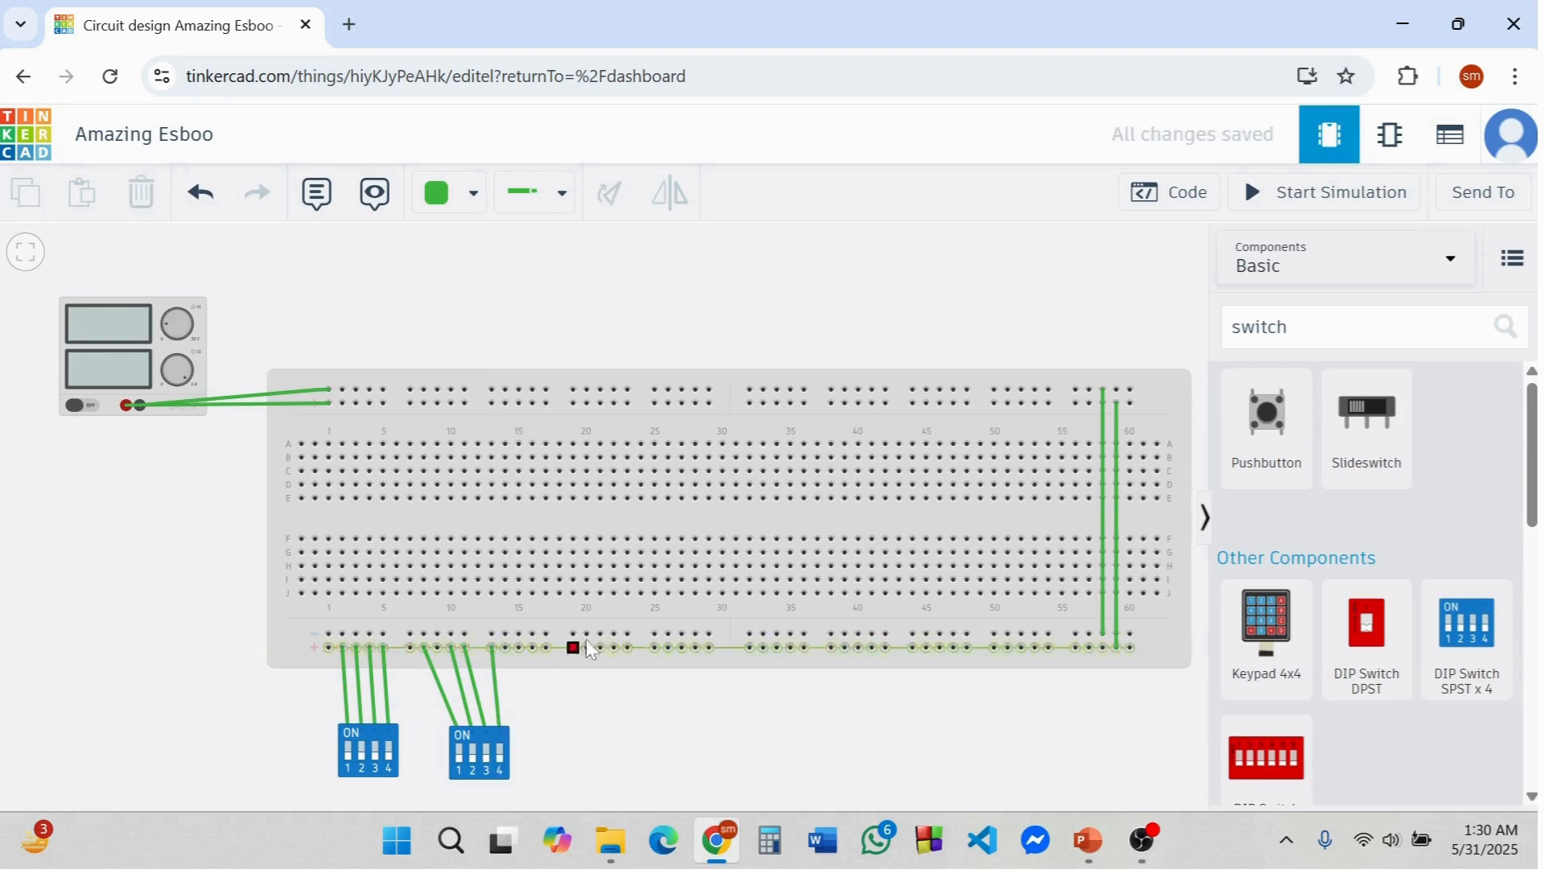
left_click_drag(693, 512, 673, 501)
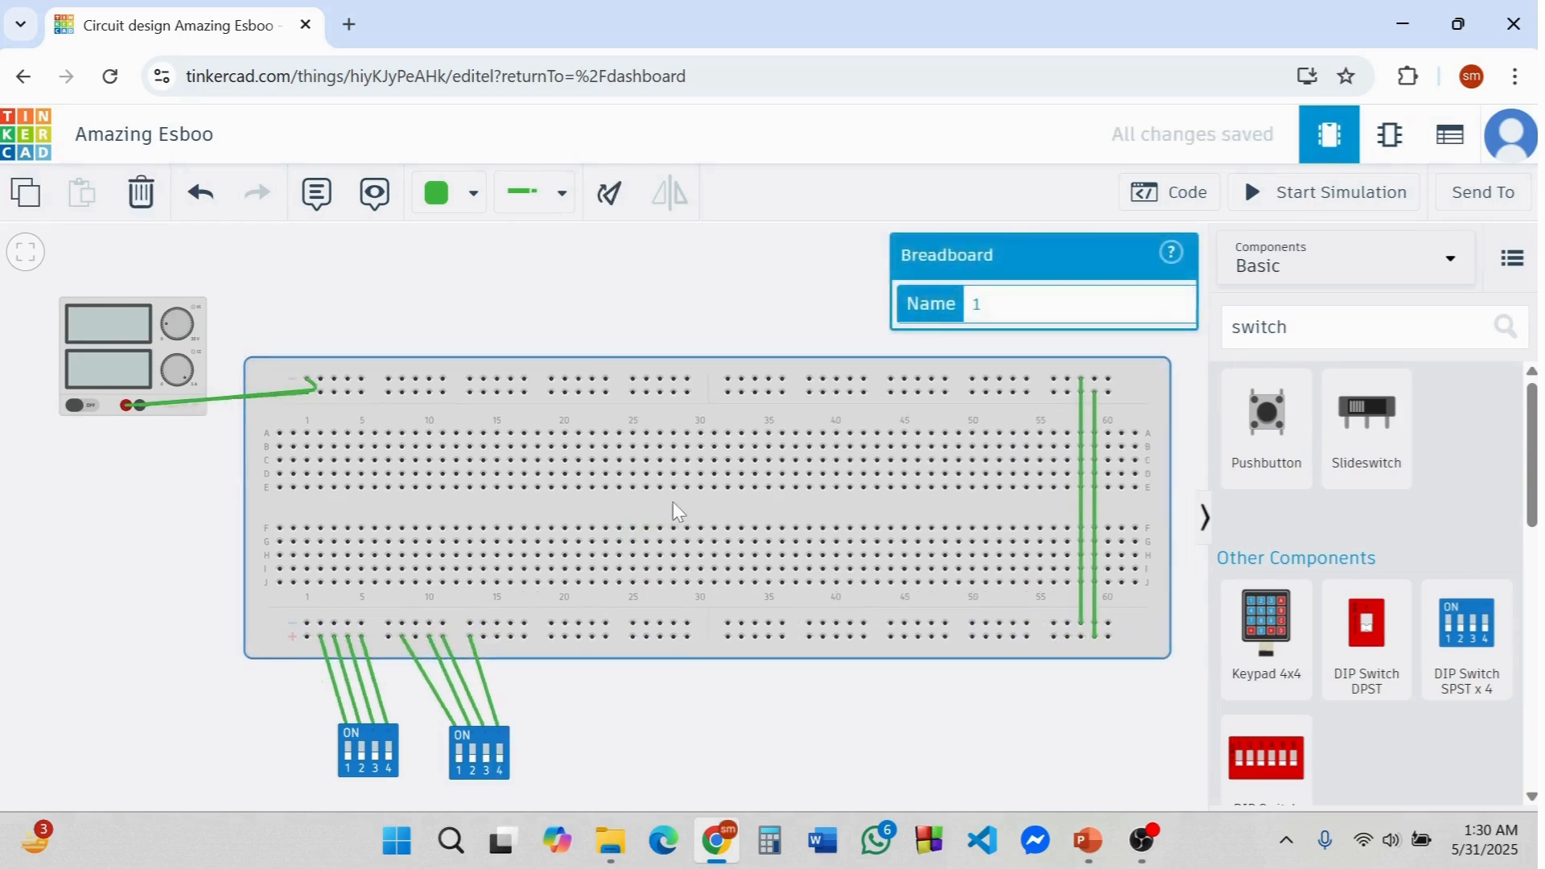
- Move the power supply slightly up and left, away from the breadboard, and deselect it
left_click(722, 699)
left_click_drag(172, 339, 147, 297)
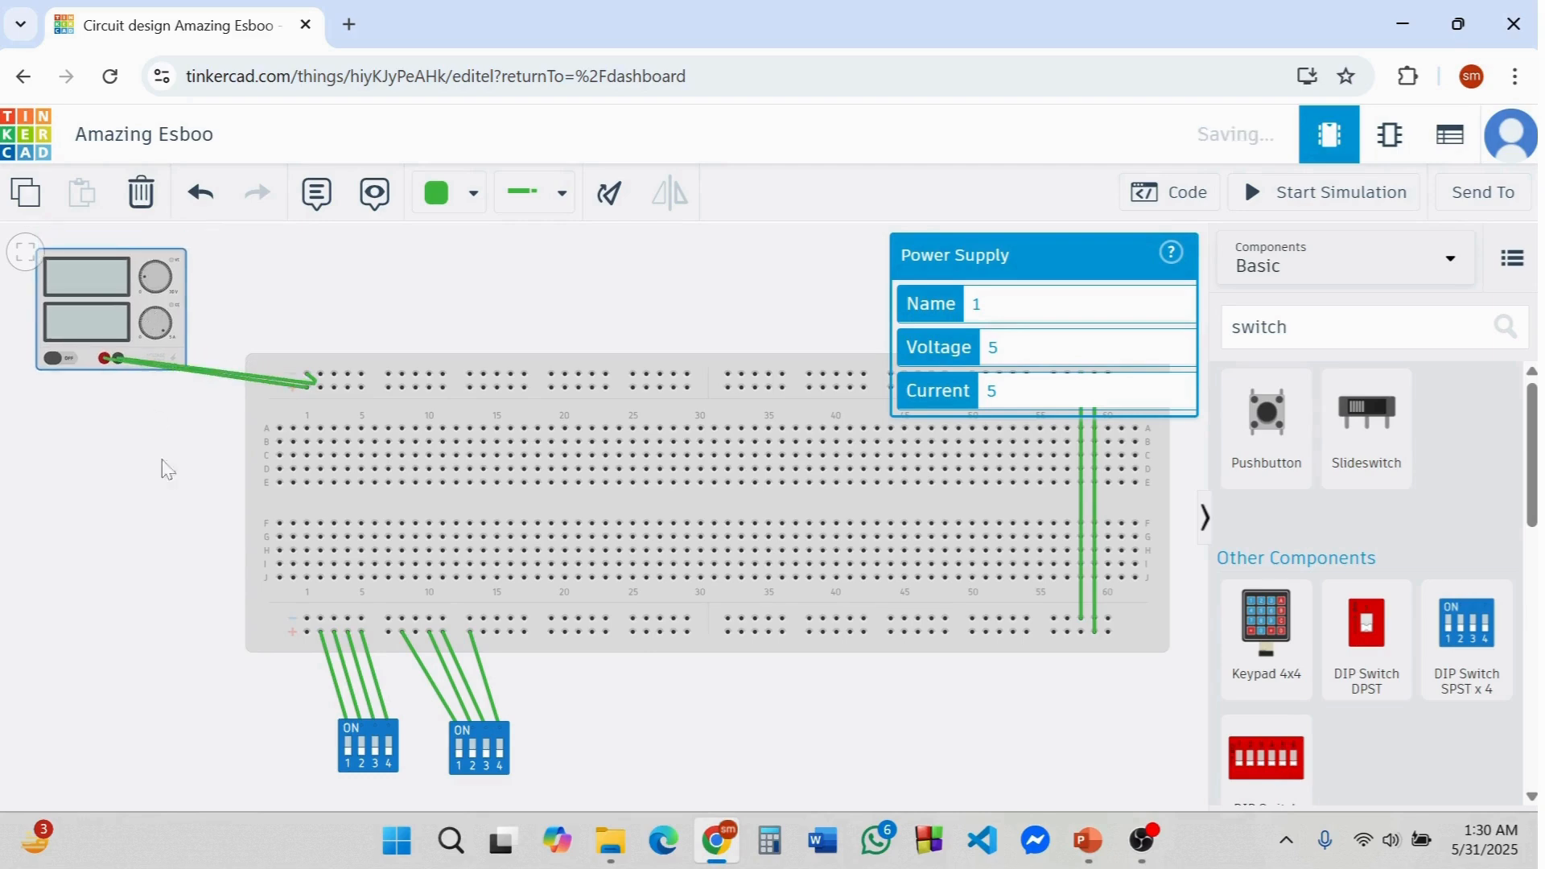
left_click(174, 545)
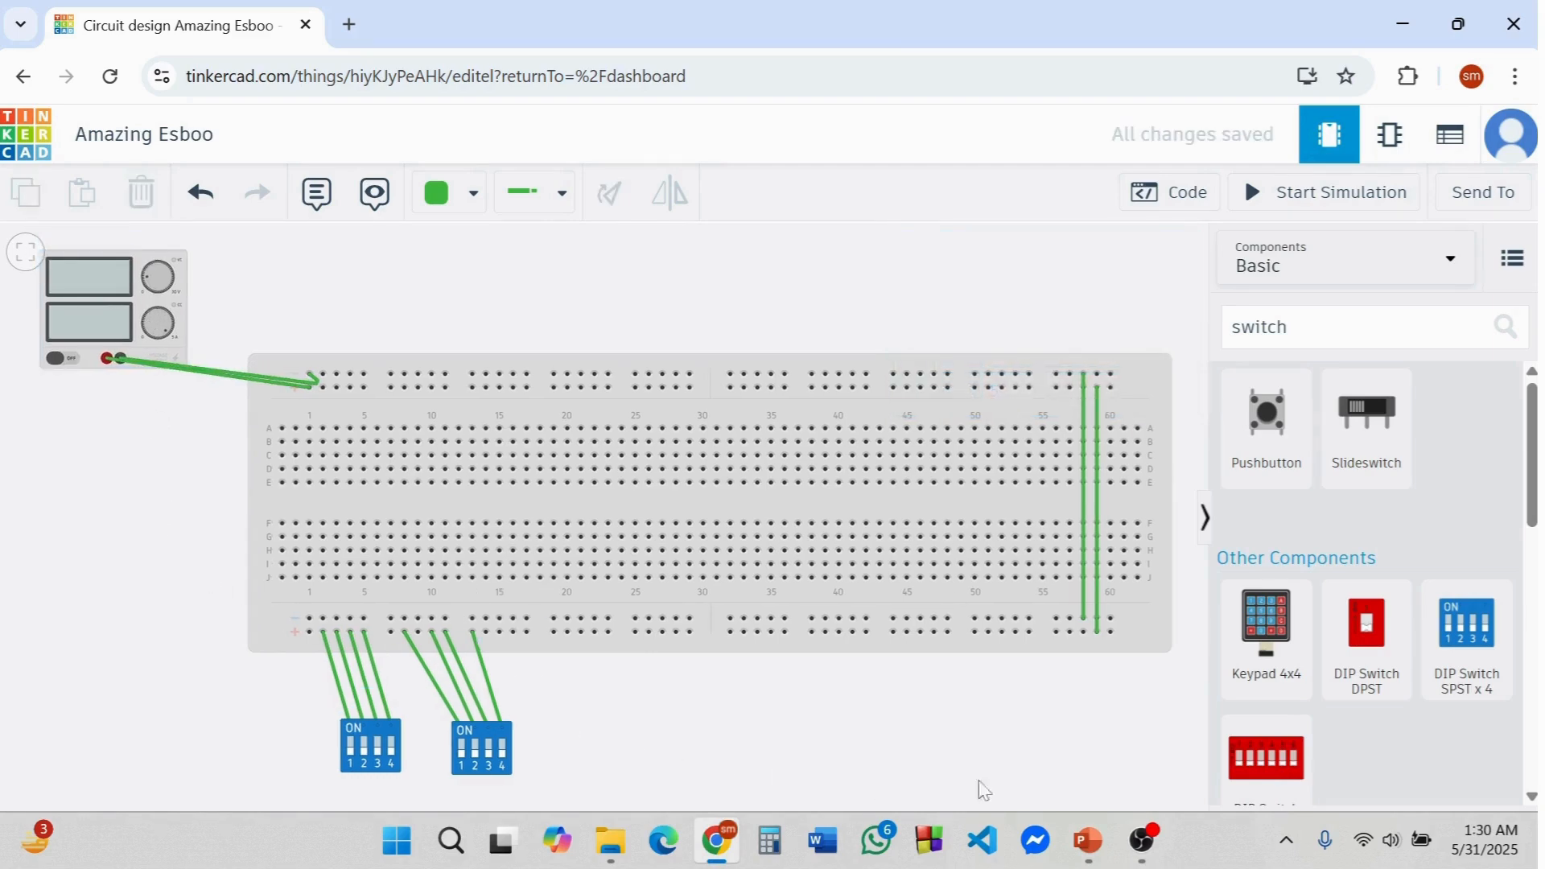
- Switch to PowerPoint and examine the 8 to 3 line Encoder slides with the truth table, logical expressions and circuit
left_click(1089, 841)
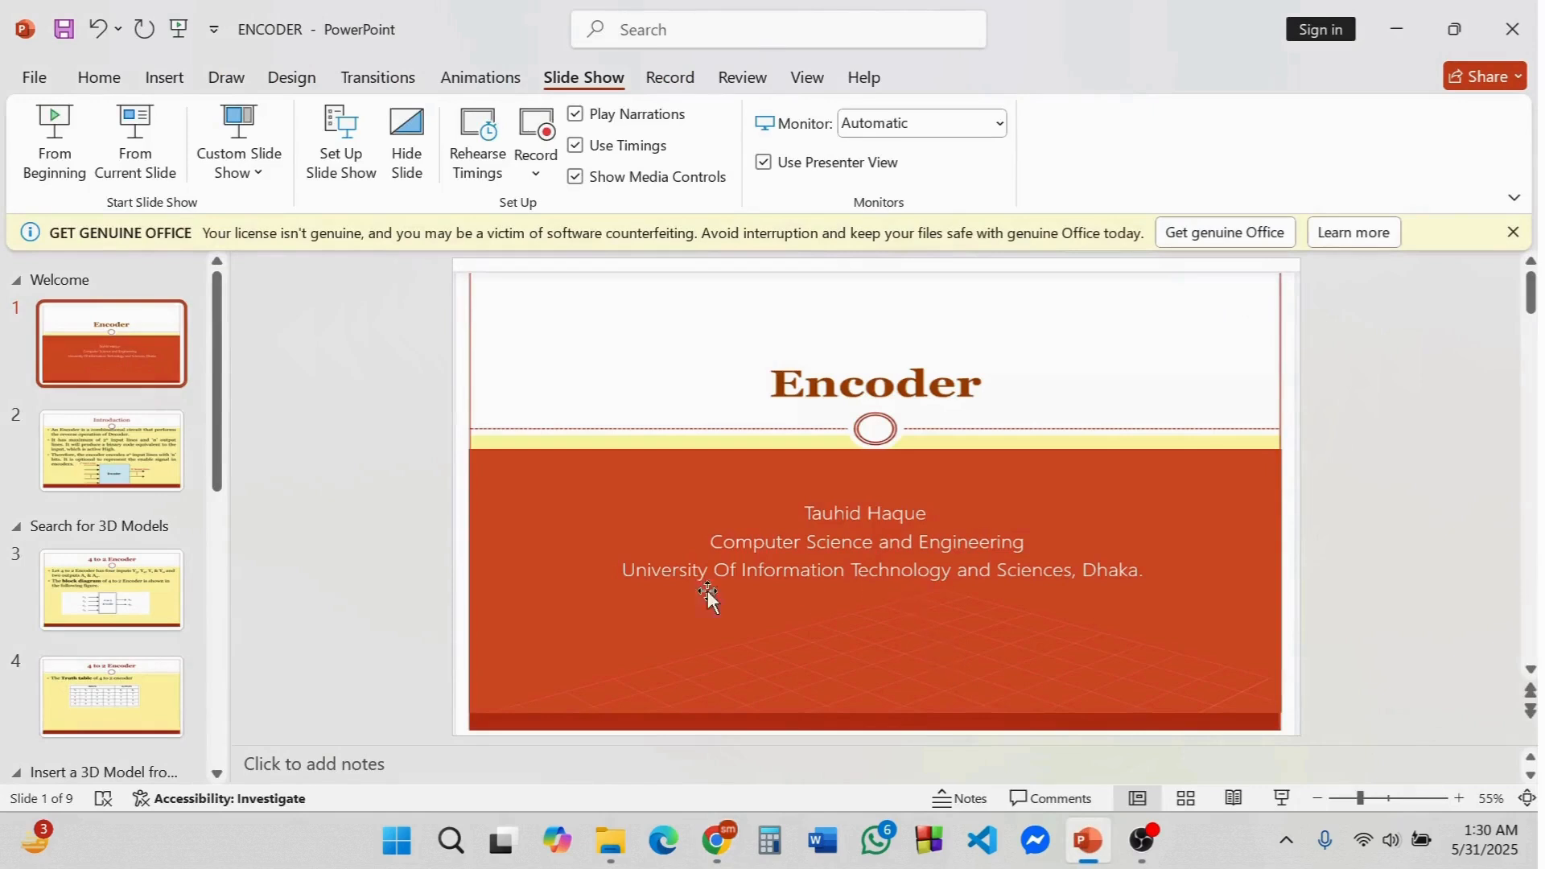
scroll(172, 490, "down", 5)
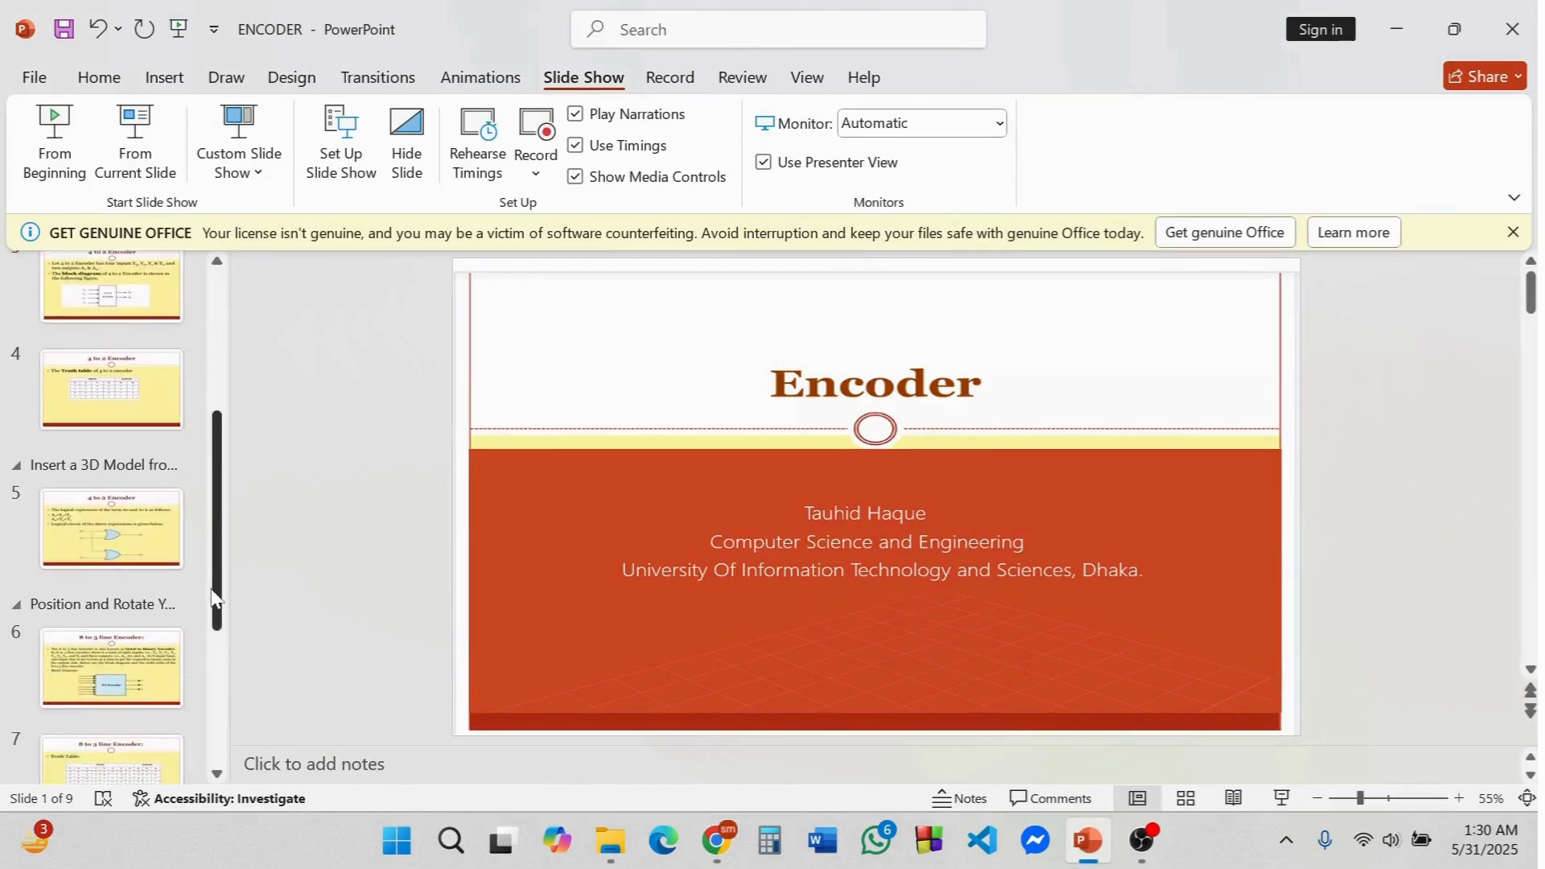
left_click(138, 664)
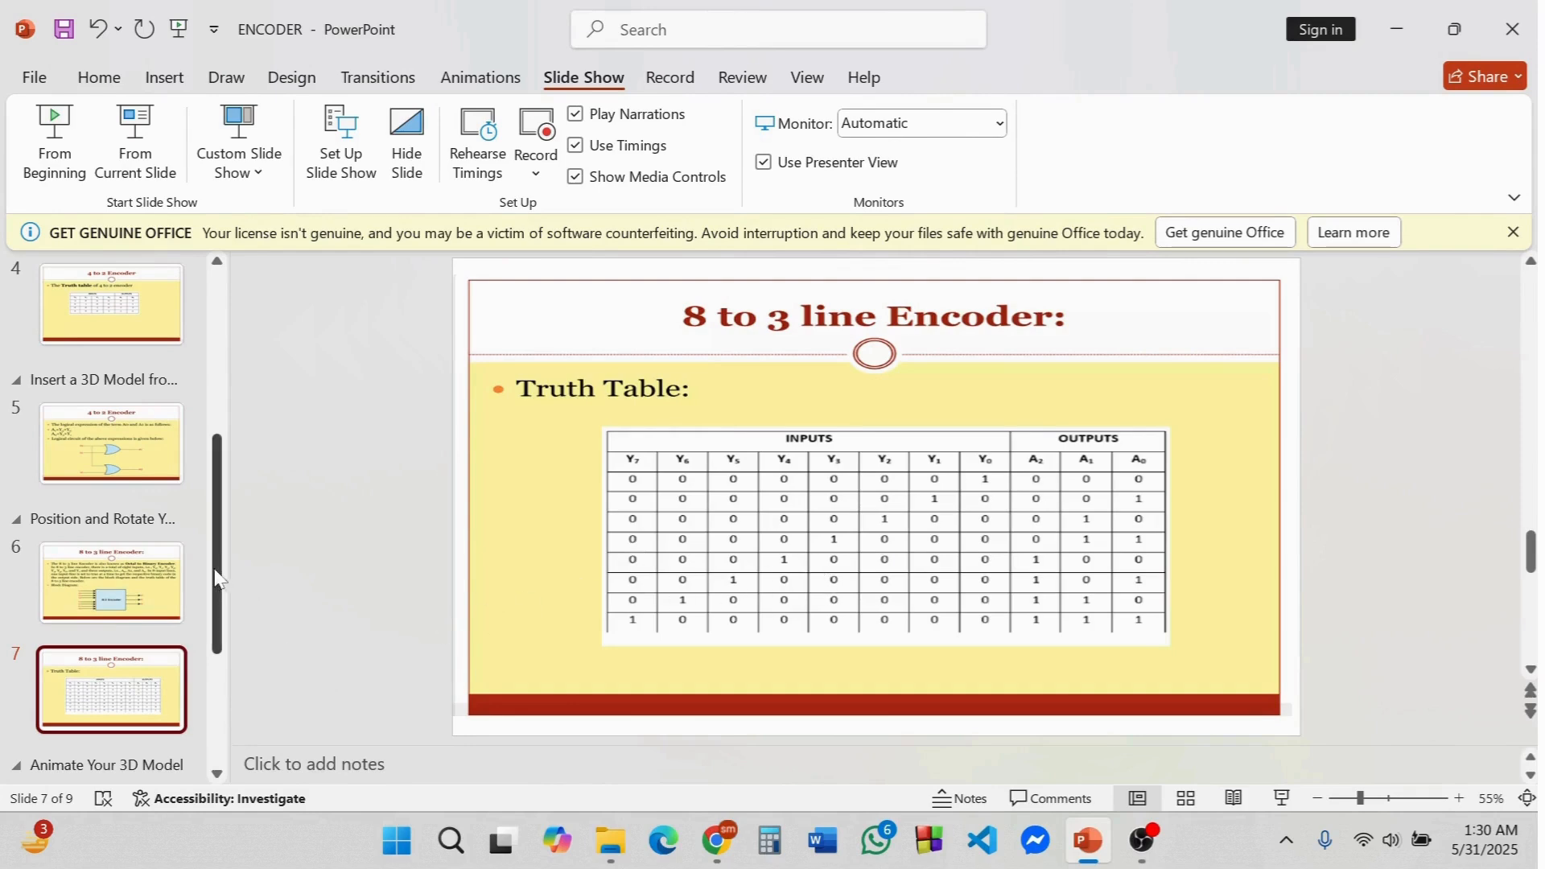
scroll(175, 653, "down", 2)
left_click(176, 654)
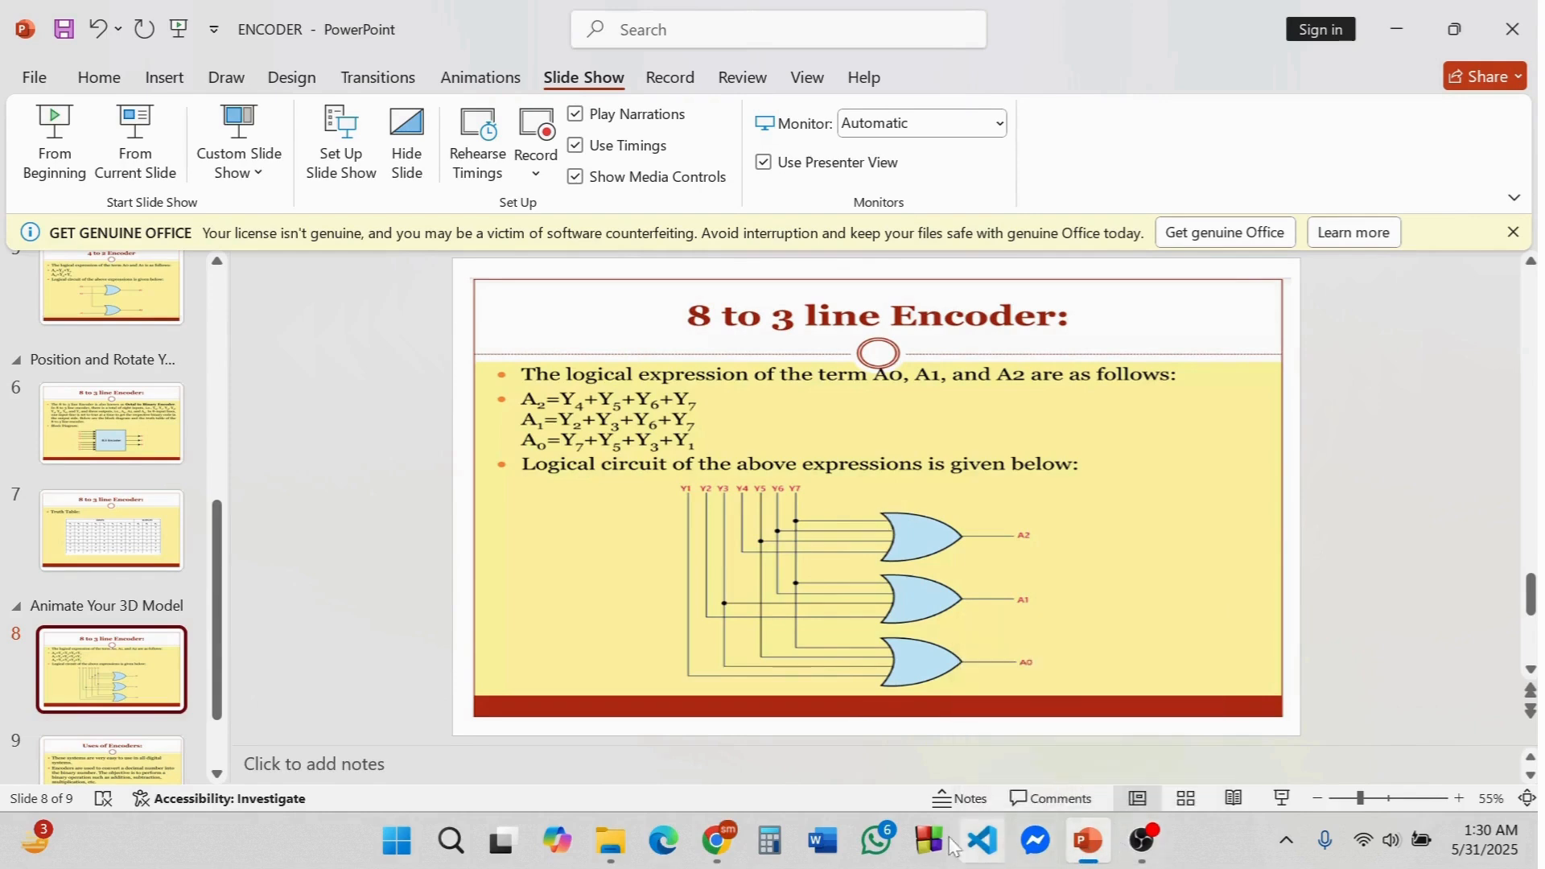
- Return to Tinkercad, search the components for 7432, and place the Quad OR gate across the breadboard's centre gap at columns 7 to 13
left_click(716, 841)
left_click(1313, 328)
key("BackSpace")
key("BackSpace")
key("BackSpace")
key("BackSpace")
key("BackSpace")
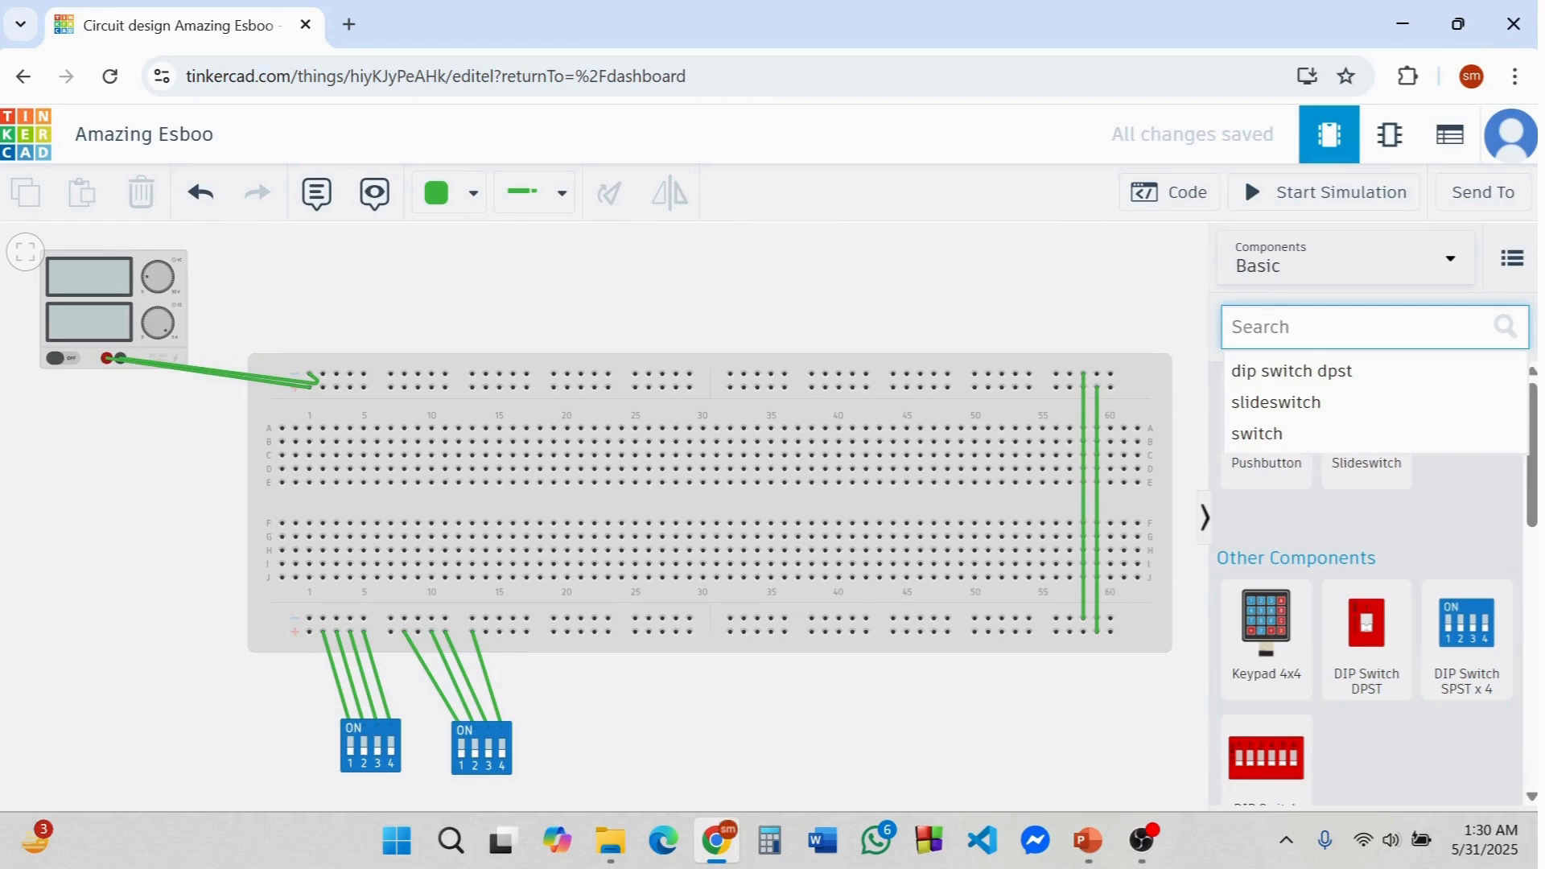
type("7432")
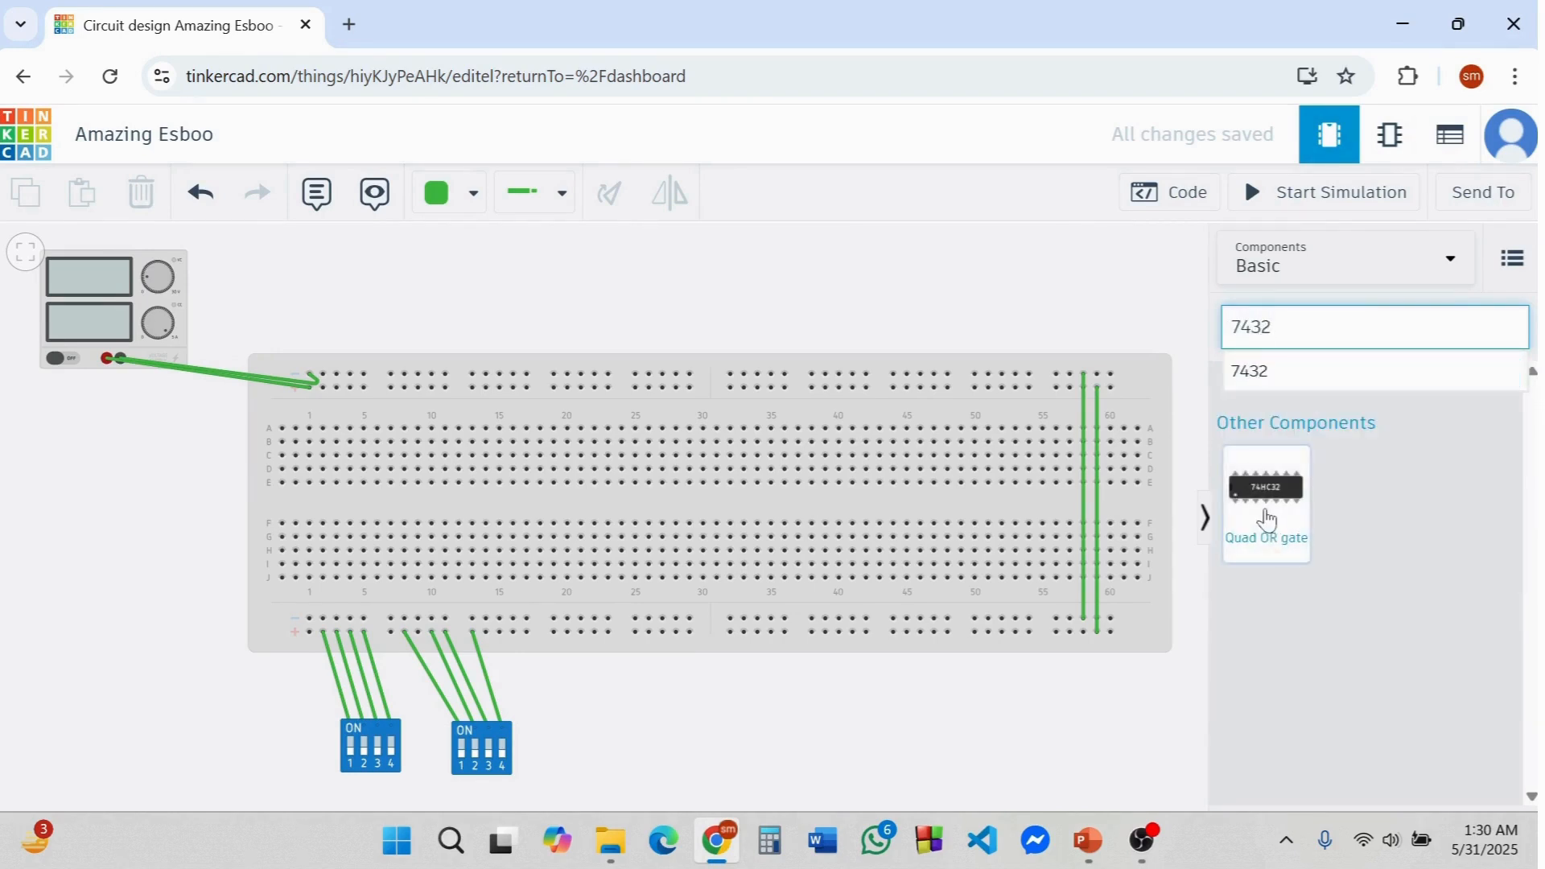
left_click_drag(1266, 511, 427, 505)
left_click(734, 685)
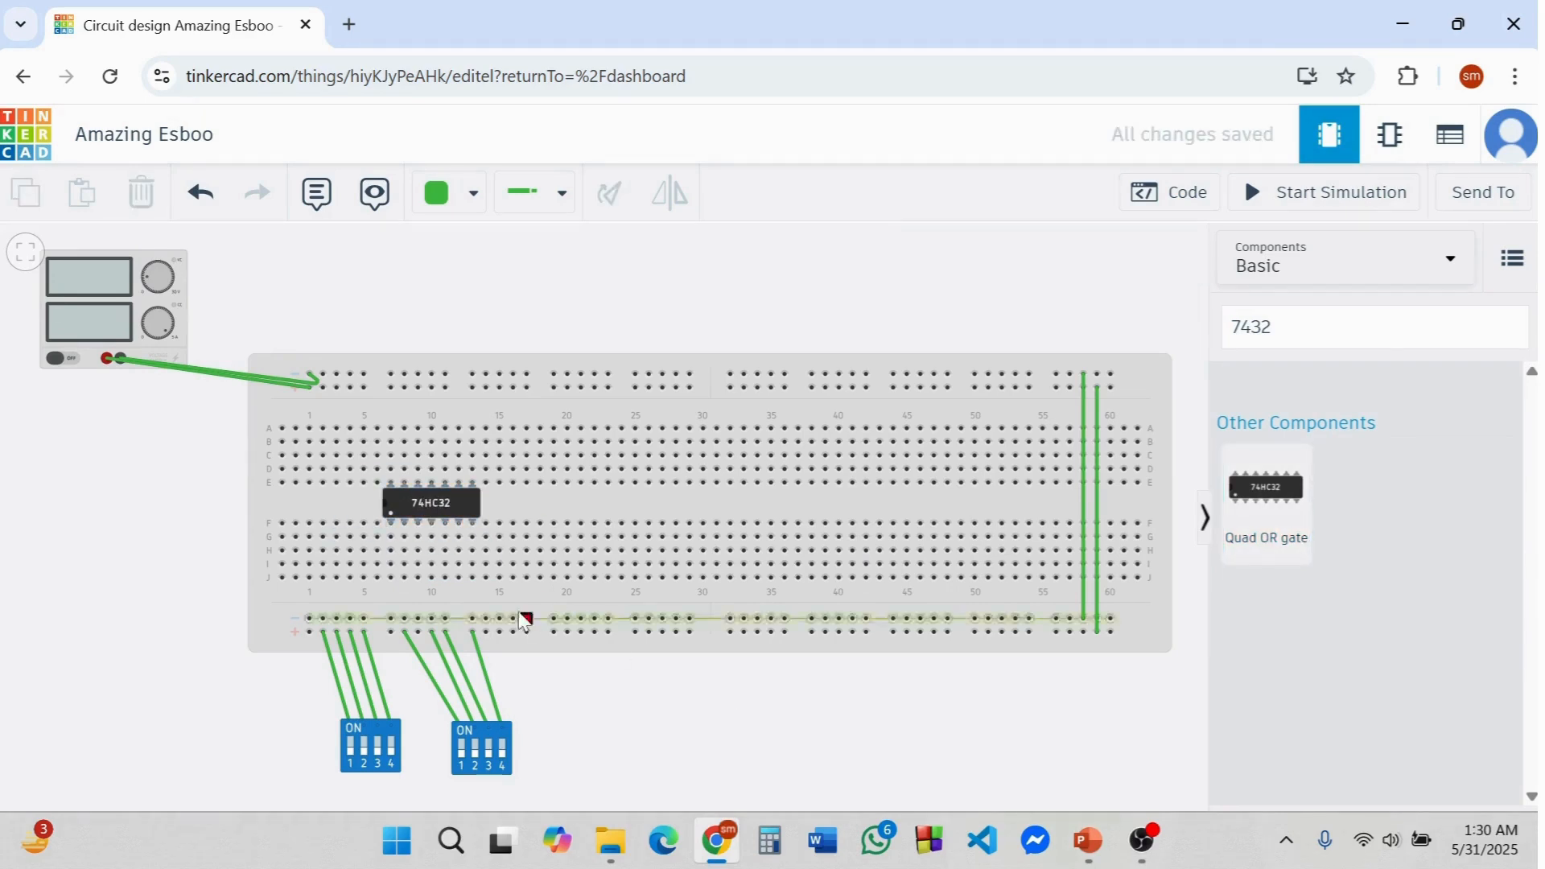
- Wire the 74HC32's ground pin at column 13 to the lower negative rail and its supply pin at column 7 to the upper positive rail
left_click(1090, 840)
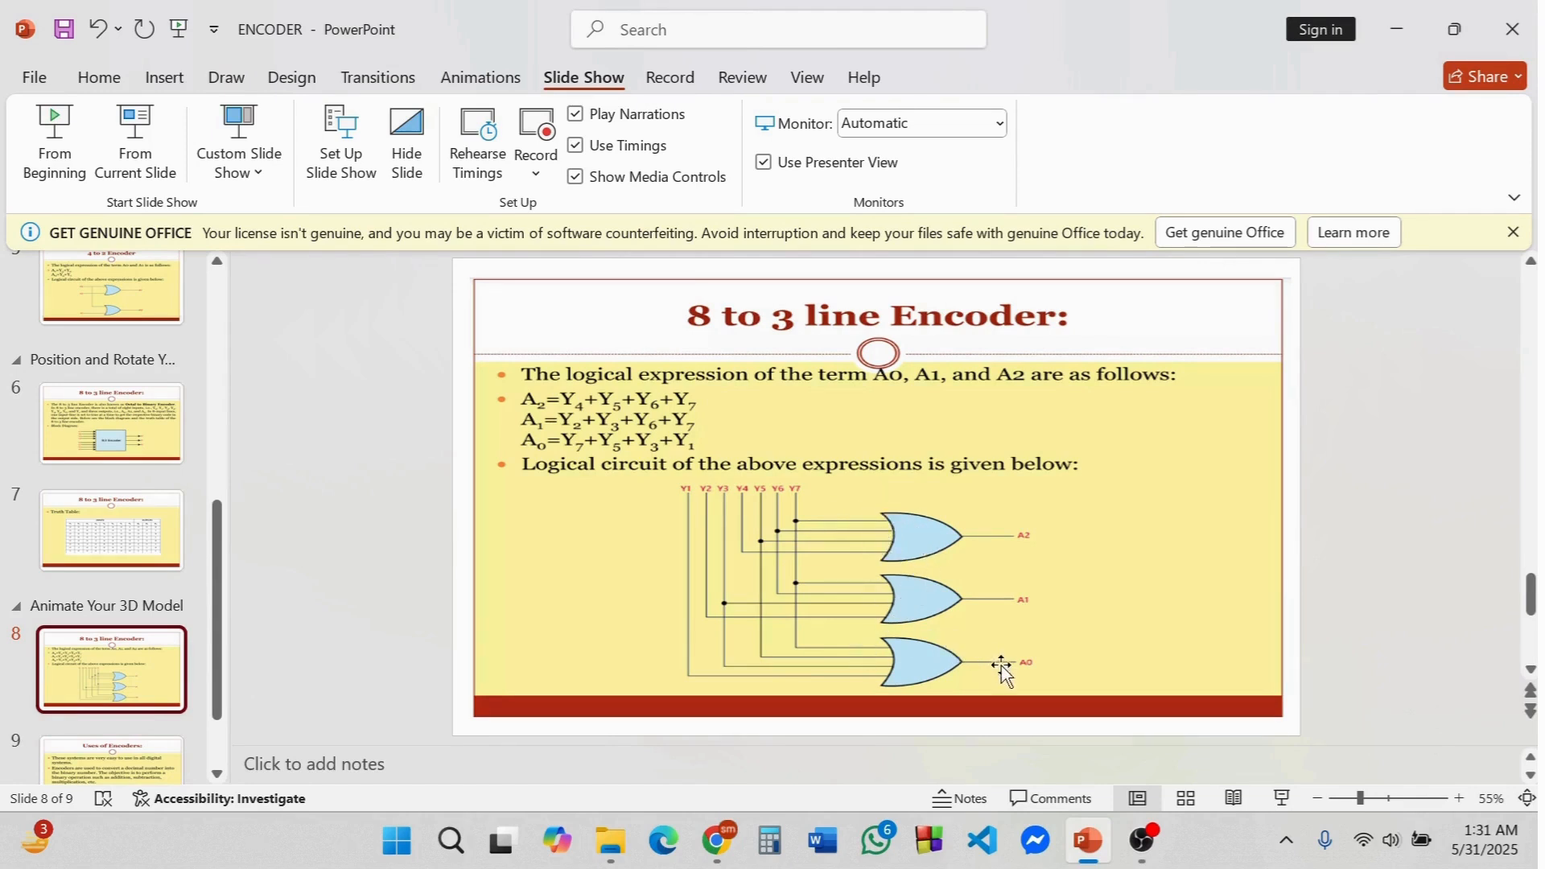
left_click(738, 723)
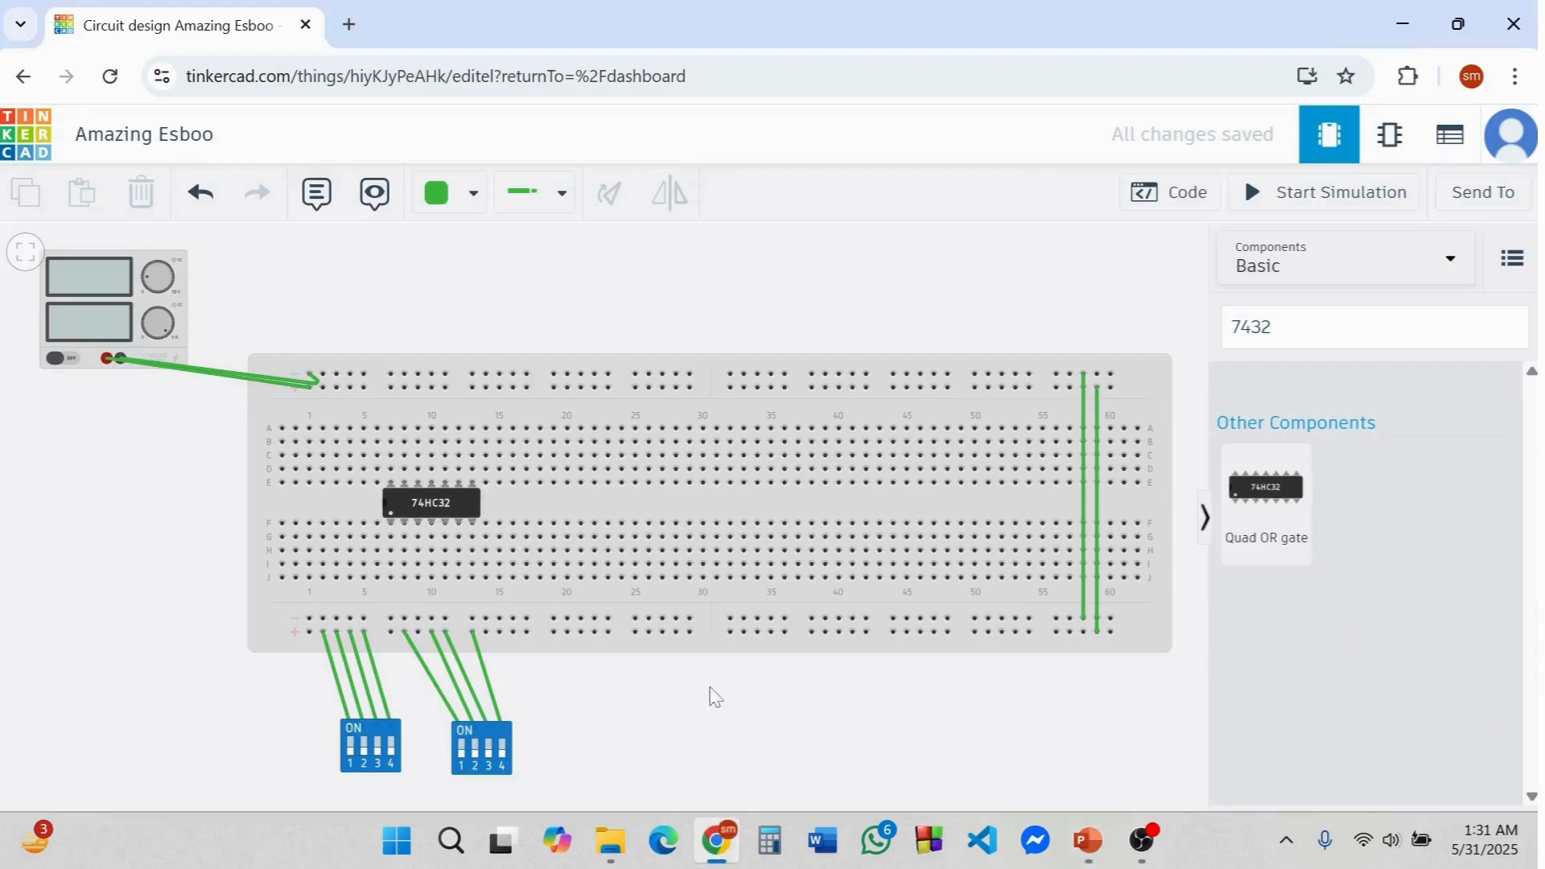
left_click(473, 537)
left_click(483, 618)
left_click(466, 619)
left_click(473, 619)
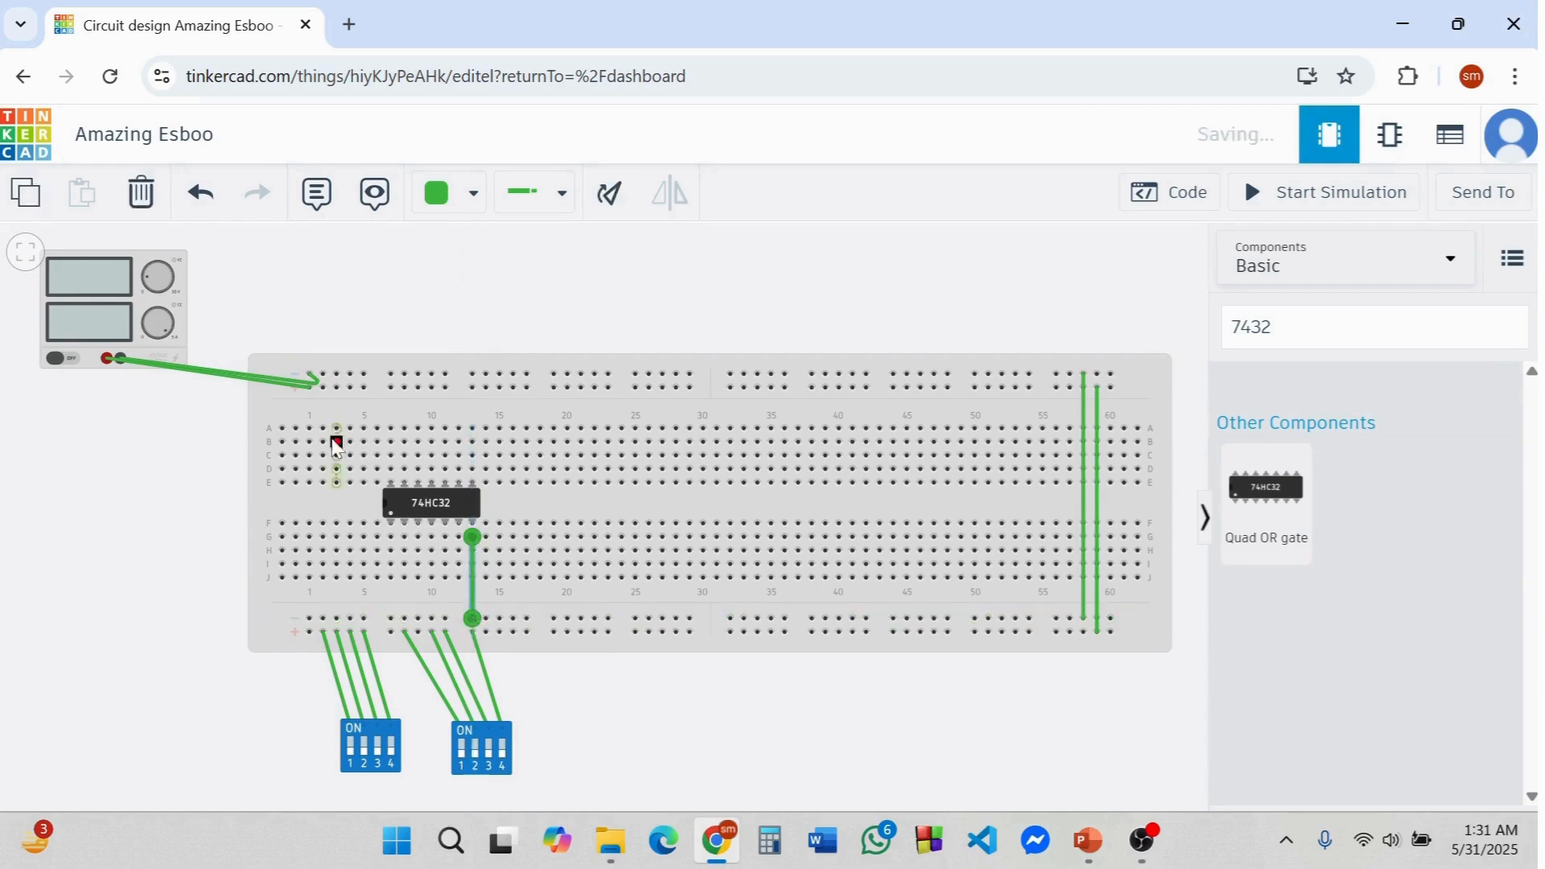
left_click(392, 472)
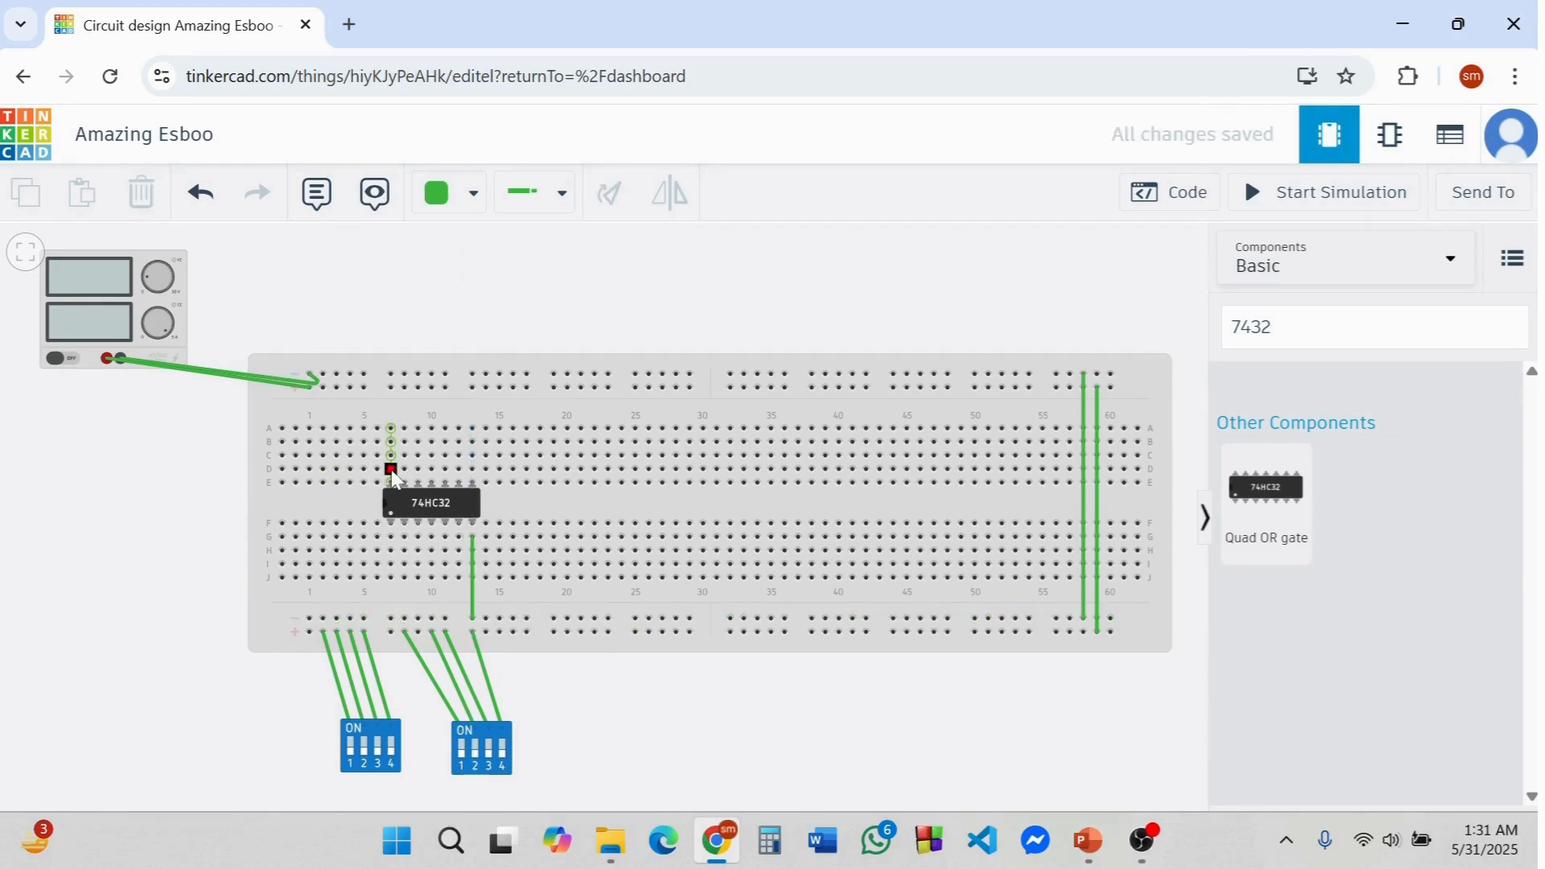
left_click(392, 388)
left_click(396, 340)
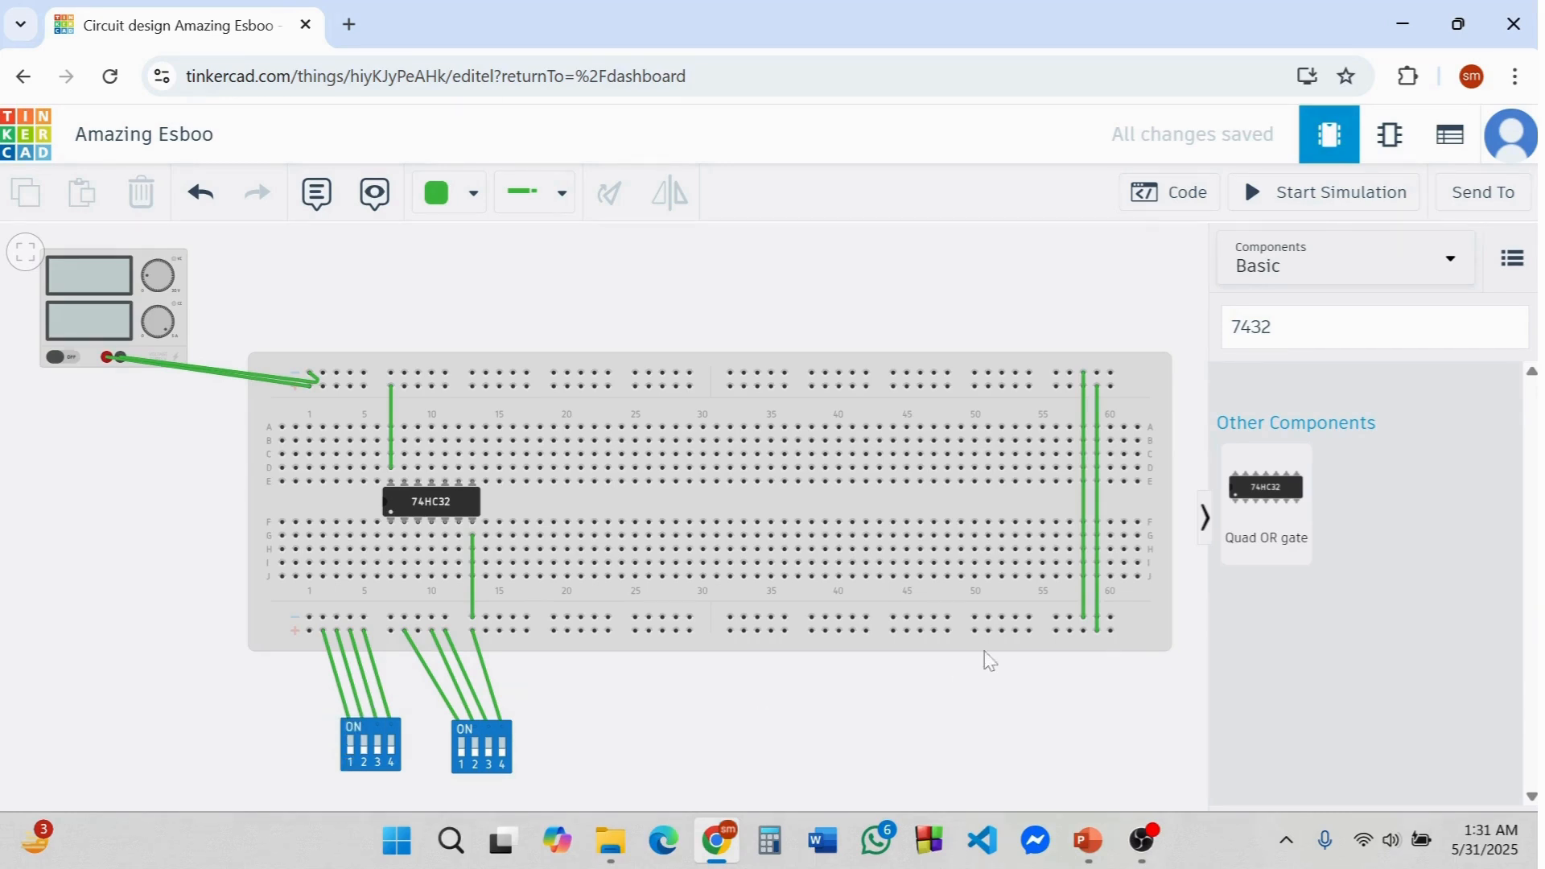
- Check the encoder expressions in PowerPoint, then wire the left DIP switch's terminals 2A and 4A to columns 7 and 8 in row G
left_click(1090, 839)
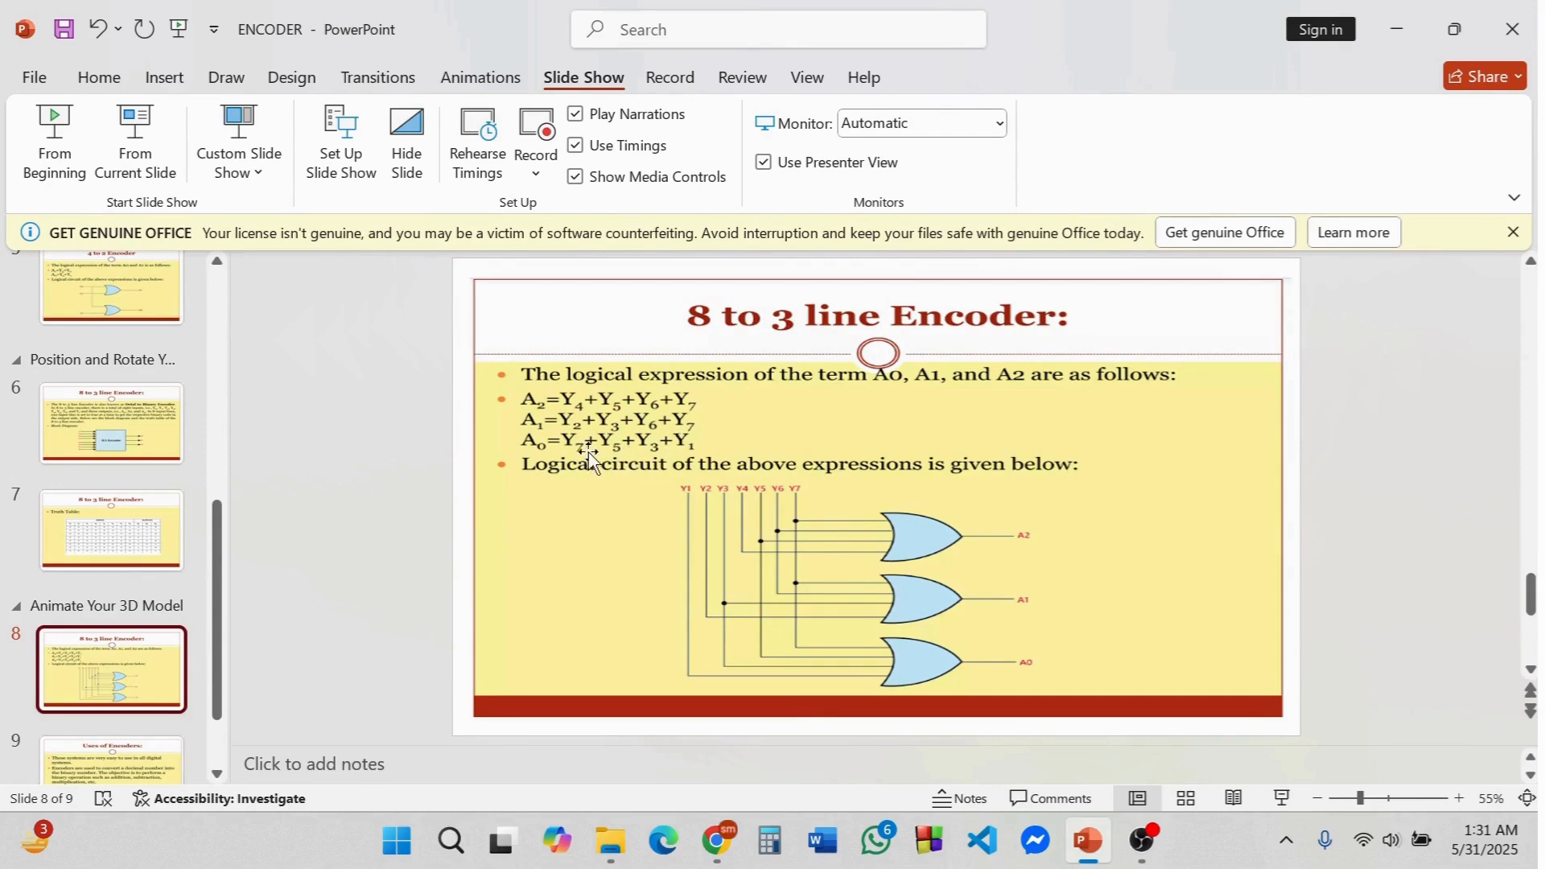
left_click(714, 842)
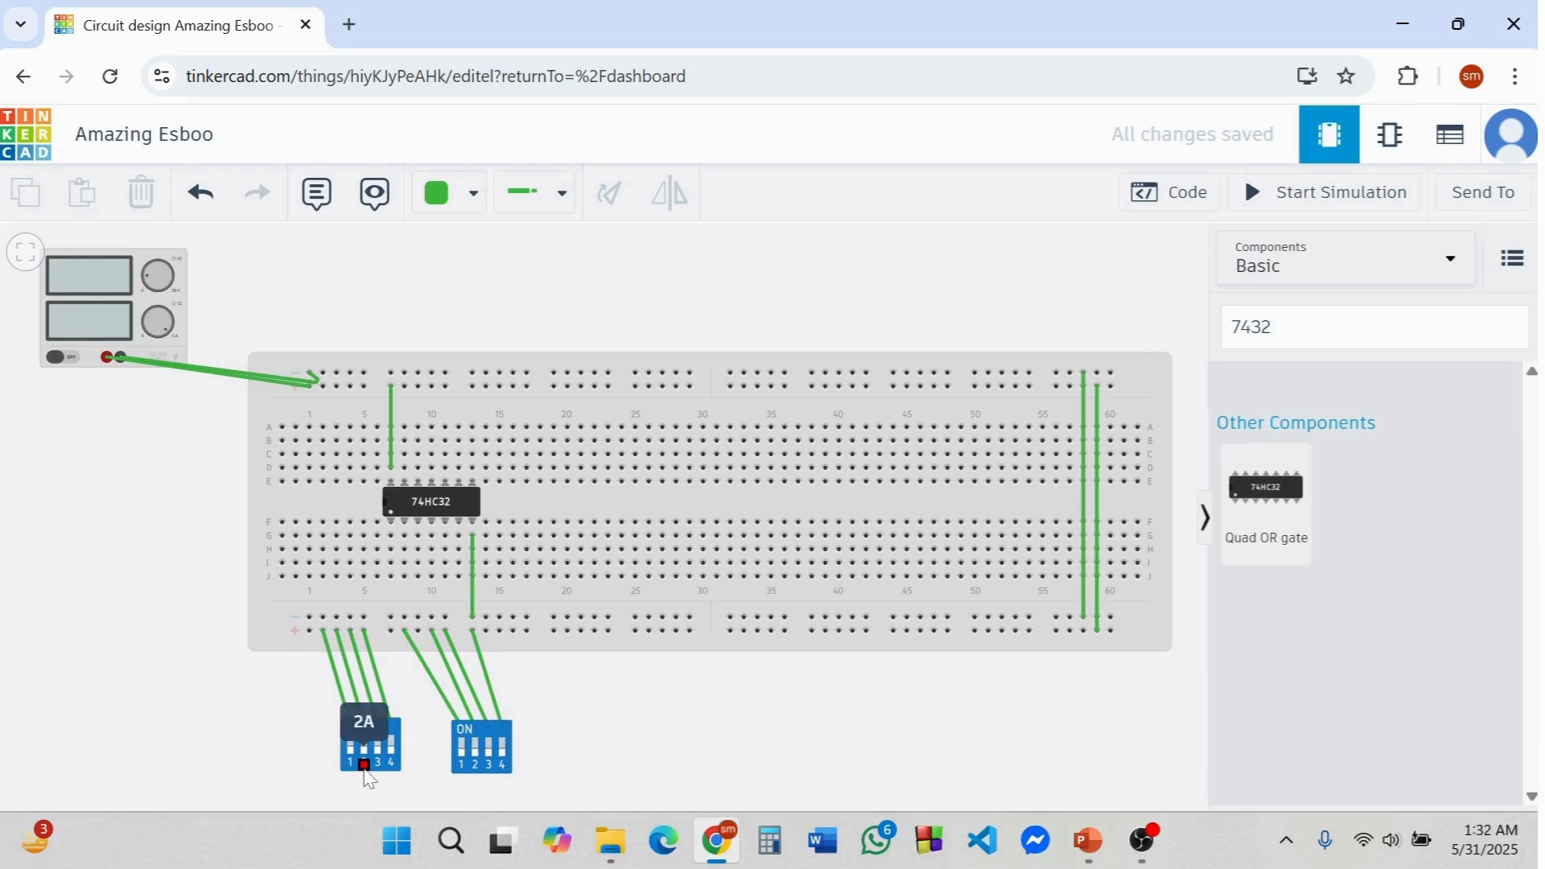
left_click(366, 769)
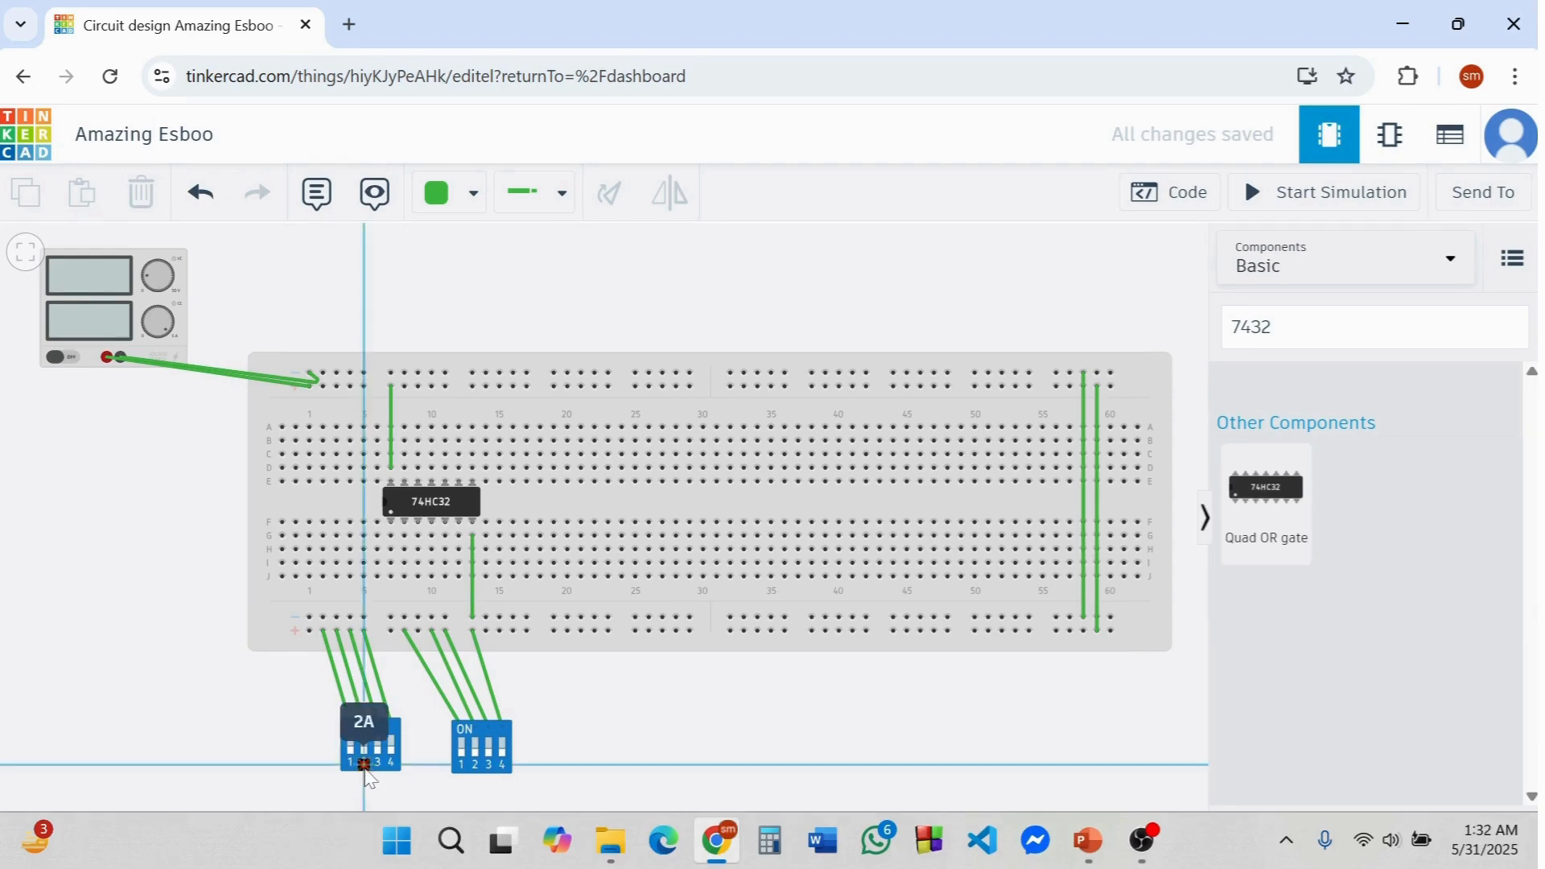
left_click(392, 536)
left_click(271, 665)
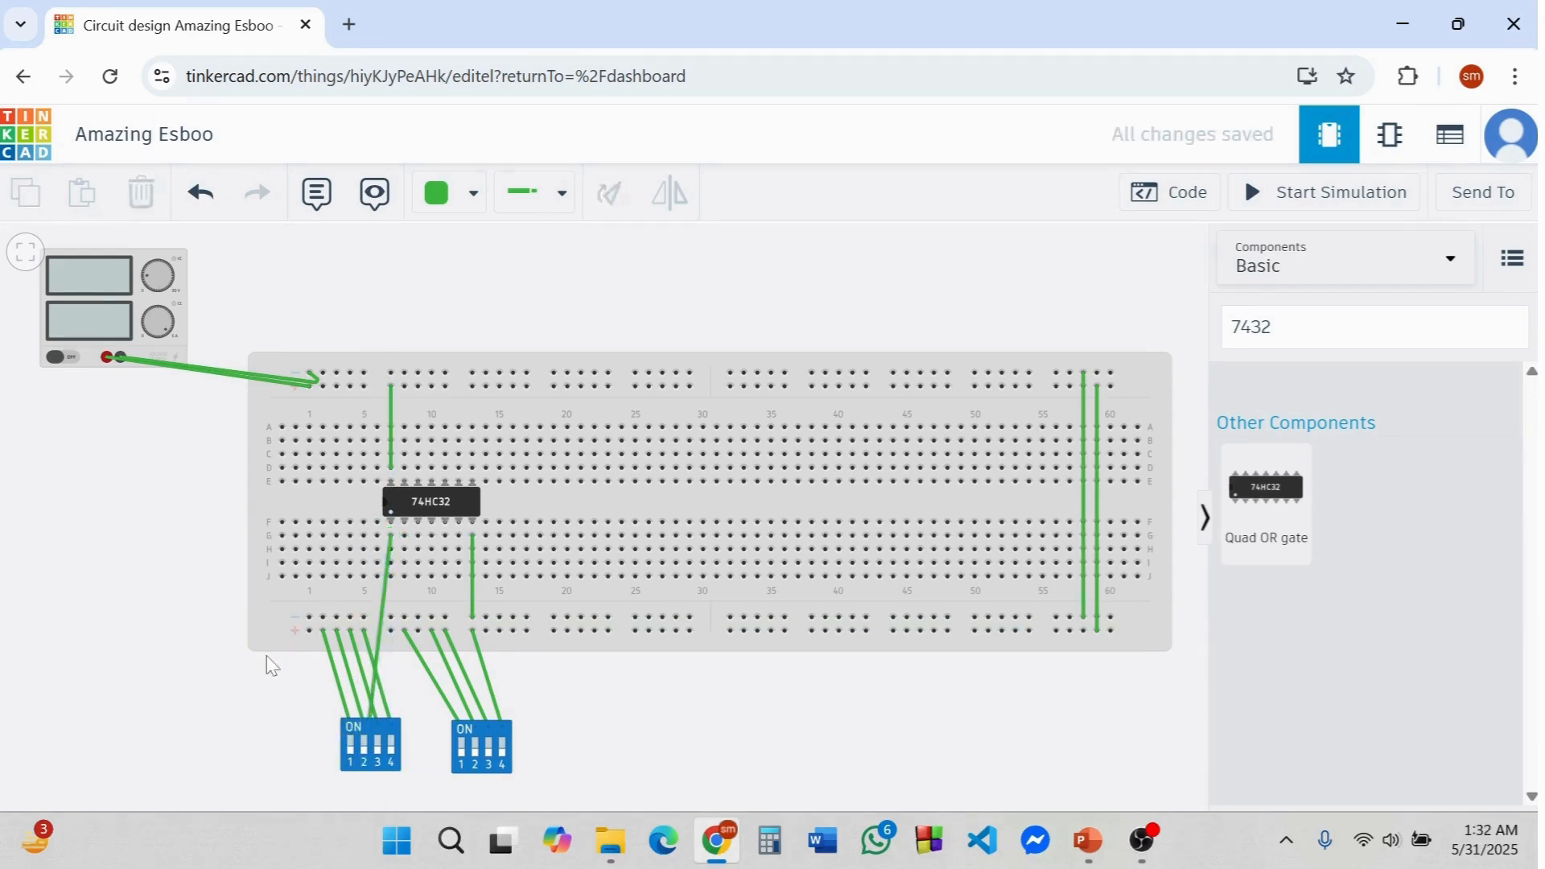
left_click(393, 766)
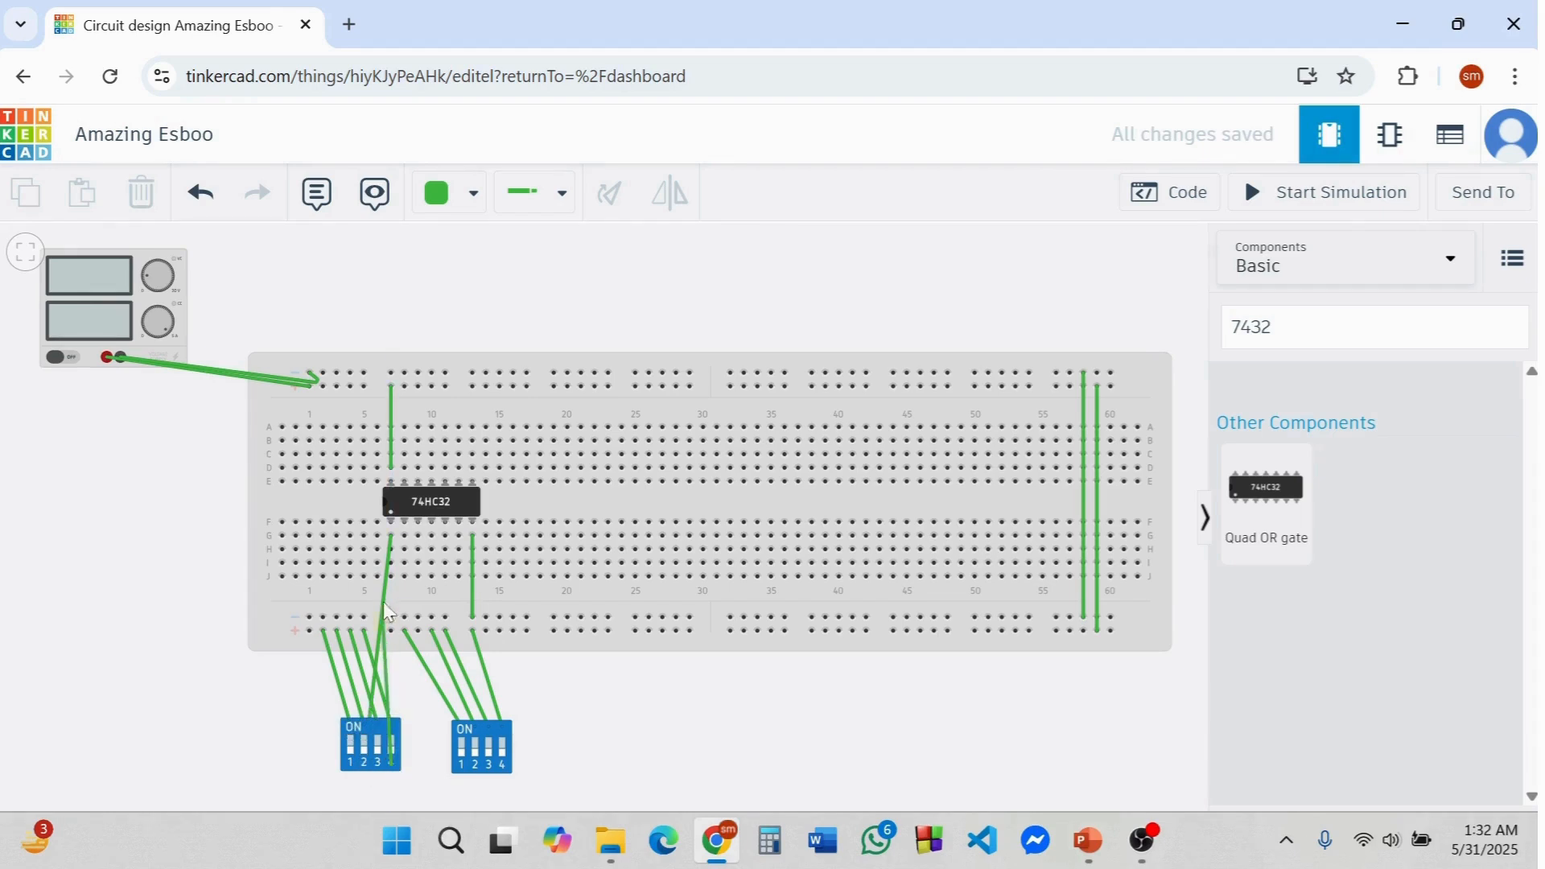
left_click(403, 535)
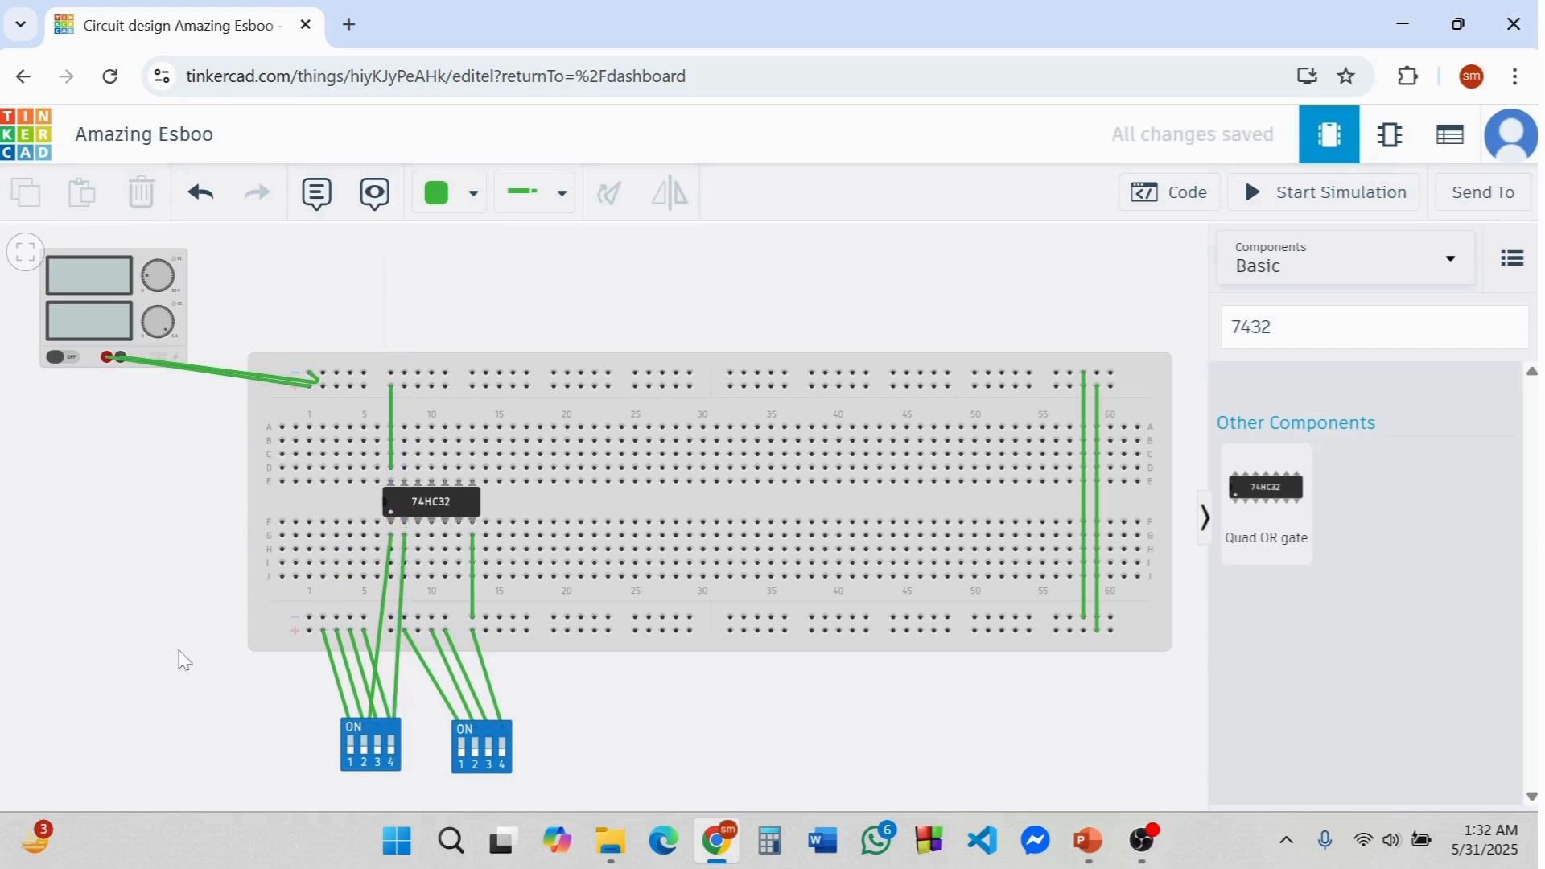
- Bridge columns 9 and 10 in row H below the 74HC32, and wire the right DIP switch's terminal 2A to column 11
left_click(416, 549)
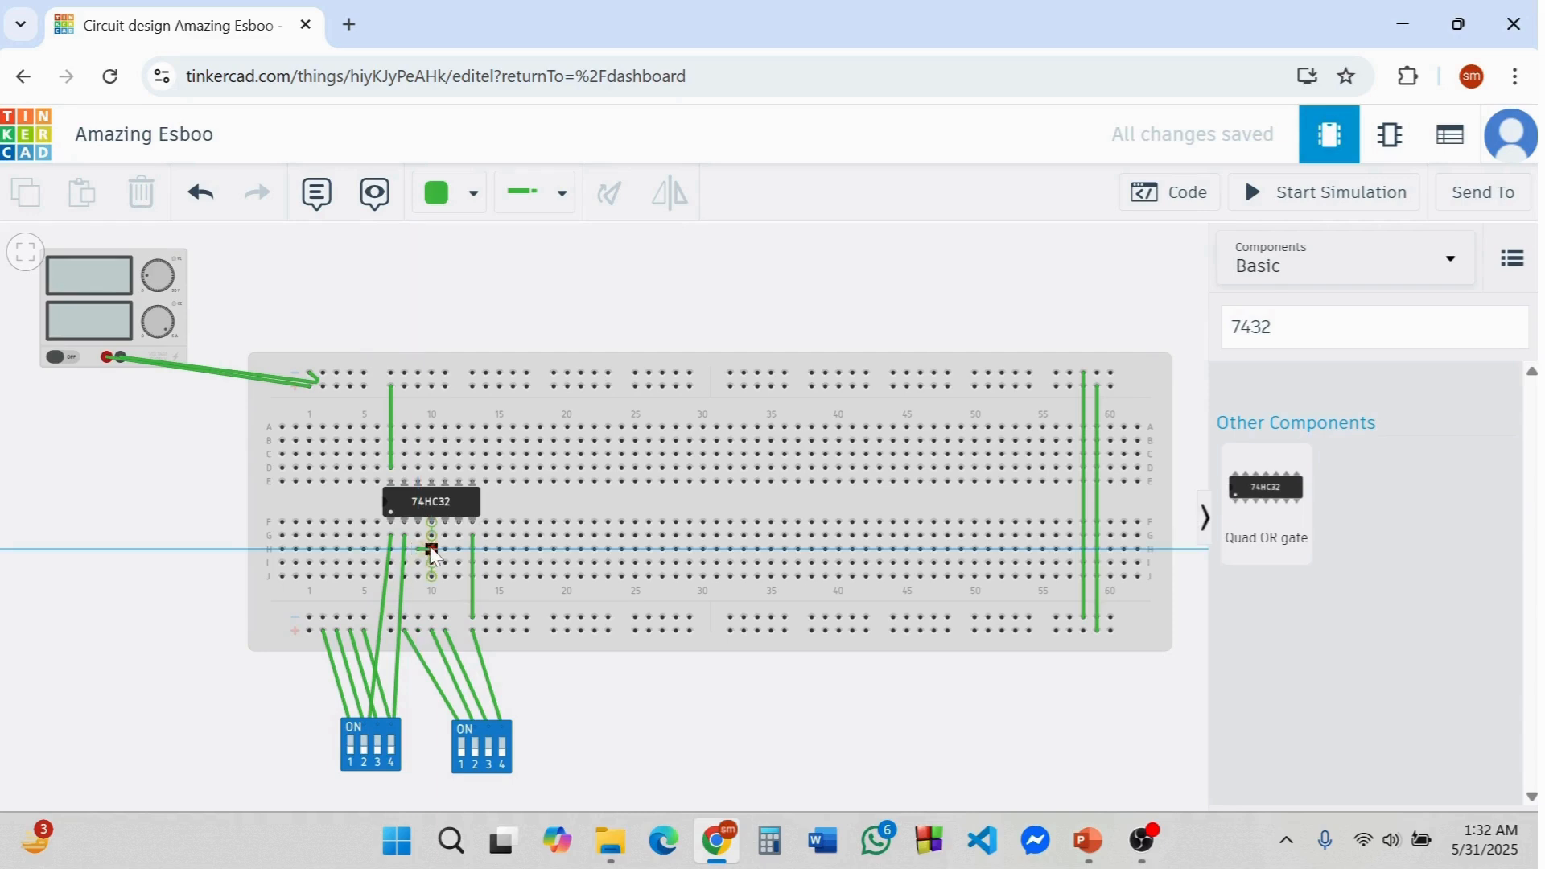
left_click(432, 550)
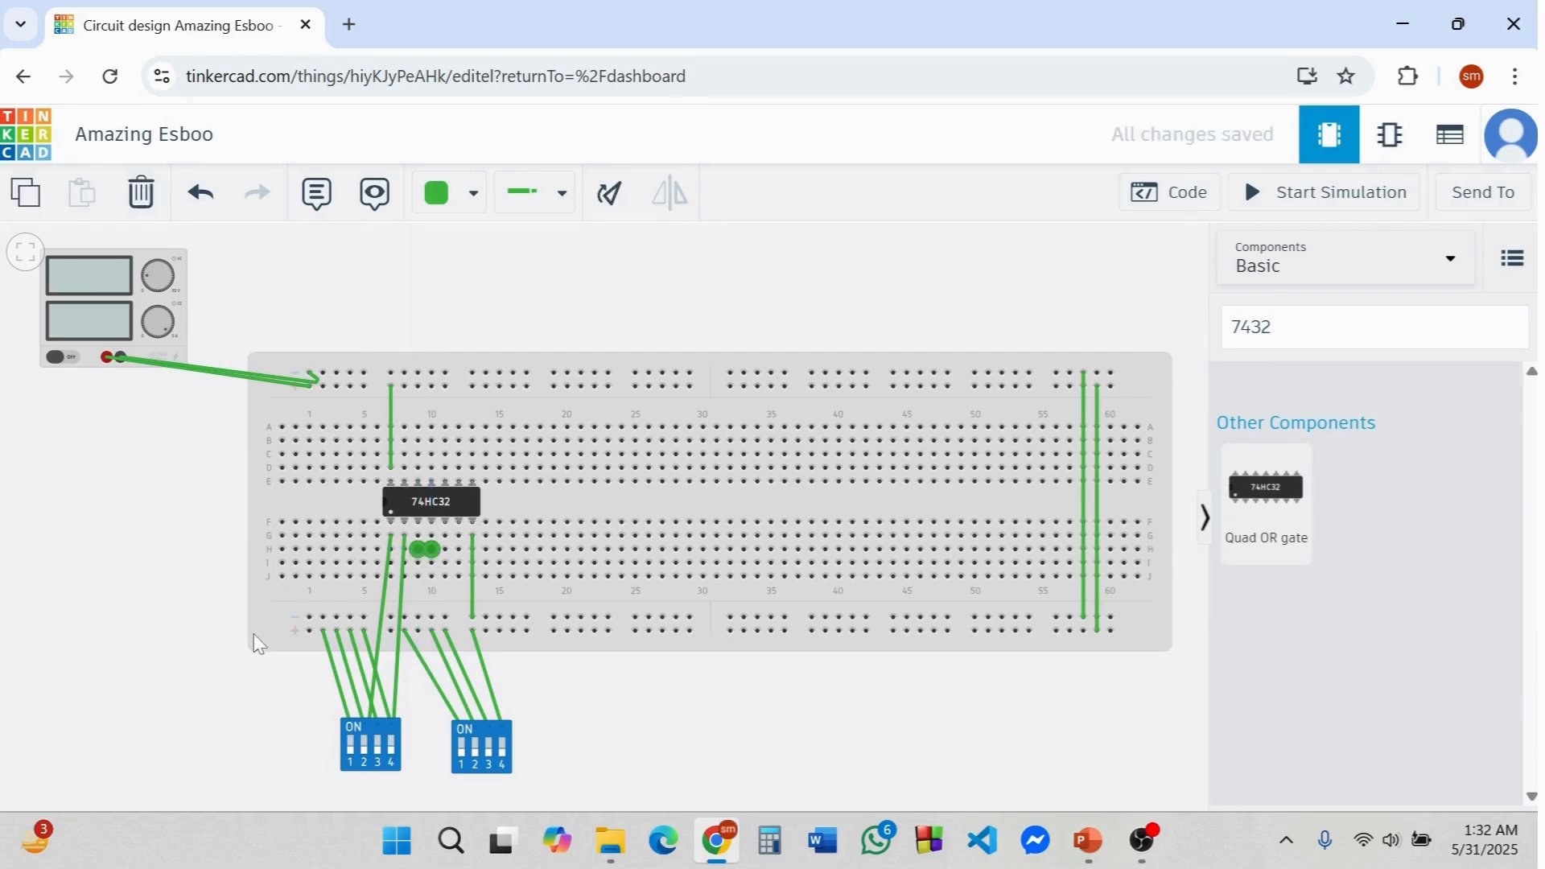
left_click(209, 691)
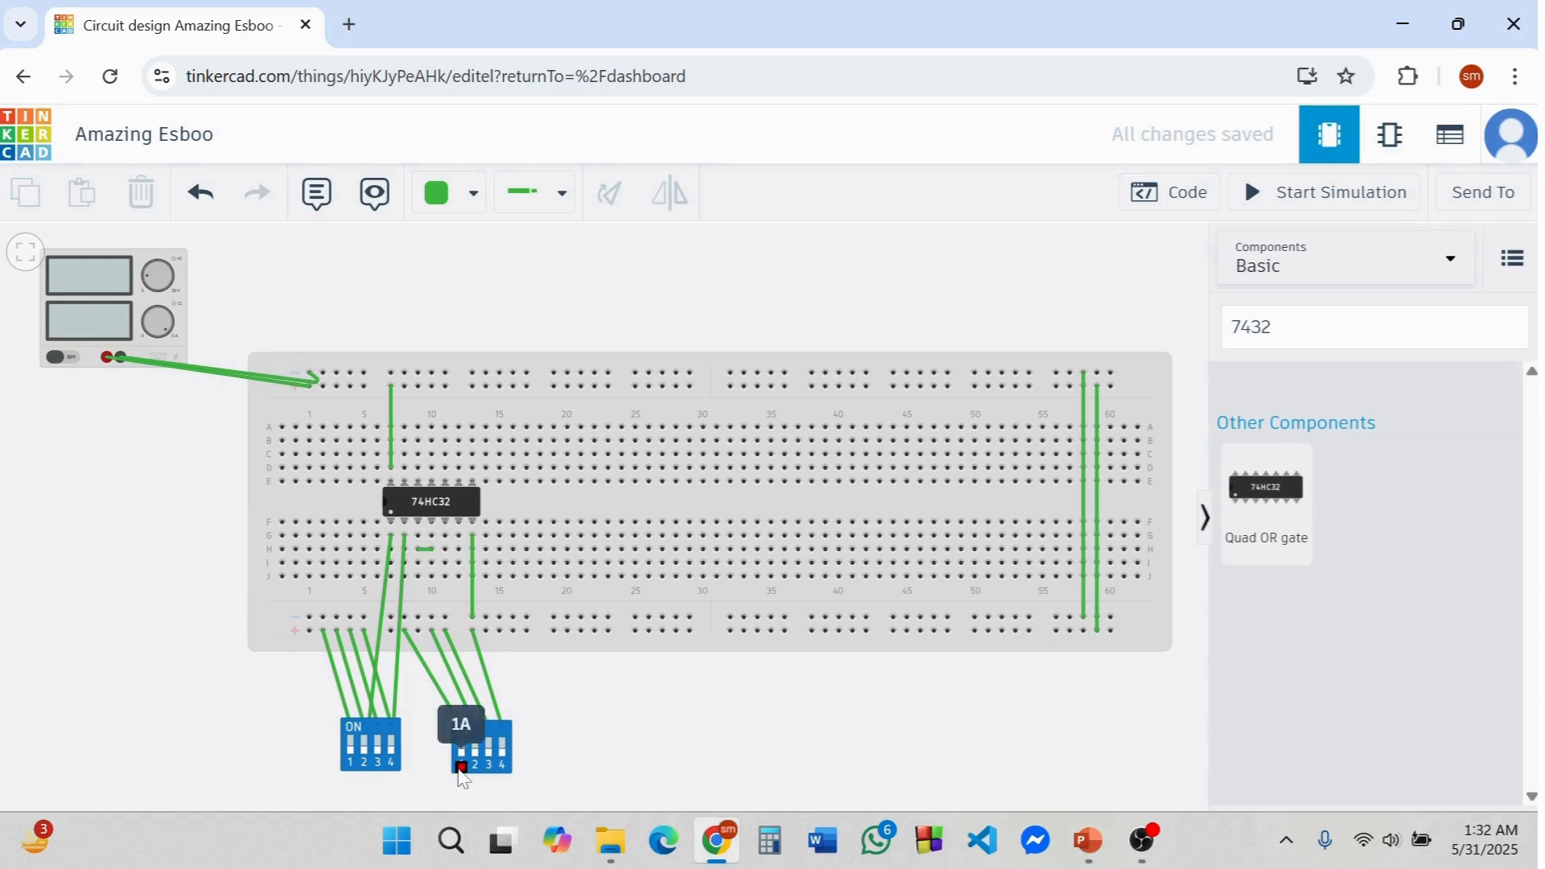
left_click(473, 741)
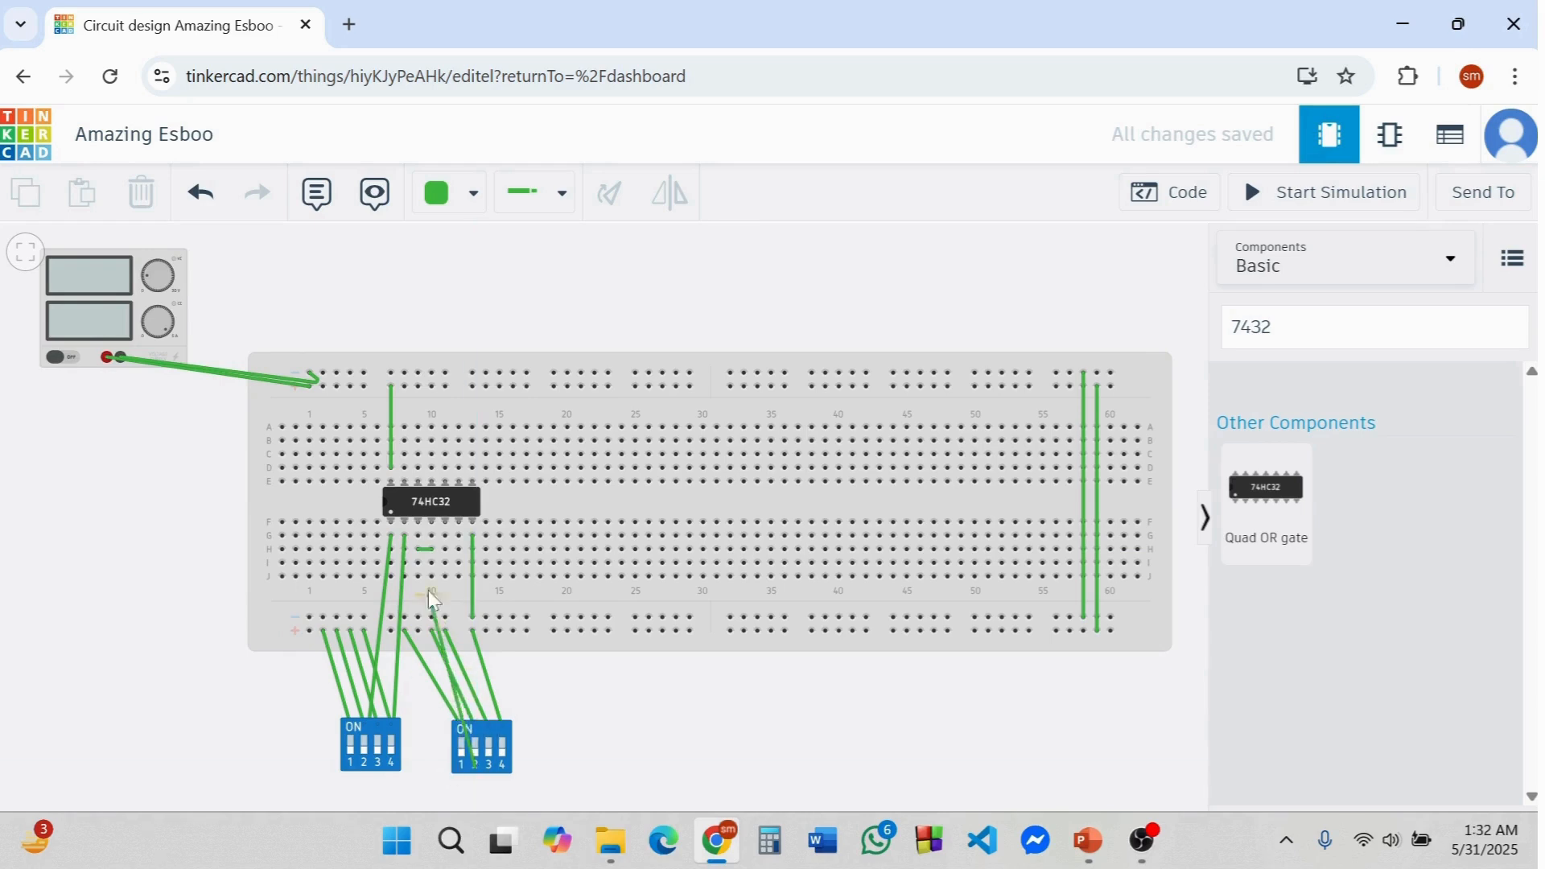
left_click(445, 550)
left_click(416, 724)
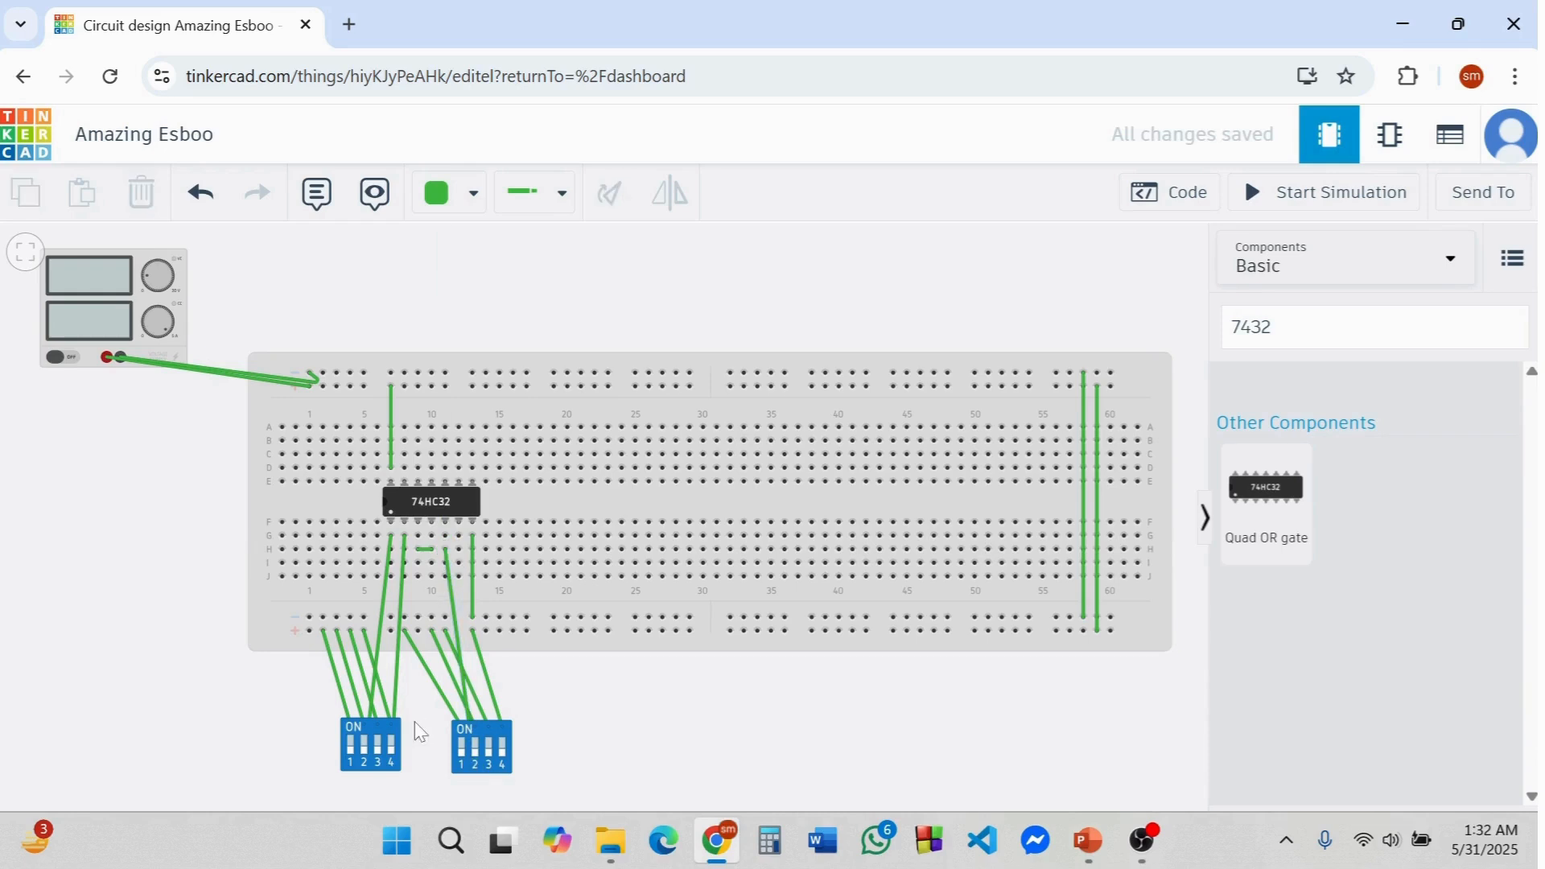
- Wire column 12 in row H to column 8 in row D, and the right DIP switch's terminal 4A to column 9 in row D
left_click(459, 550)
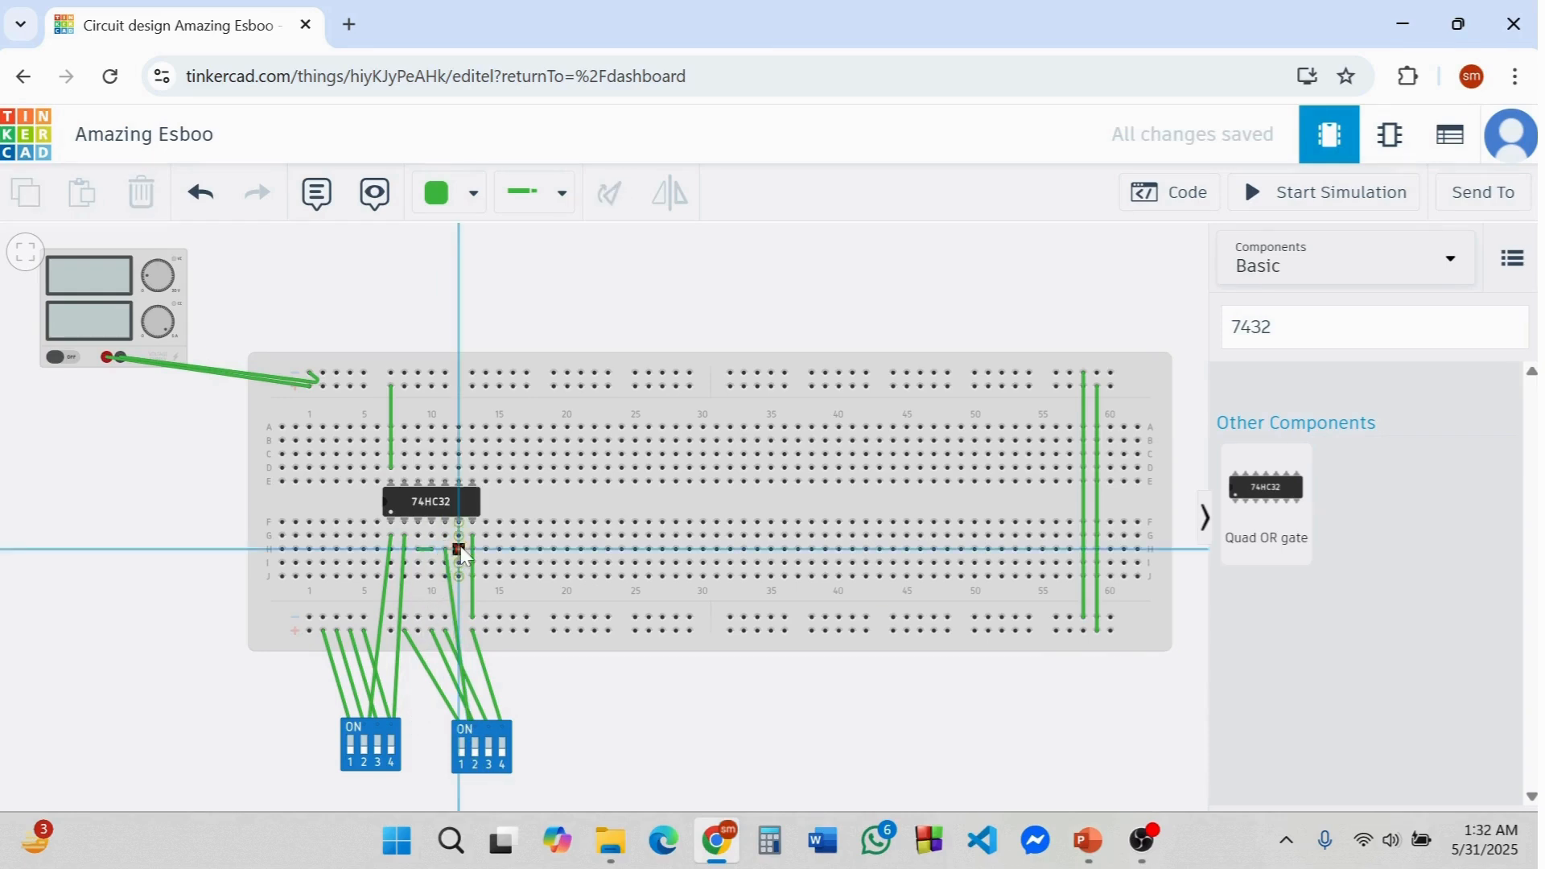
left_click(405, 469)
left_click(211, 668)
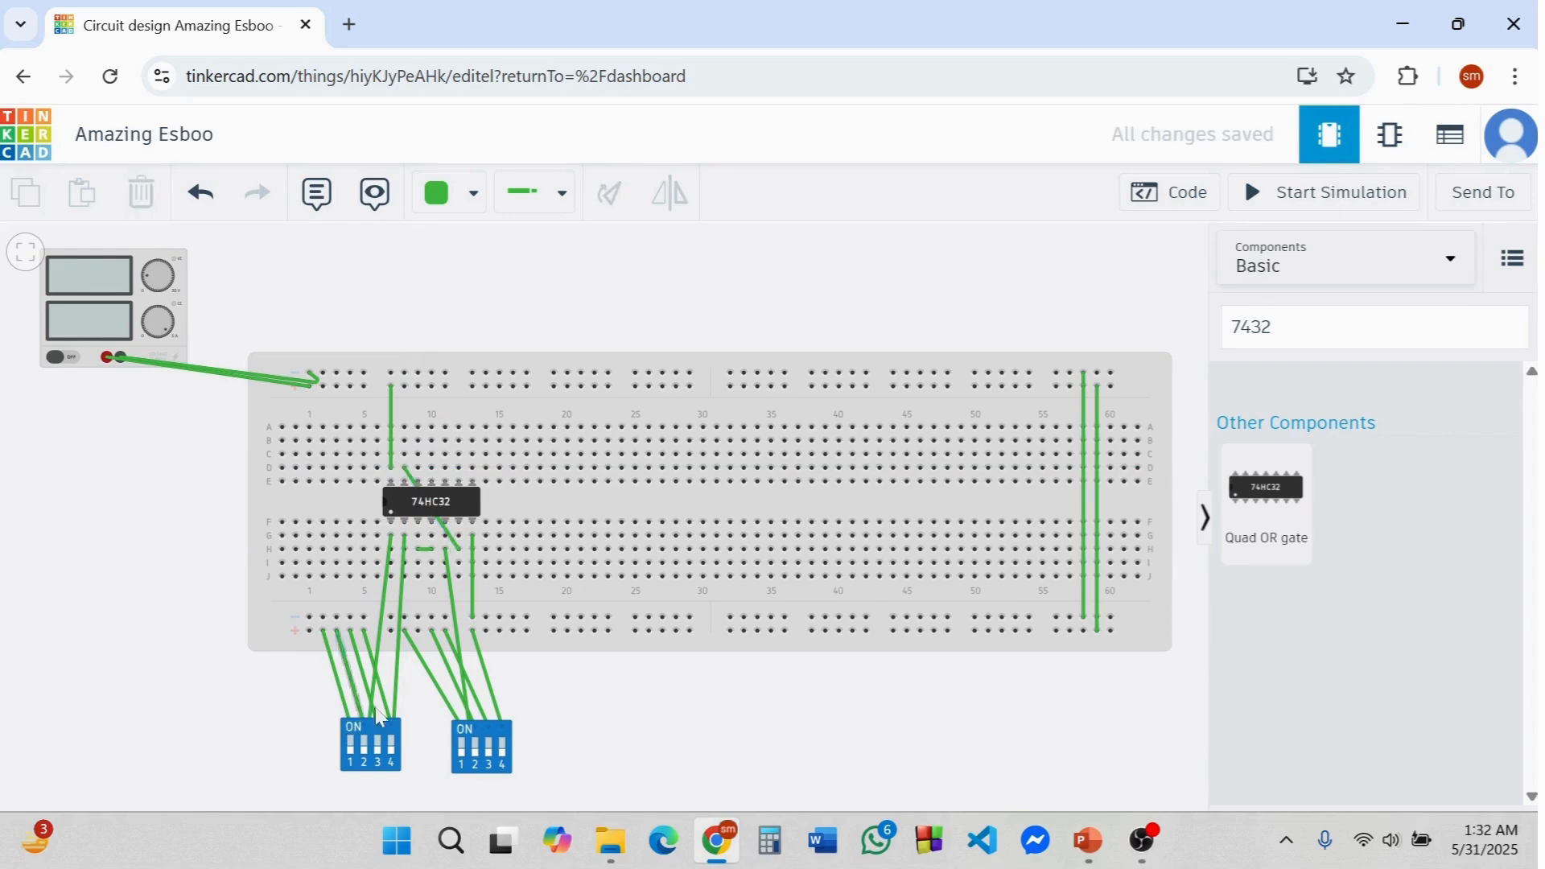
left_click(502, 768)
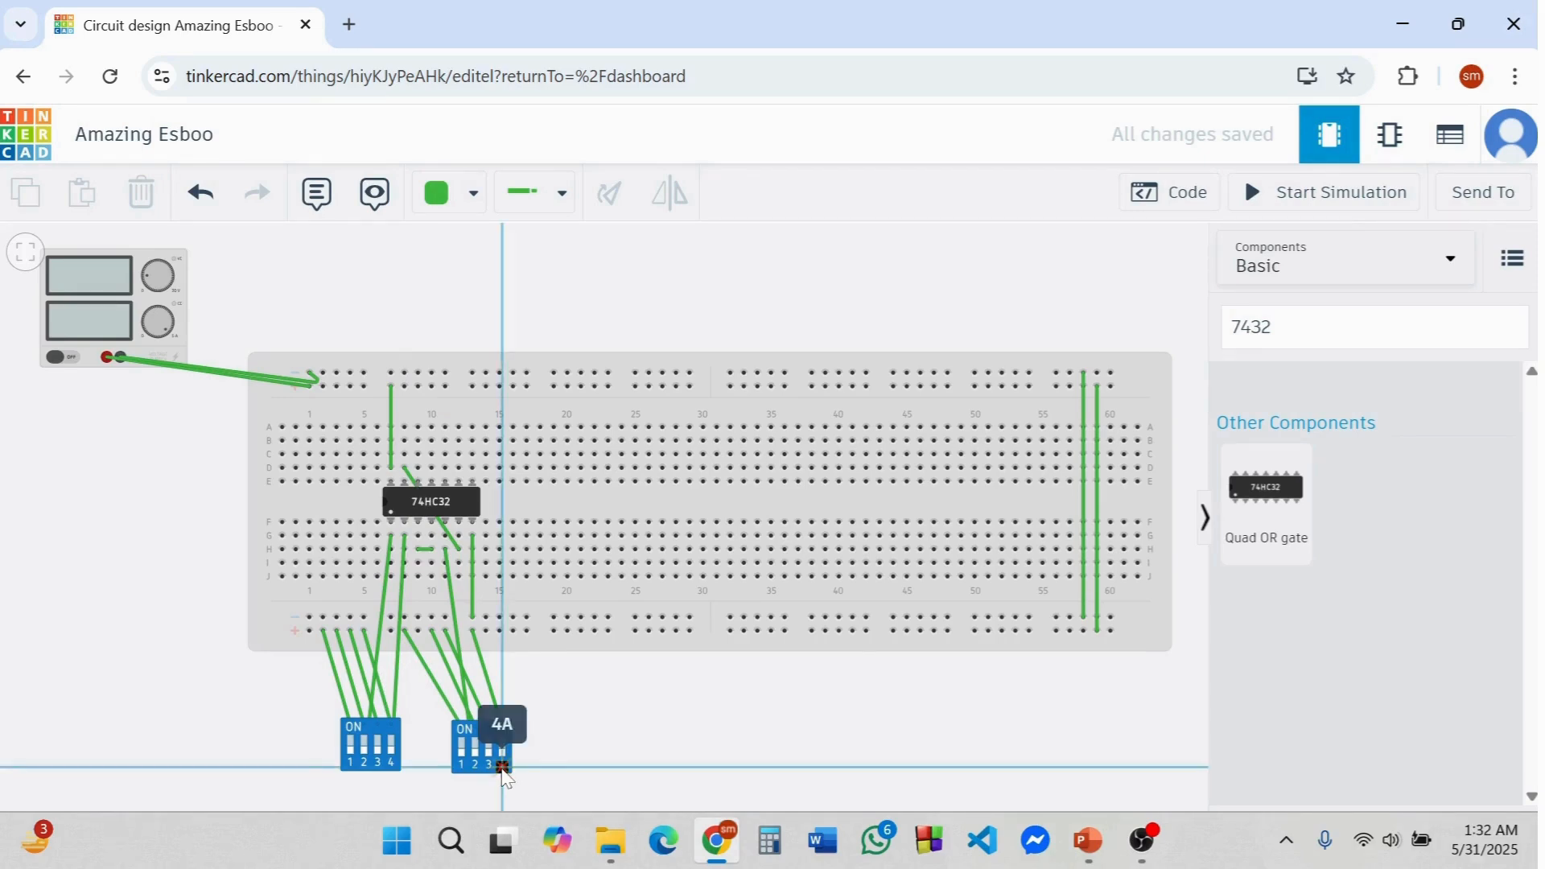
left_click(417, 469)
left_click(188, 627)
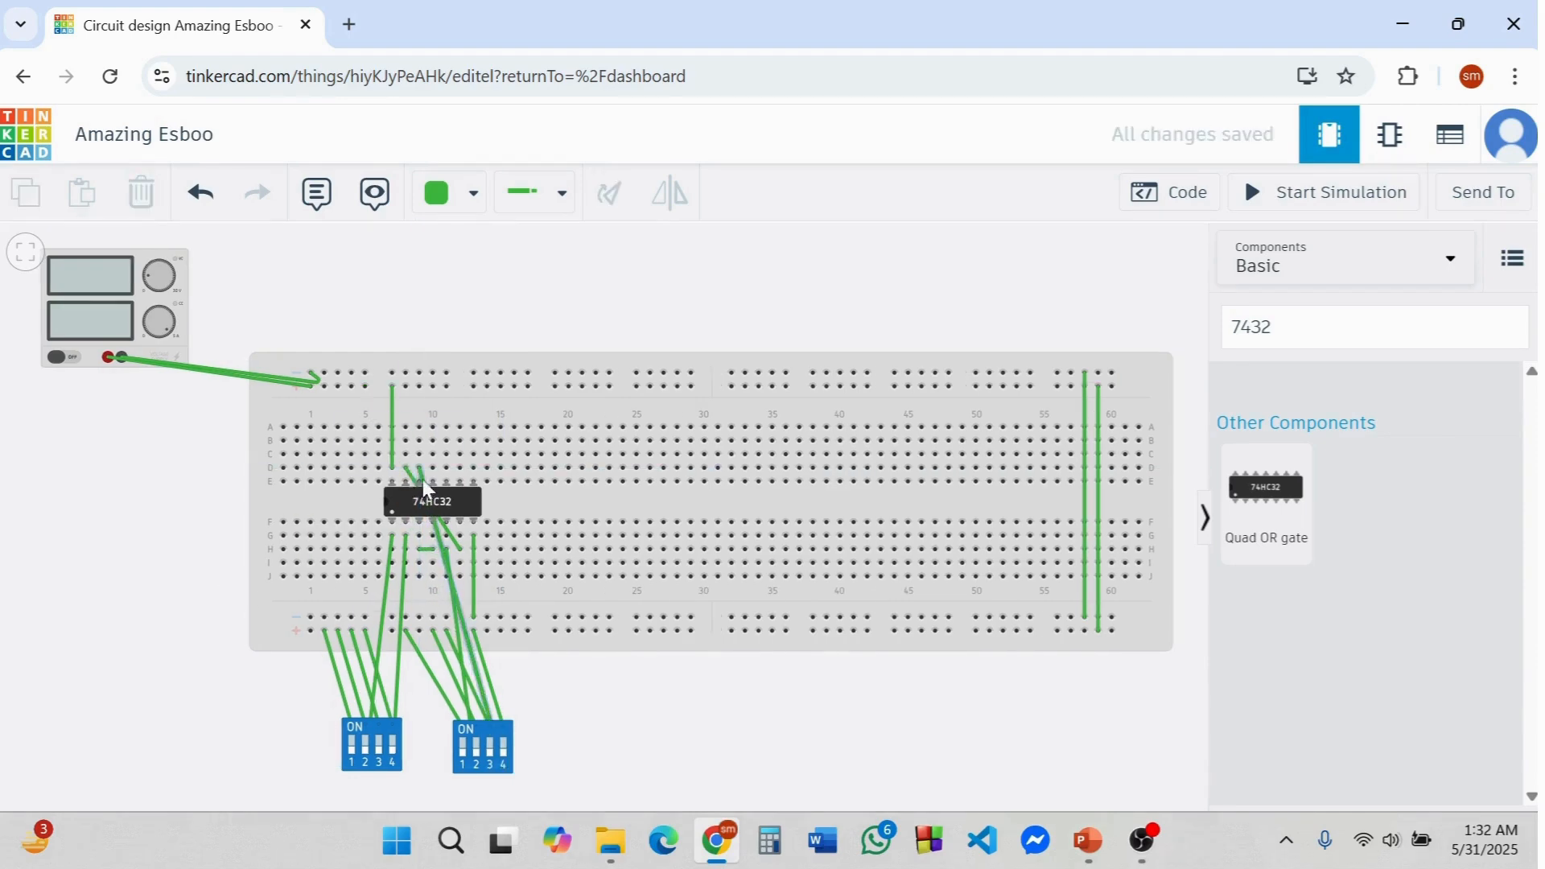
- Search the components for led and place a red LED on the breadboard's upper half at columns 37 and 38
left_click(1381, 328)
key("BackSpace")
key("BackSpace")
key("BackSpace")
key("BackSpace")
type("led")
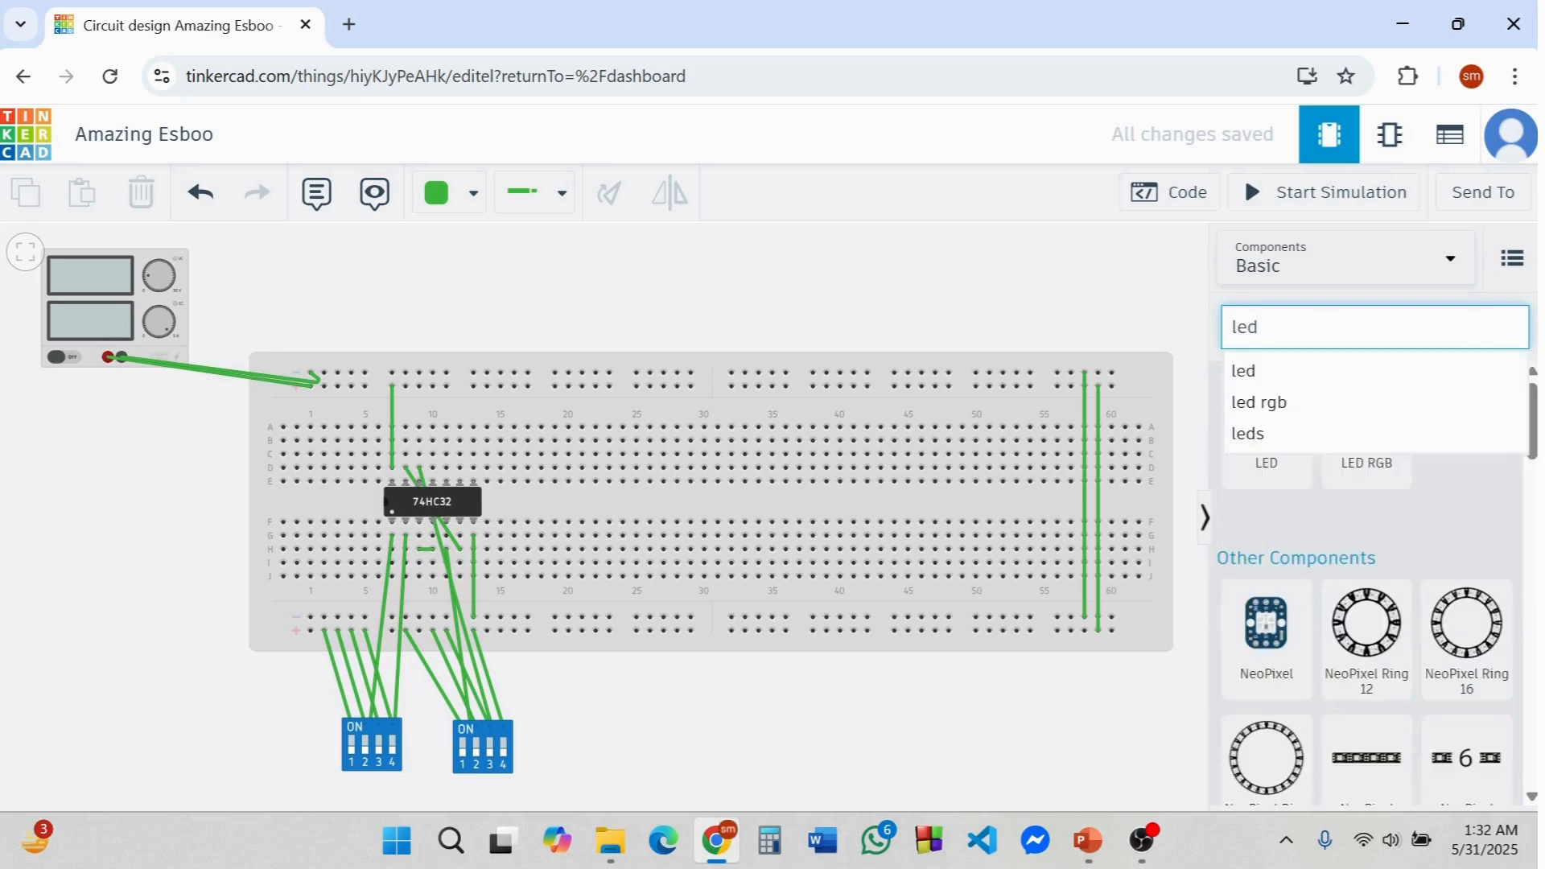
left_click(1282, 379)
left_click_drag(1269, 432, 809, 444)
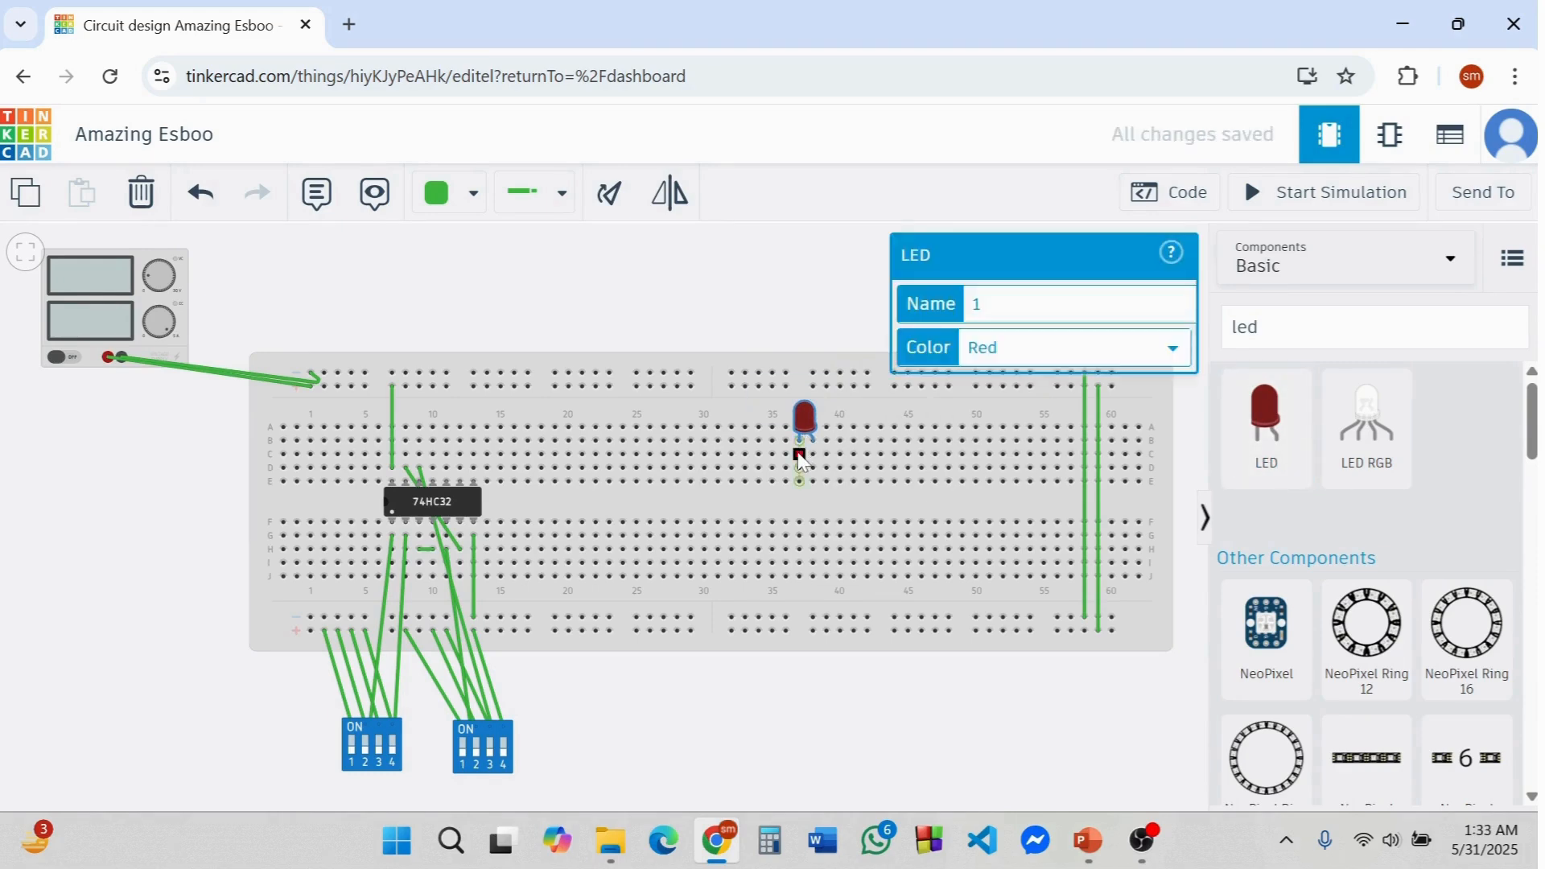
- Wire the LED's column 37 leg to the upper negative rail and its column 38 leg to the 74HC32's upper pin at column 10
left_click(800, 456)
left_click(731, 373)
left_click(743, 678)
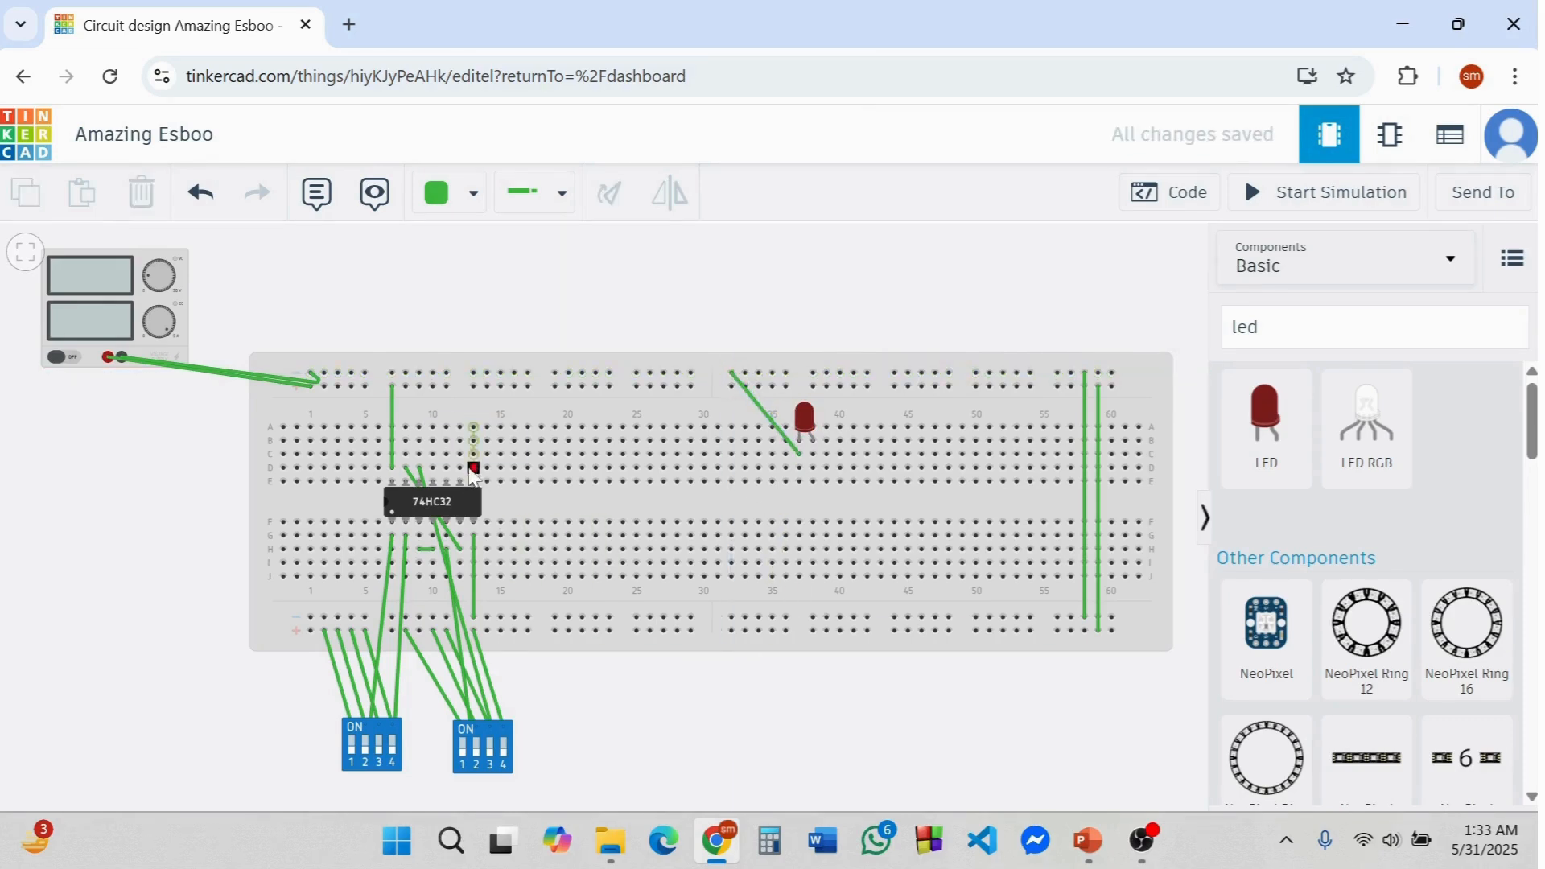
left_click(432, 468)
left_click(800, 455)
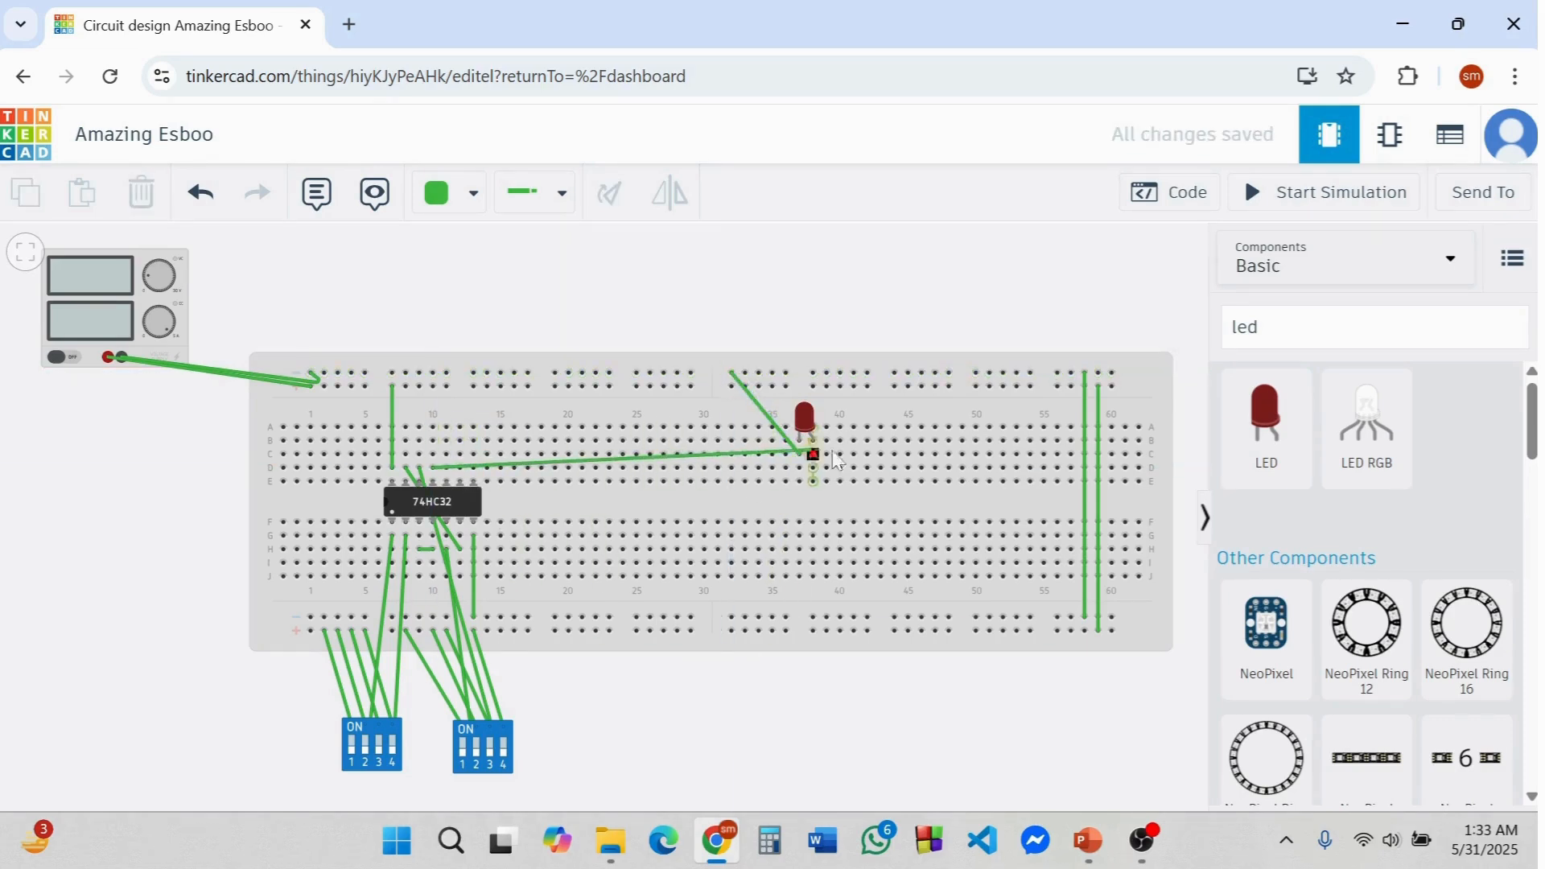
left_click(813, 455)
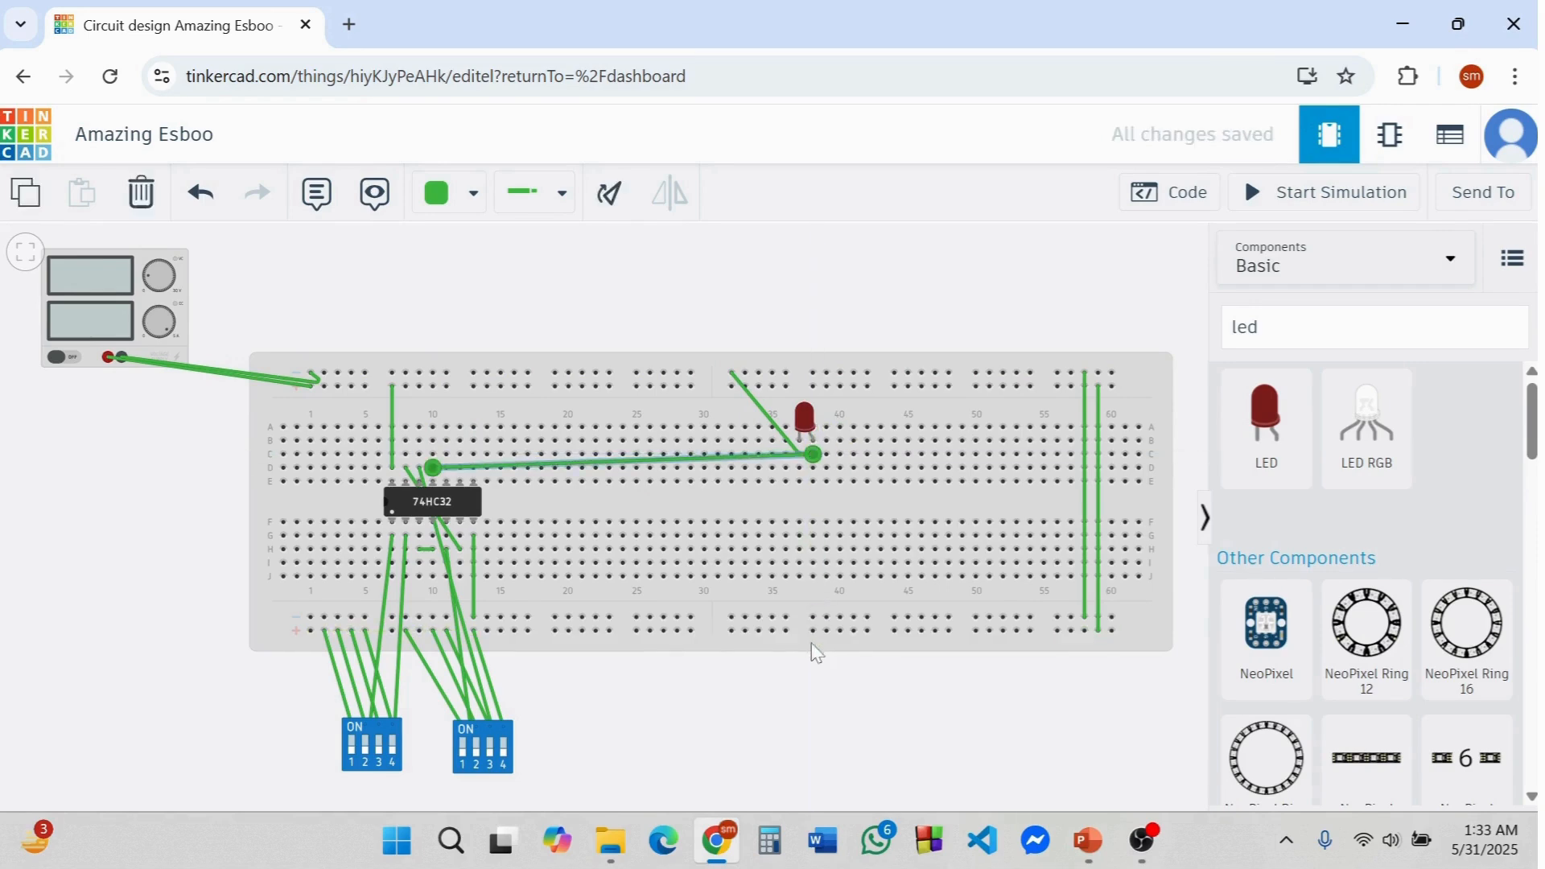
left_click(809, 669)
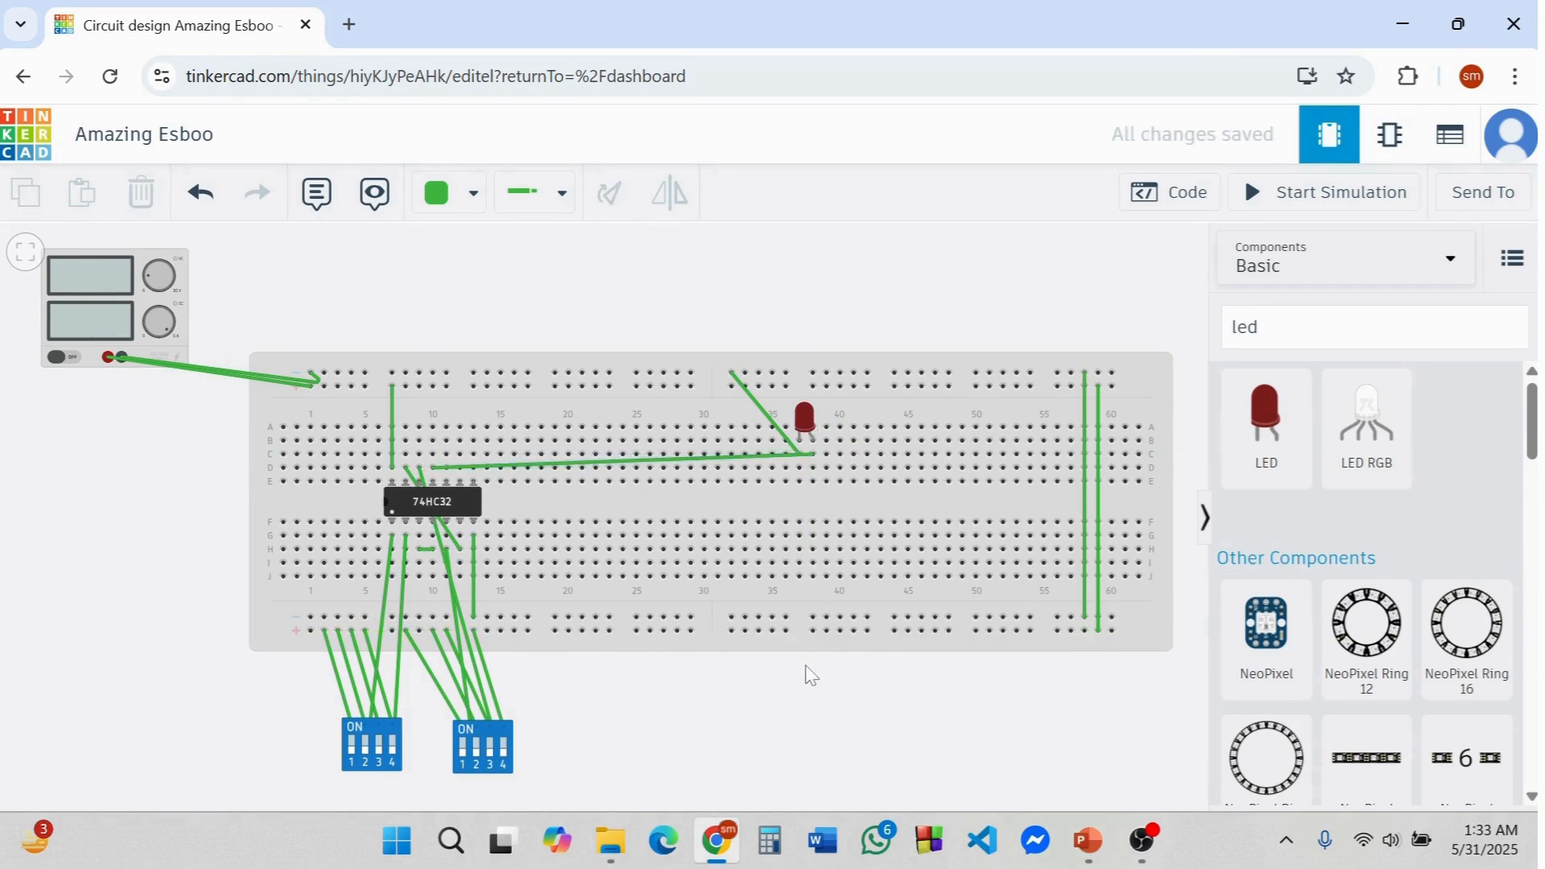
- Review the encoder slide in PowerPoint and test the Tinkercad simulation by toggling the left DIP's switches 3 and 4 and the right DIP's 2 and 4
left_click(1082, 842)
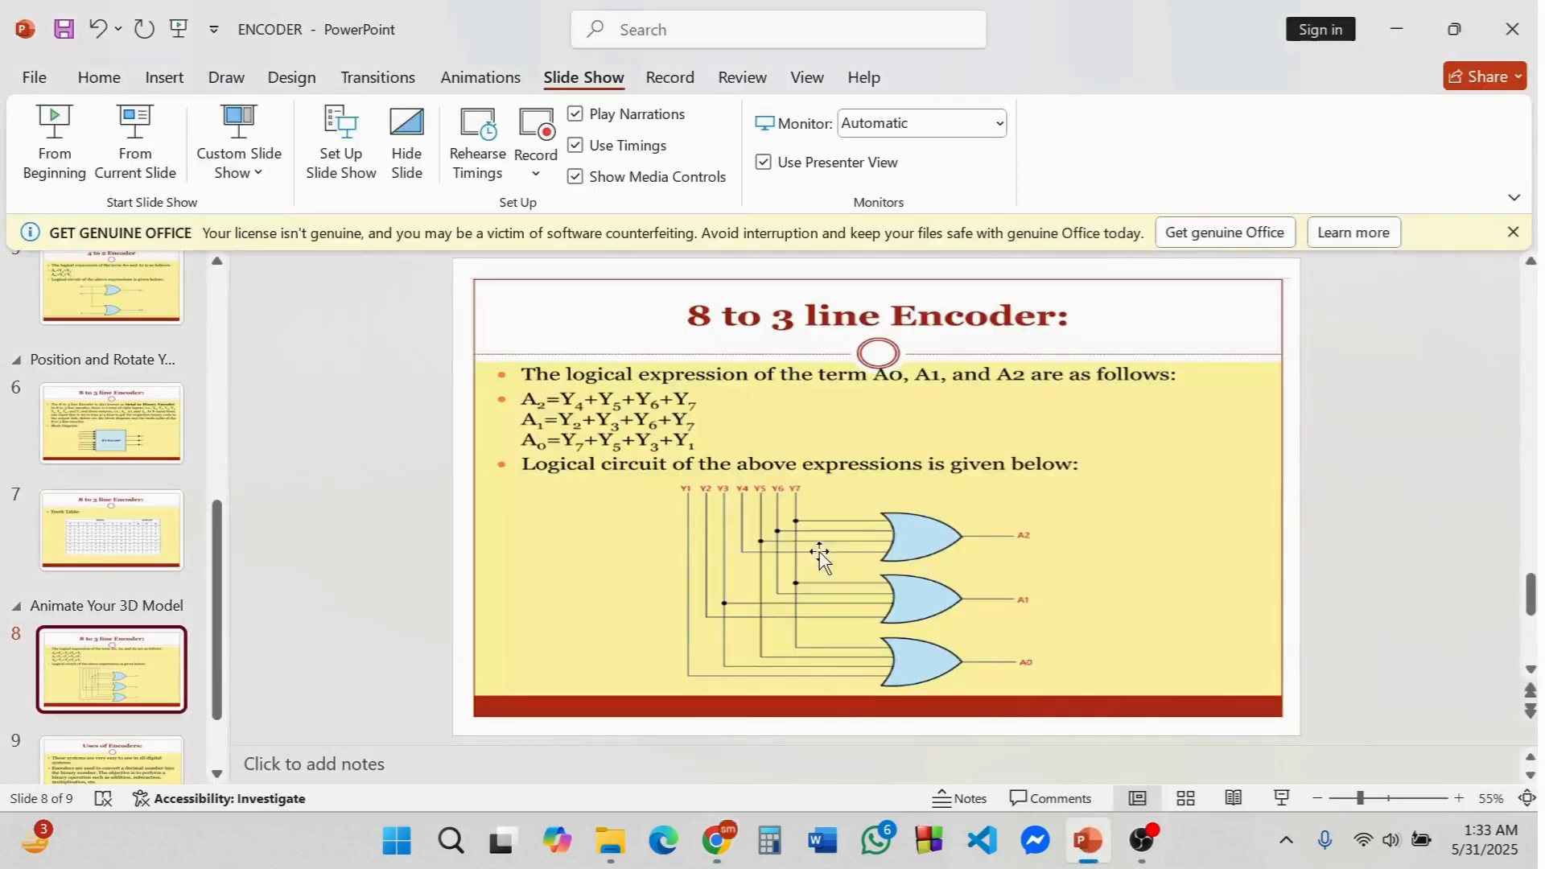
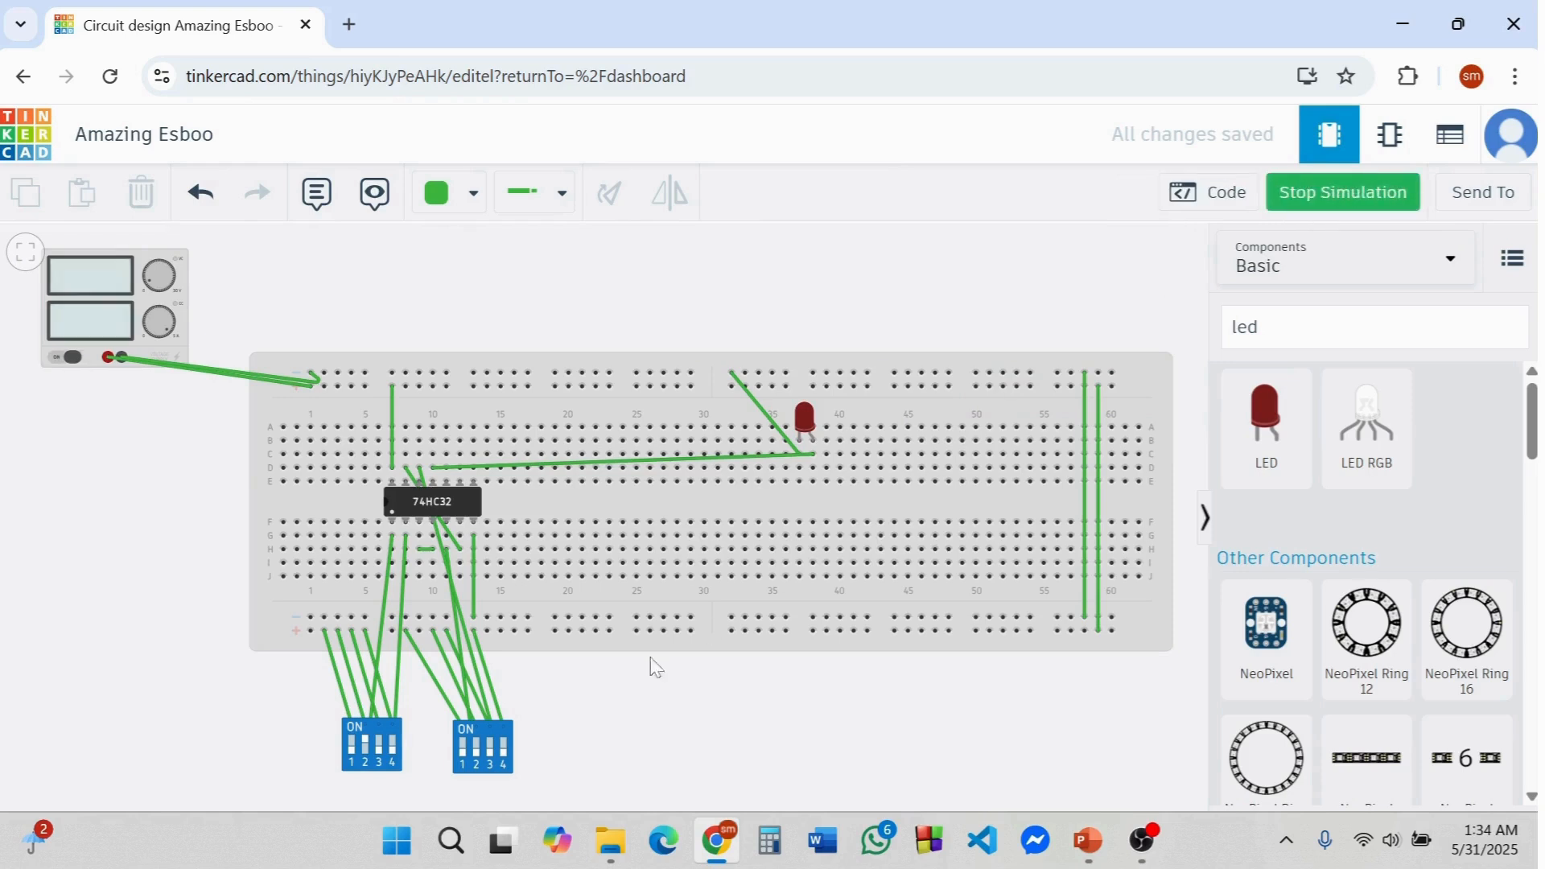
left_click(381, 745)
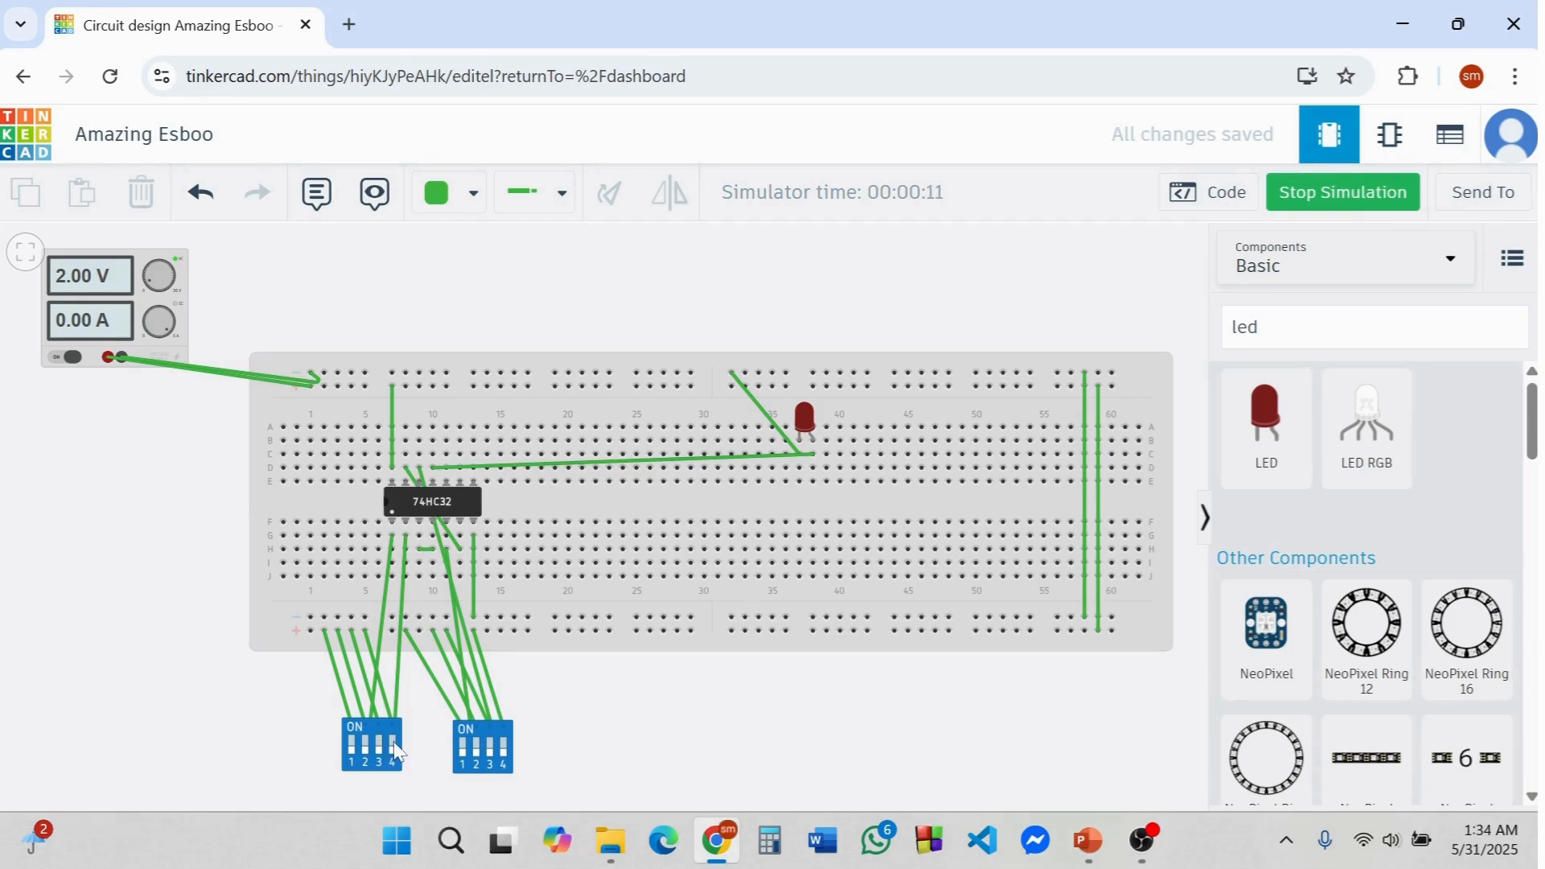
left_click(395, 748)
left_click(393, 757)
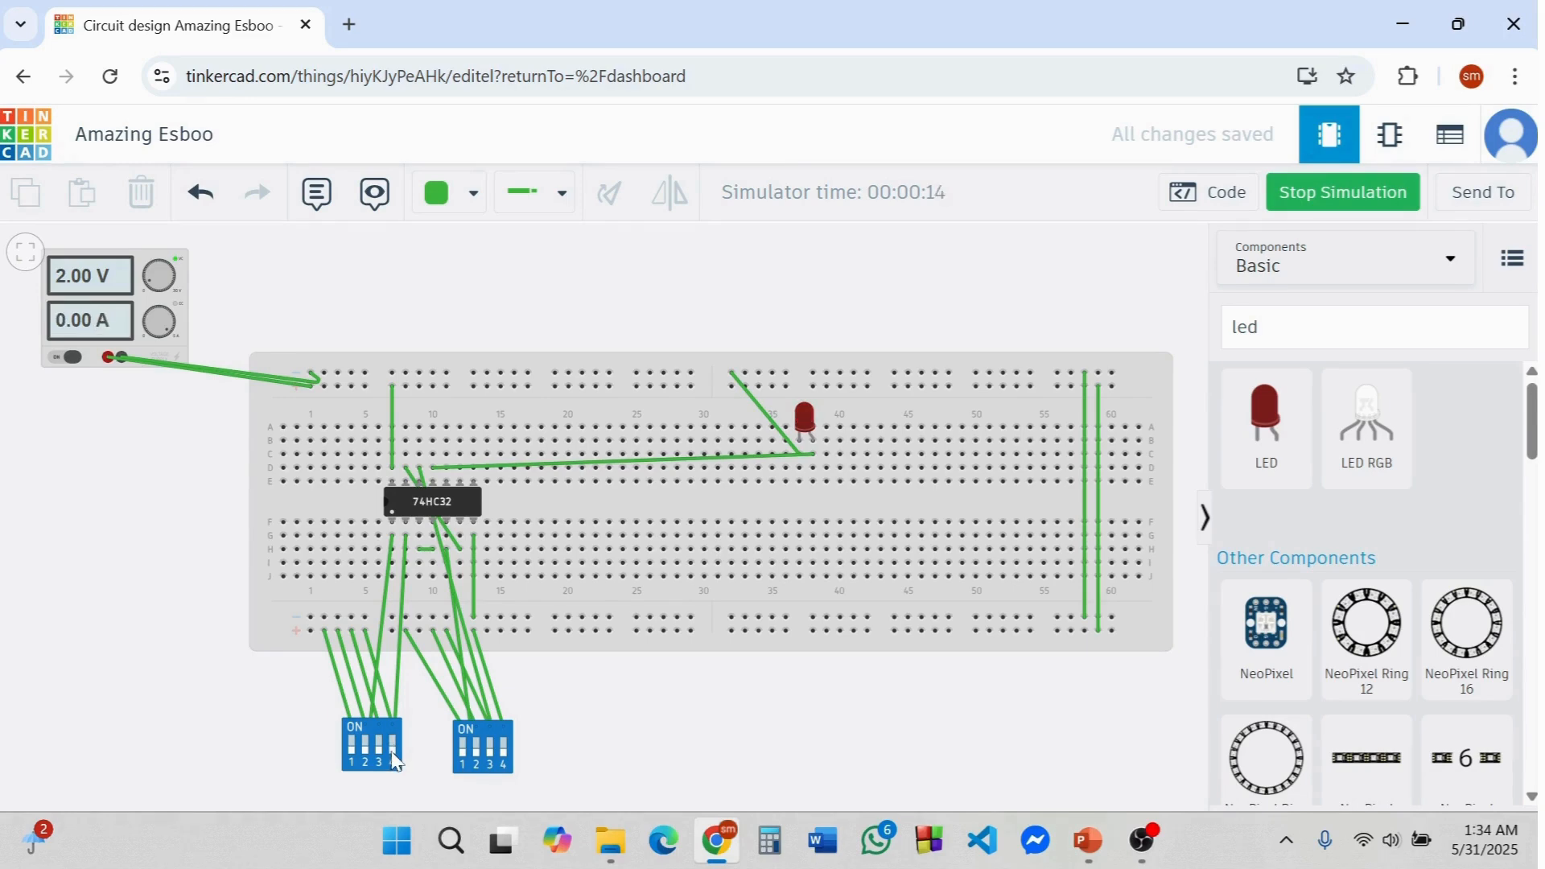
left_click(476, 744)
left_click(477, 760)
left_click(507, 748)
left_click(501, 749)
left_click_drag(572, 733, 574, 732)
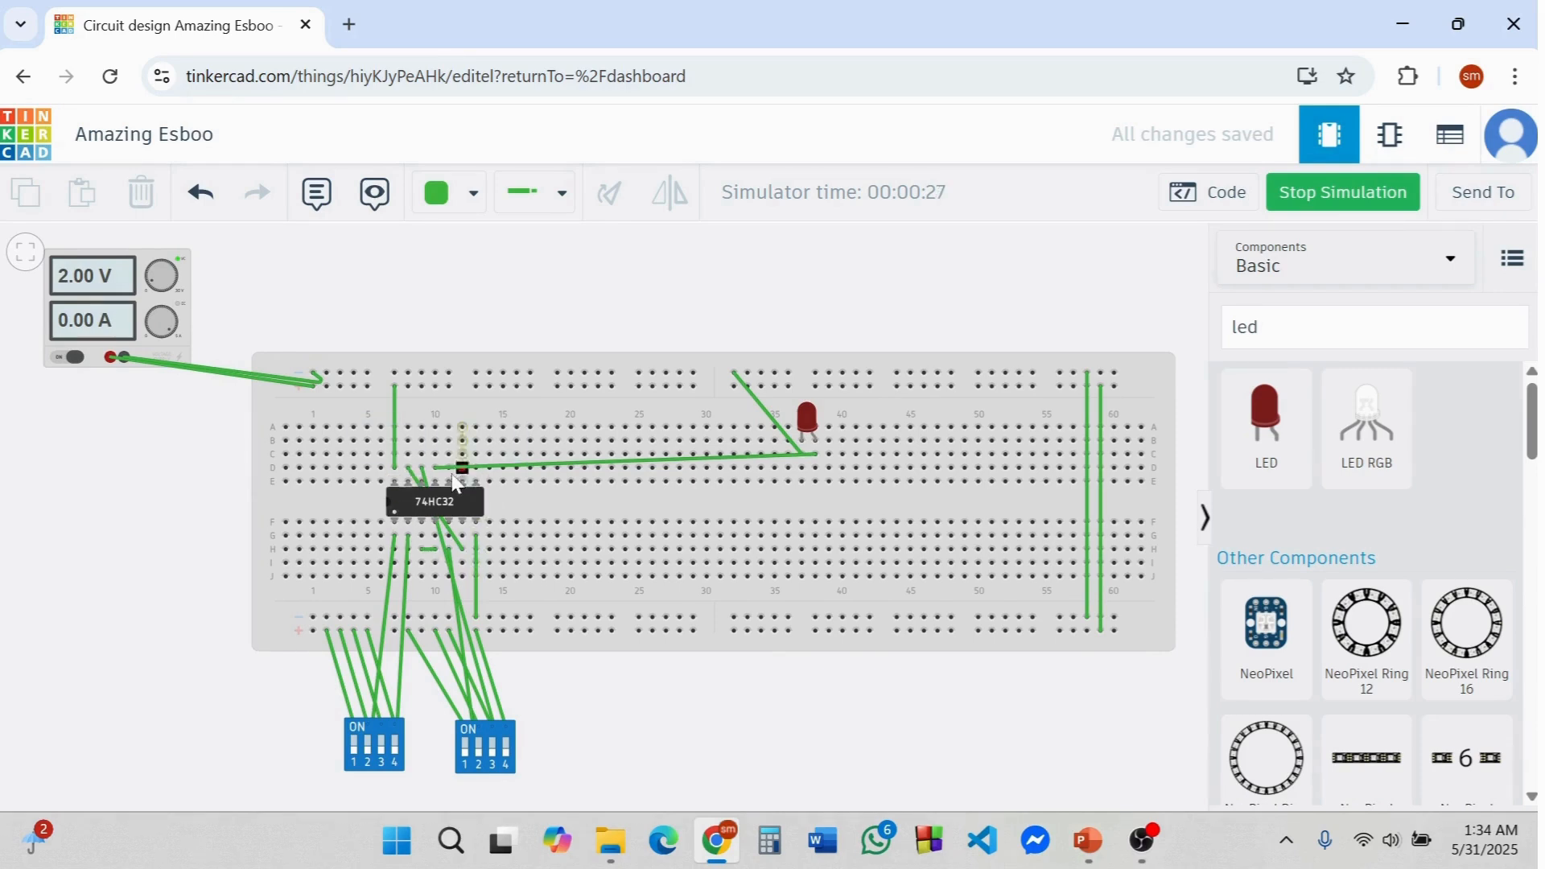
- Check the encoder logic slide in PowerPoint, return to Tinkercad and clear the component search
left_click(1091, 837)
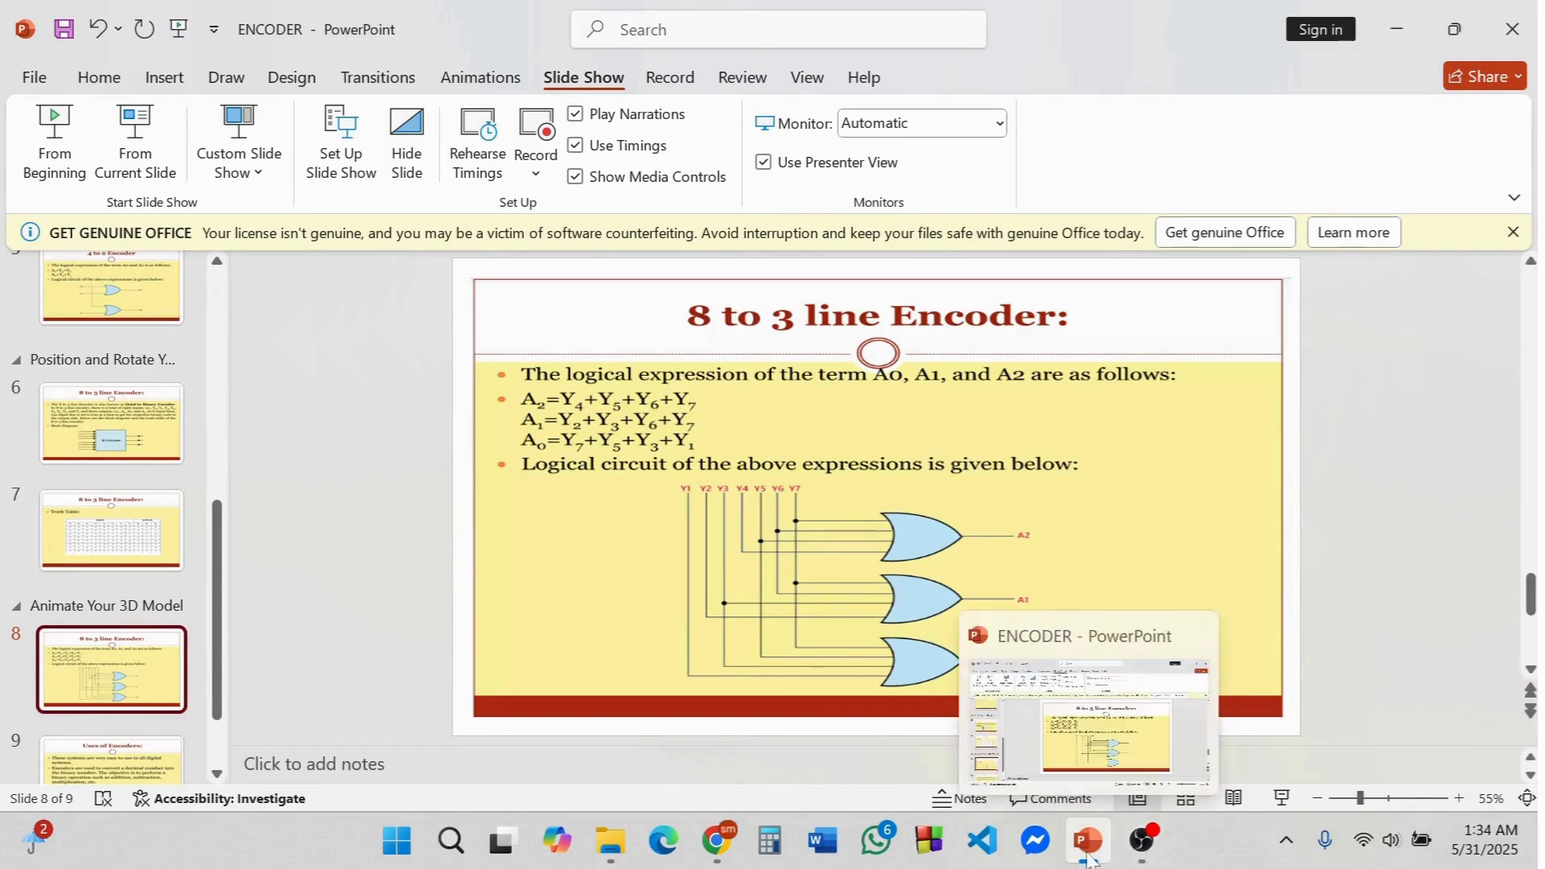
left_click(715, 841)
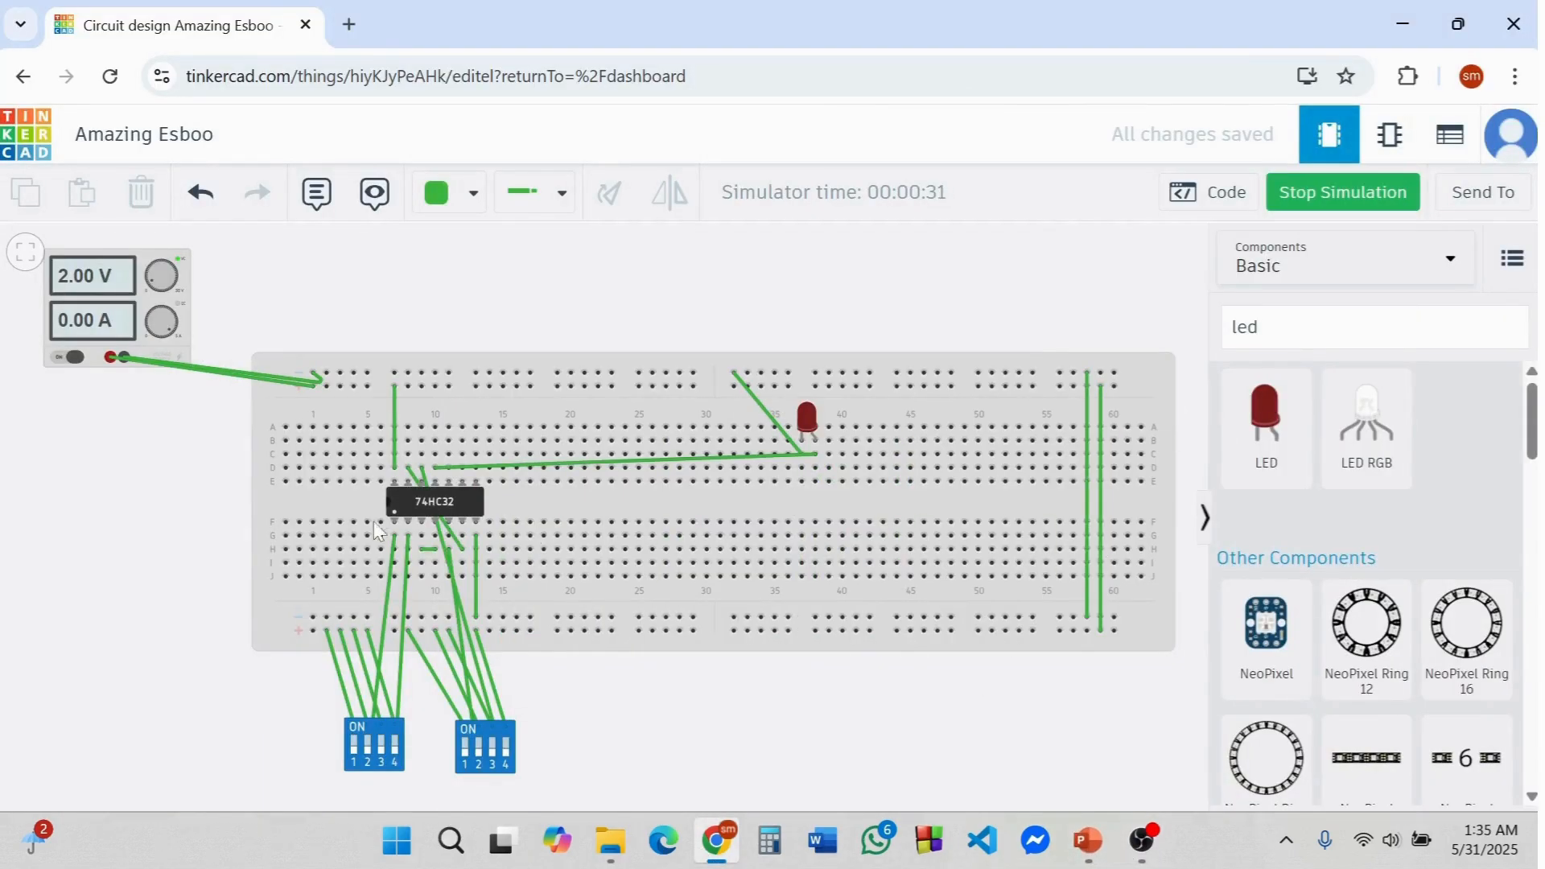
left_click(1330, 326)
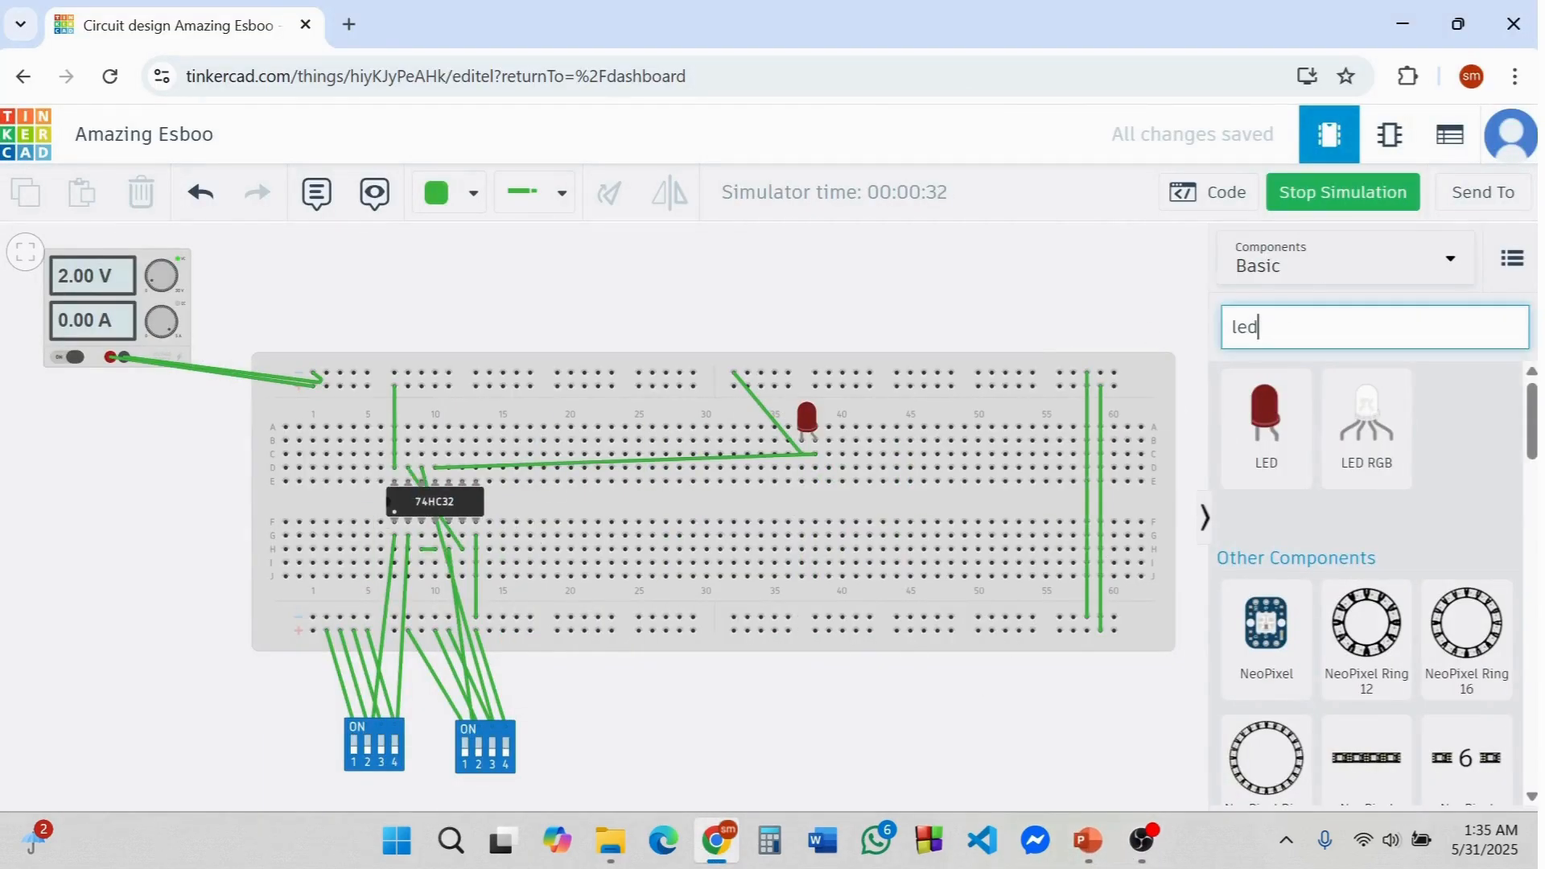
key("BackSpace")
key("BackSpace")
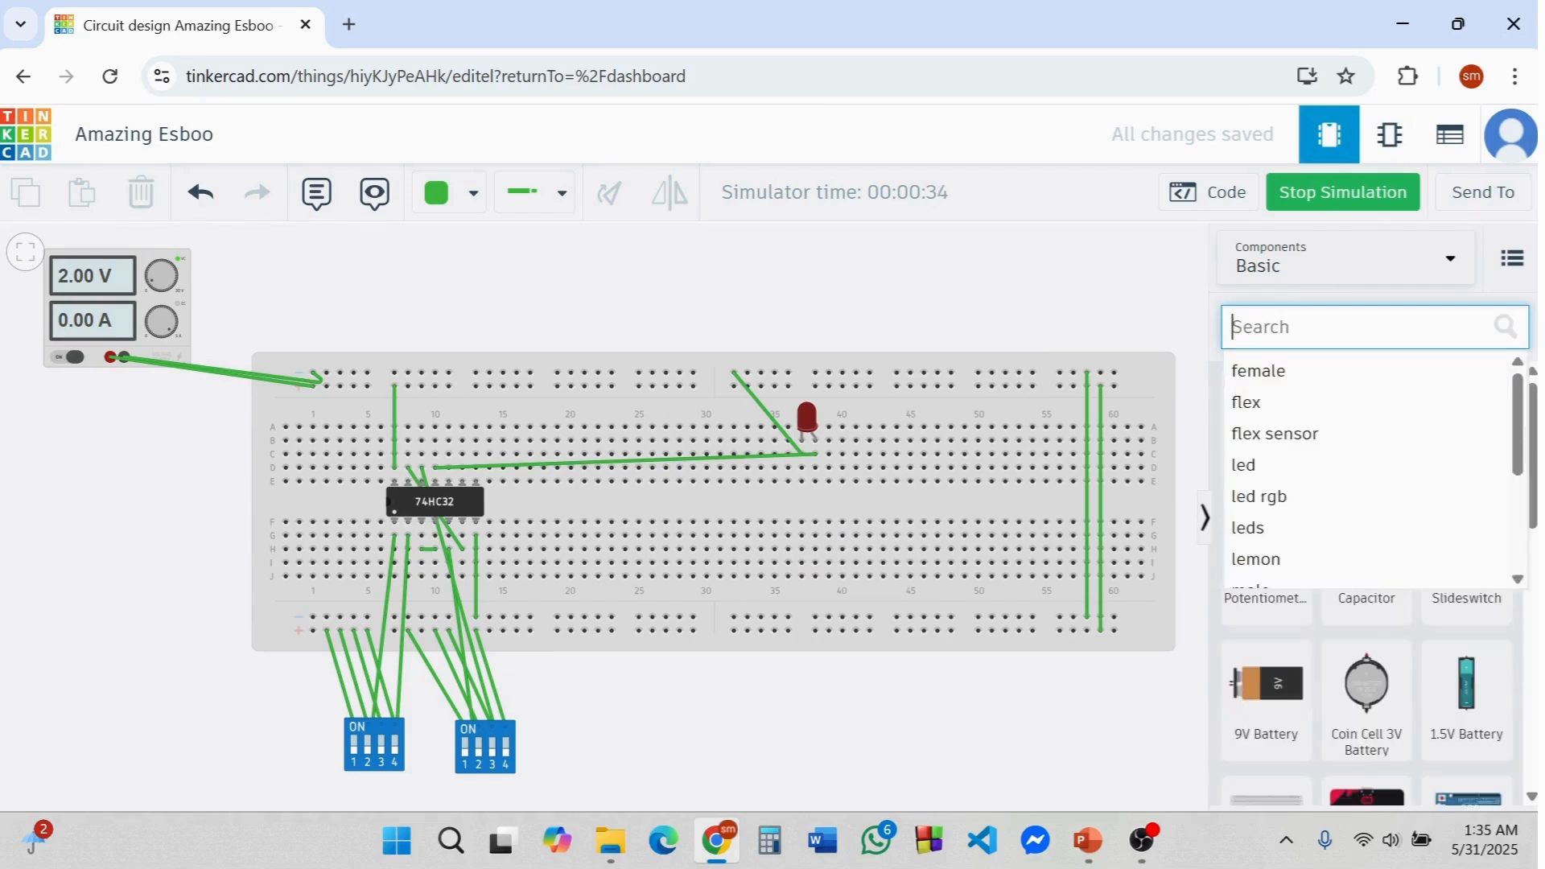
type("or")
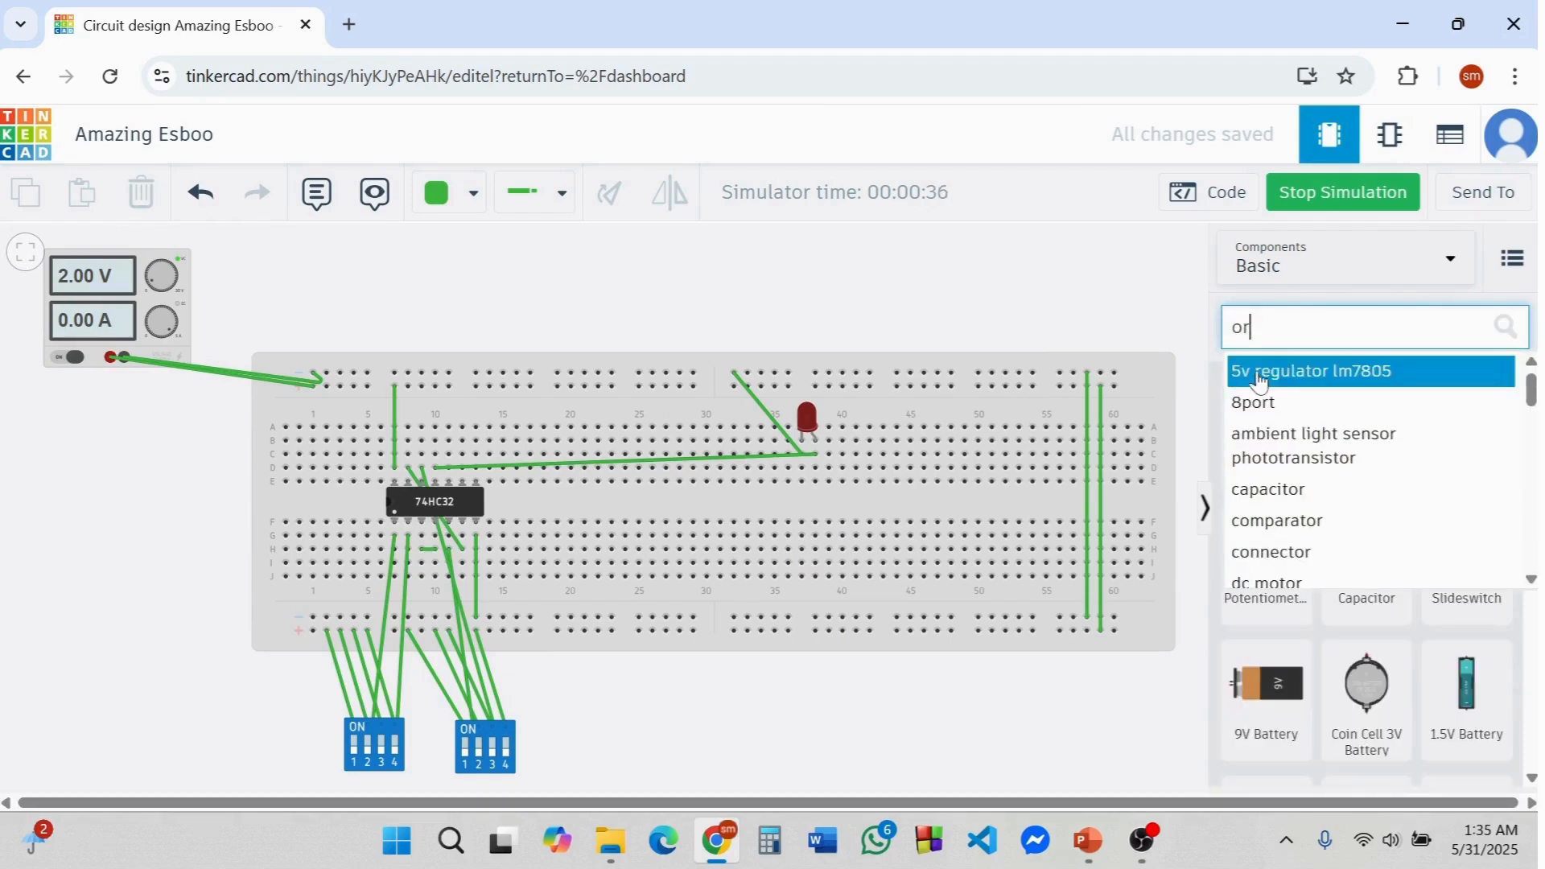
key("BackSpace")
key("BackSpace")
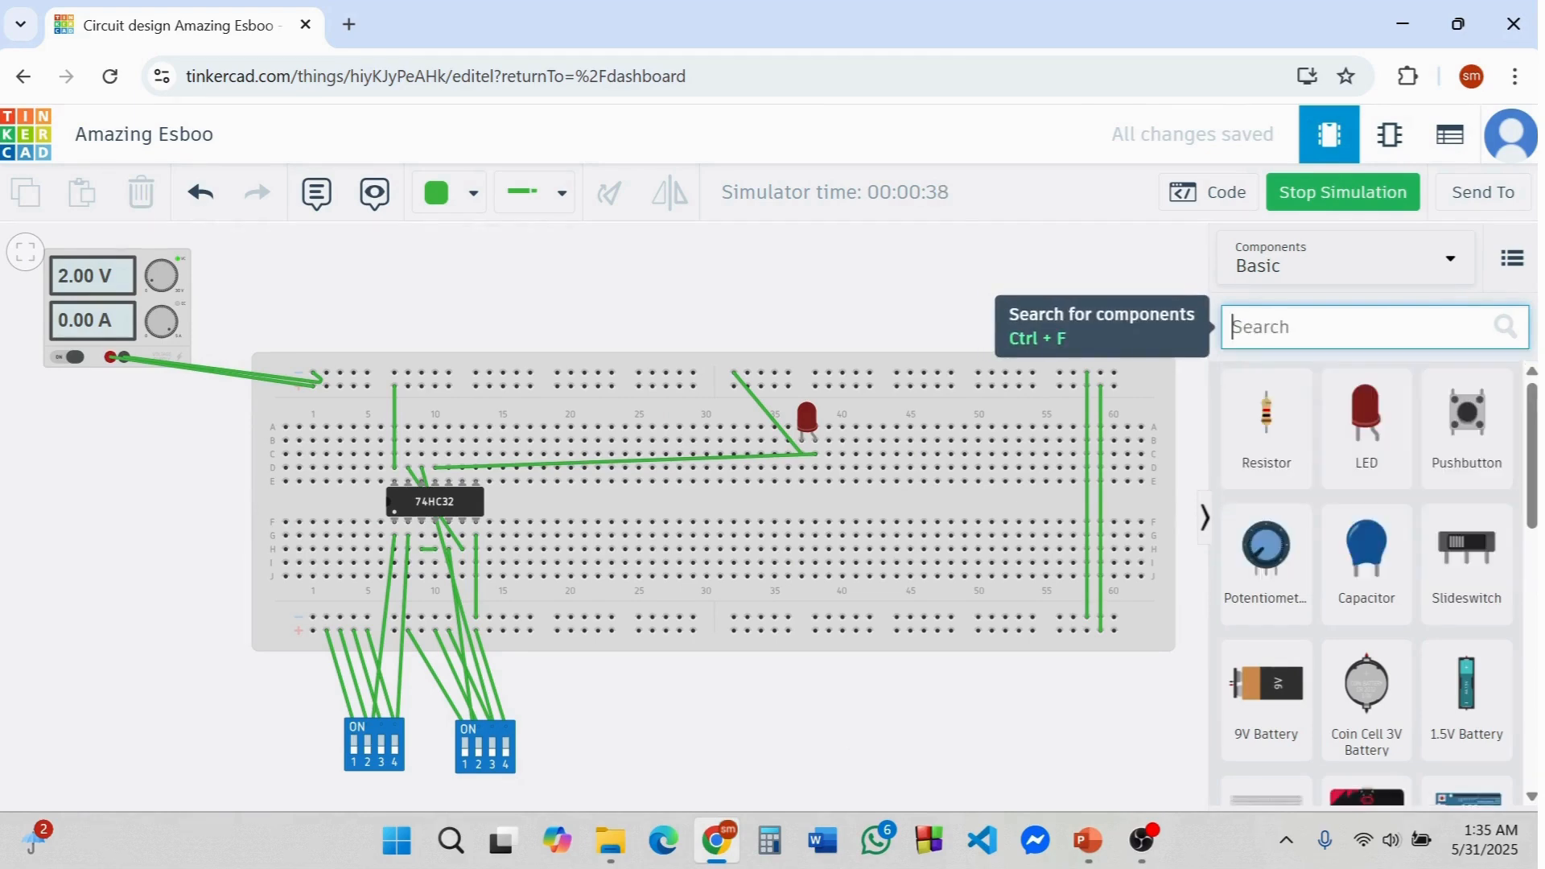
- Search the components for 7432 and place a second Quad OR gate across the breadboard's centre gap at columns 18 to 24
type("7432")
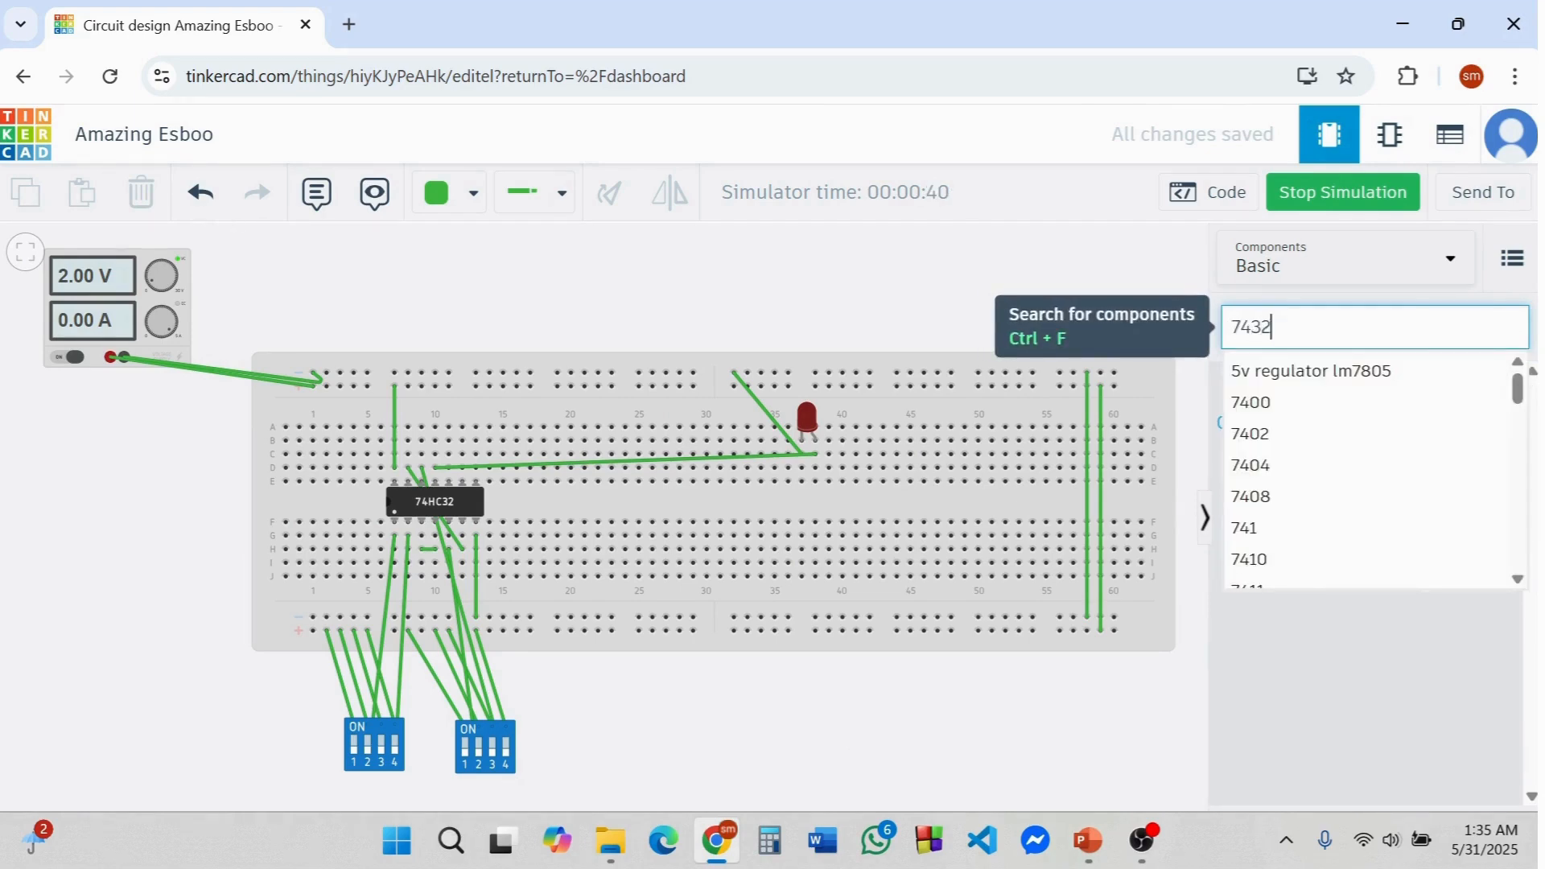
left_click_drag(1296, 496, 589, 496)
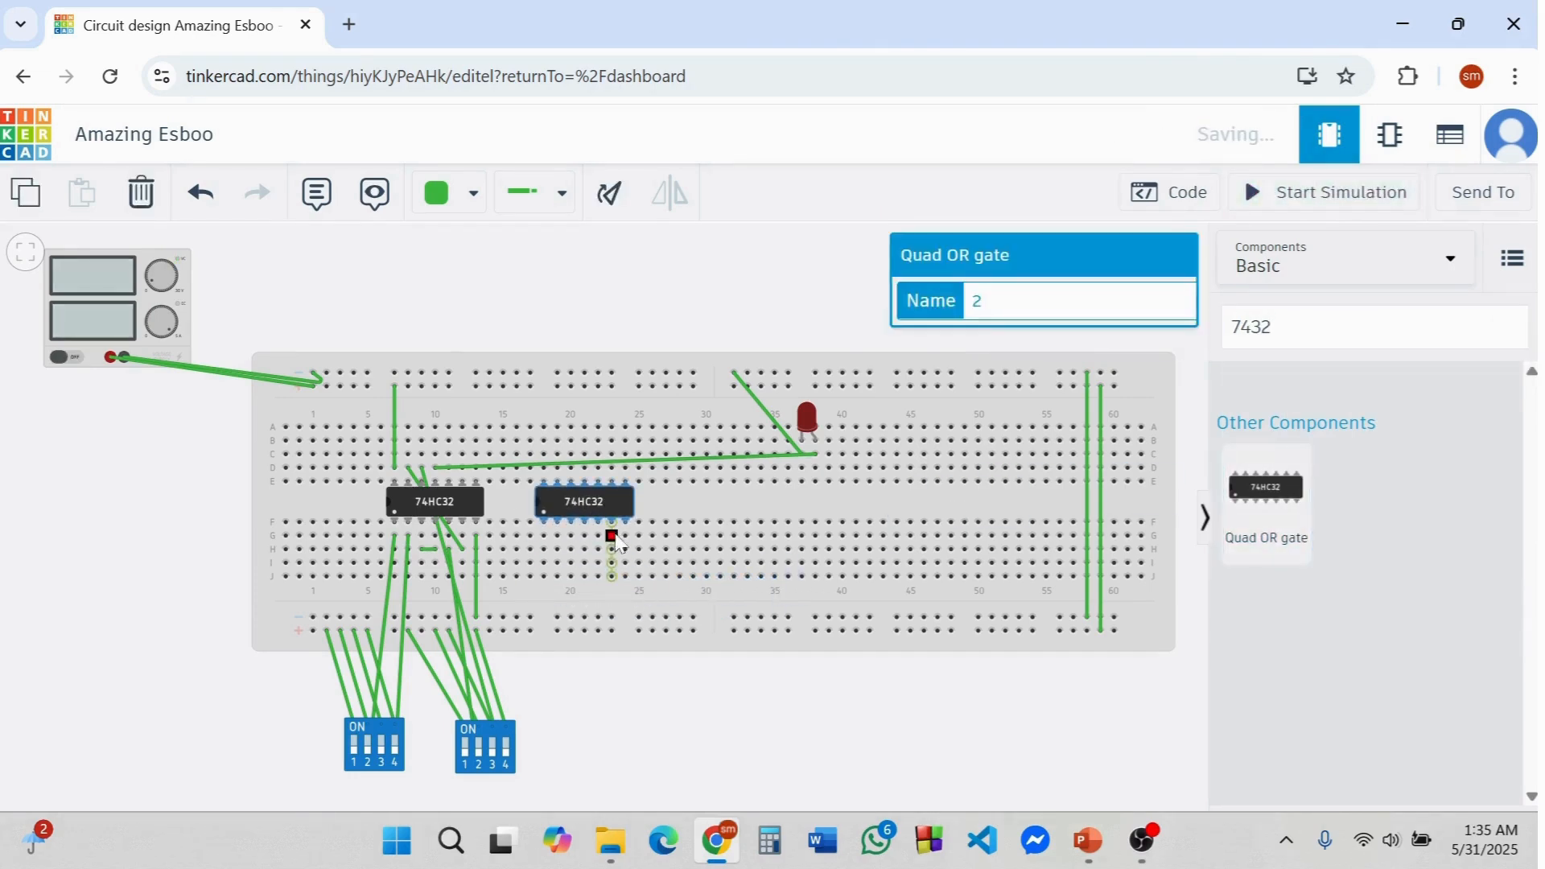
- Wire the second 74HC32's column 24 in row G to the lower negative rail and column 18 in row D to the upper positive rail
left_click(627, 537)
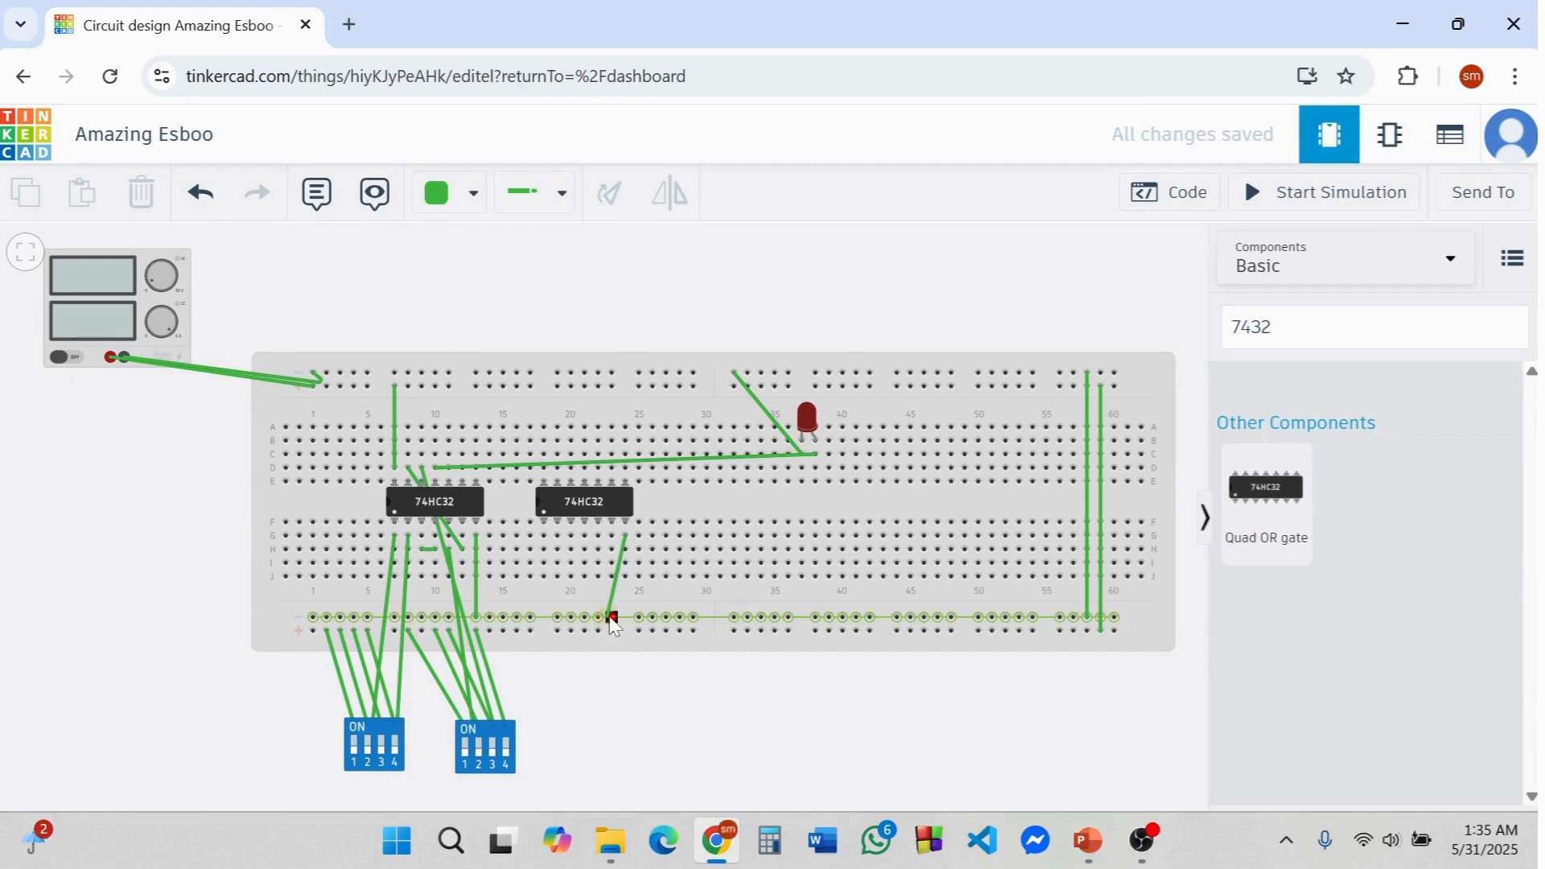
left_click(612, 618)
left_click(628, 648)
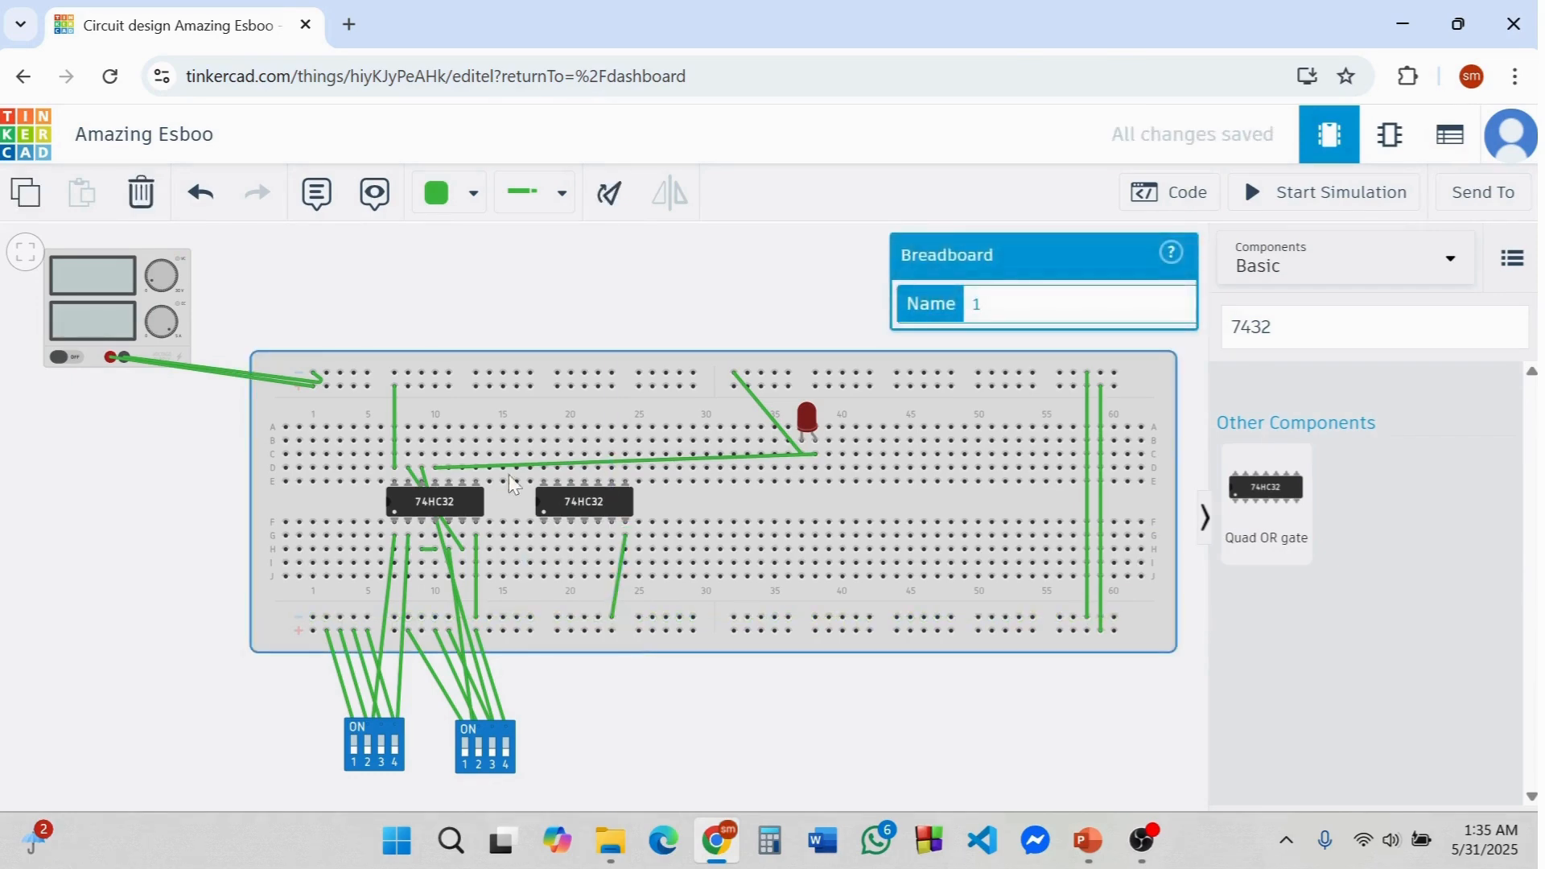
left_click(537, 464)
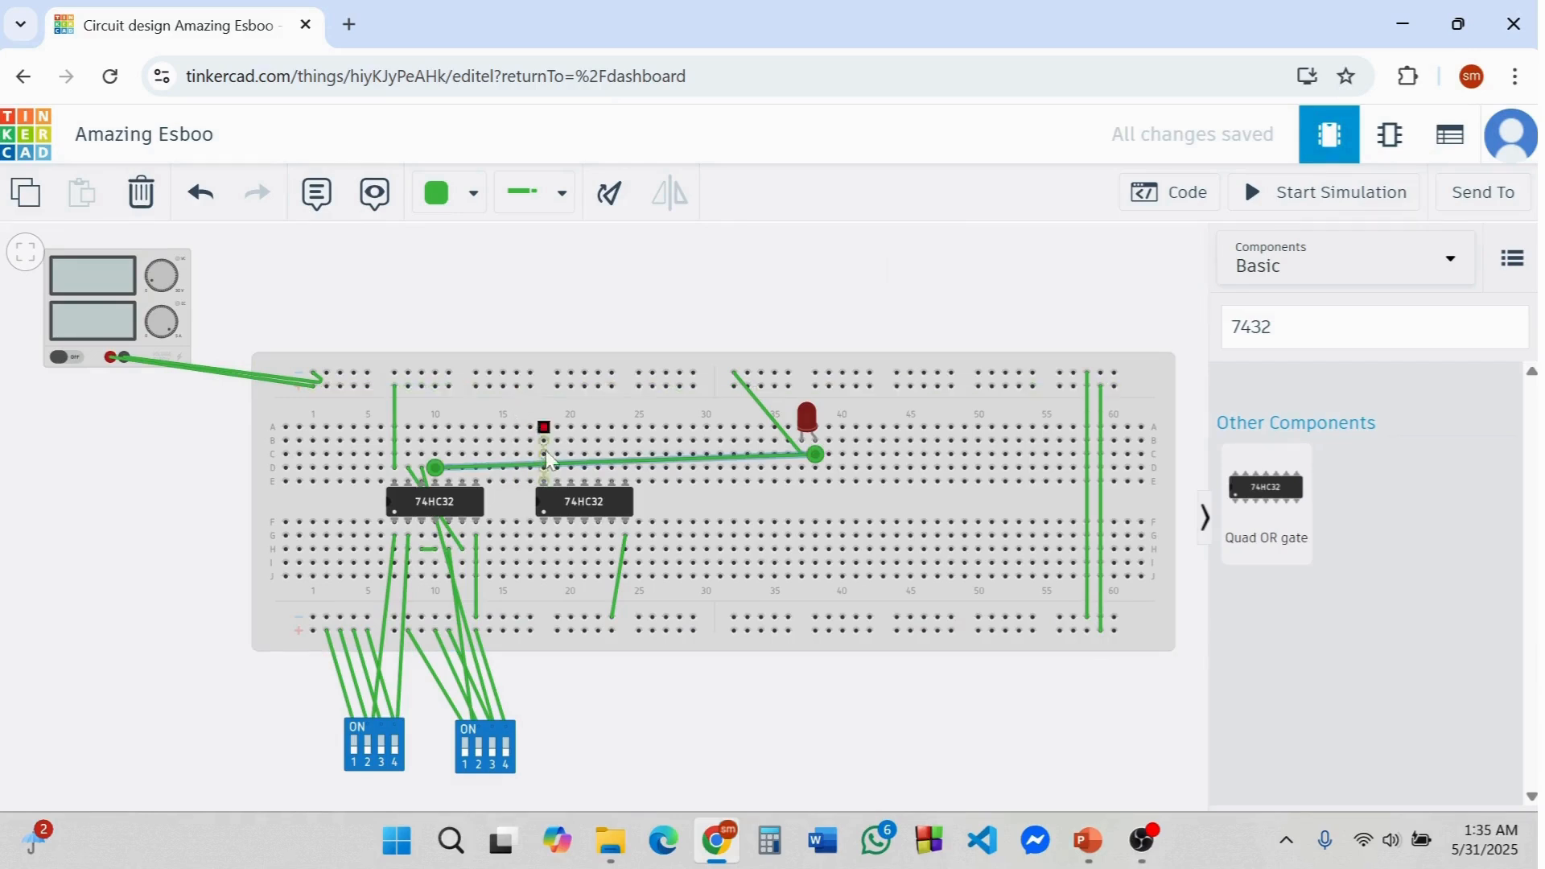
left_click(544, 465)
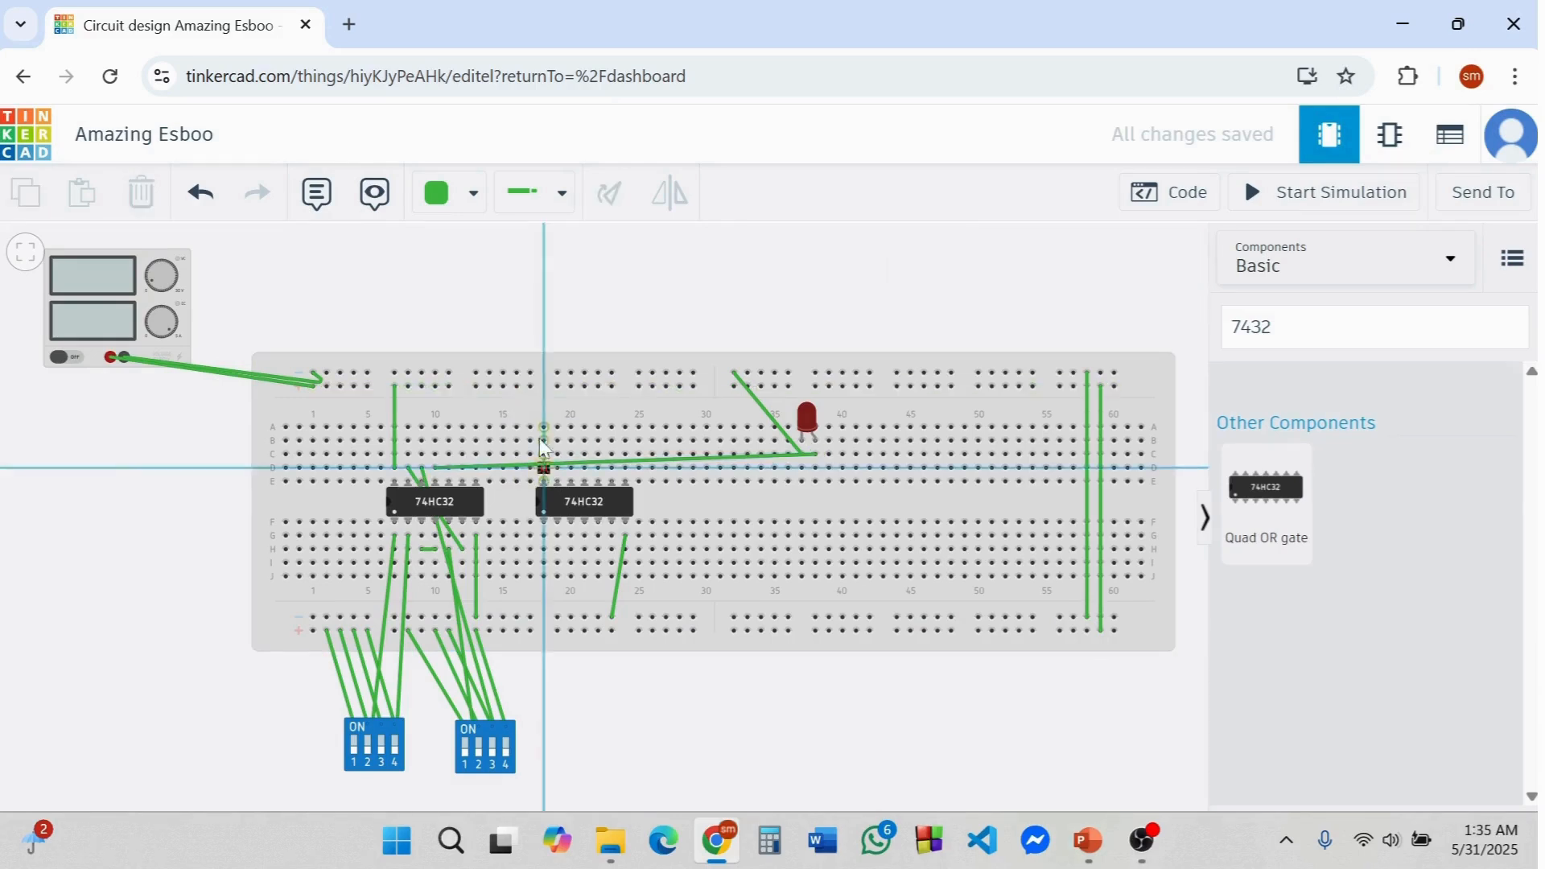
left_click(530, 384)
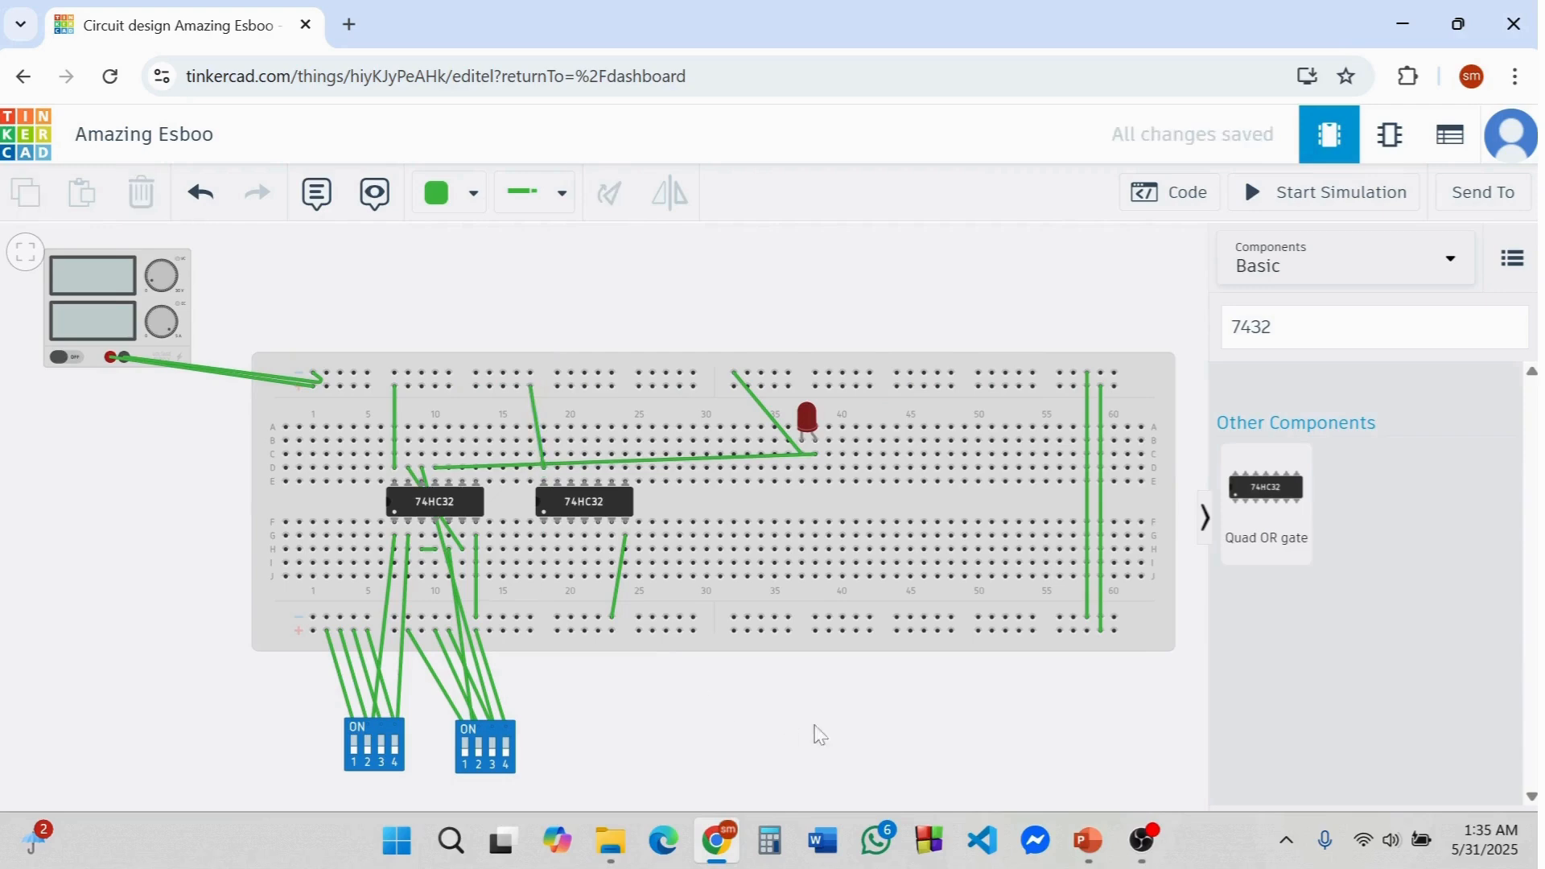
- Check the encoder expressions in PowerPoint, and in Tinkercad wire the left DIP switch's terminal 3A to column 18 and 4A to column 19 in row G
left_click(1086, 841)
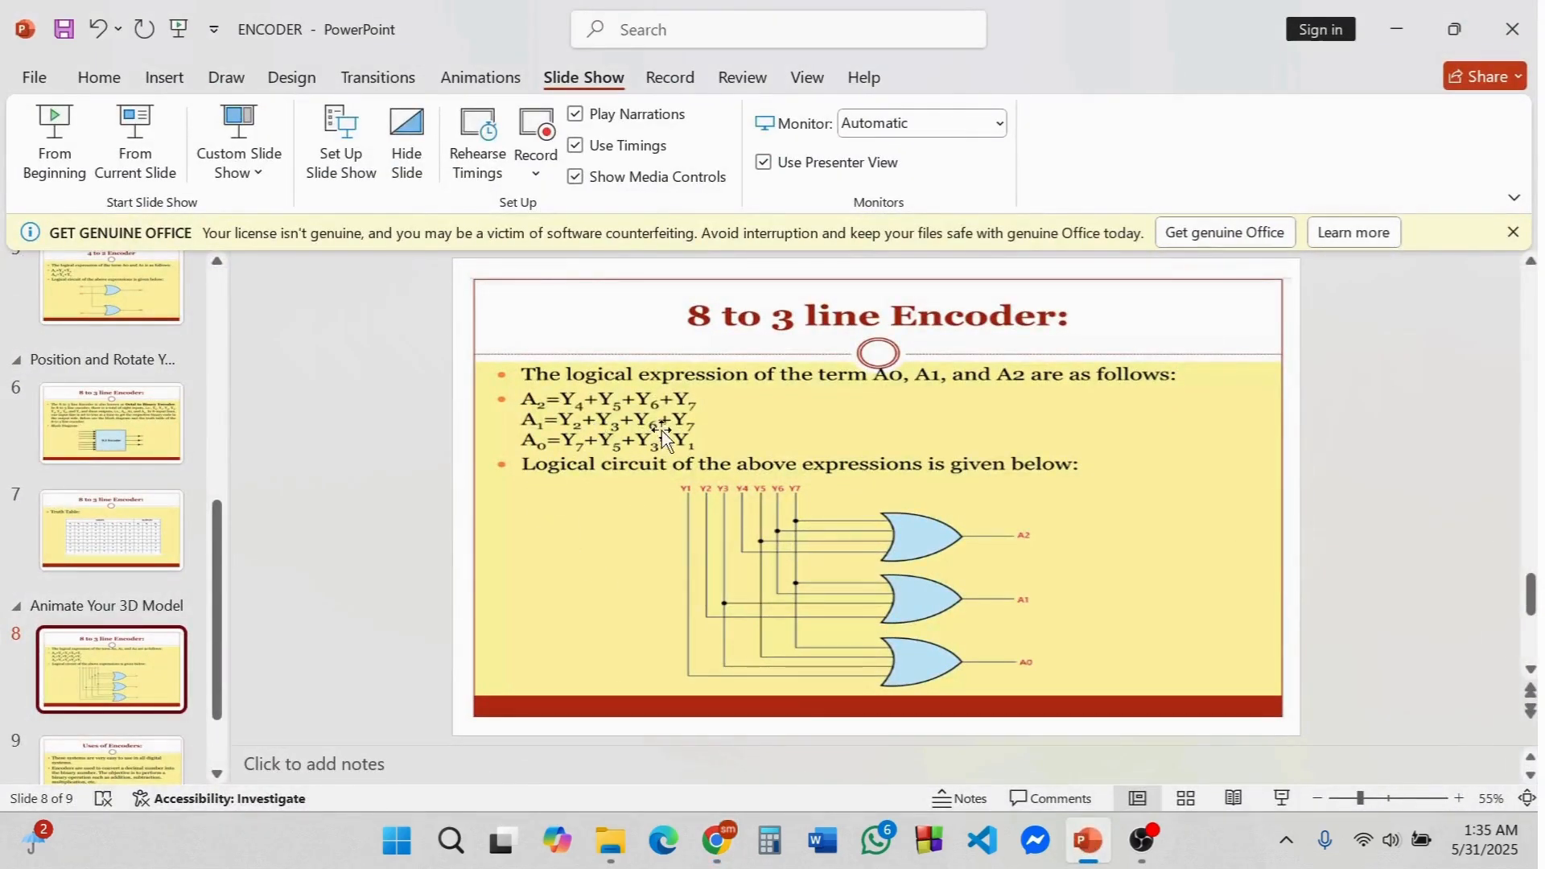
left_click(1086, 841)
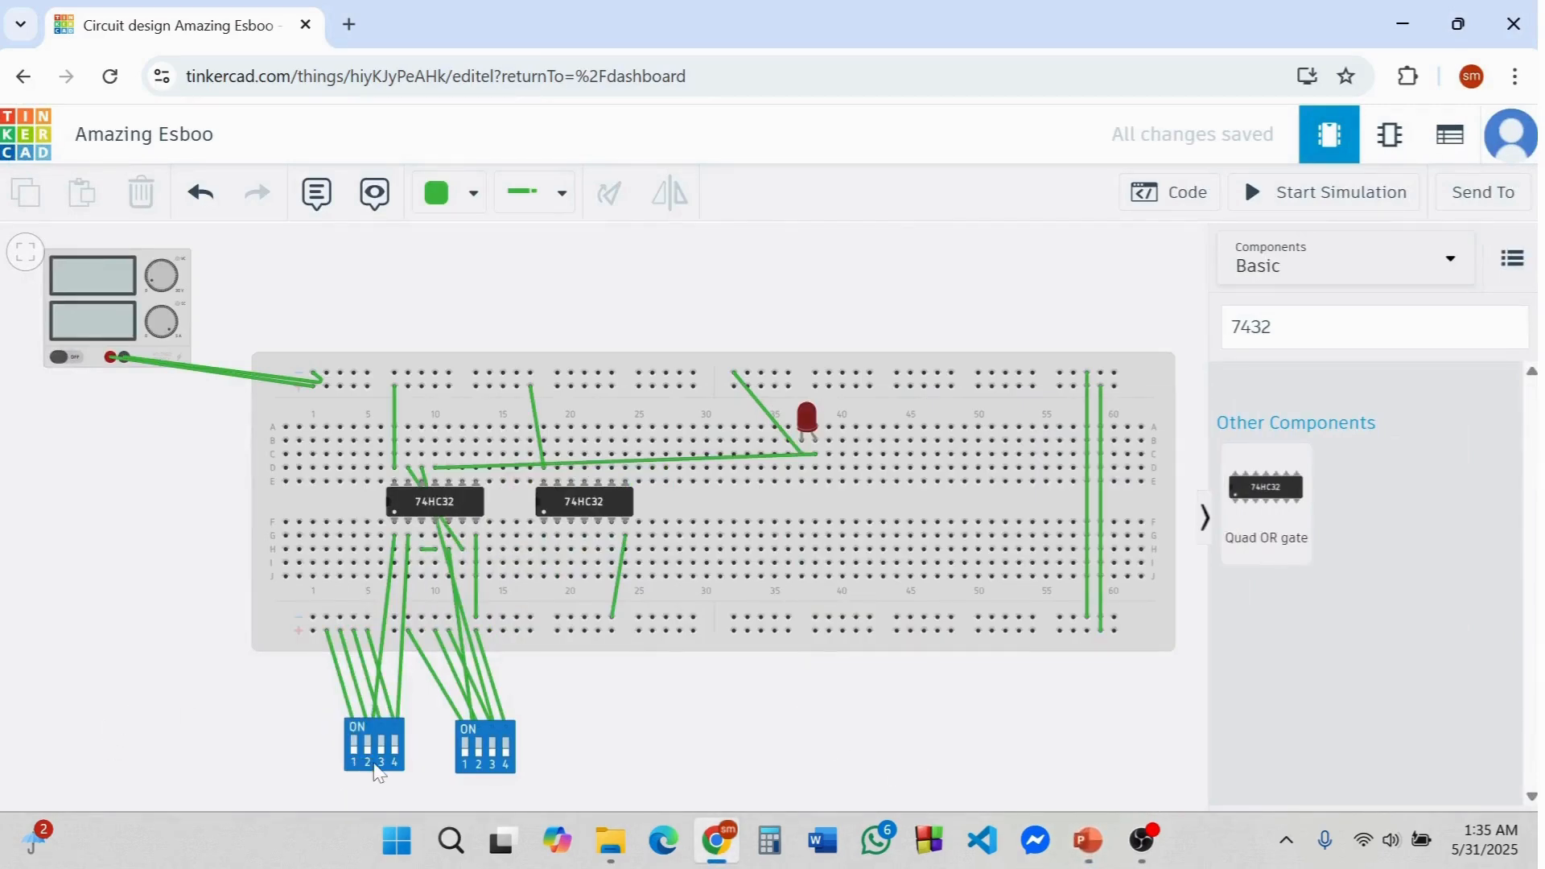
left_click_drag(378, 773, 388, 774)
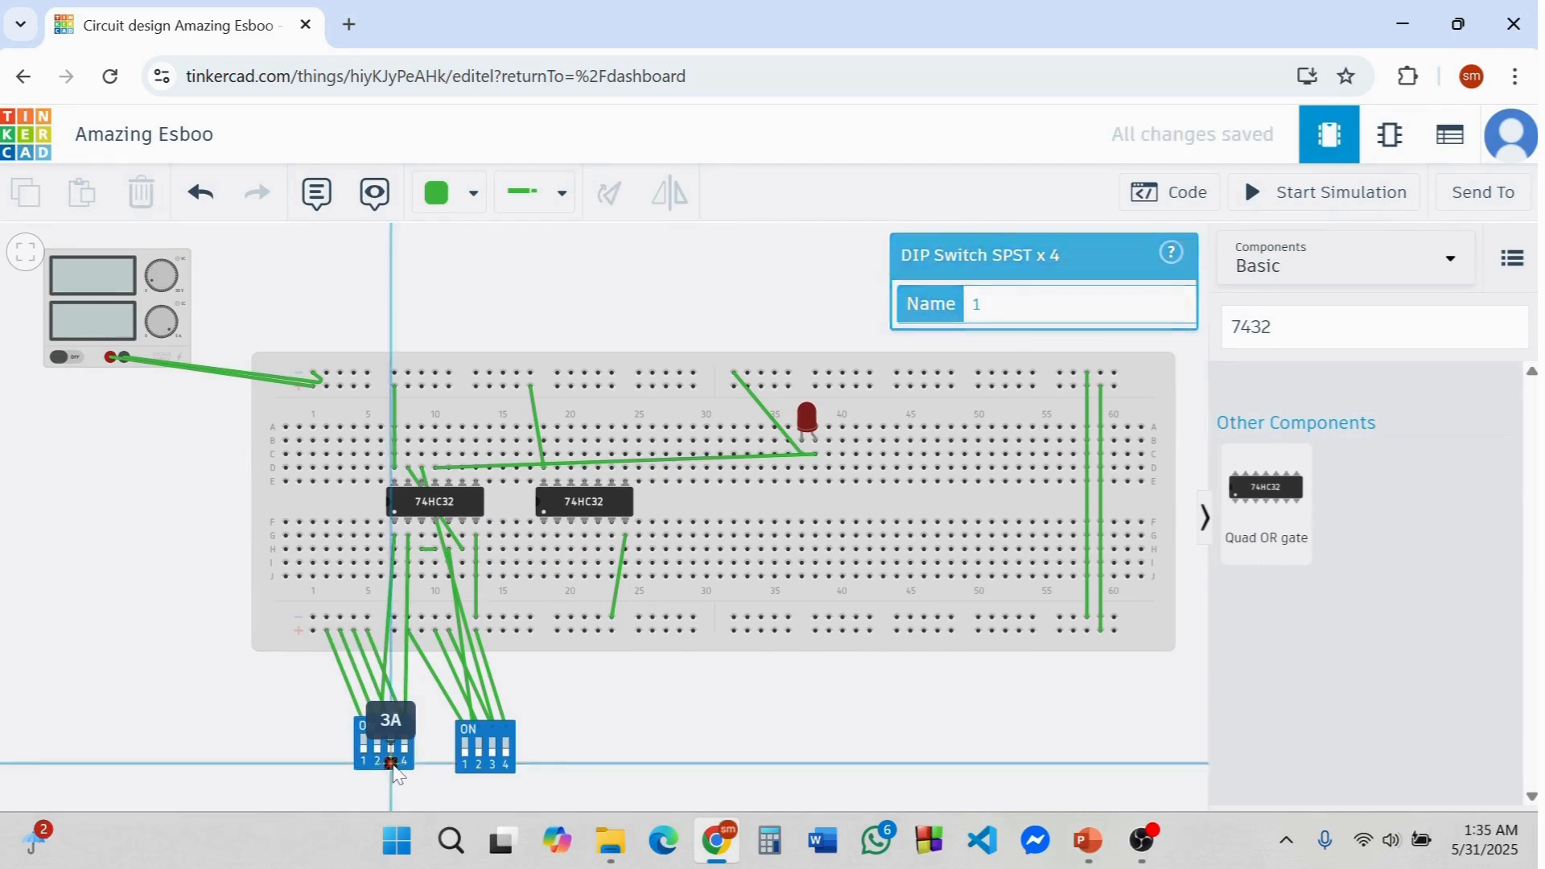
left_click(392, 766)
left_click(545, 538)
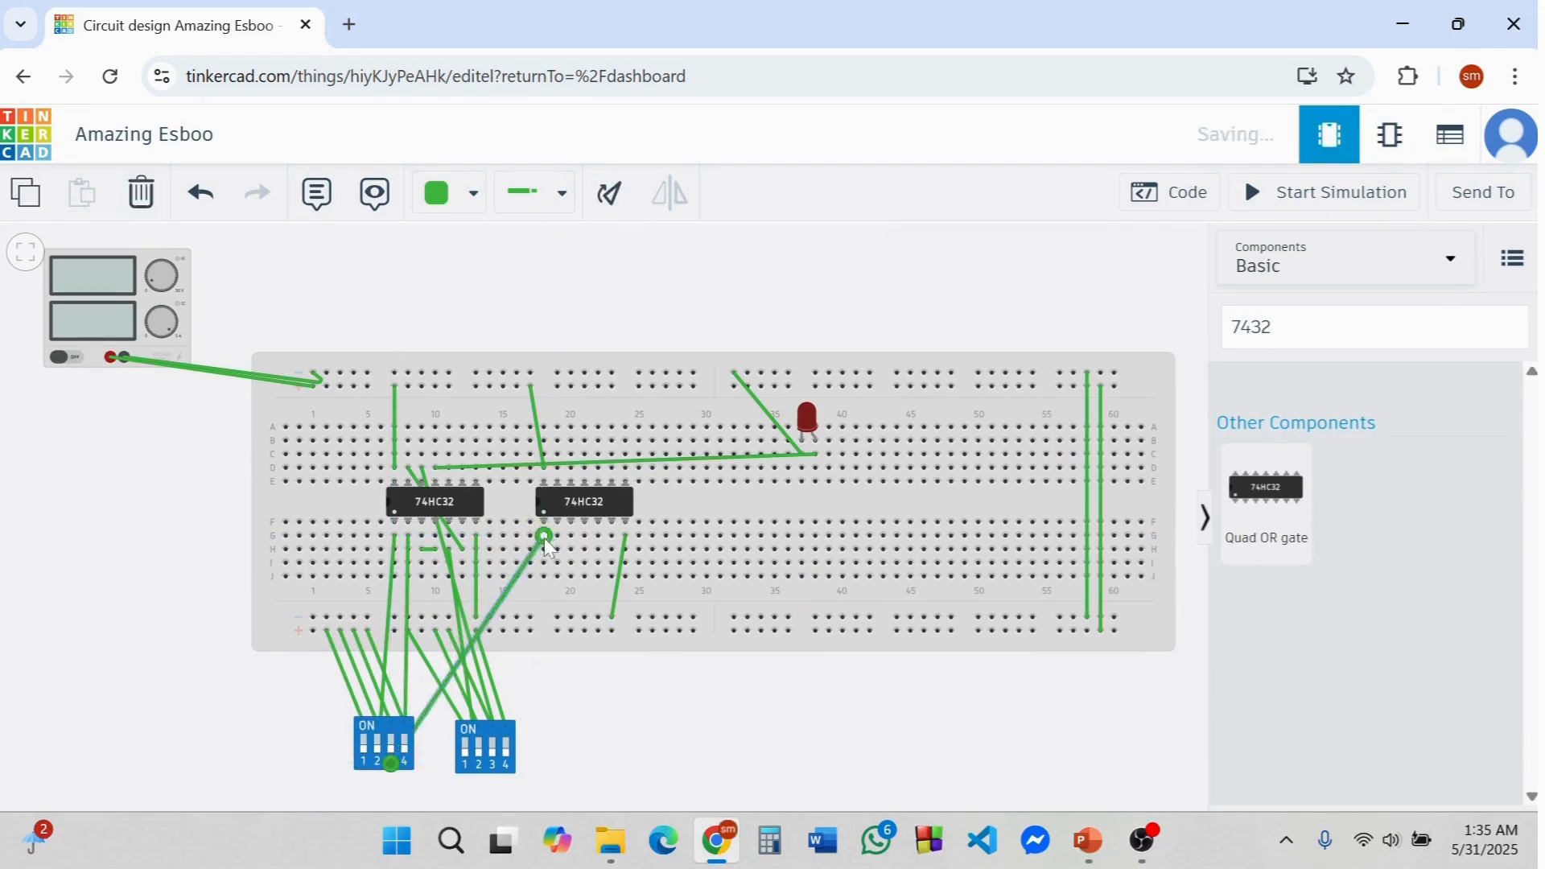
left_click(582, 707)
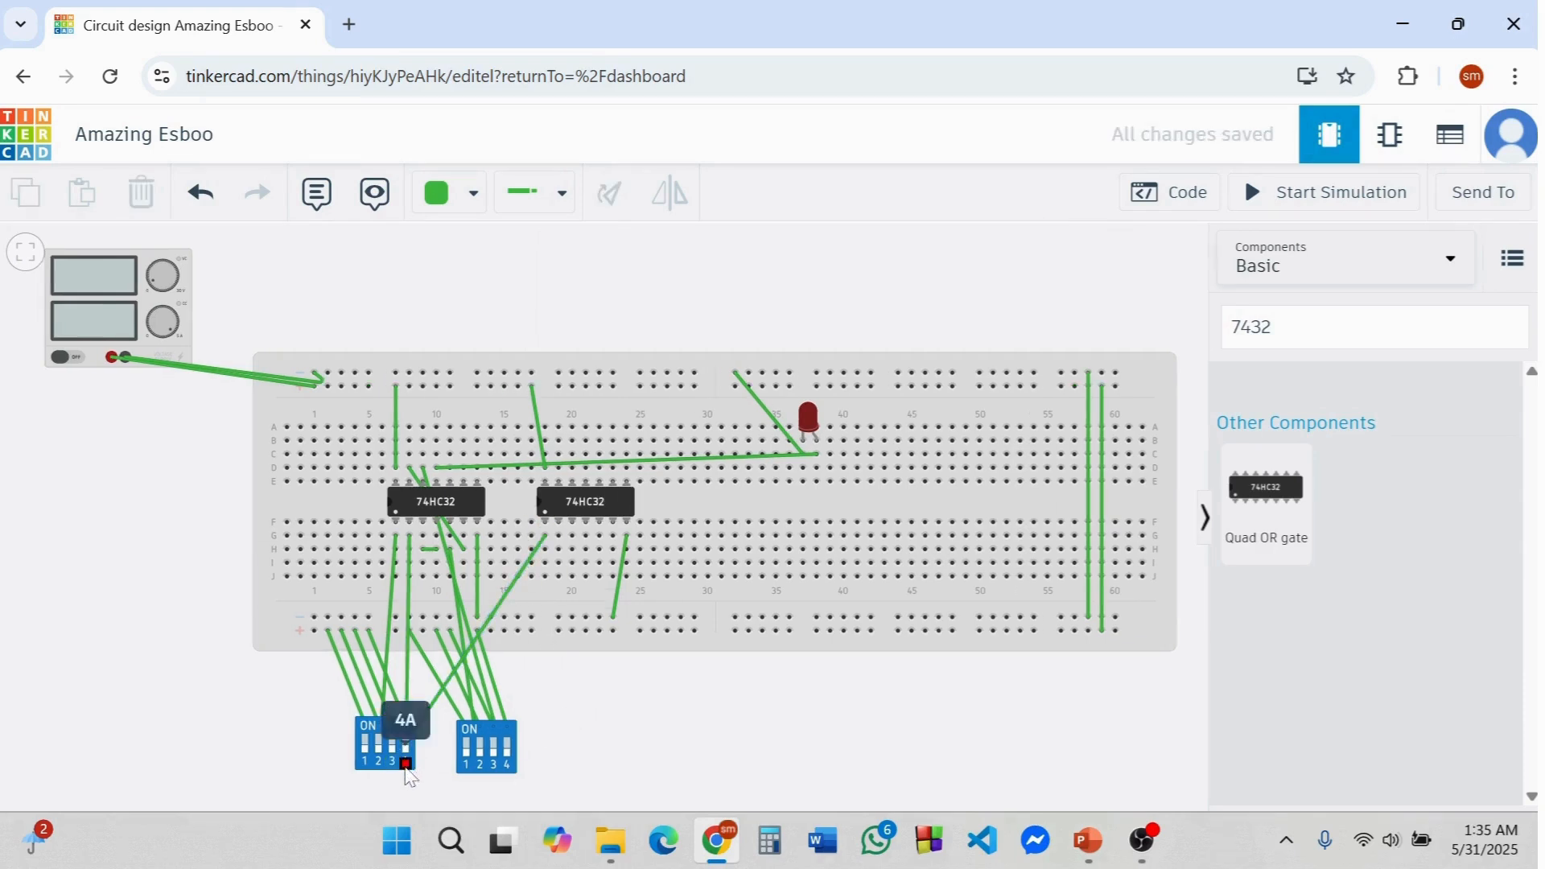
left_click(406, 764)
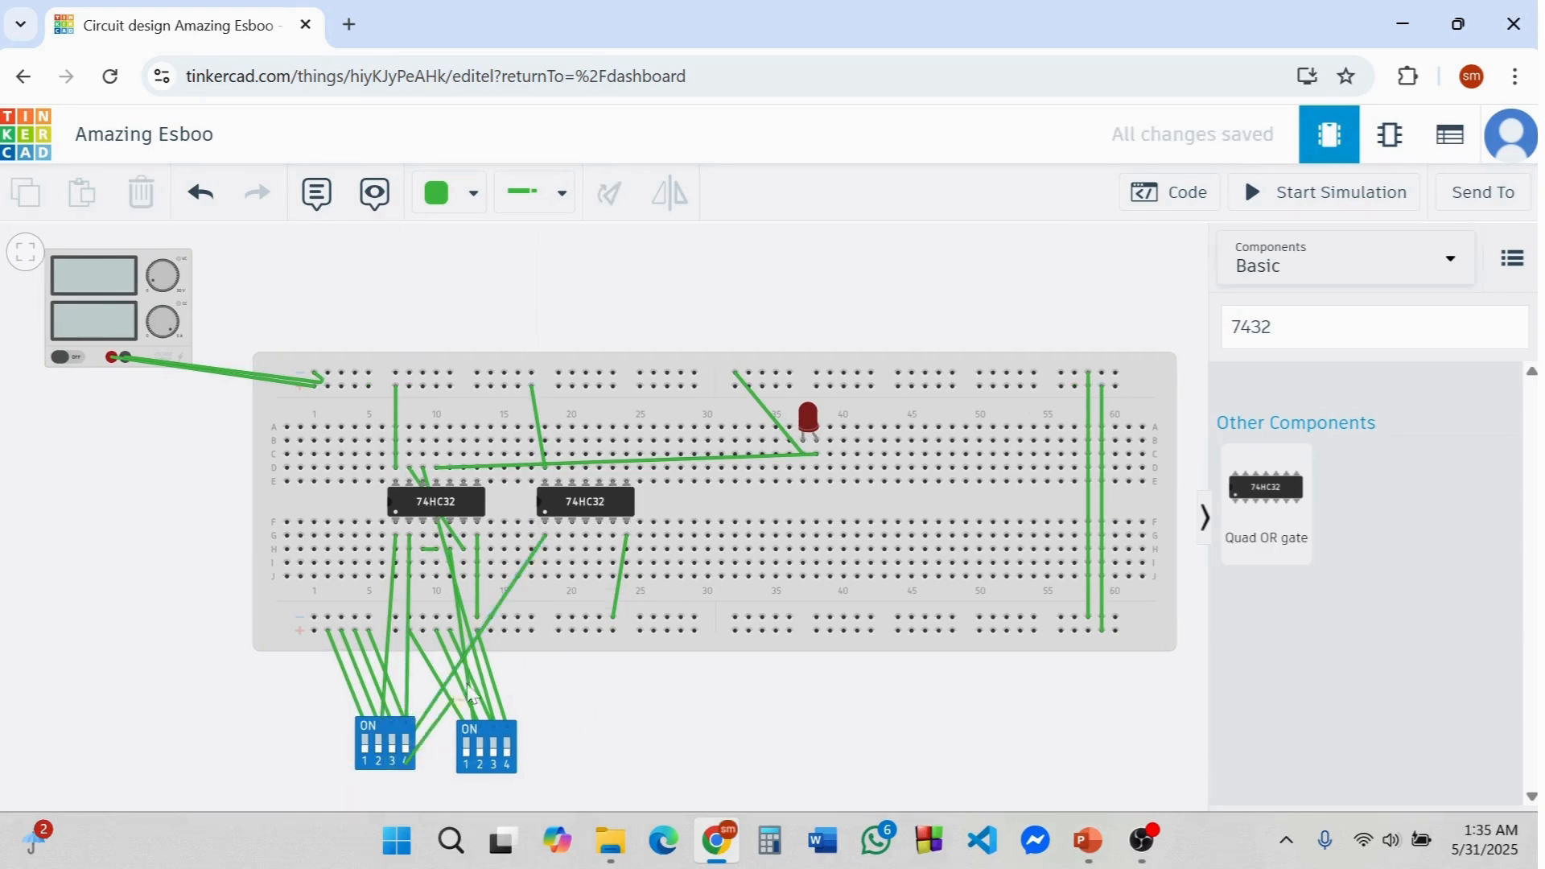
left_click(559, 537)
left_click(542, 693)
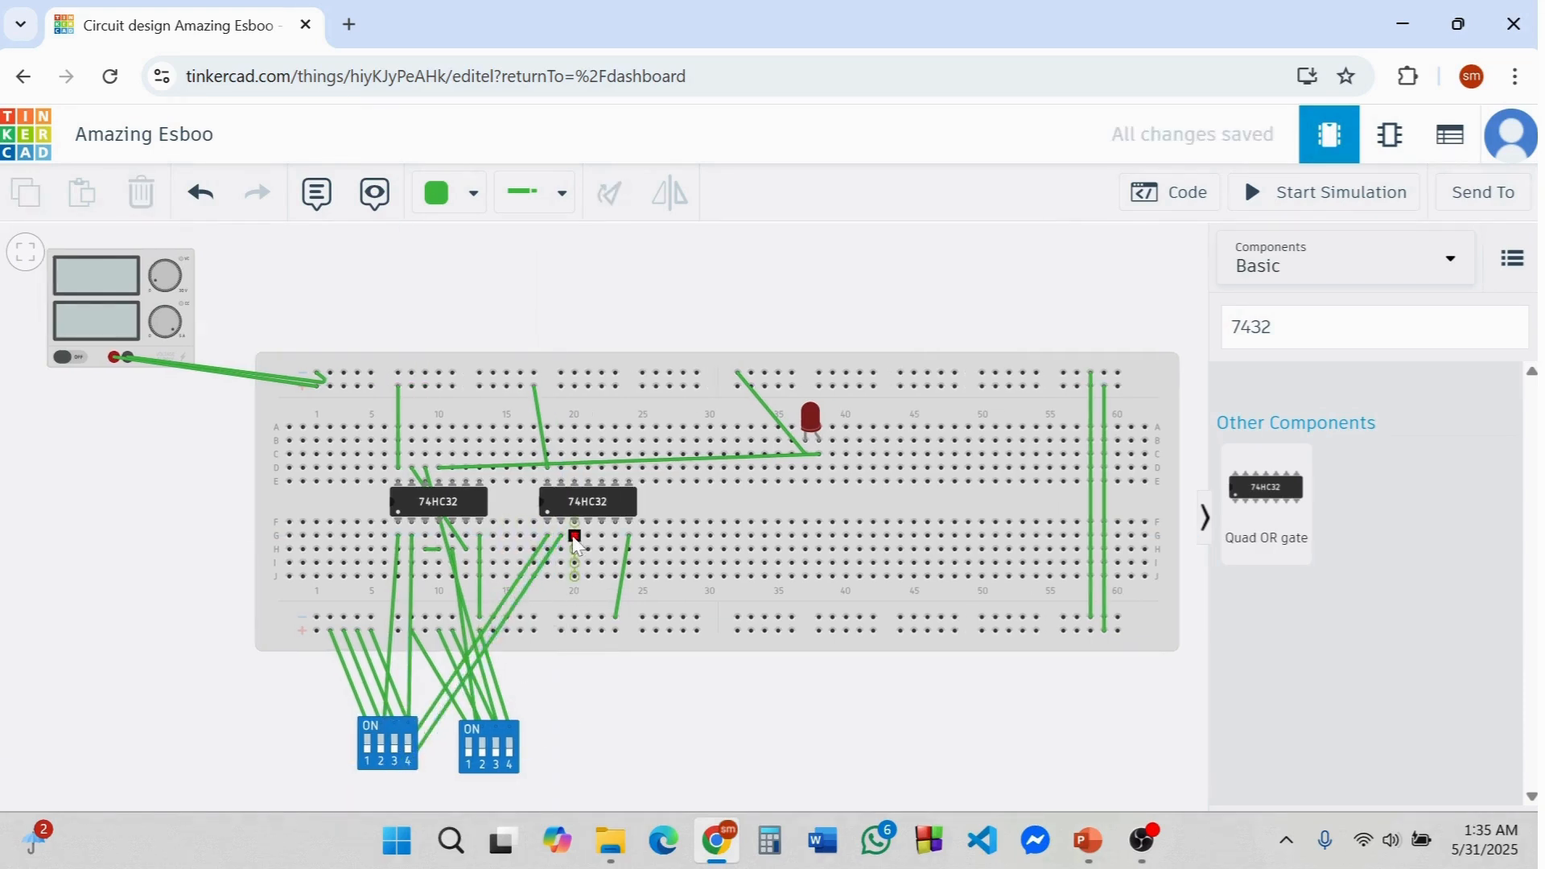
- Bridge columns 20 and 21 in row G, recheck the PowerPoint slide, and wire the right DIP switch's terminal 3A to column 22 in row G
left_click(575, 535)
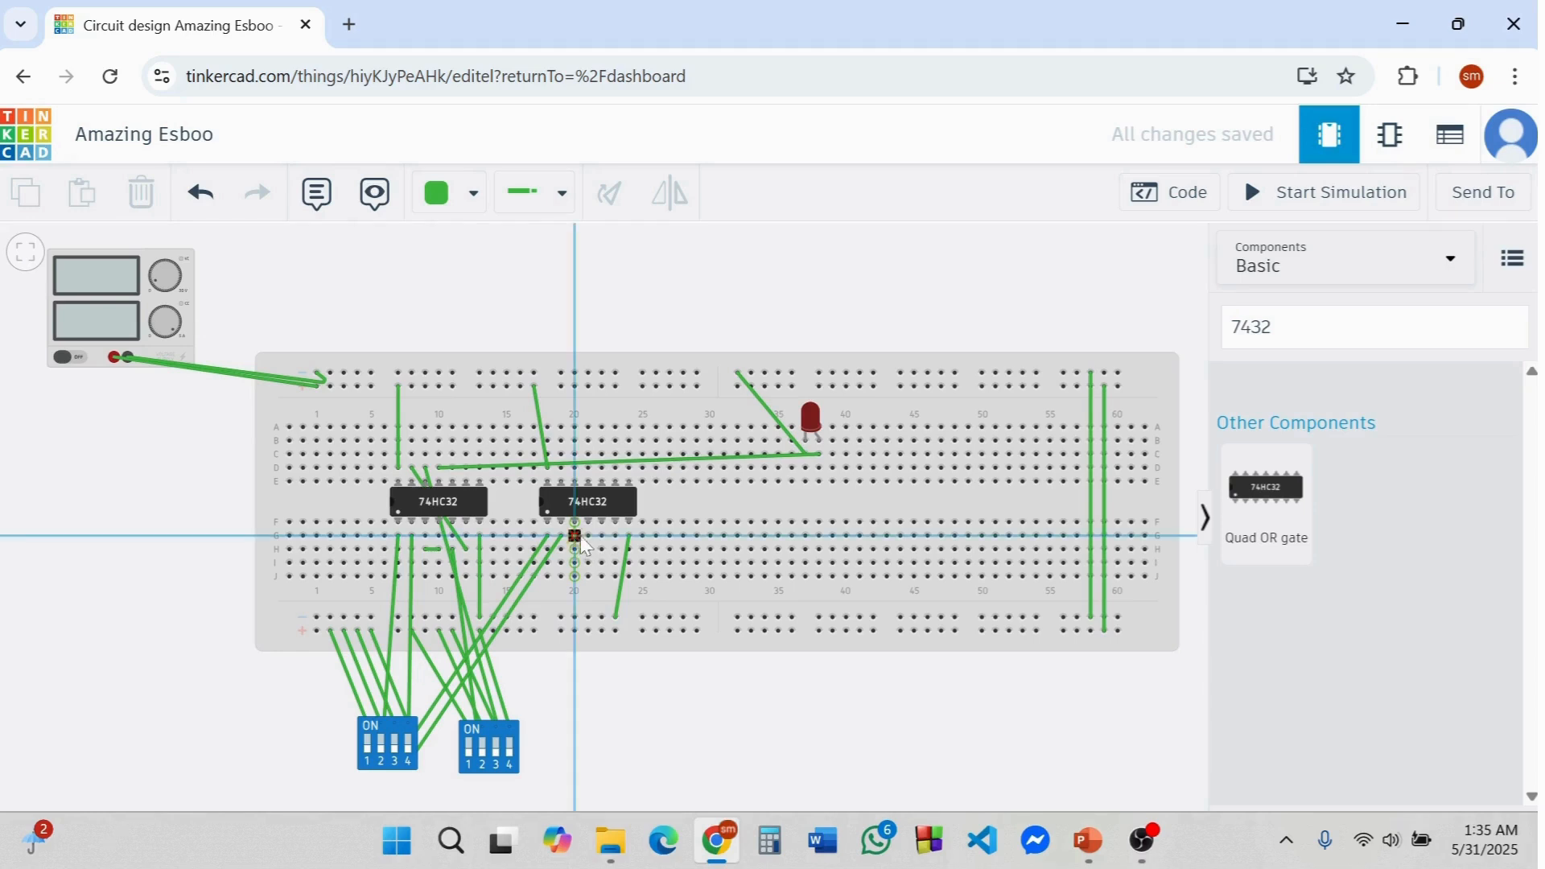
left_click(589, 536)
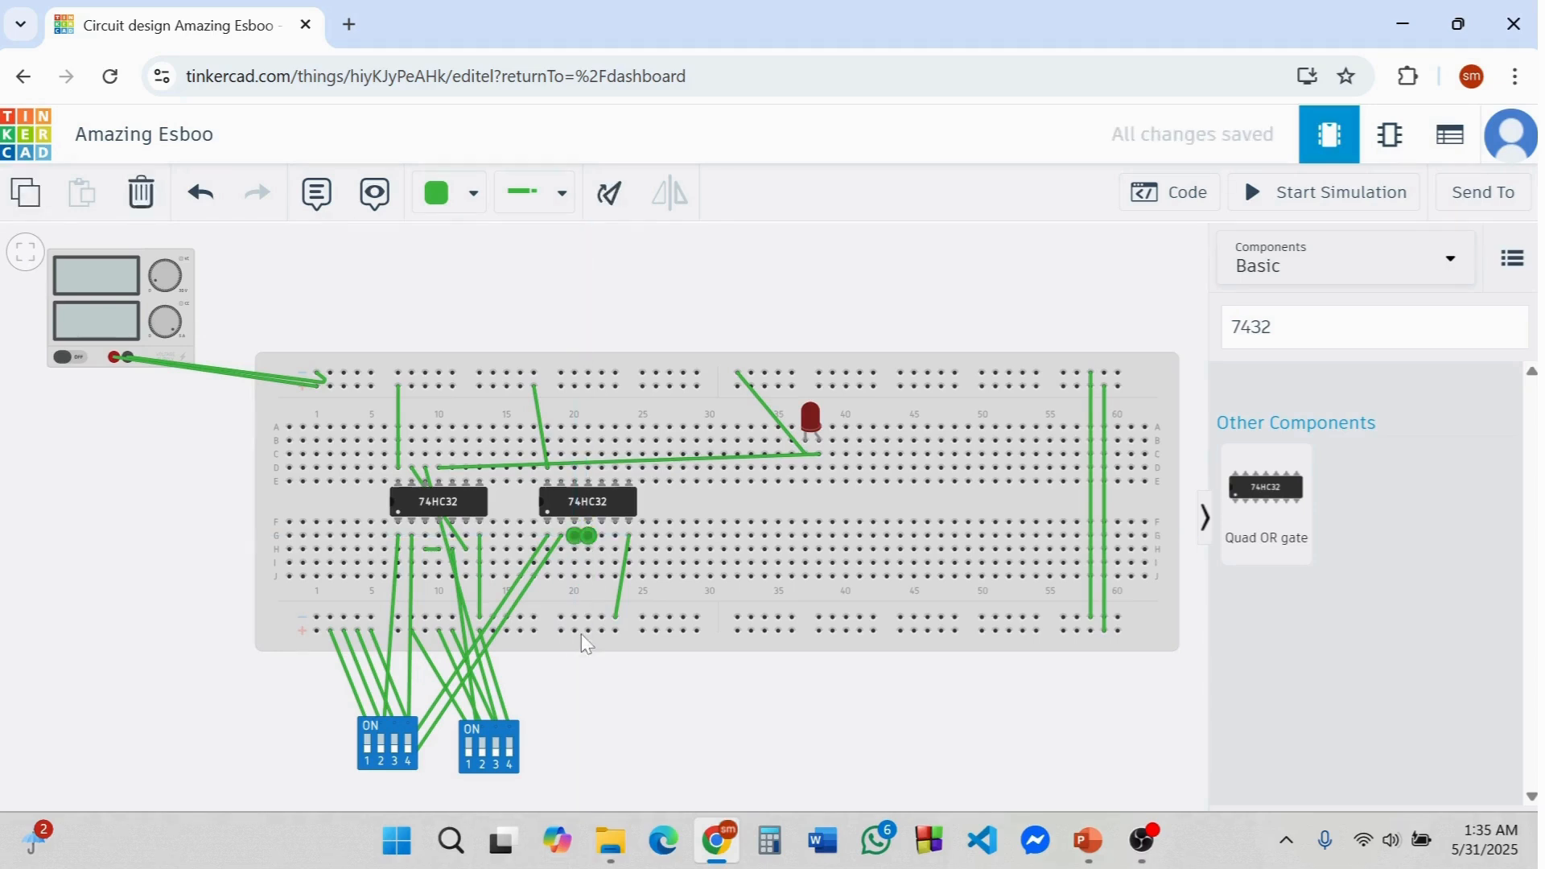
left_click(589, 700)
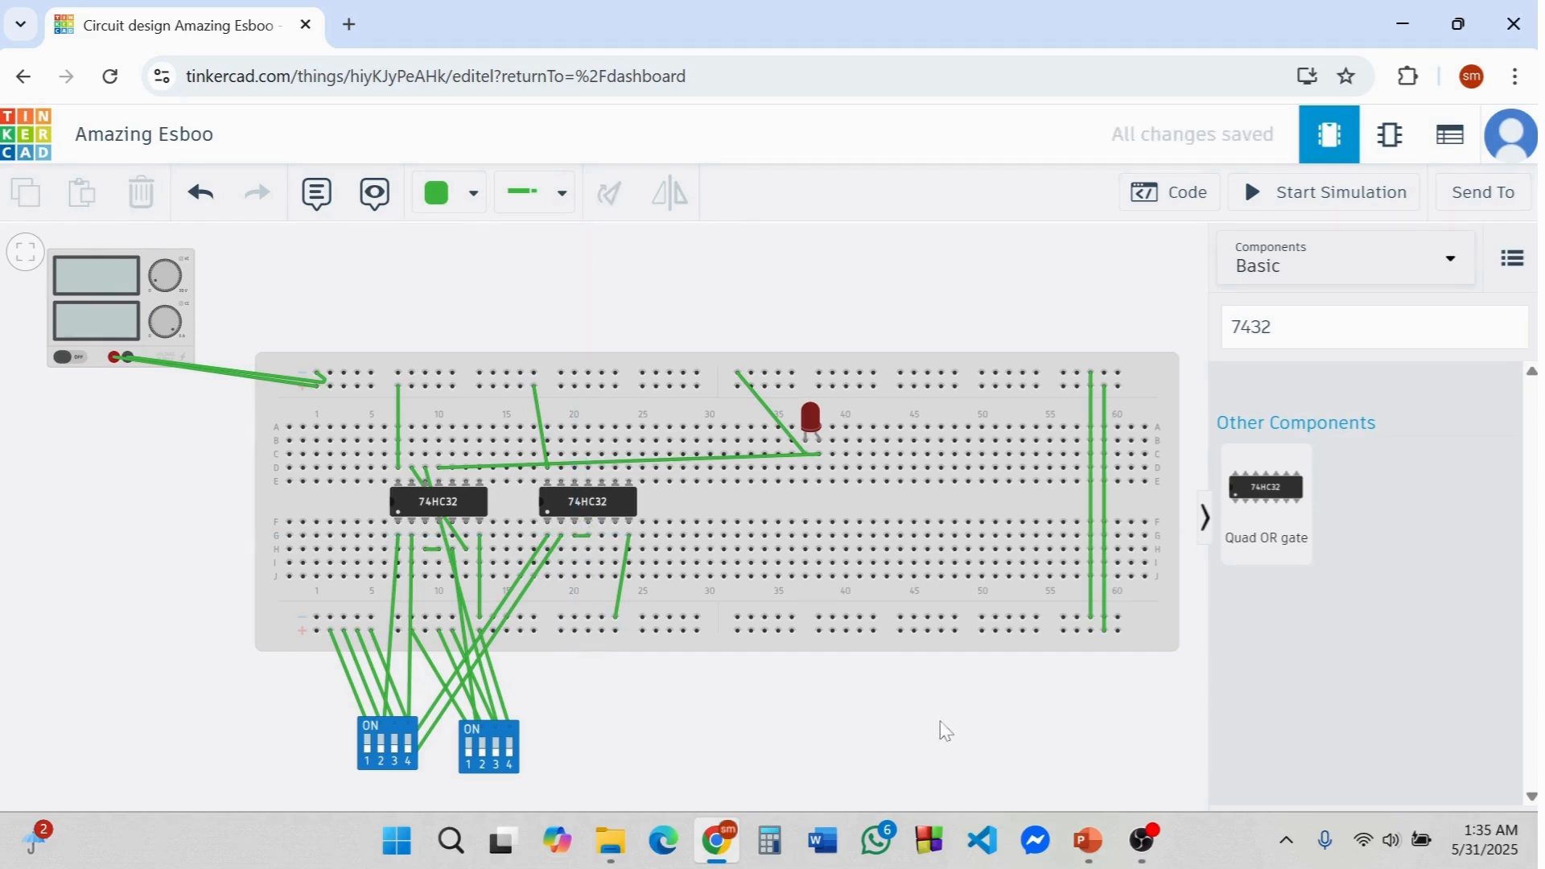
left_click(1095, 845)
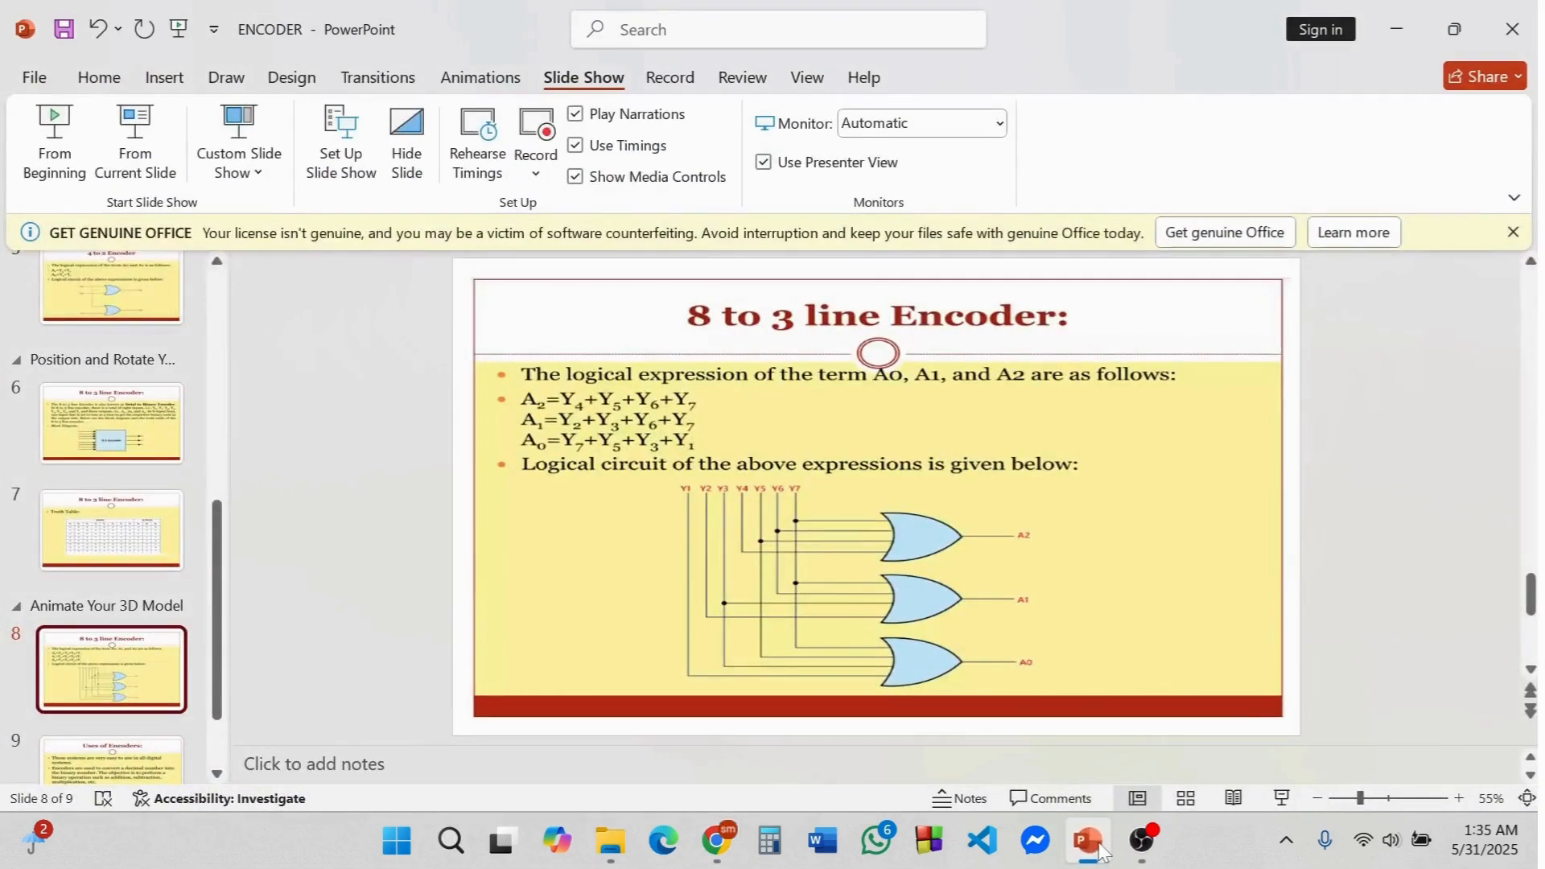
left_click(1093, 843)
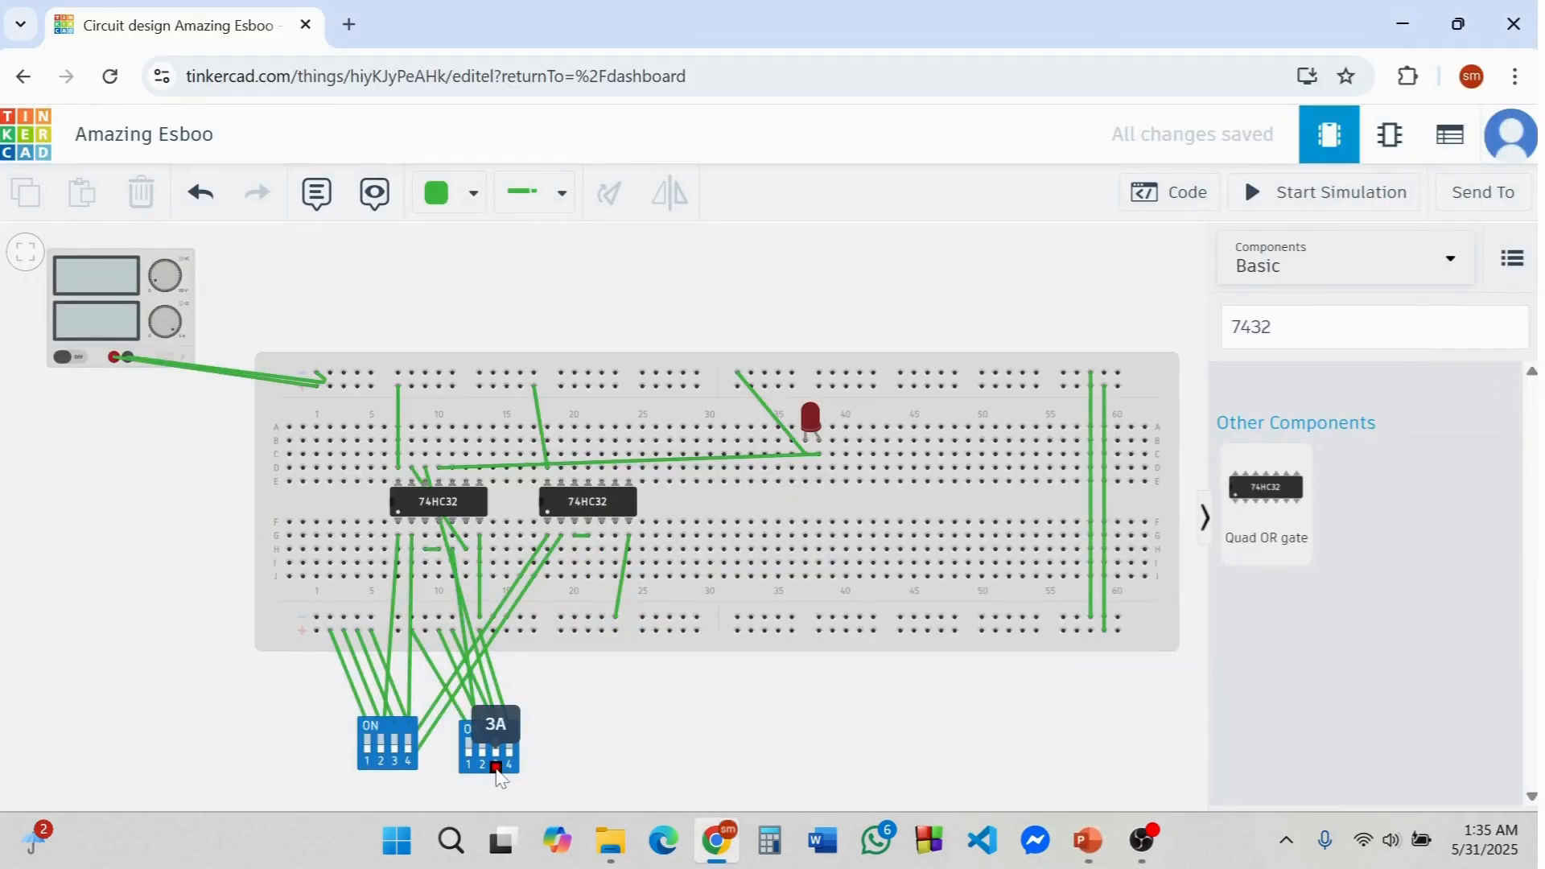
left_click(497, 768)
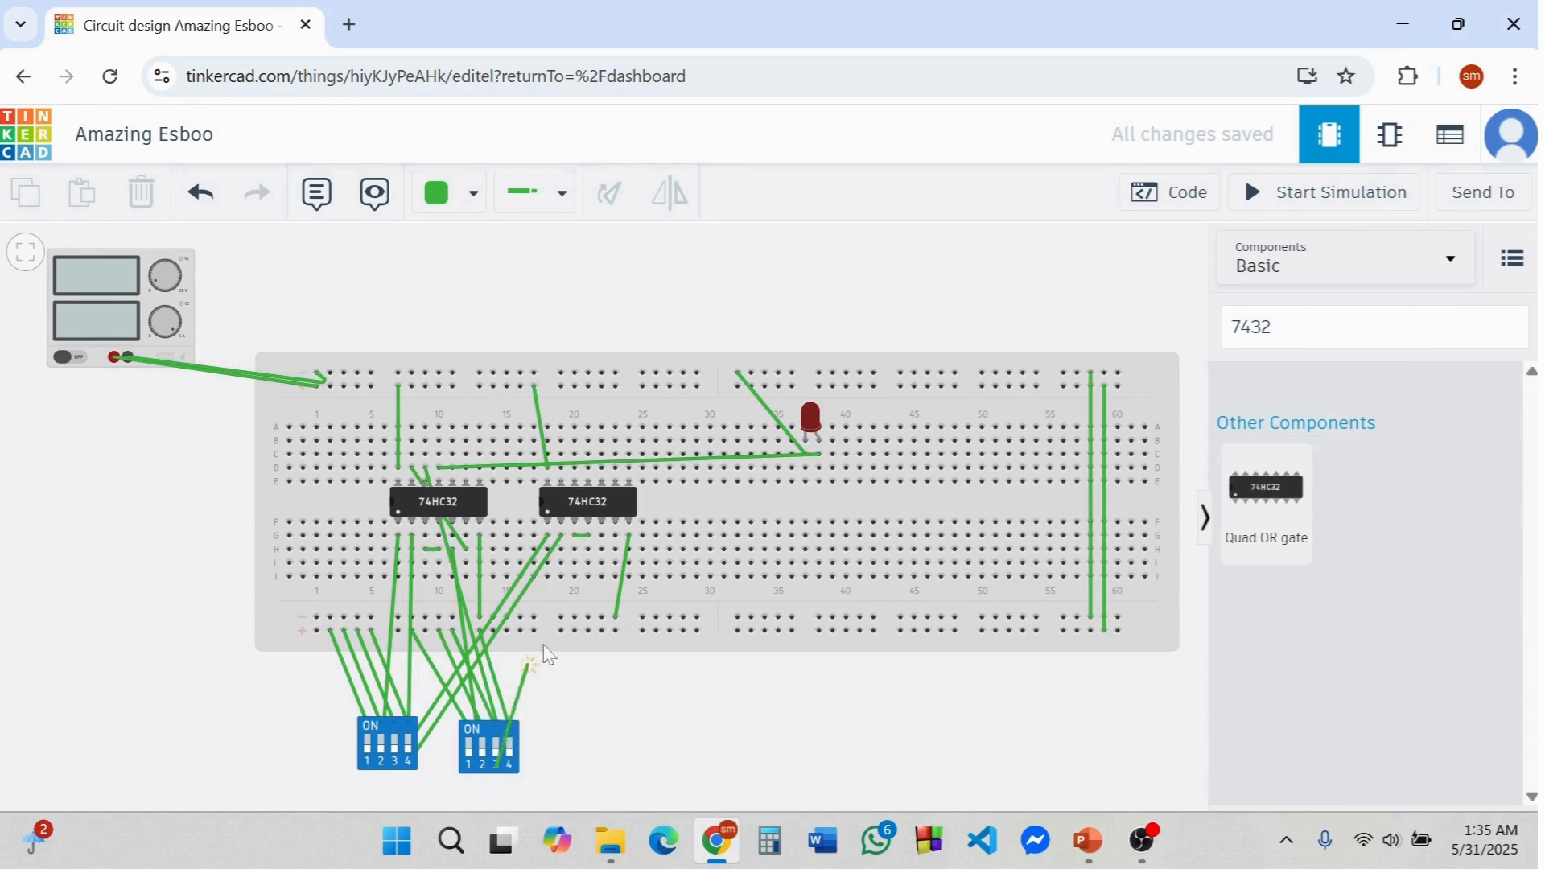
left_click(601, 535)
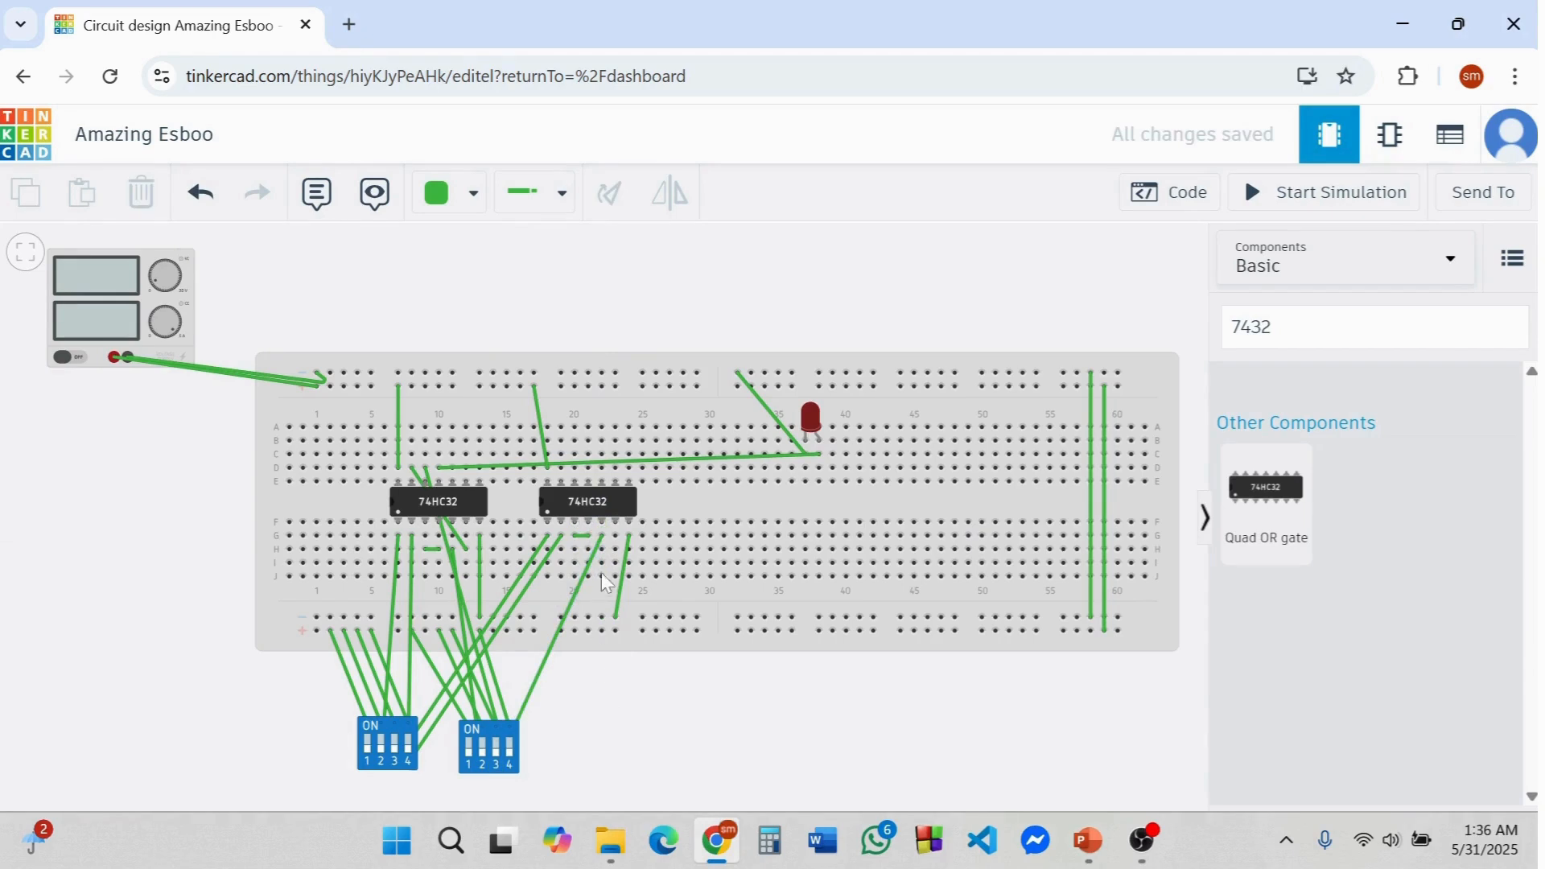
- Wire column 23 in row G to column 19 in row D, and the right DIP switch's terminal 4A to column 20 in row D
left_click(616, 535)
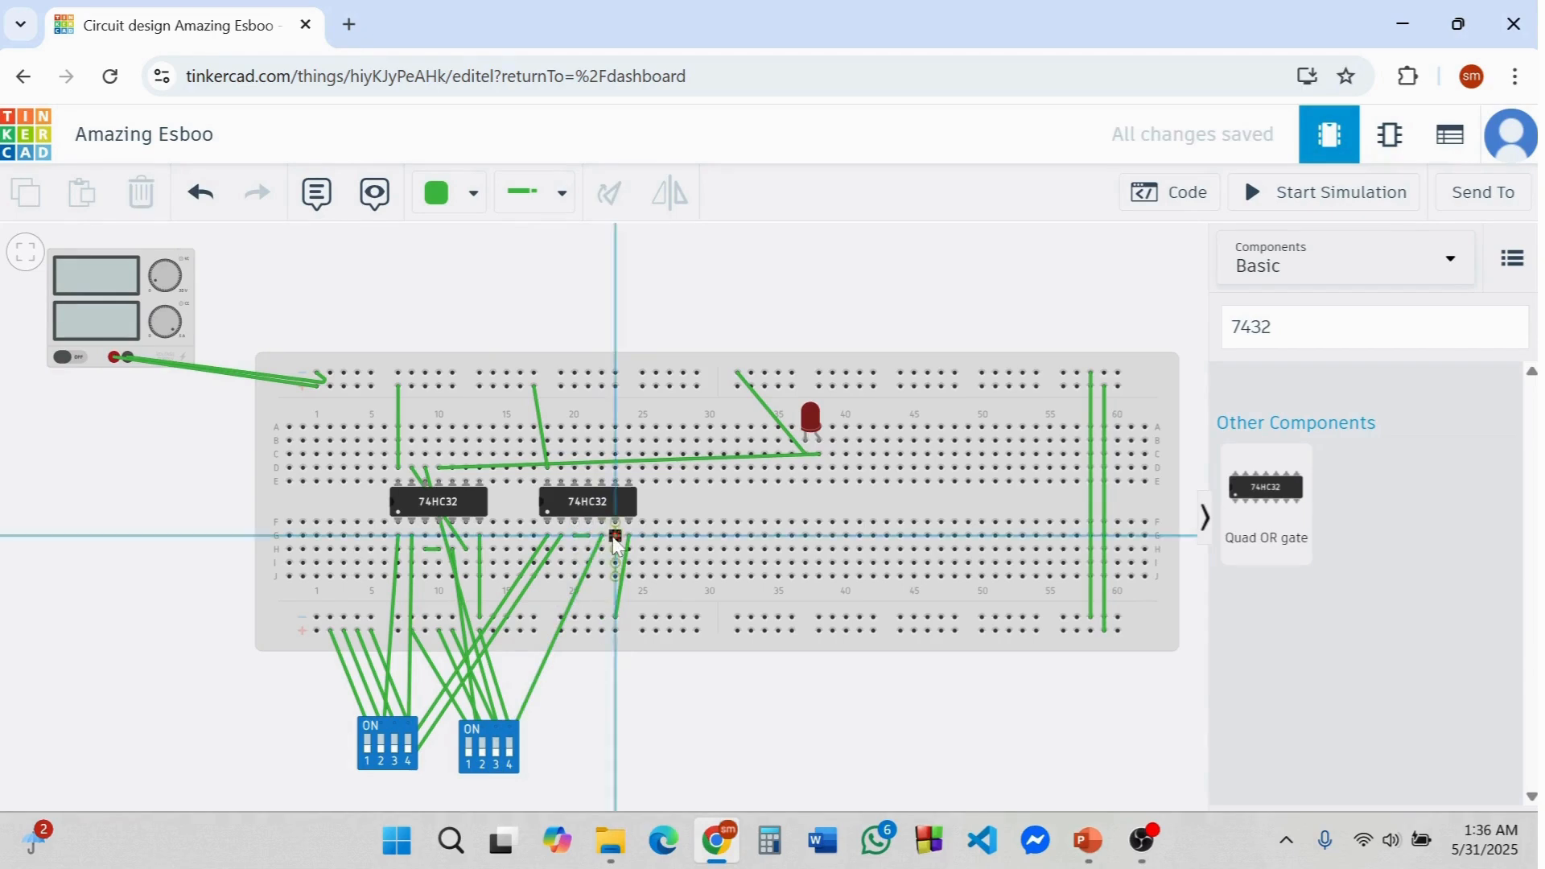
left_click(560, 468)
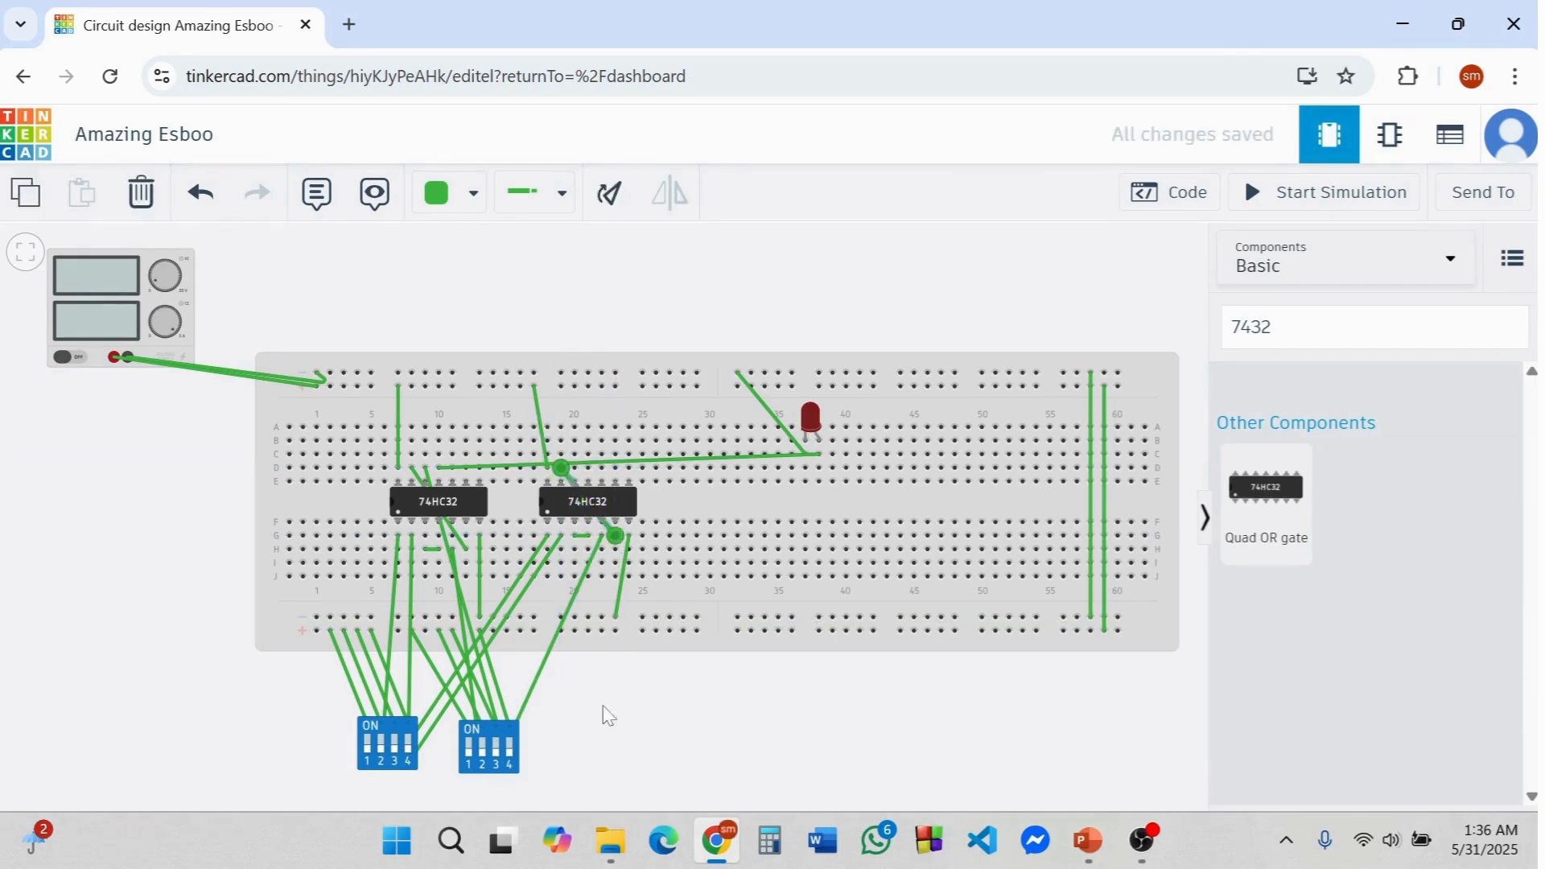
left_click(560, 752)
left_click(512, 766)
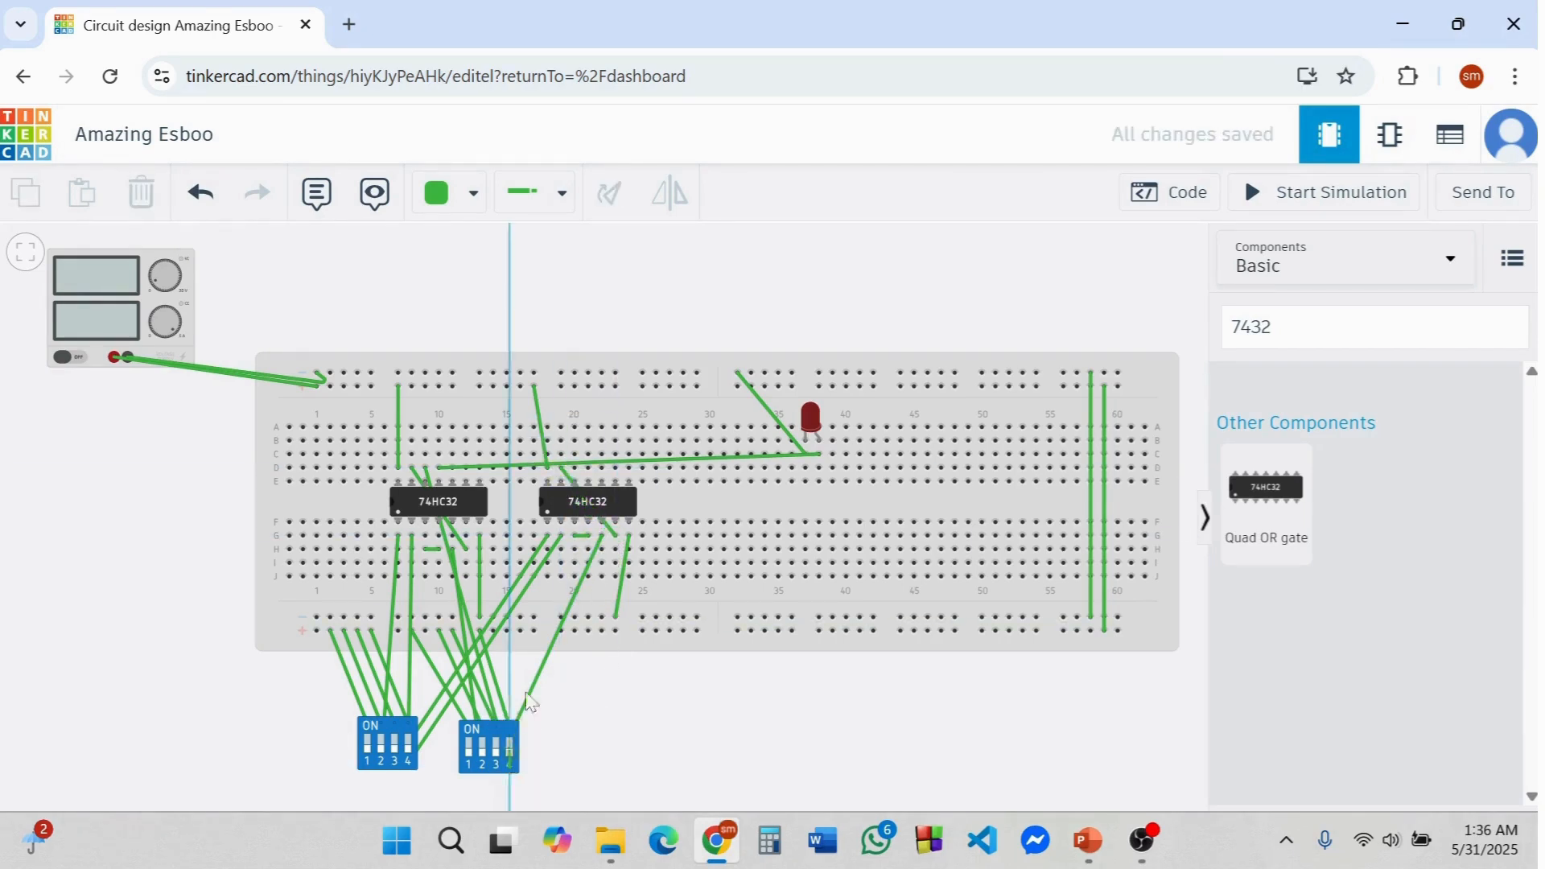
left_click(574, 470)
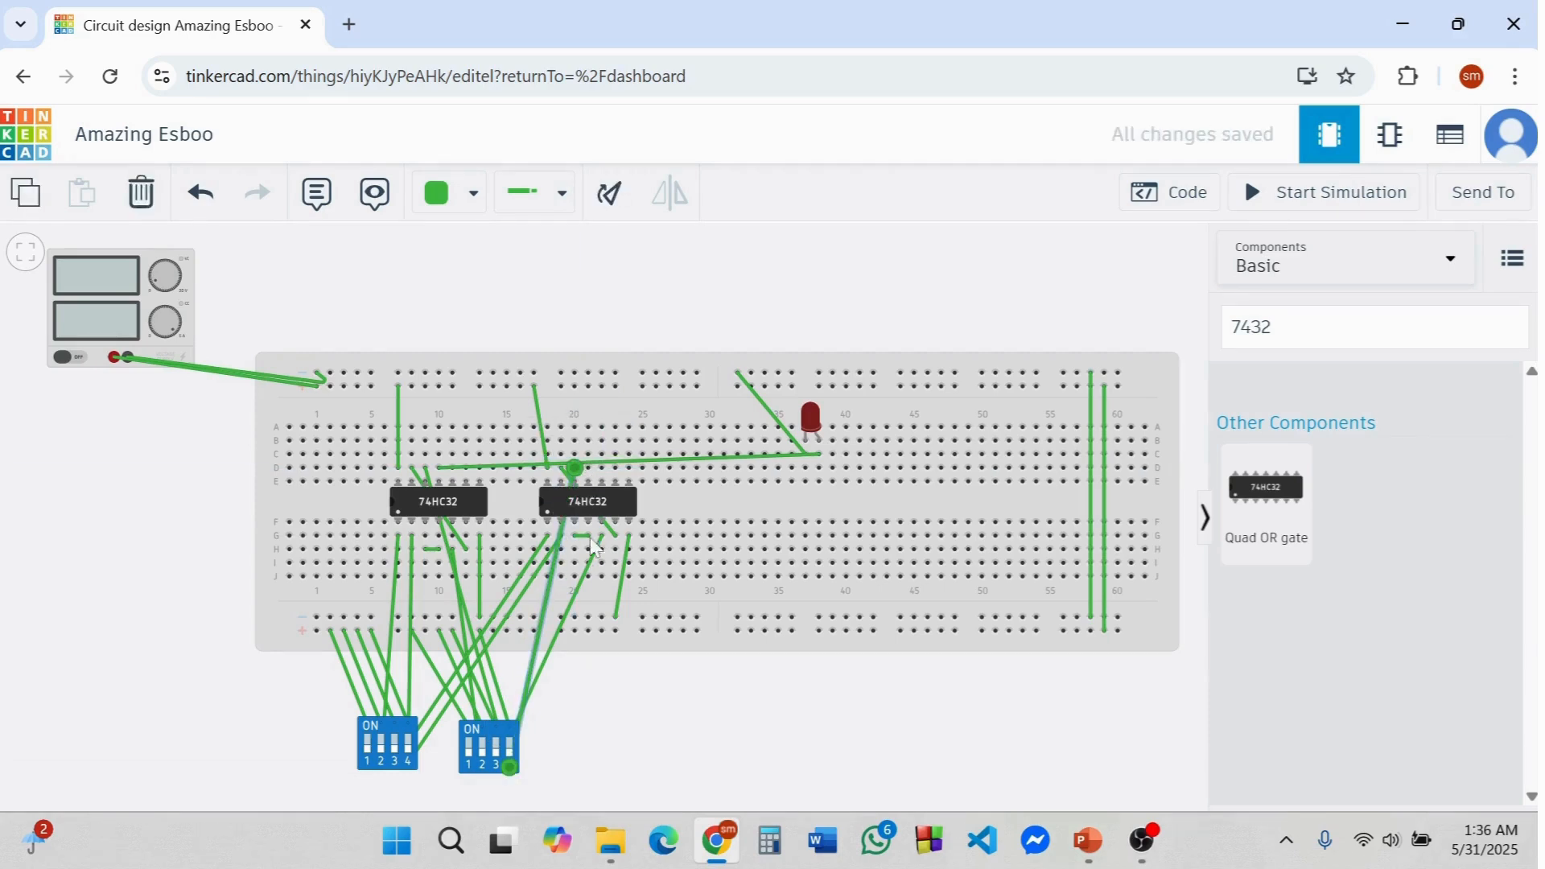
- Search the components for led and place a second LED on the breadboard with its legs in columns 44 and 45 of row A
left_click(1272, 327)
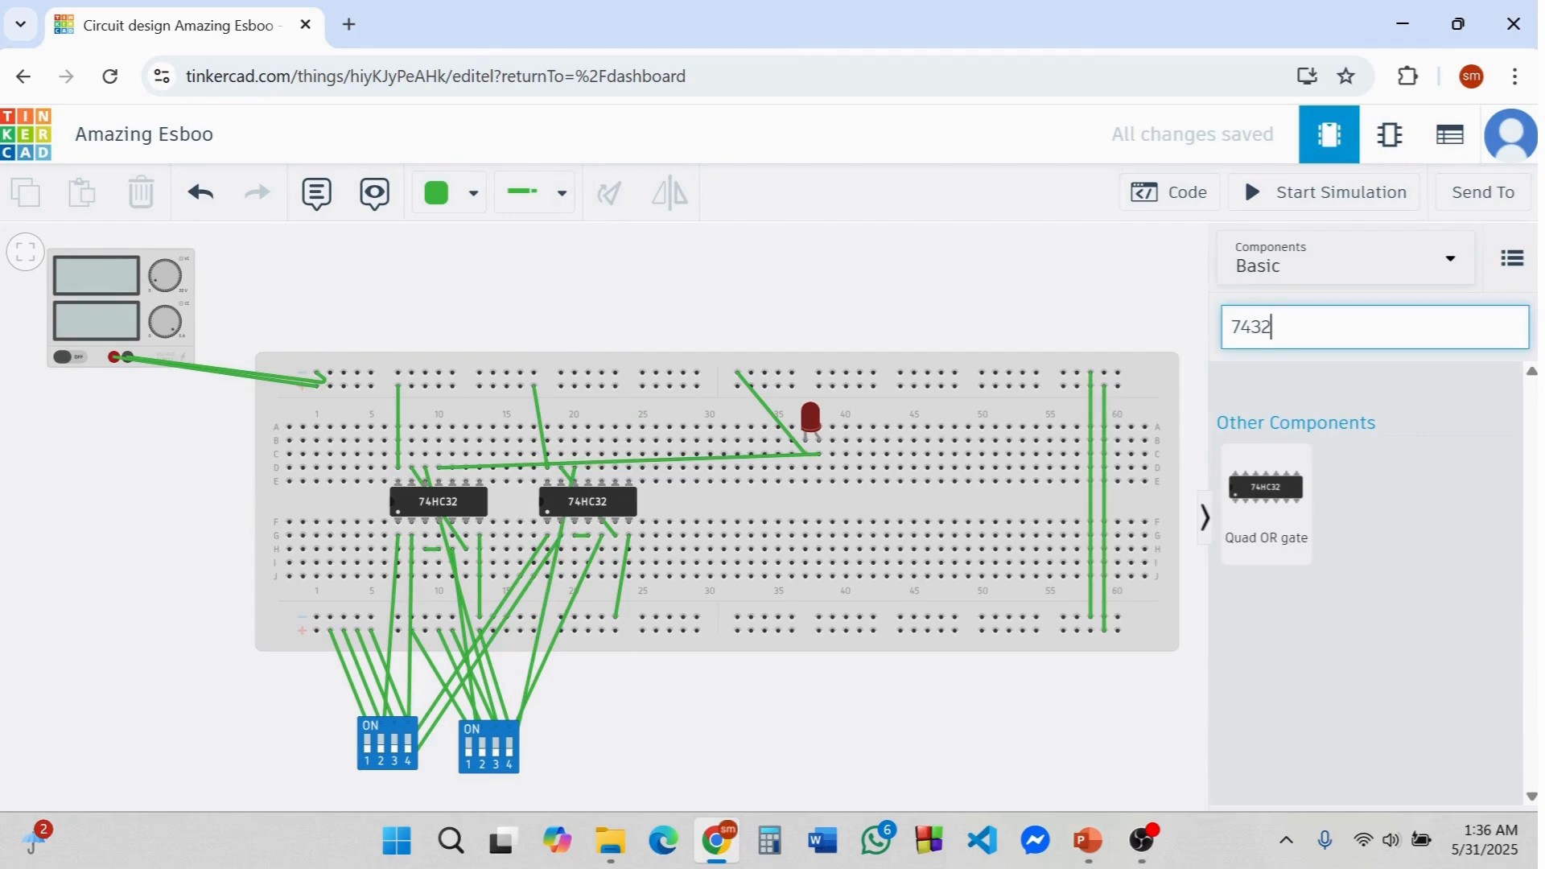
key("BackSpace")
key("BackSpace")
key("BackSpace")
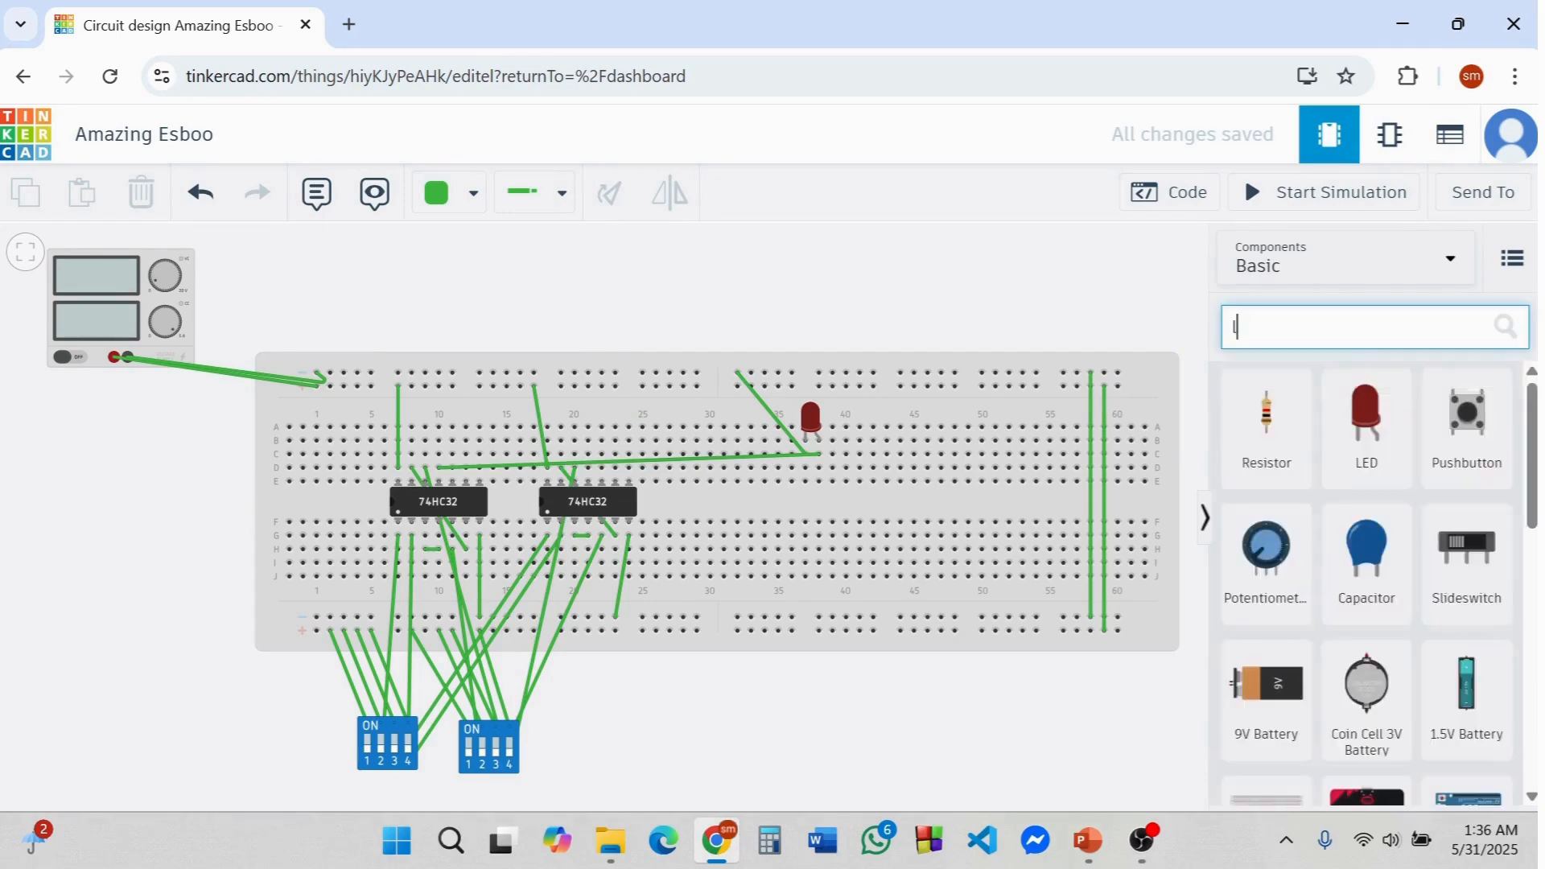
type("led")
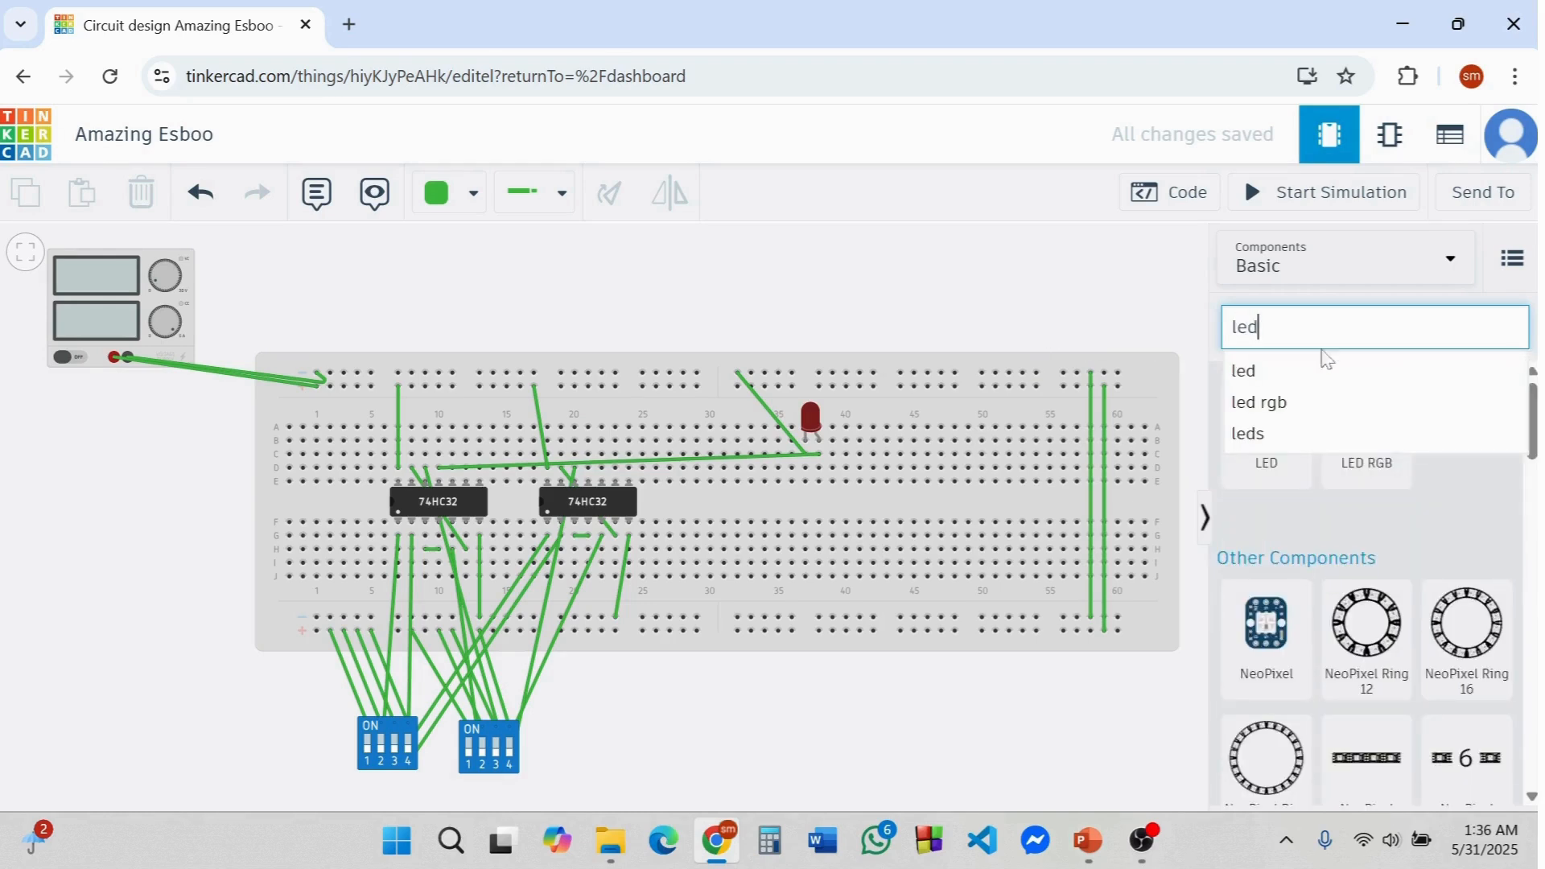
left_click(1323, 369)
left_click_drag(1265, 422, 913, 444)
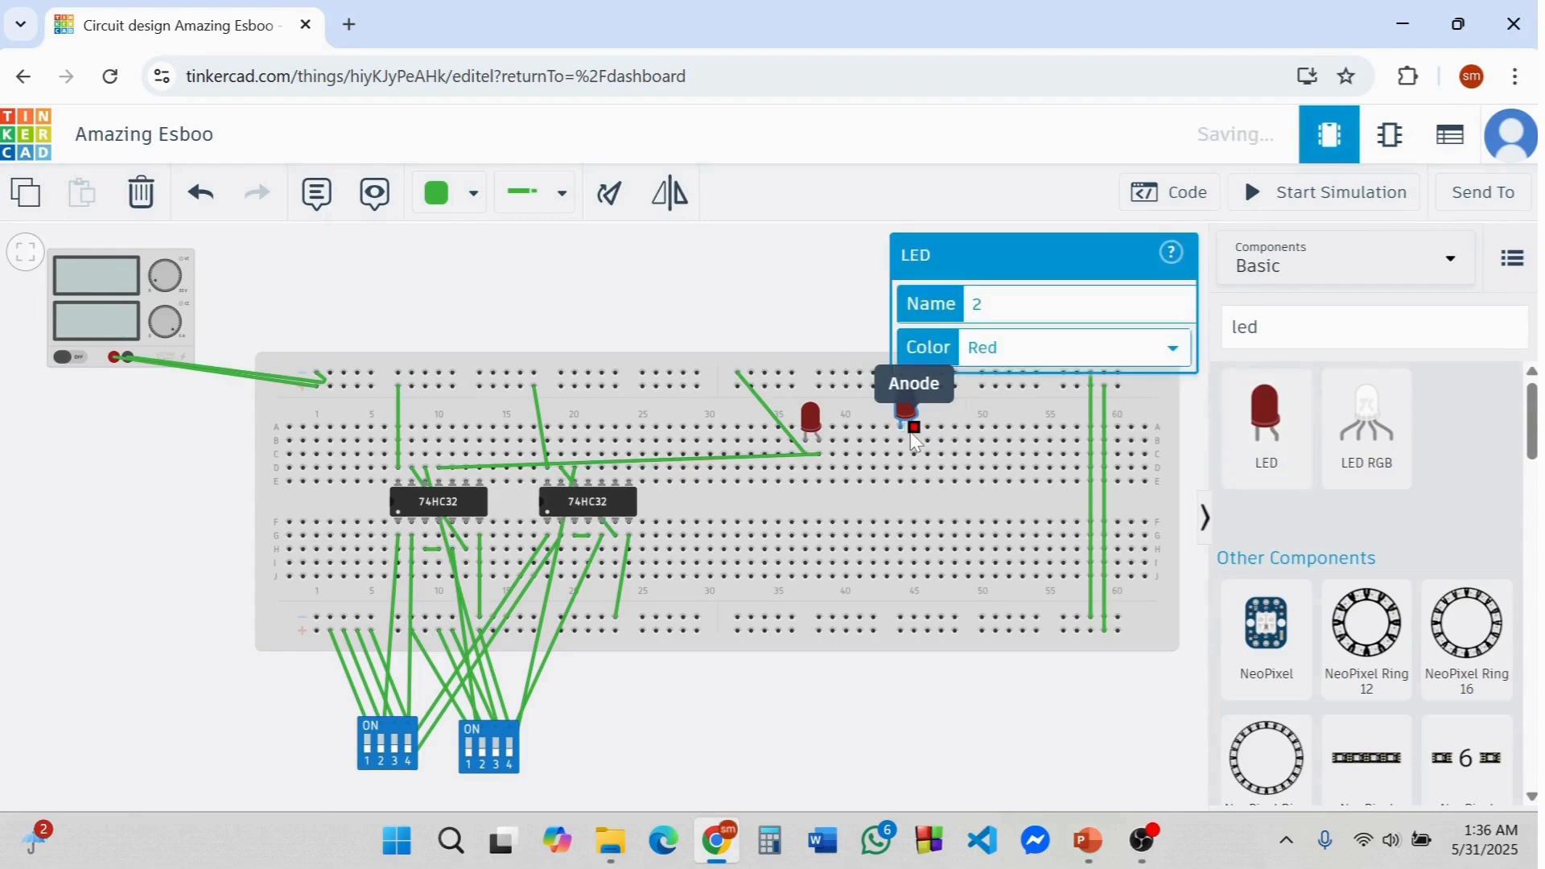
- Set the second LED's color to Green and keep the wire color green
left_click(455, 200)
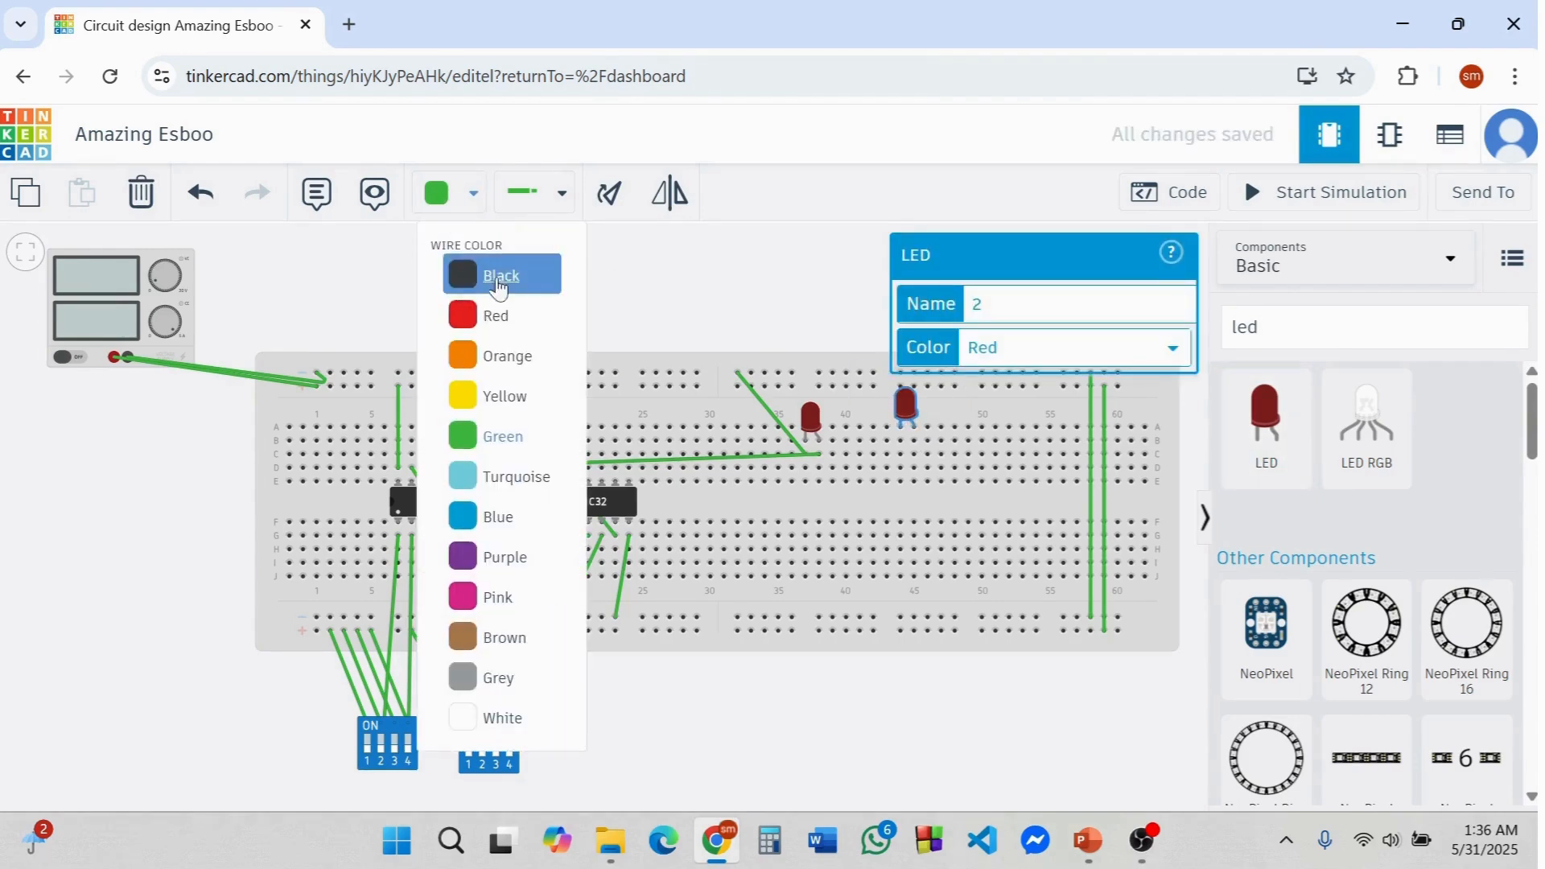
left_click(500, 438)
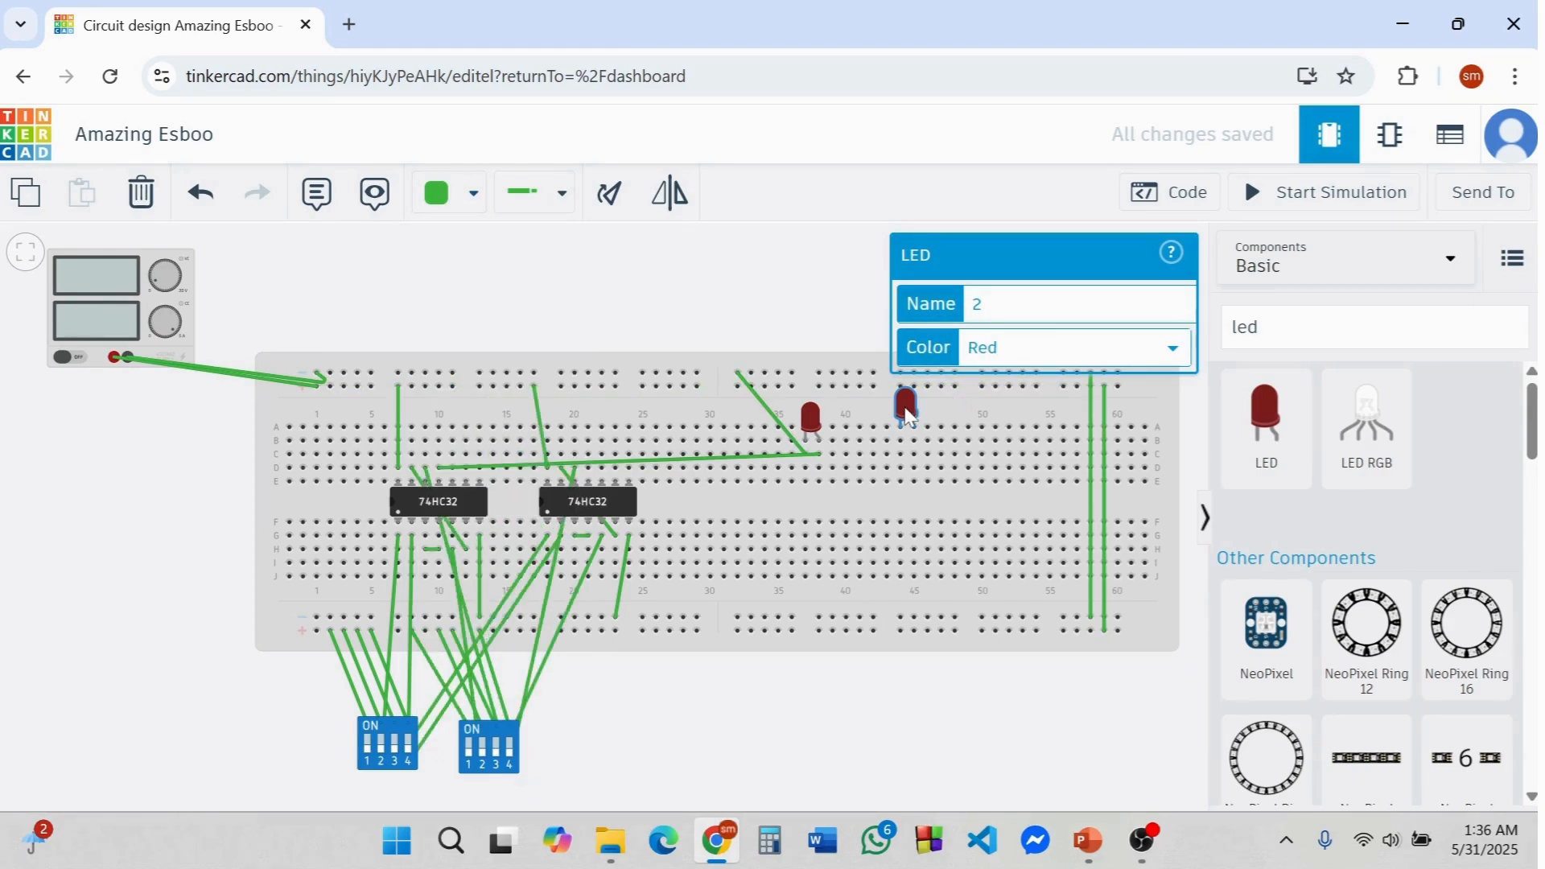
left_click(1016, 350)
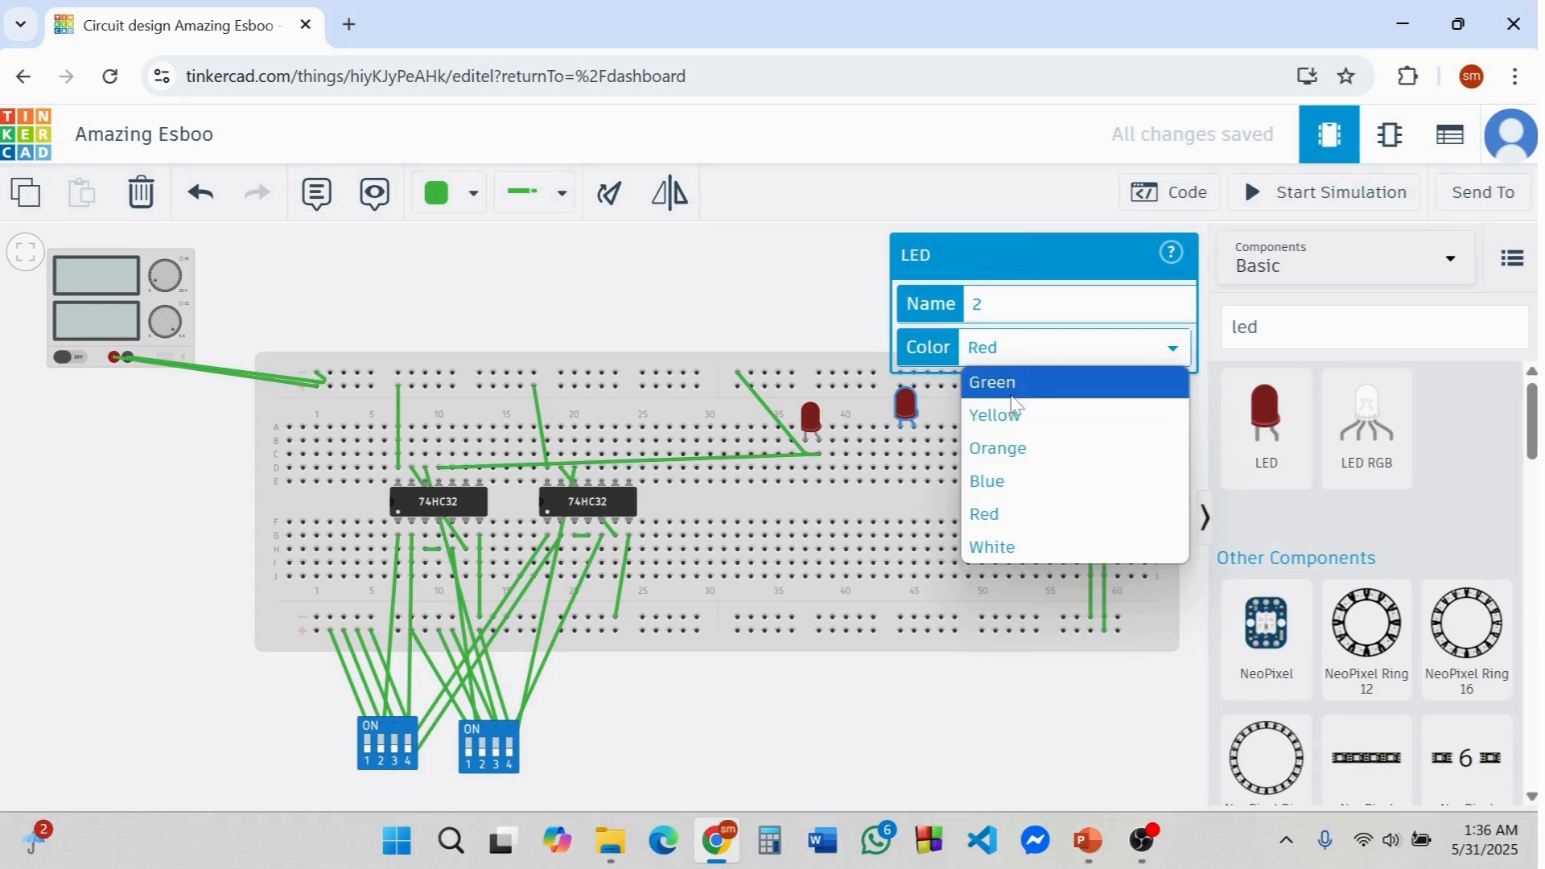
left_click(1018, 385)
left_click(931, 676)
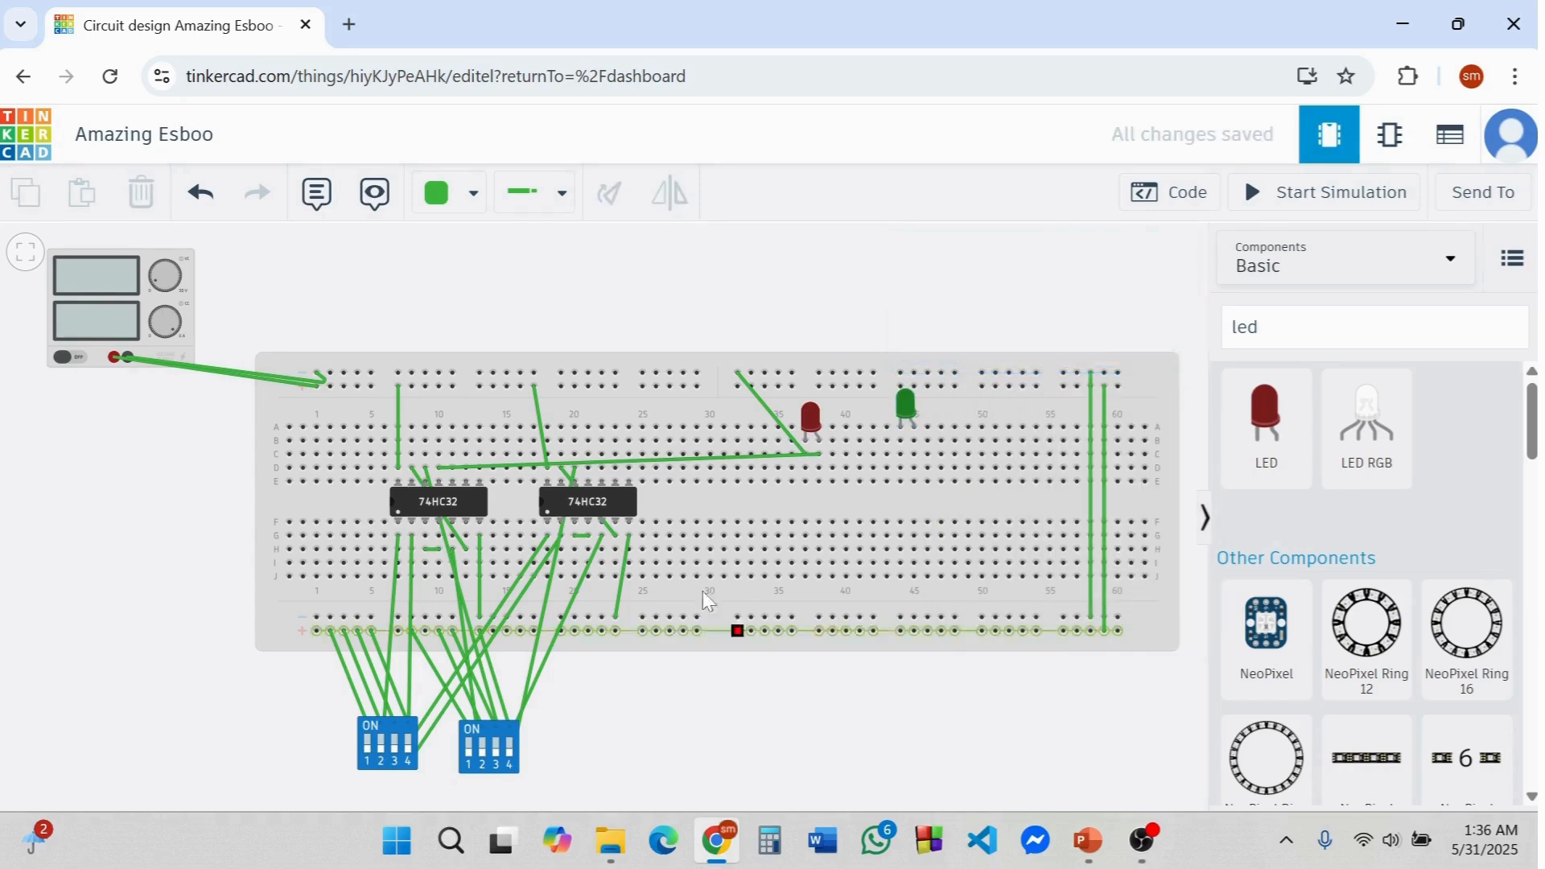
- Wire the second 74HC32's column 21 in row D to column 45 in row B, and the green LED's cathode to the upper negative rail
left_click(601, 475)
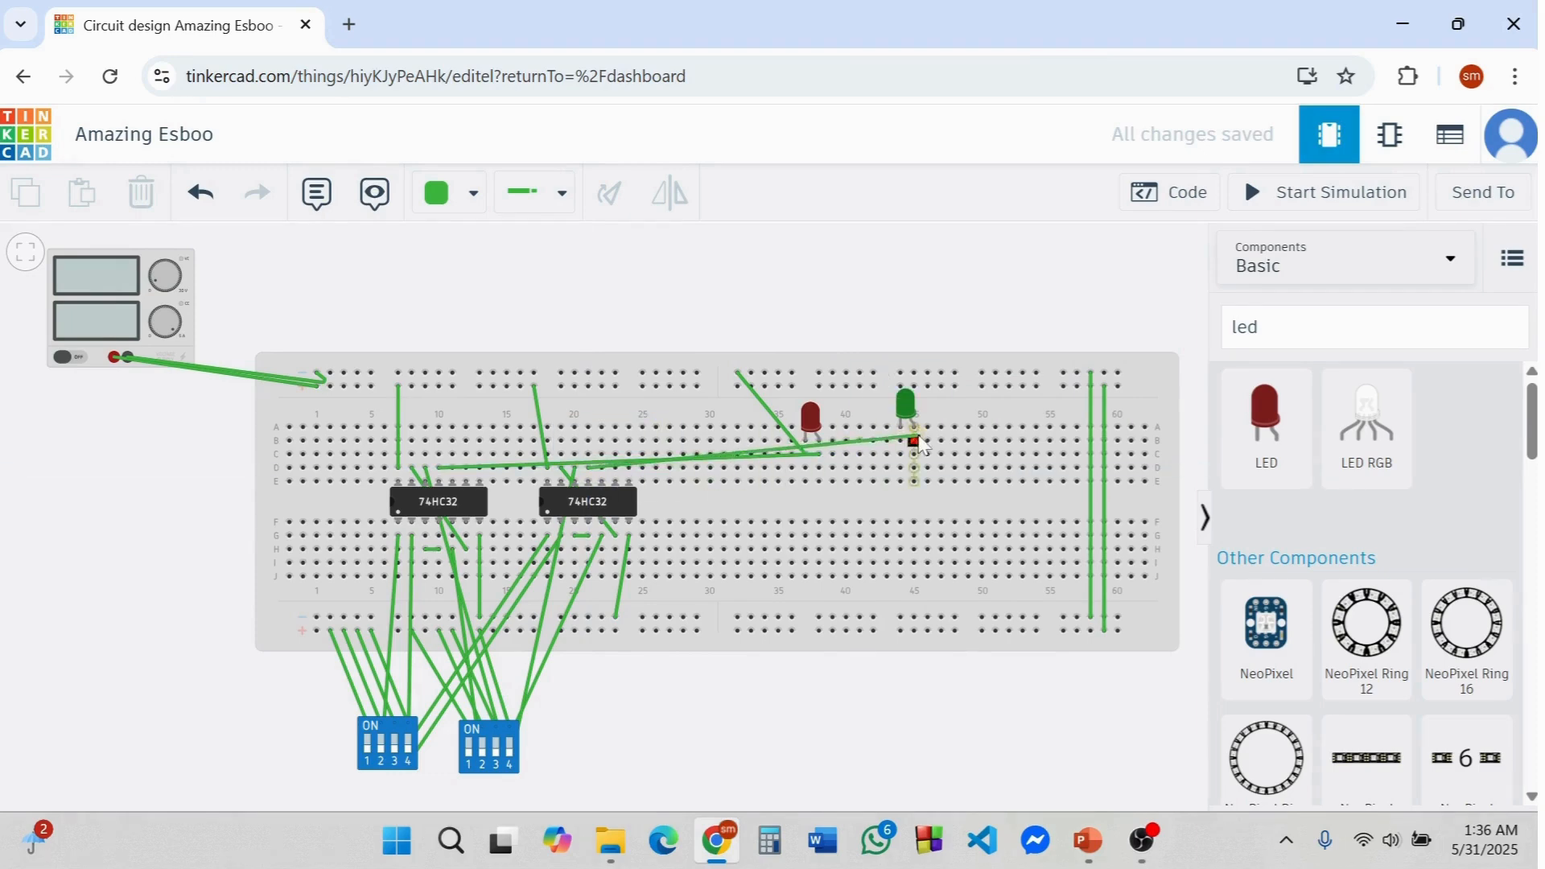
left_click(909, 442)
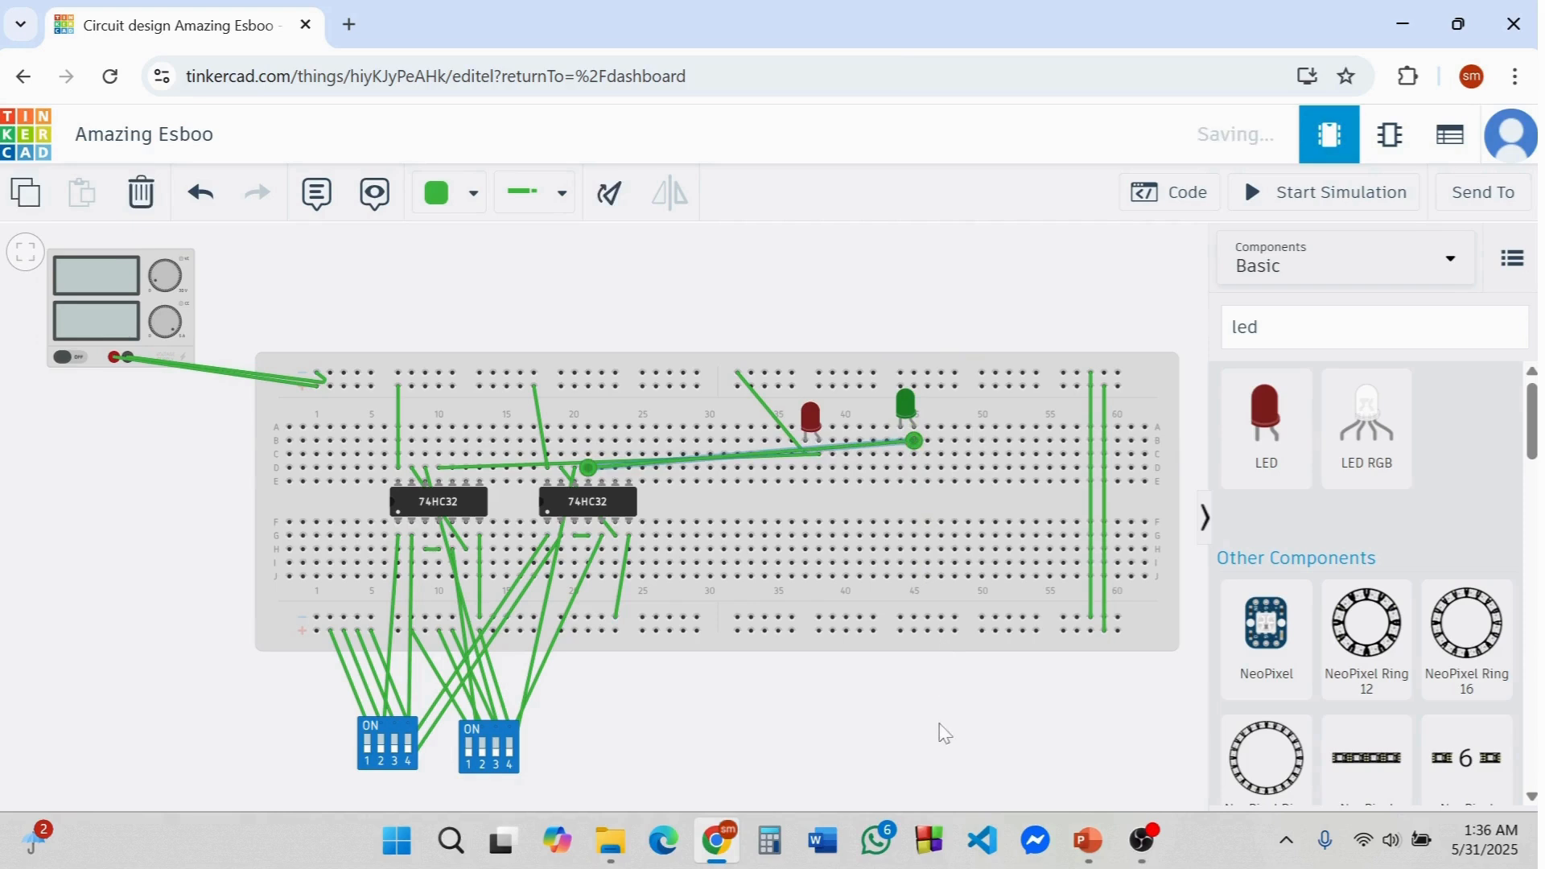
left_click(933, 695)
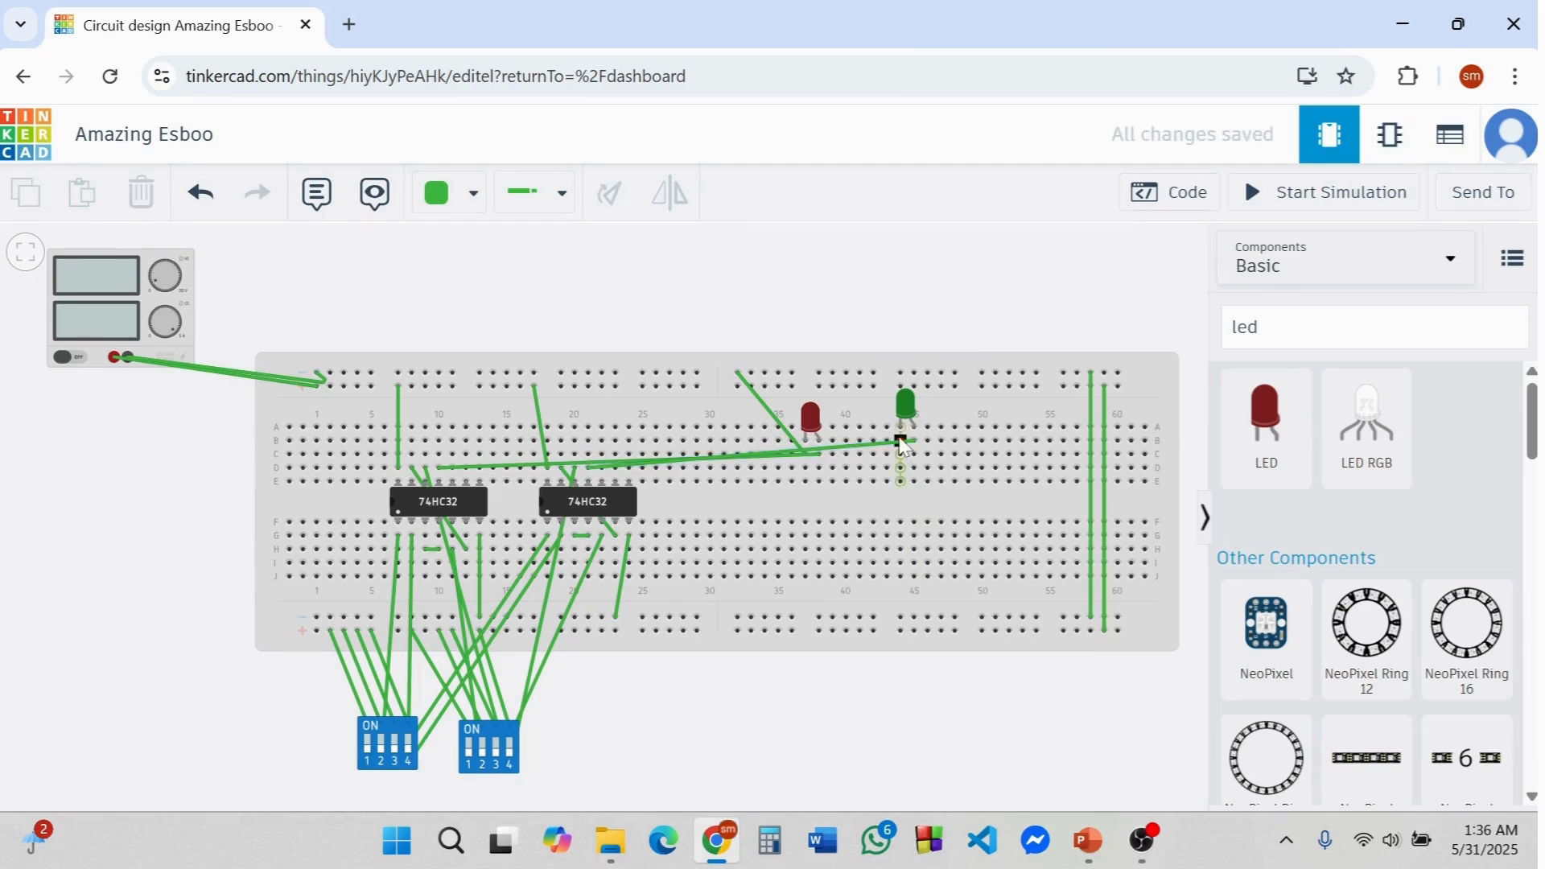
left_click(901, 431)
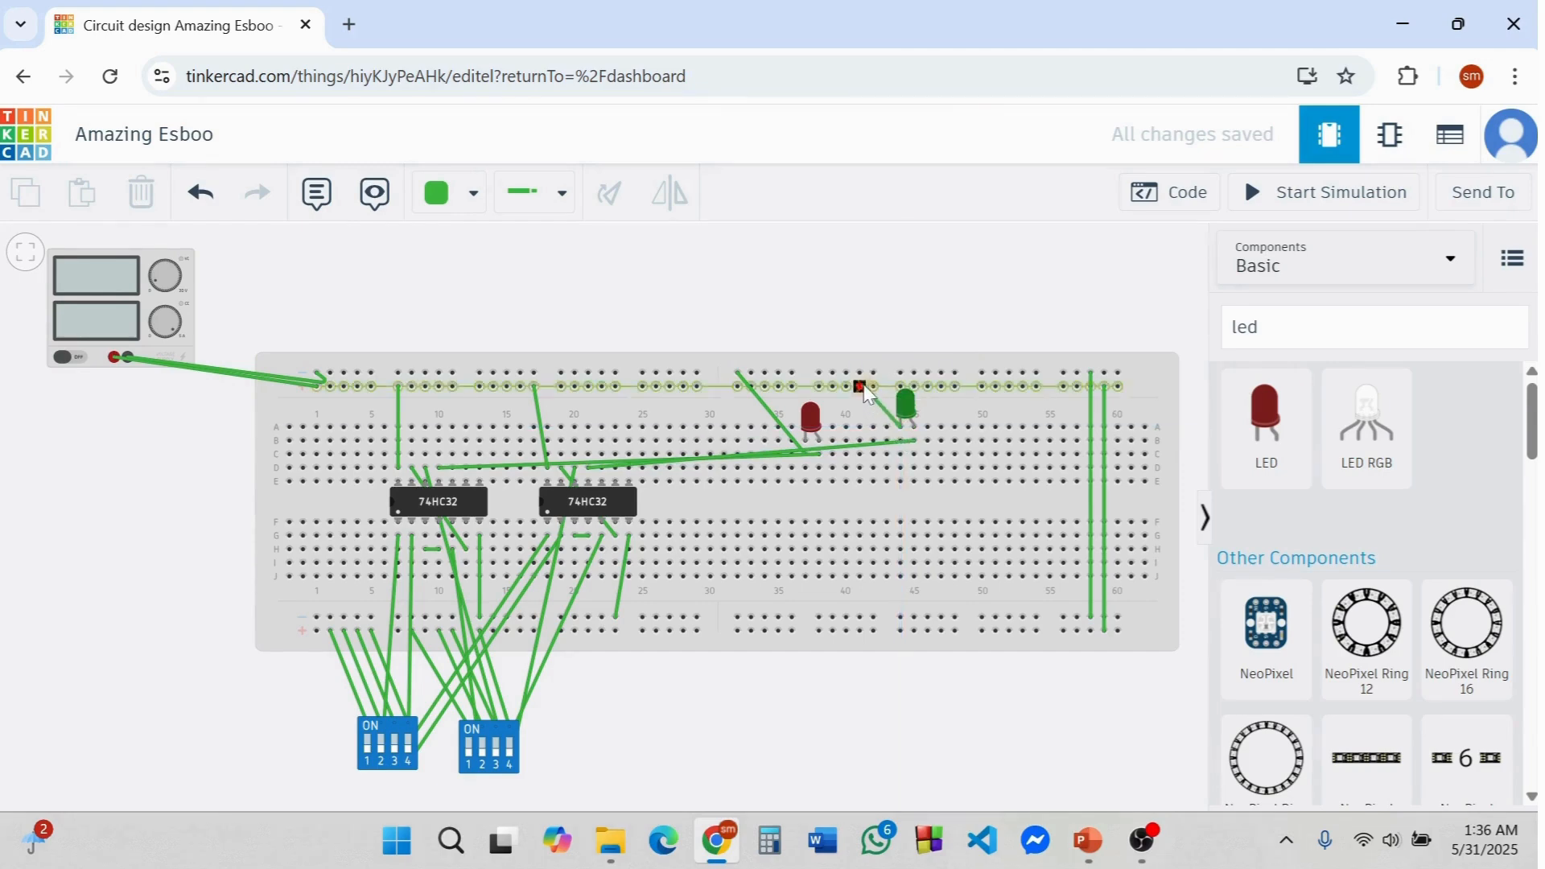
left_click(860, 373)
left_click(866, 322)
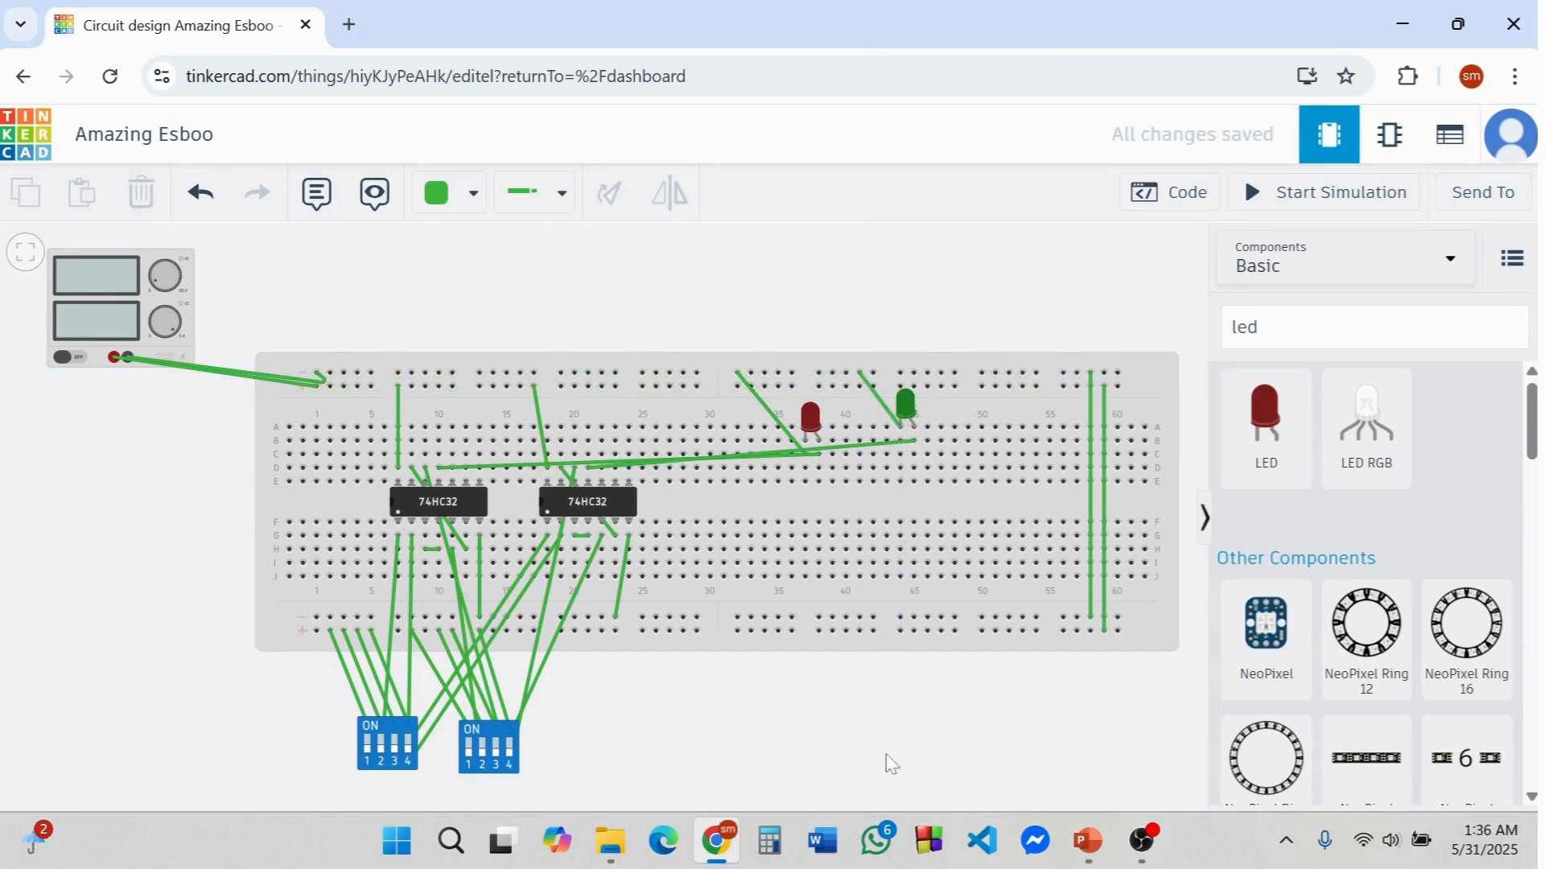
- Check the encoder expressions in PowerPoint, and in Tinkercad start the simulation and toggle switch 2 of the left DIP switch
left_click(1088, 841)
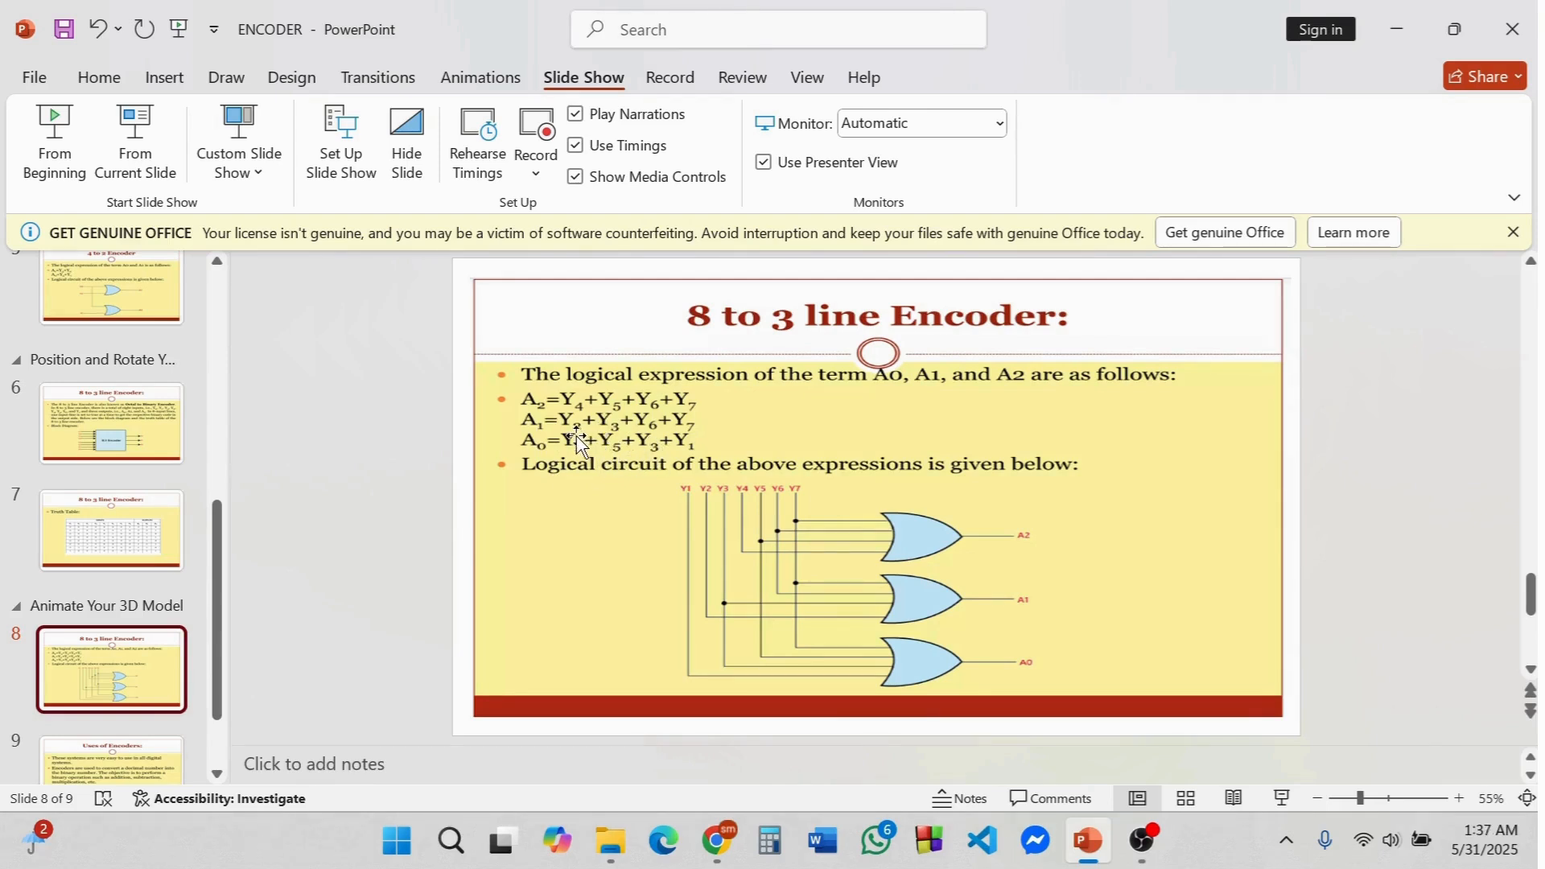
left_click(1081, 855)
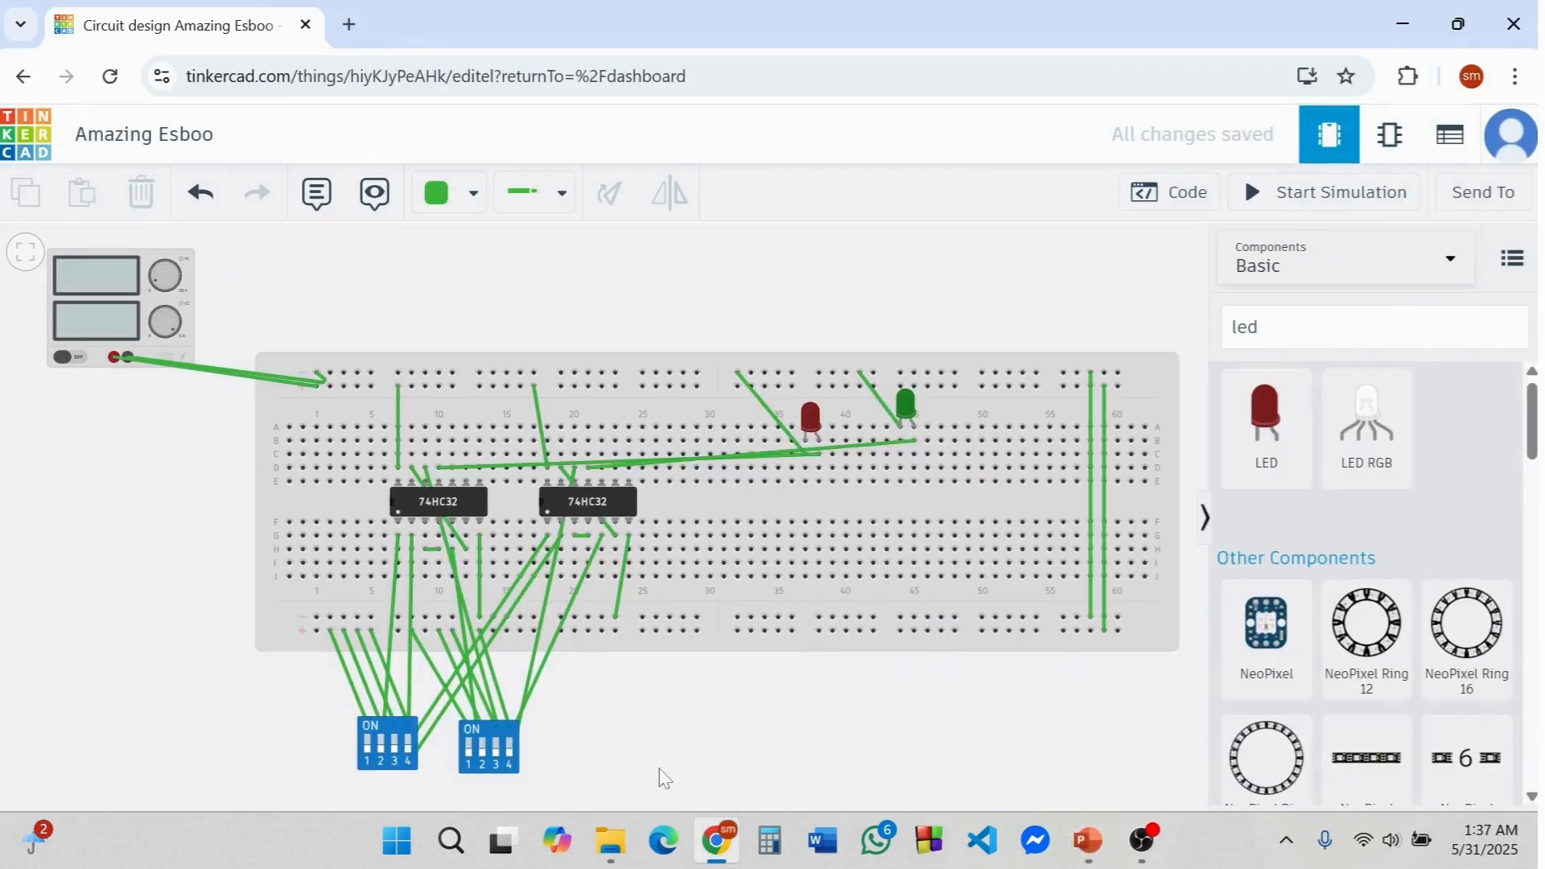
left_click(1312, 194)
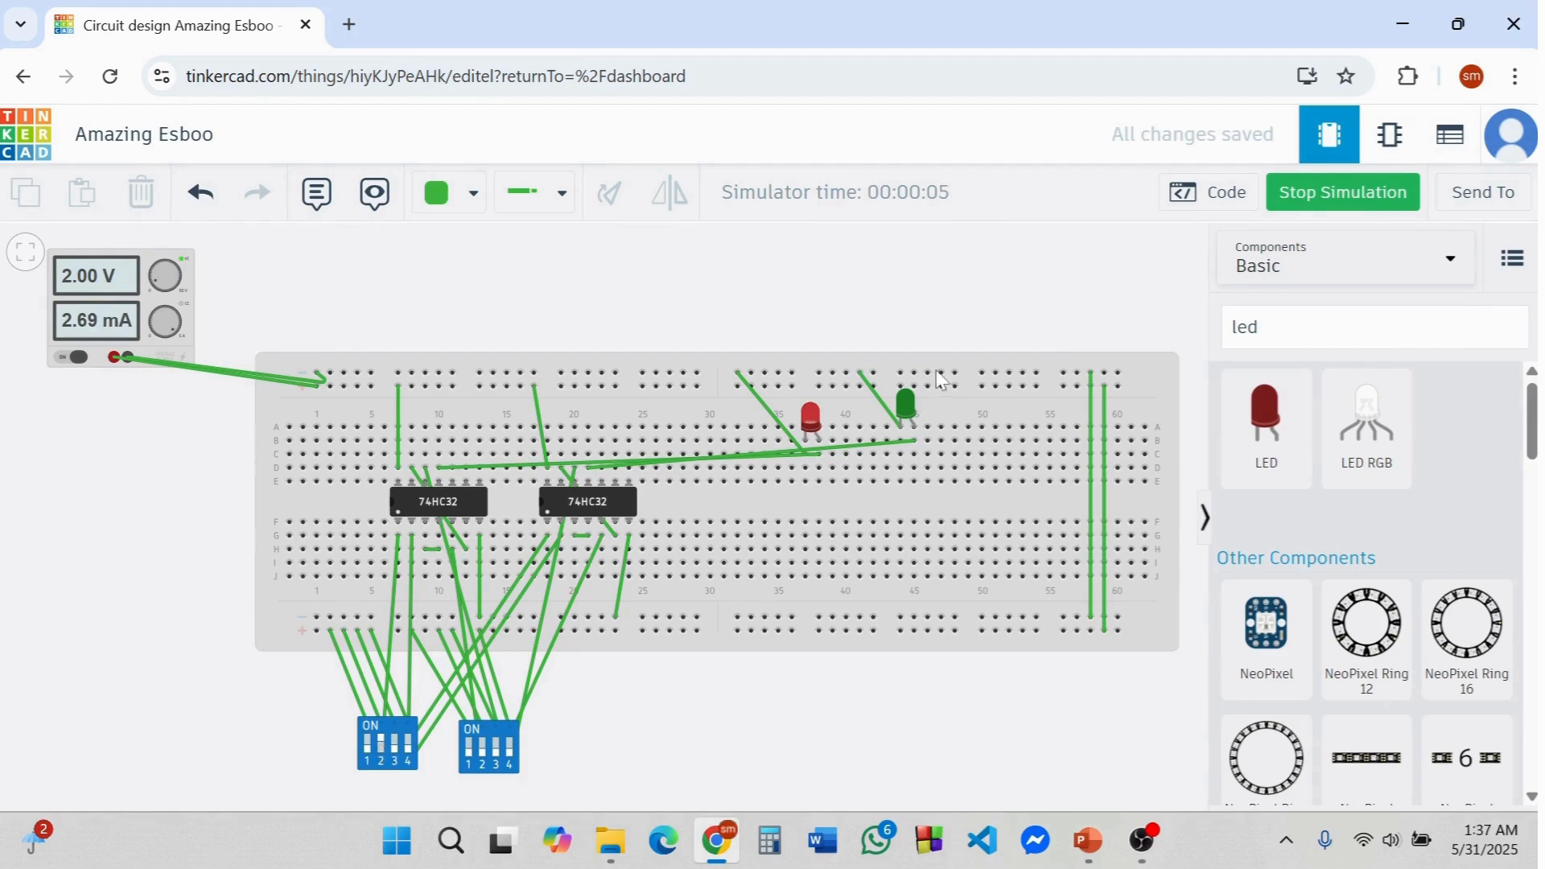
left_click(385, 753)
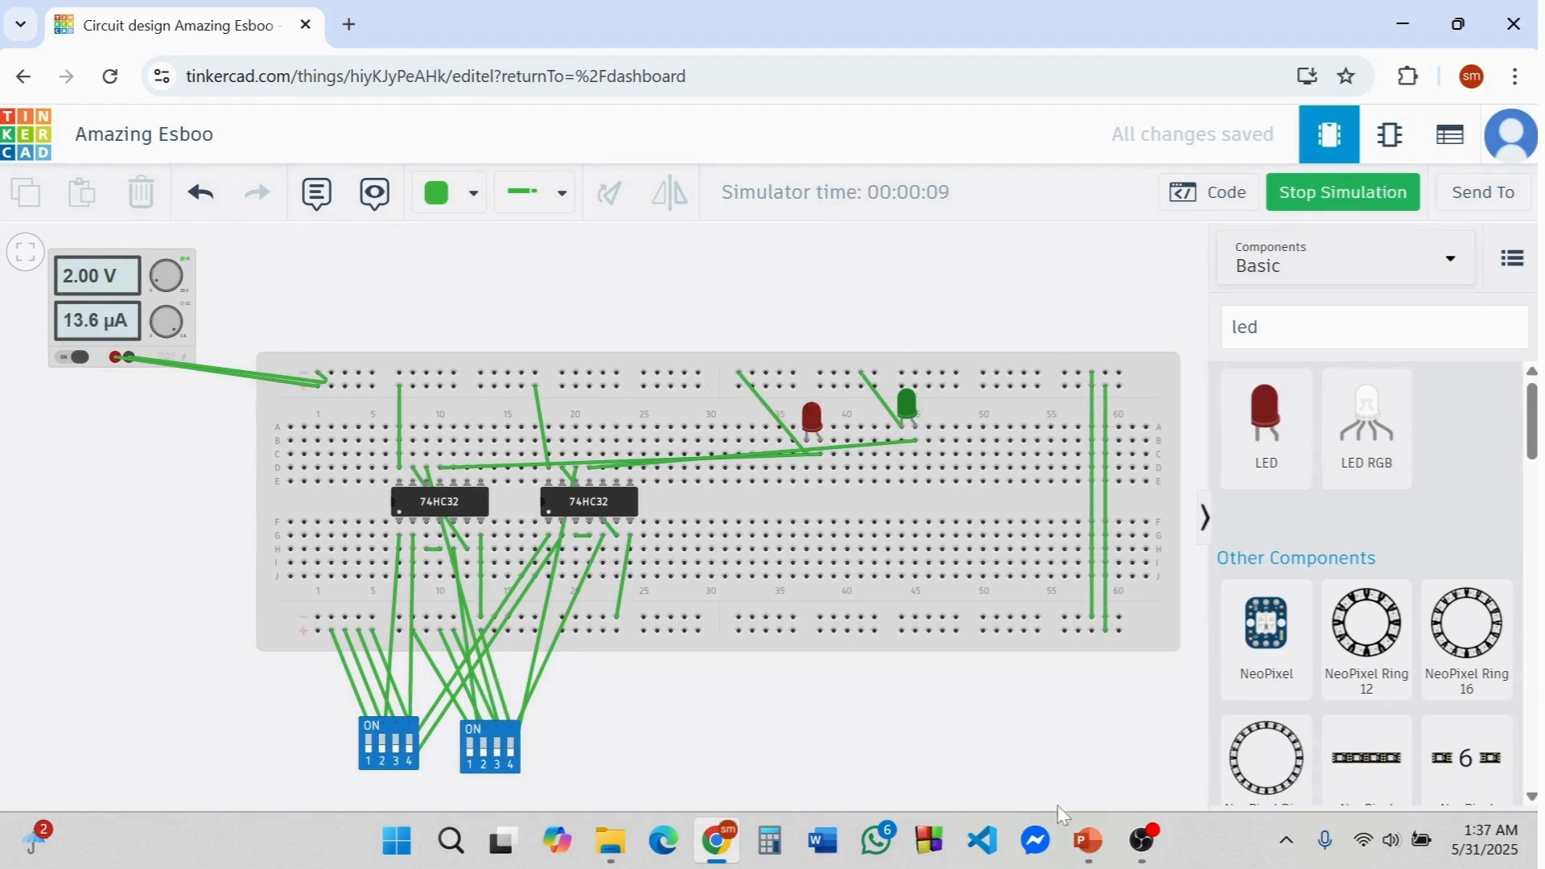
- Test switch 3 of the left DIP and switch 4 of the right DIP against the PowerPoint expressions, and stop the Tinkercad simulation
left_click(1088, 841)
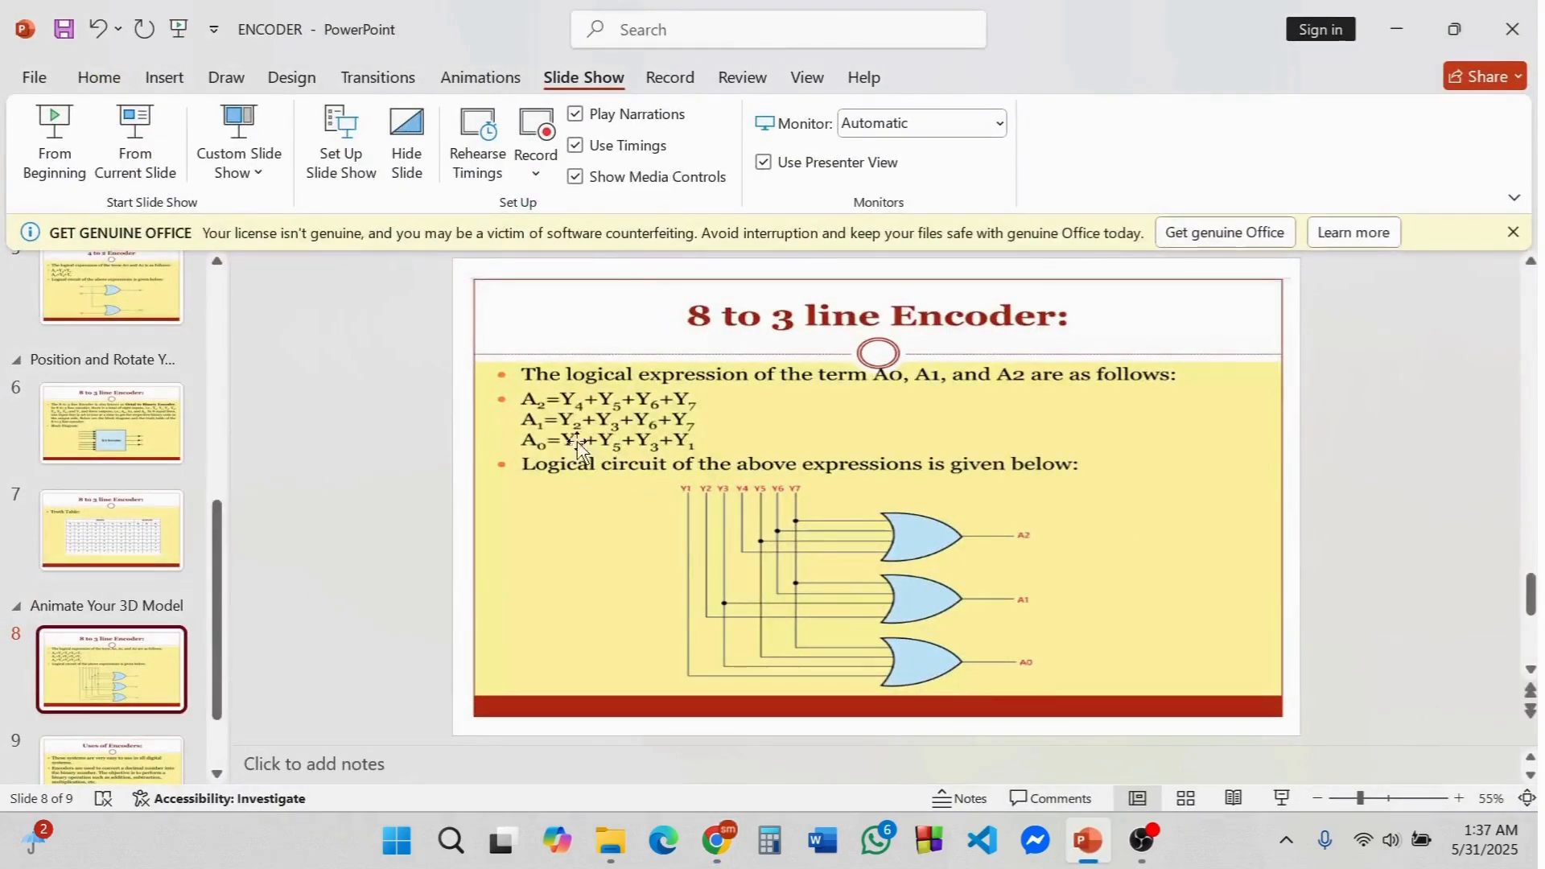
left_click(1084, 845)
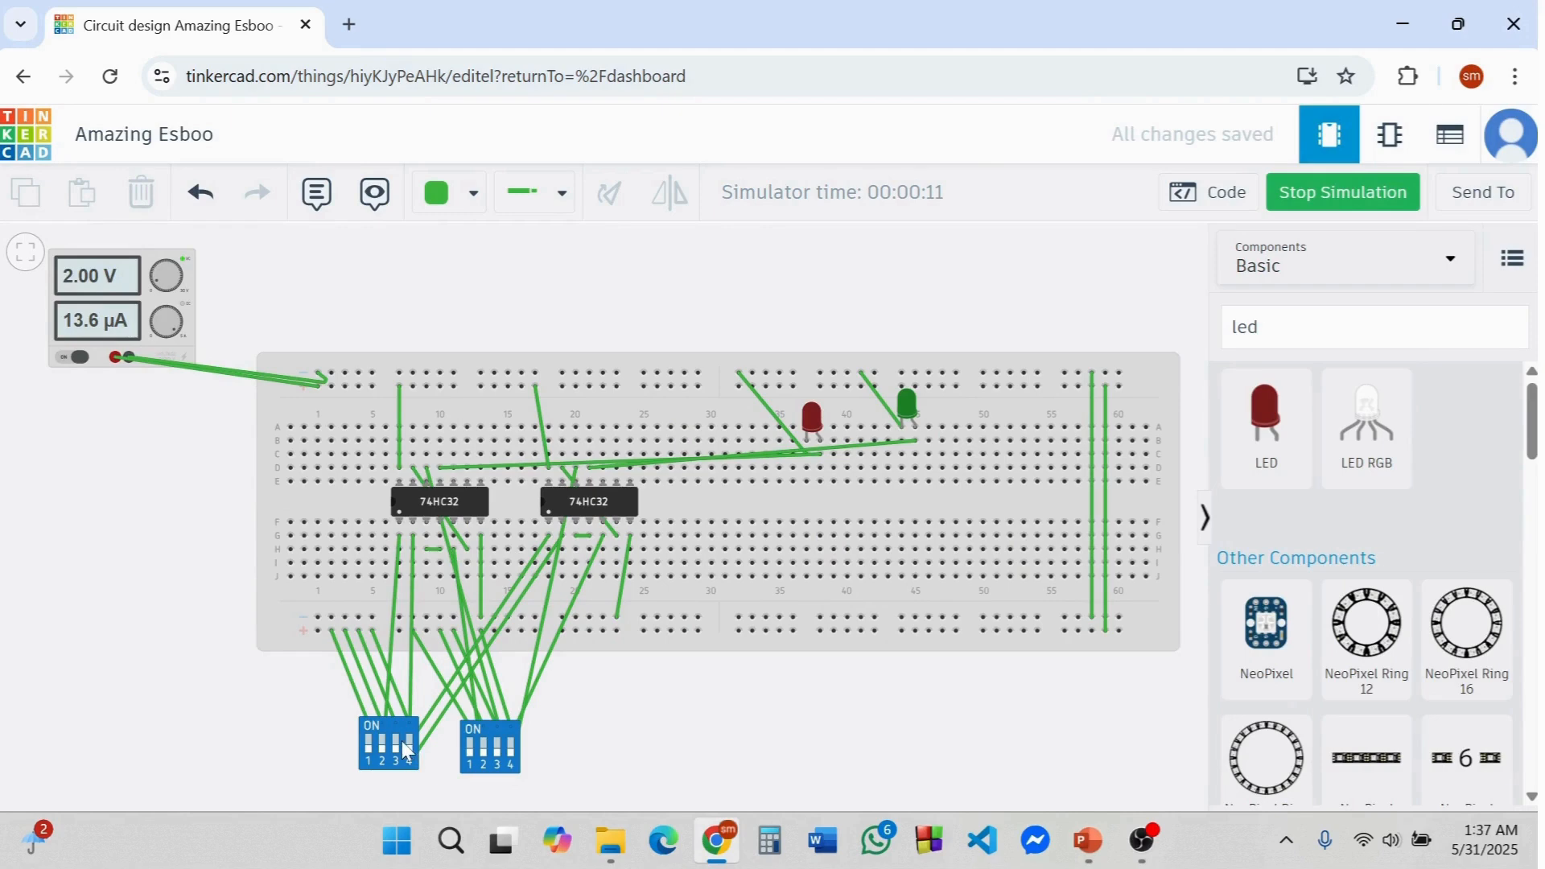
left_click(402, 741)
left_click(395, 748)
left_click(512, 752)
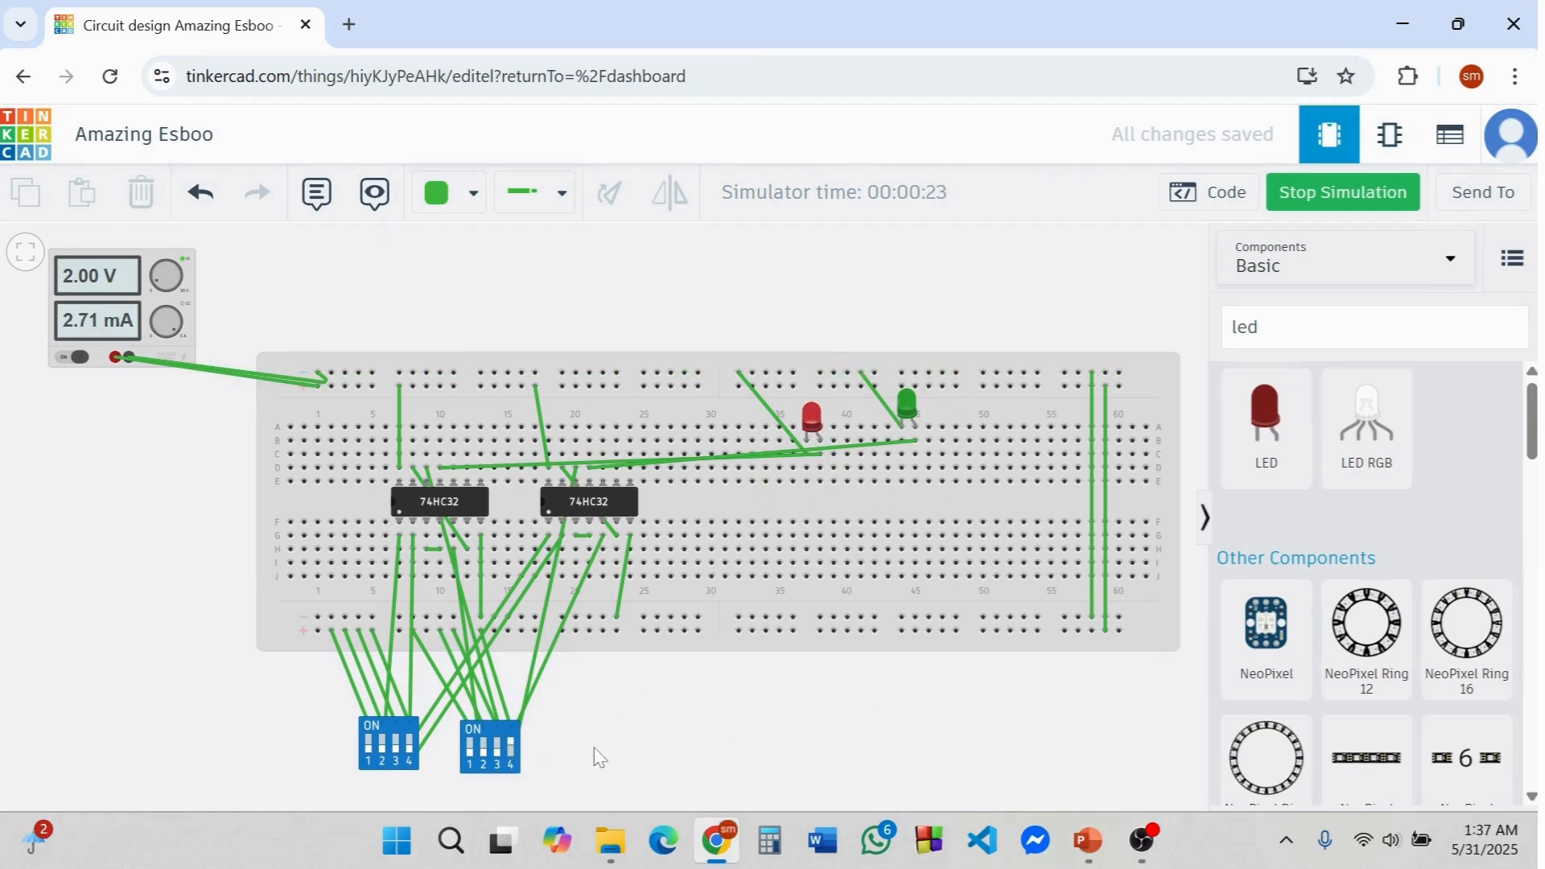
left_click(513, 752)
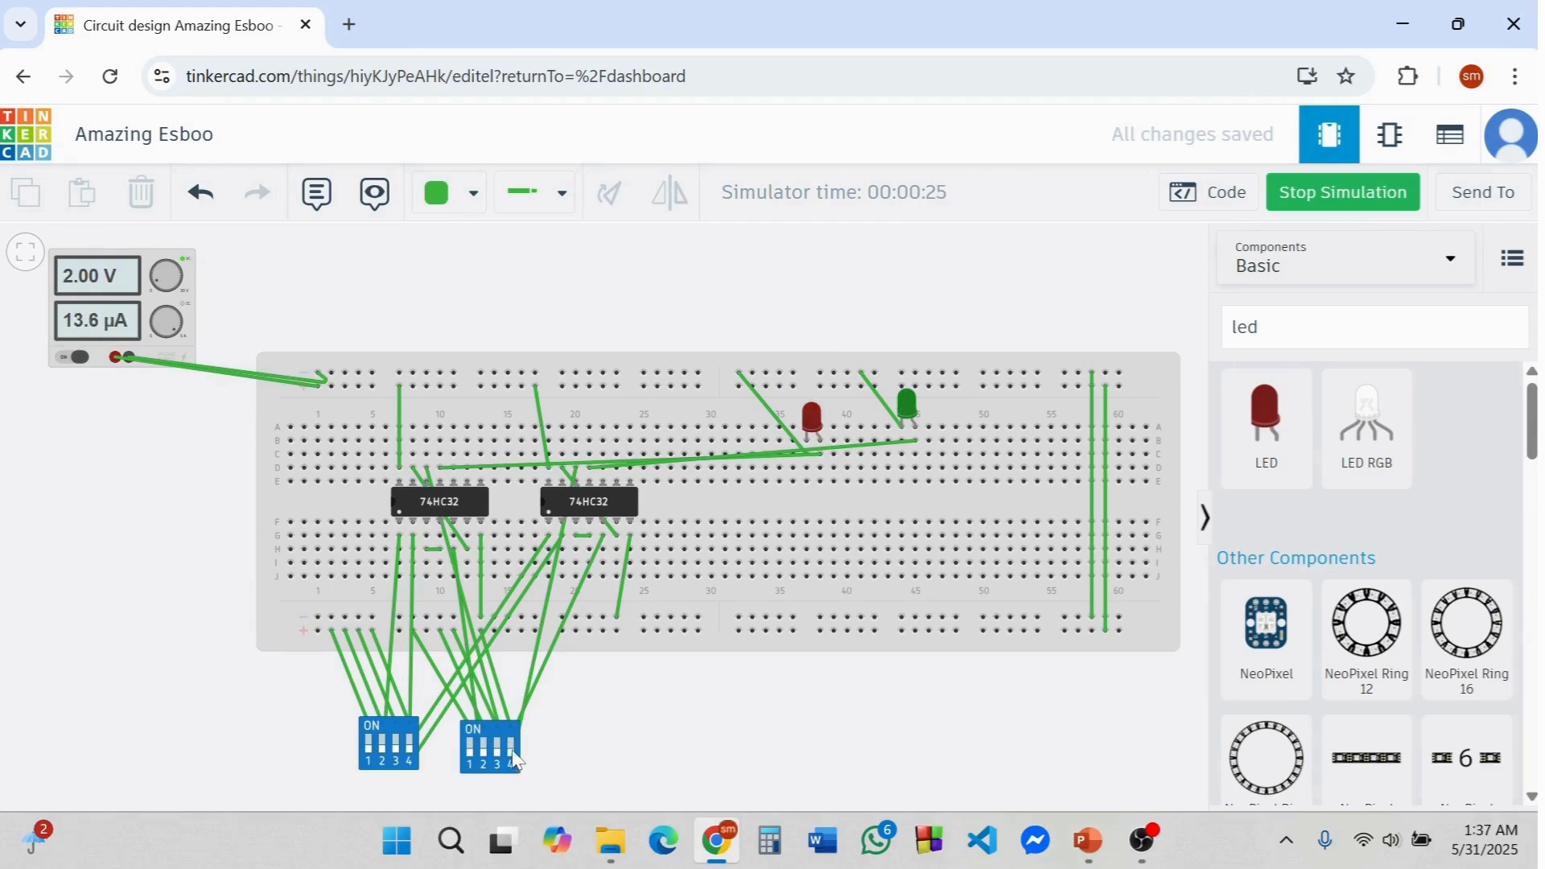
left_click(1084, 843)
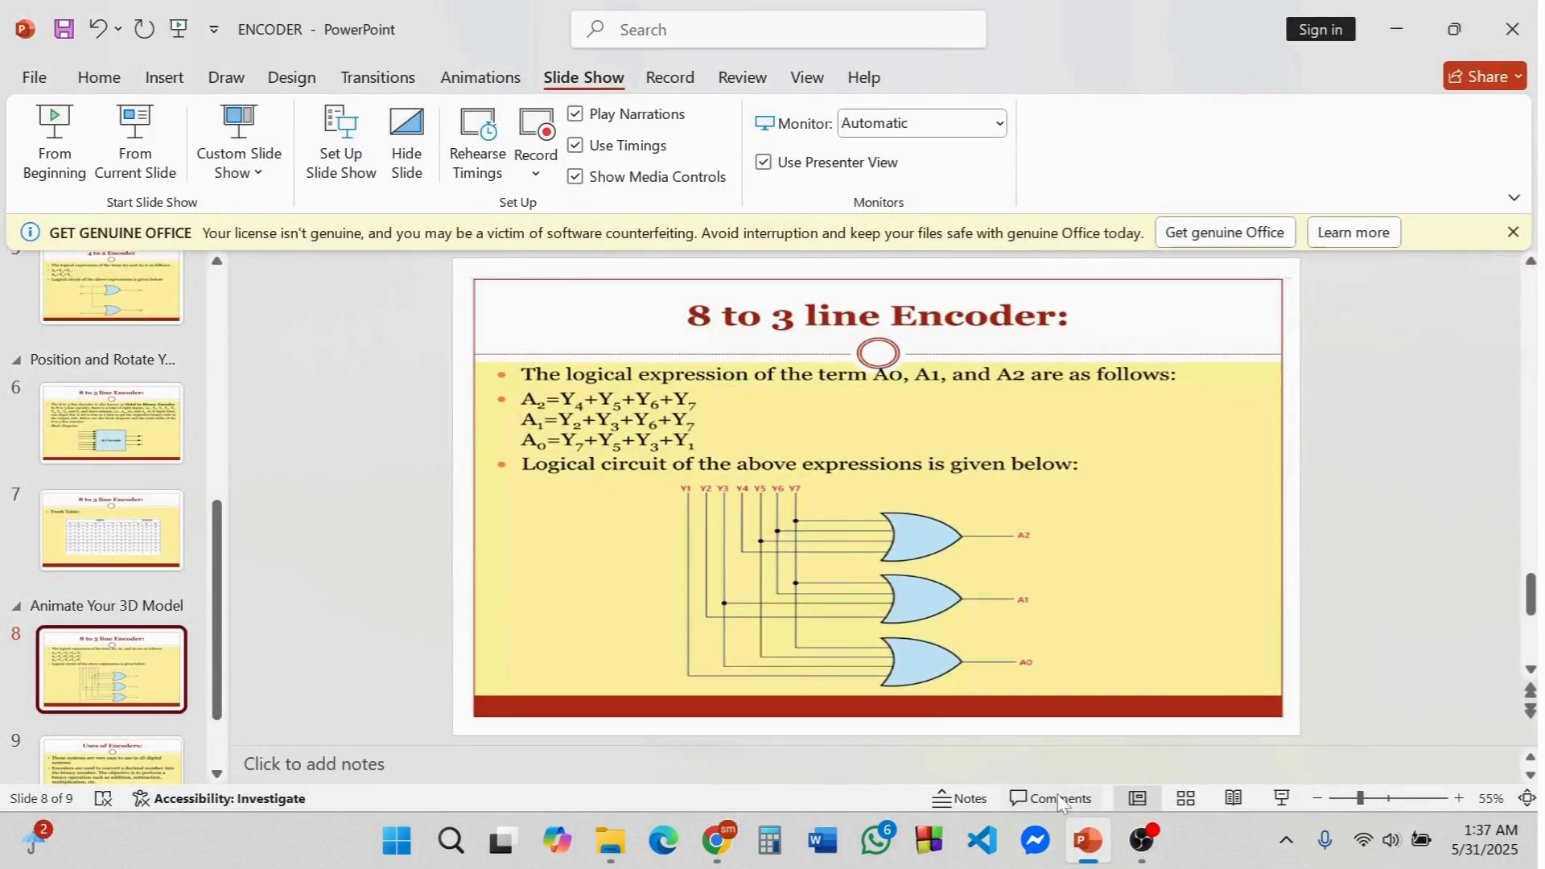
left_click(1088, 841)
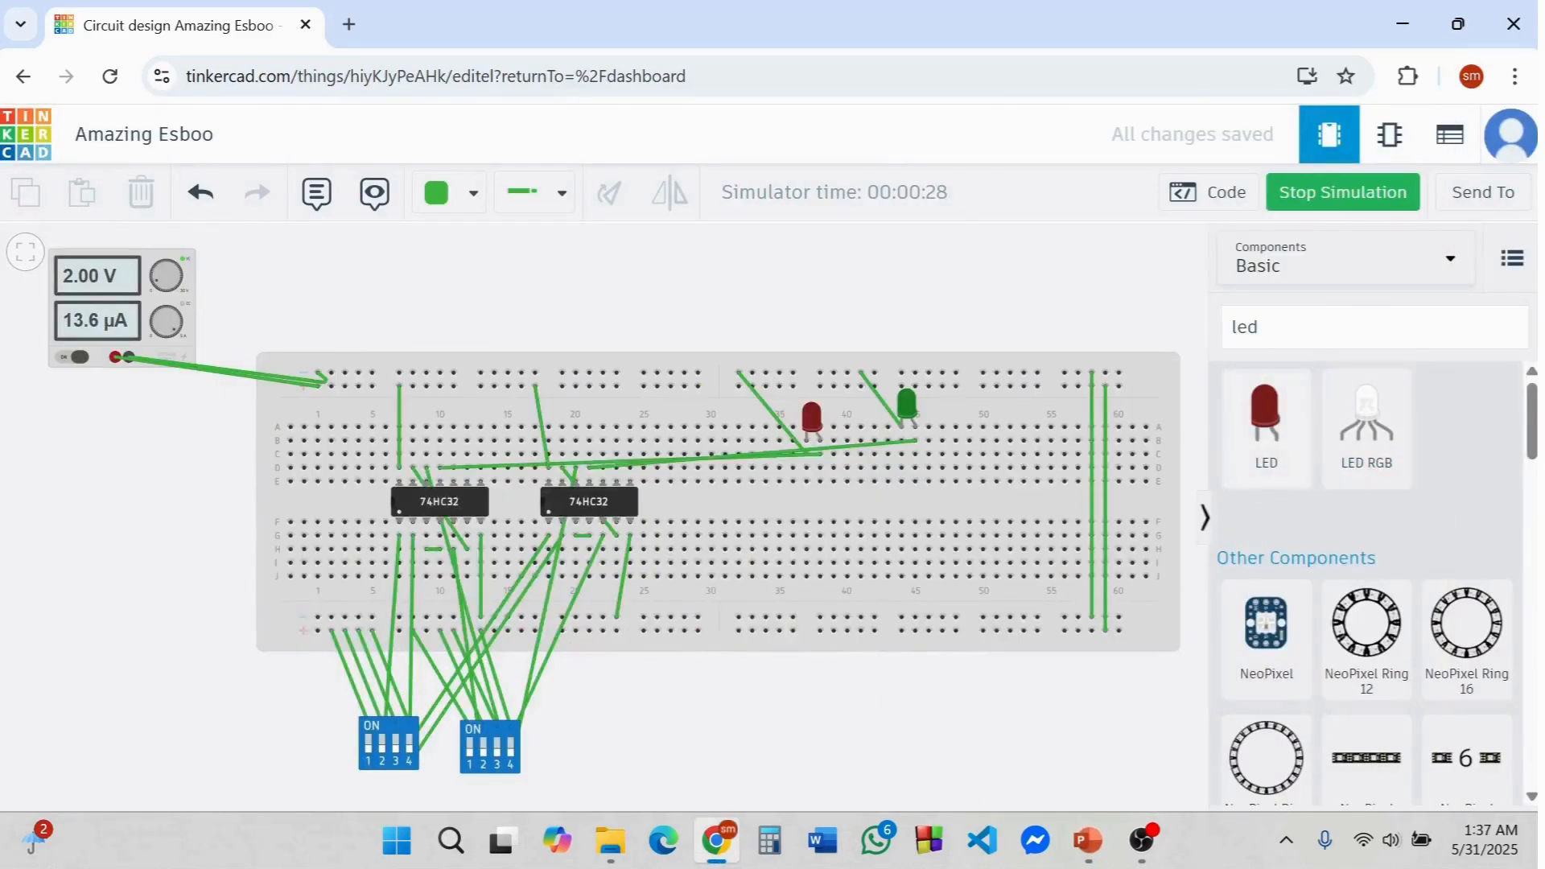
left_click(1321, 201)
- Search the components for 7432 and place a third Quad OR gate across the breadboard's centre gap at columns 30 to 36
left_click(1319, 327)
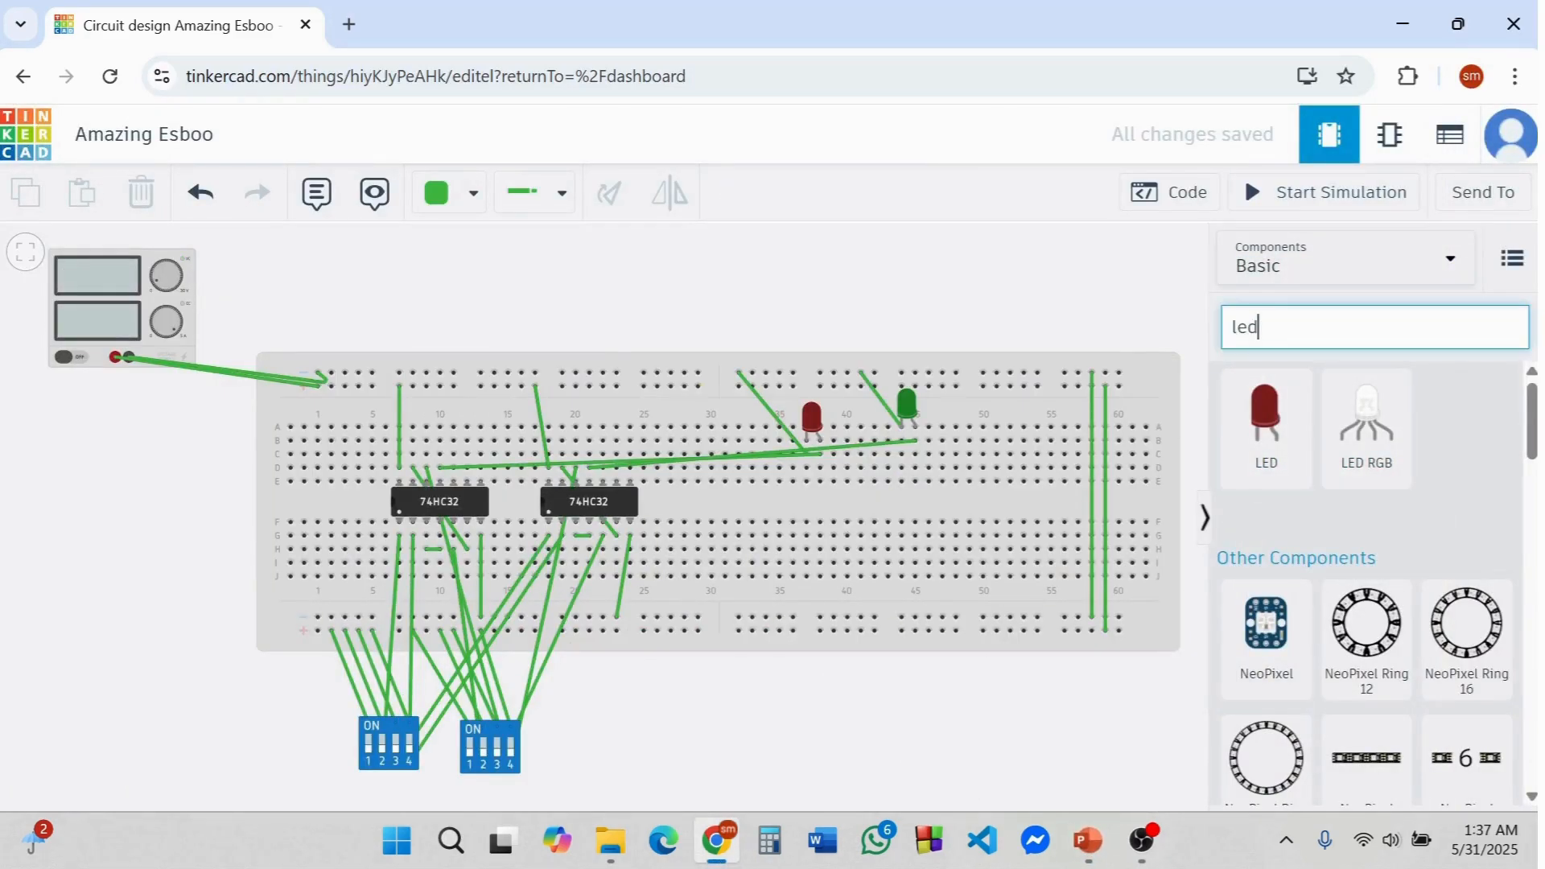
key("BackSpace")
key("BackSpace")
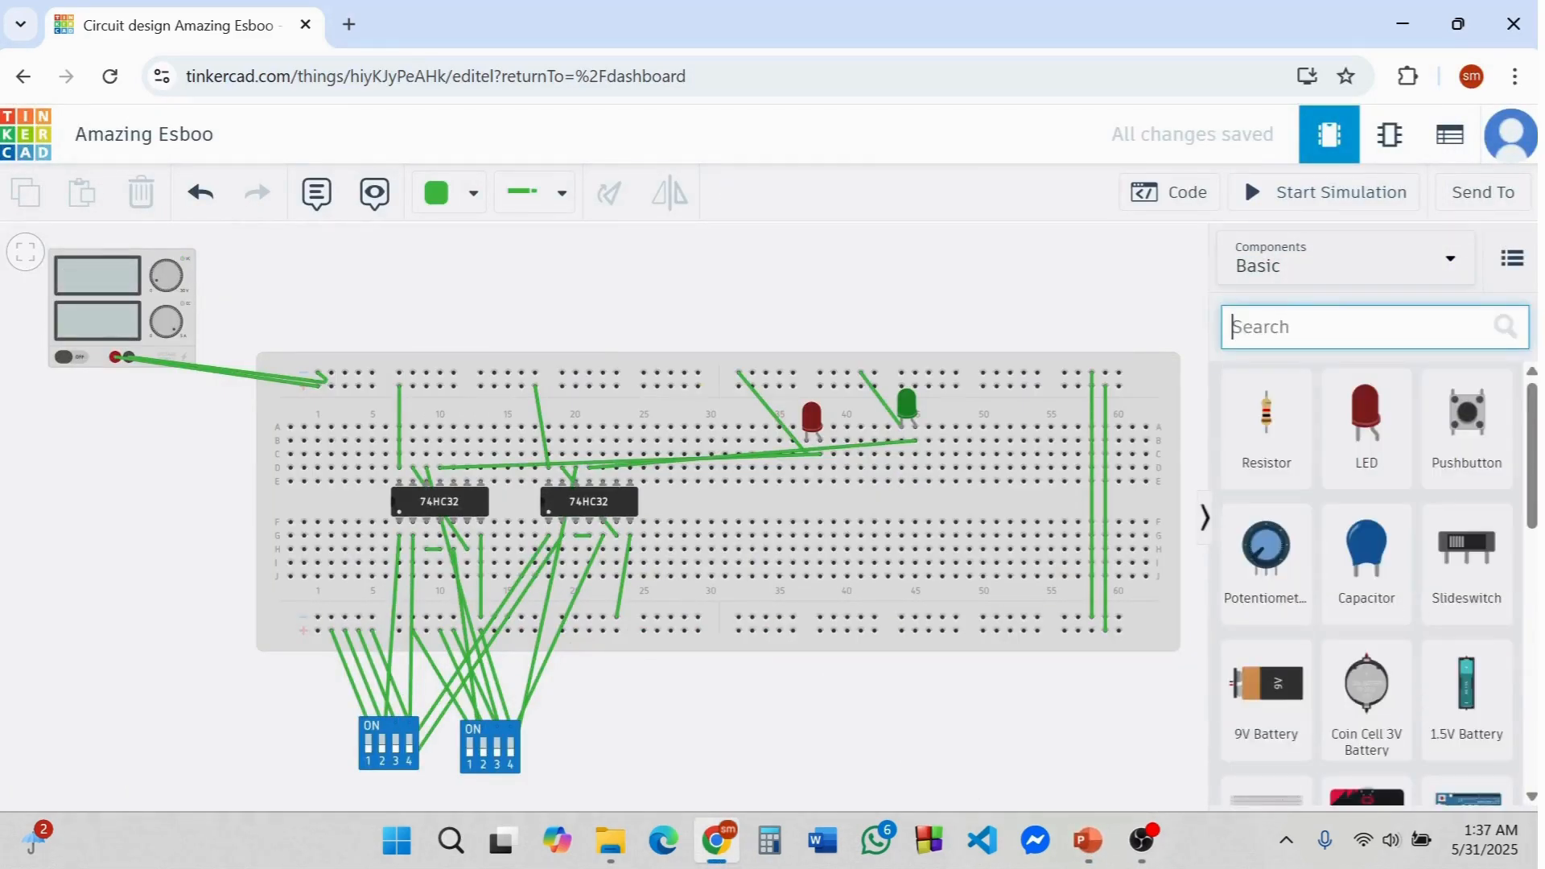
type("7432")
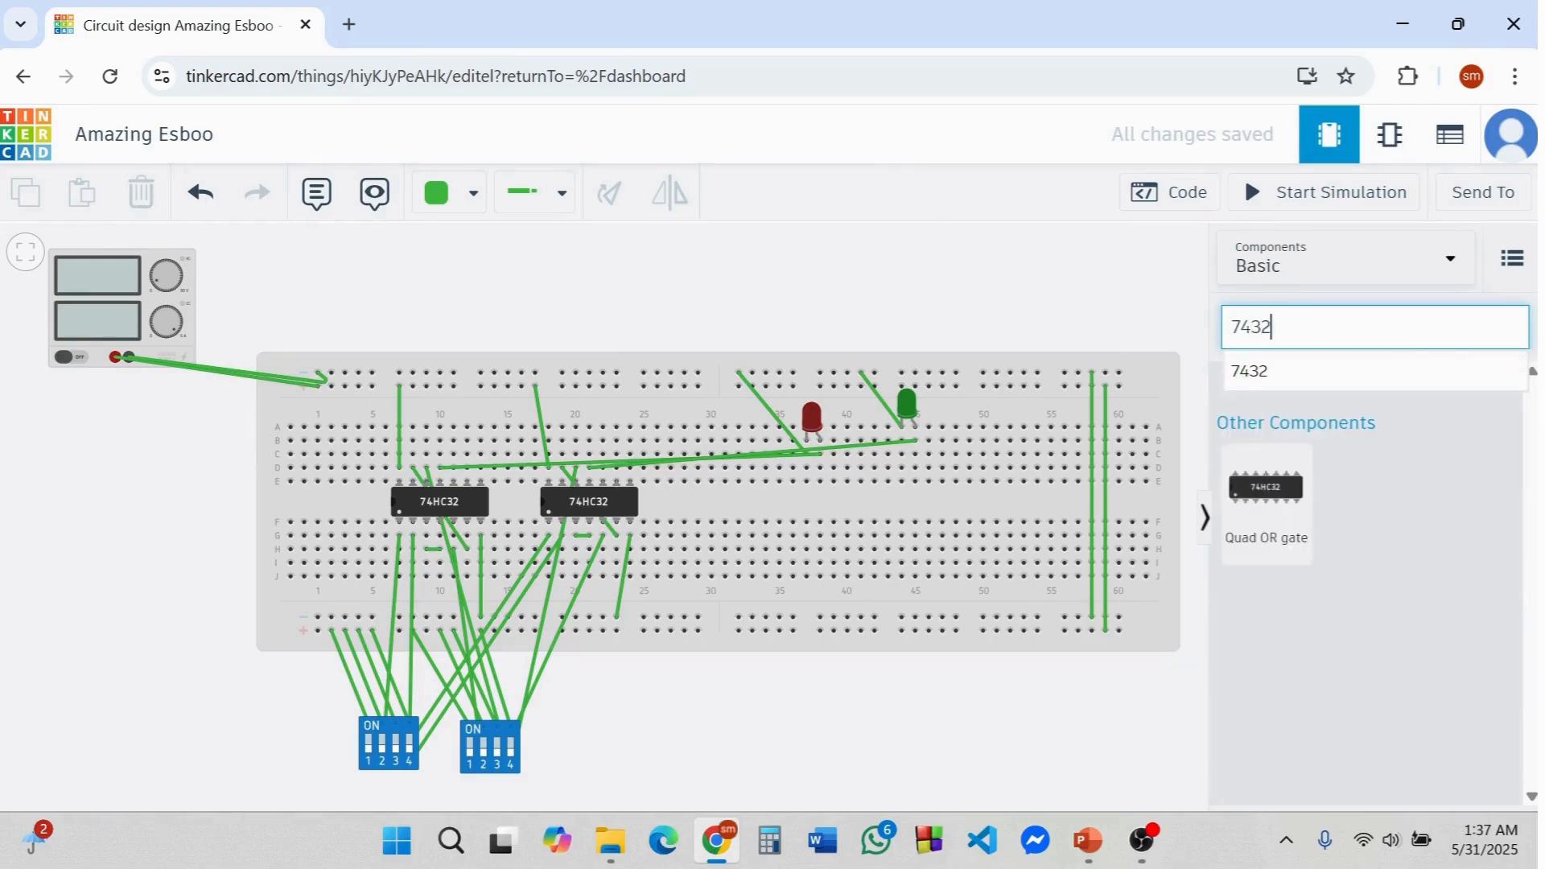
left_click_drag(1265, 483, 756, 516)
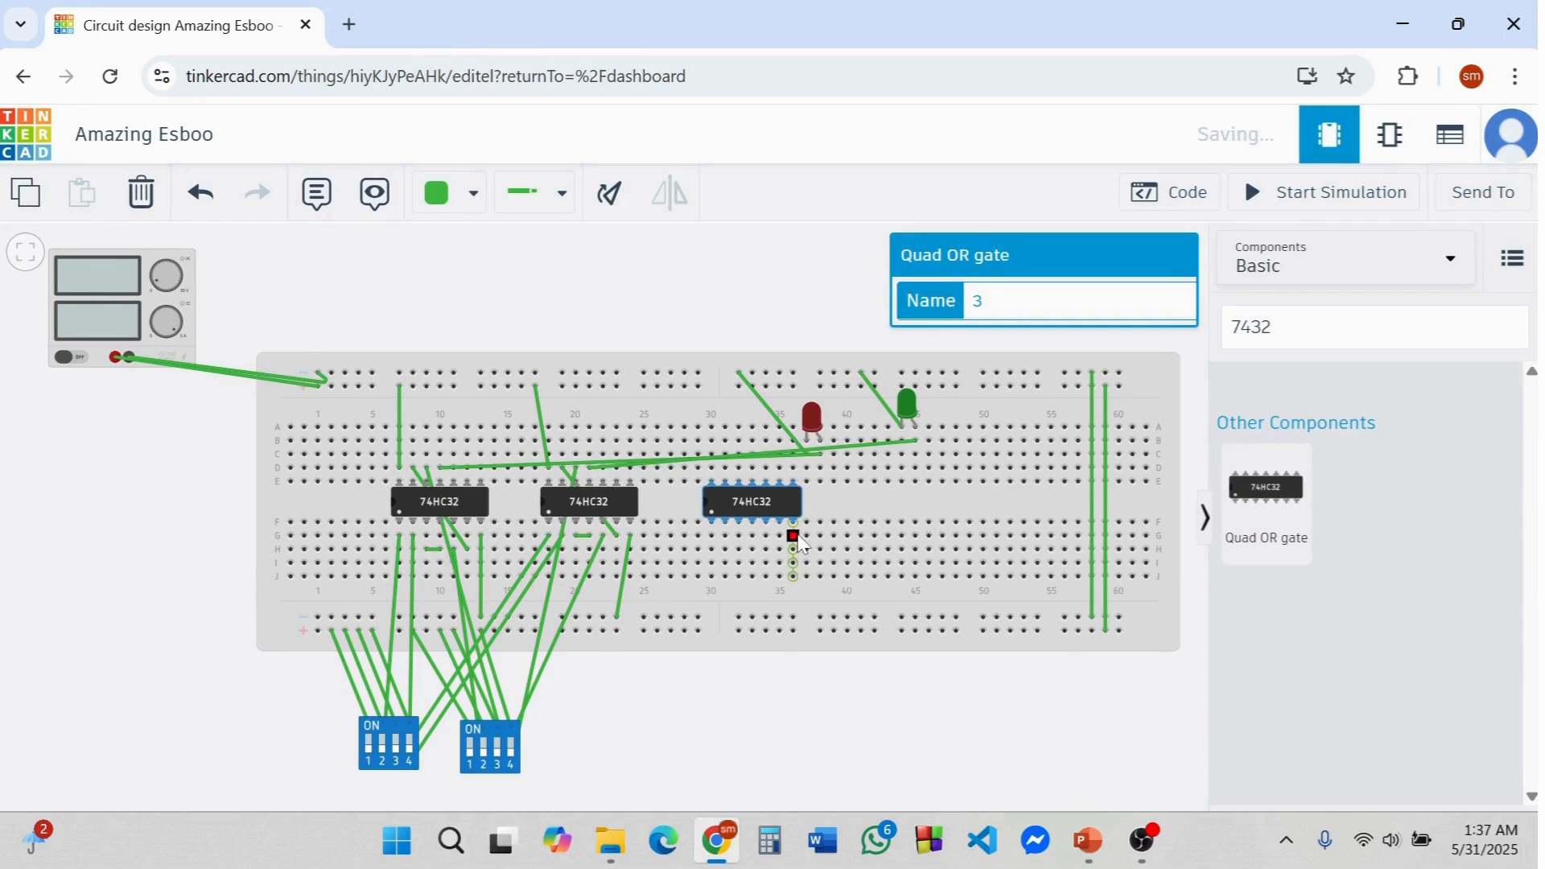
- Wire the third 74HC32's column 36 in row G to the lower negative rail and column 30 in row D to the upper positive rail
left_click(794, 536)
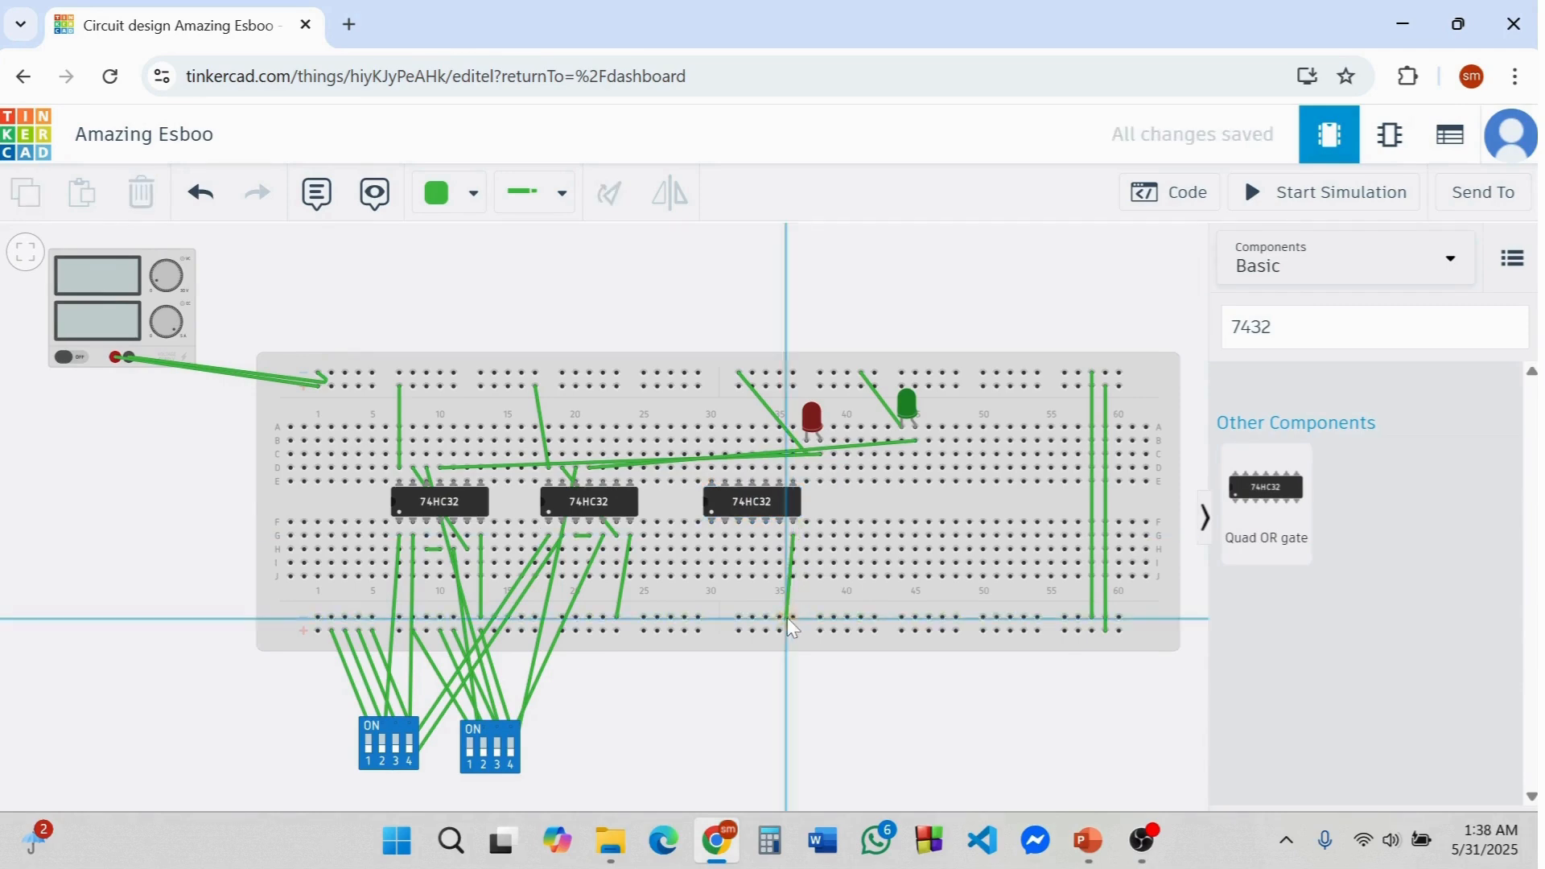
left_click(765, 617)
left_click_drag(765, 617, 790, 618)
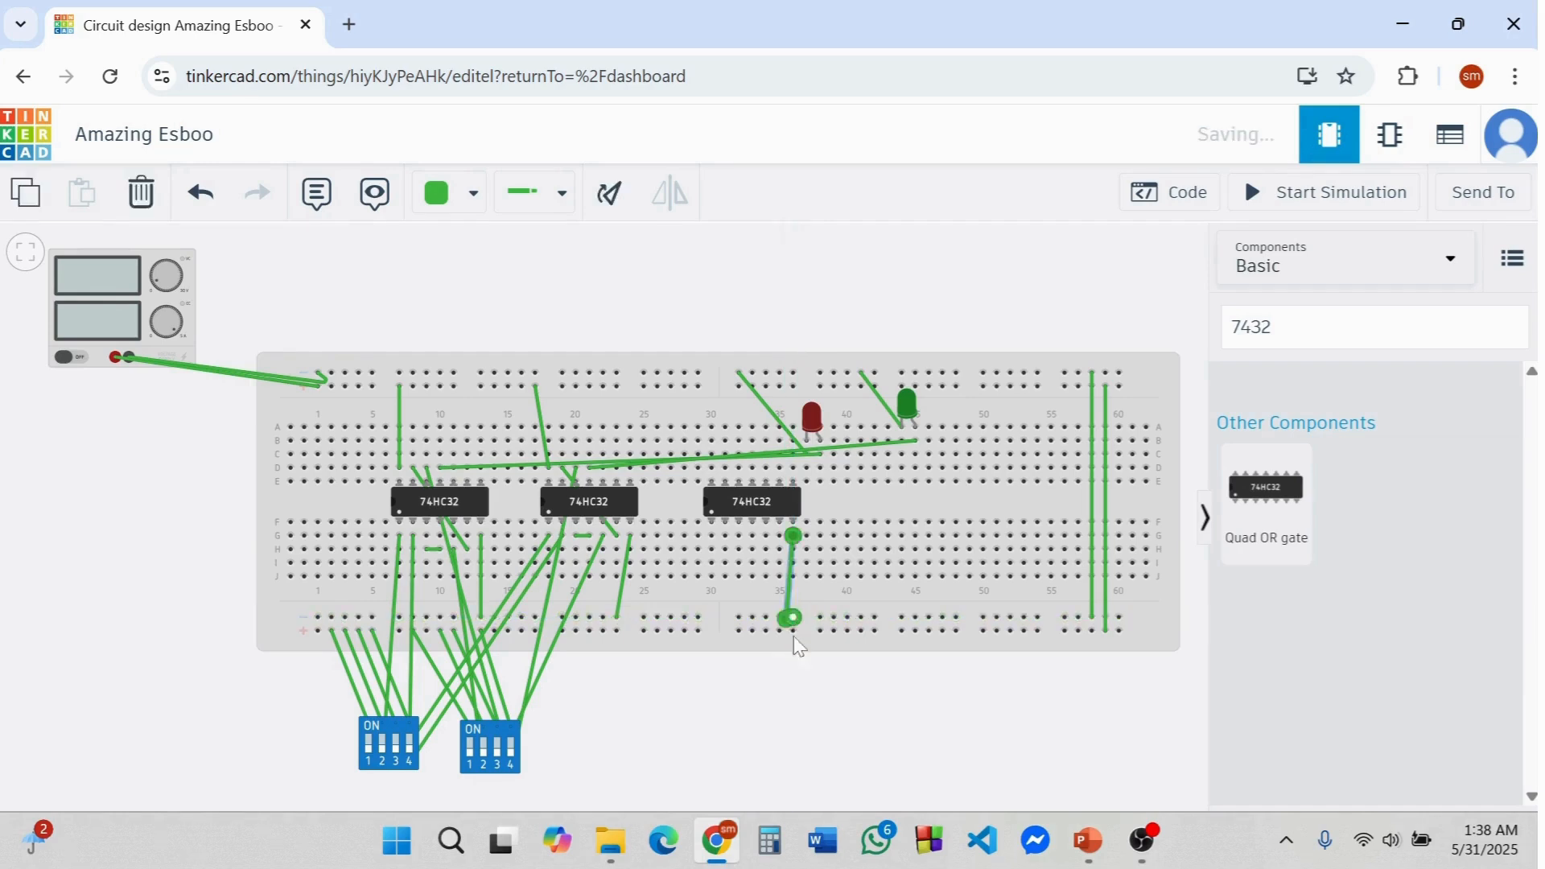
left_click(797, 667)
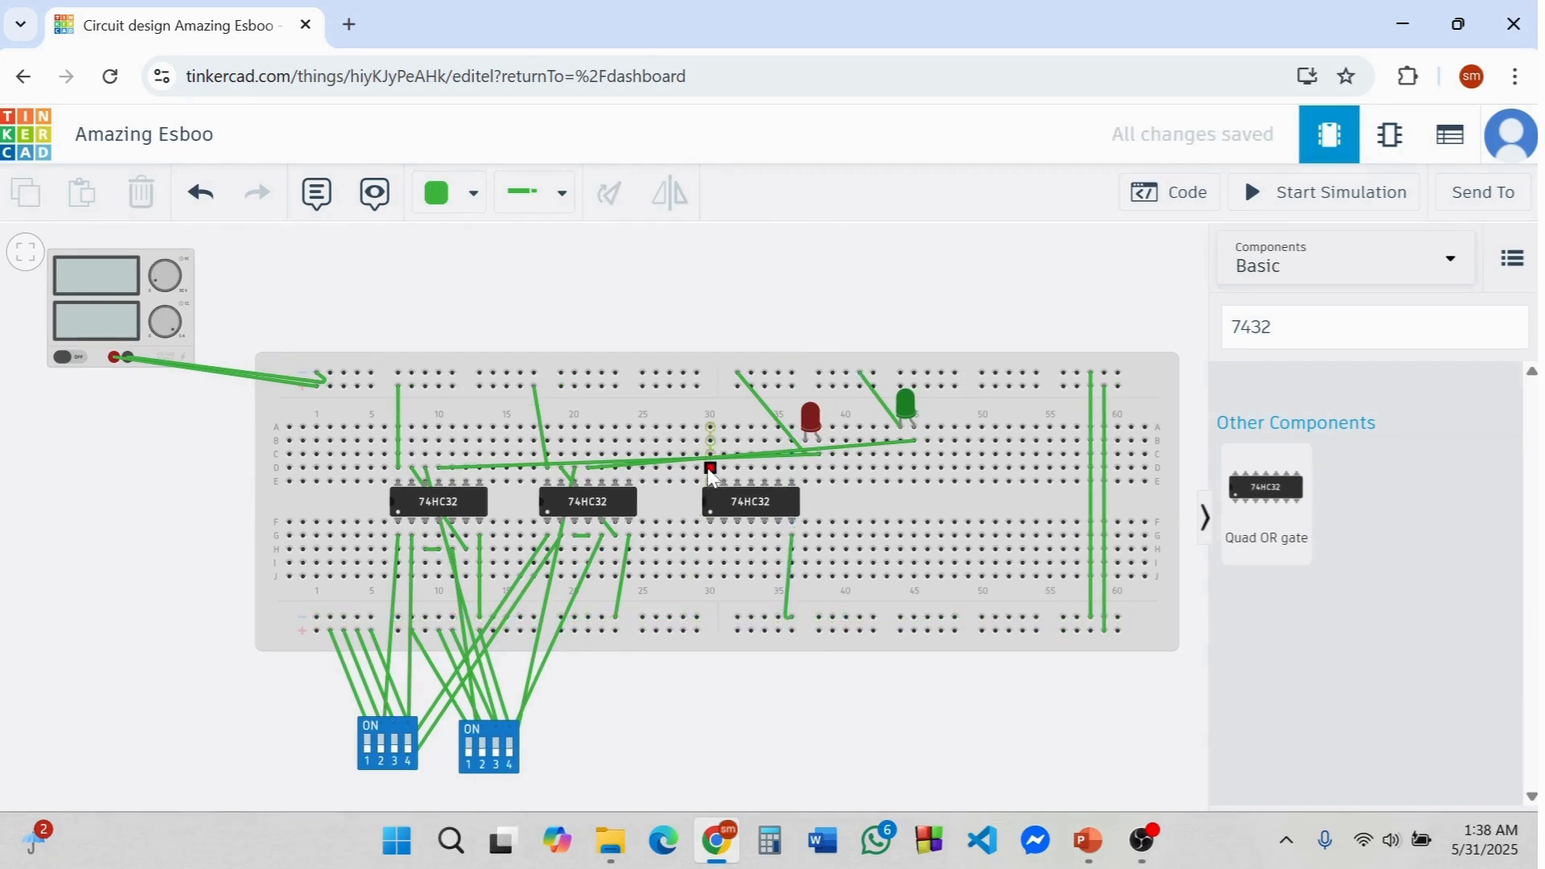
left_click(696, 441)
left_click(683, 387)
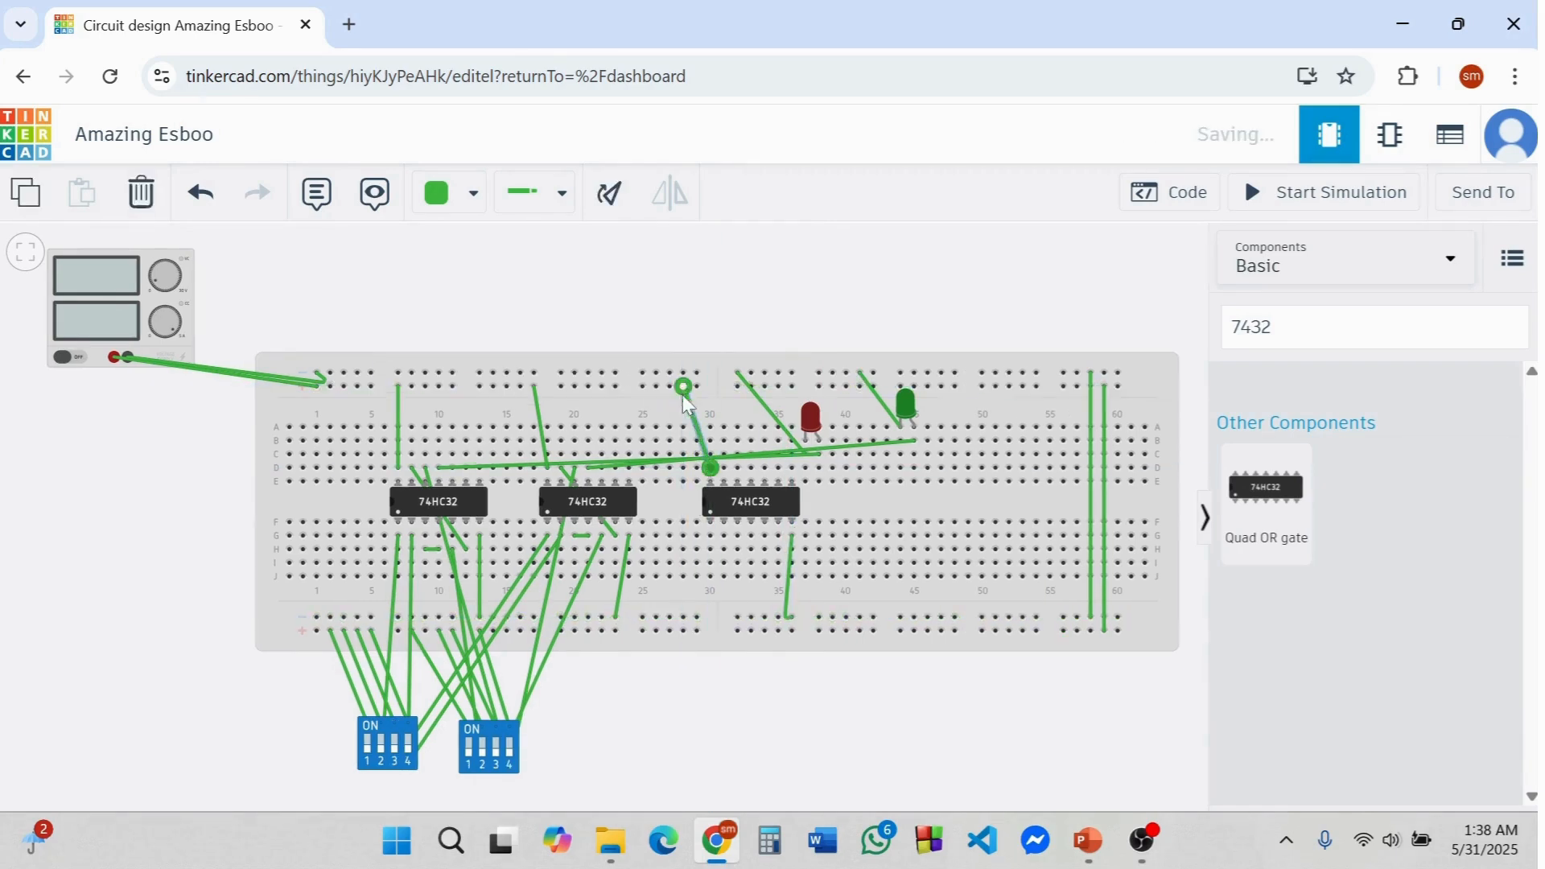
- Wire the right DIP's switch 1 to column 30 and its switch 2 to column 31, both in row G at the third 74HC32
left_click(722, 673)
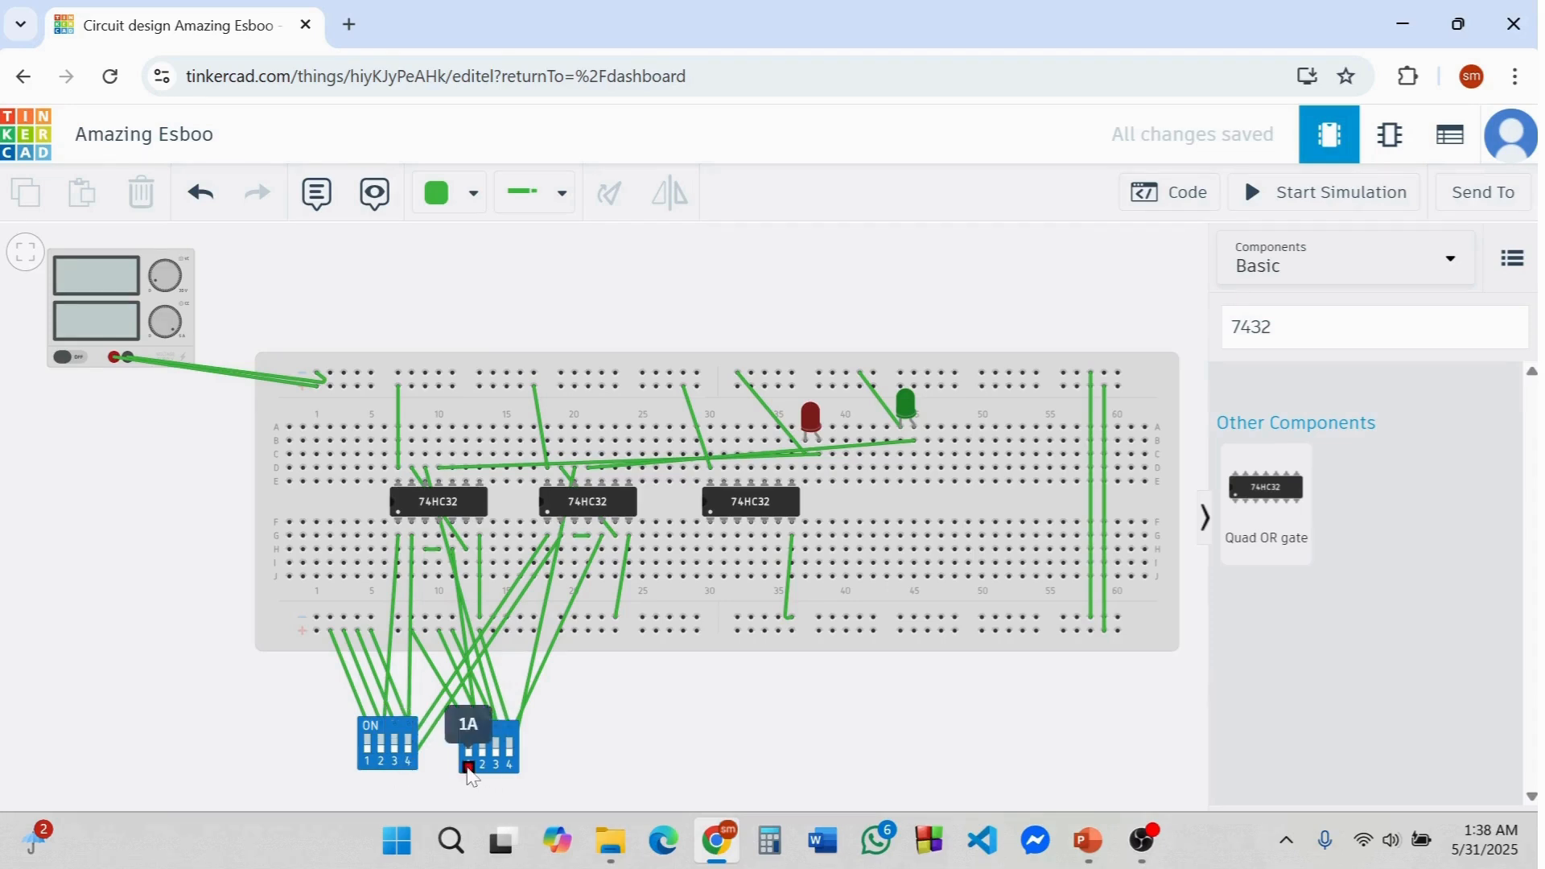
left_click(468, 767)
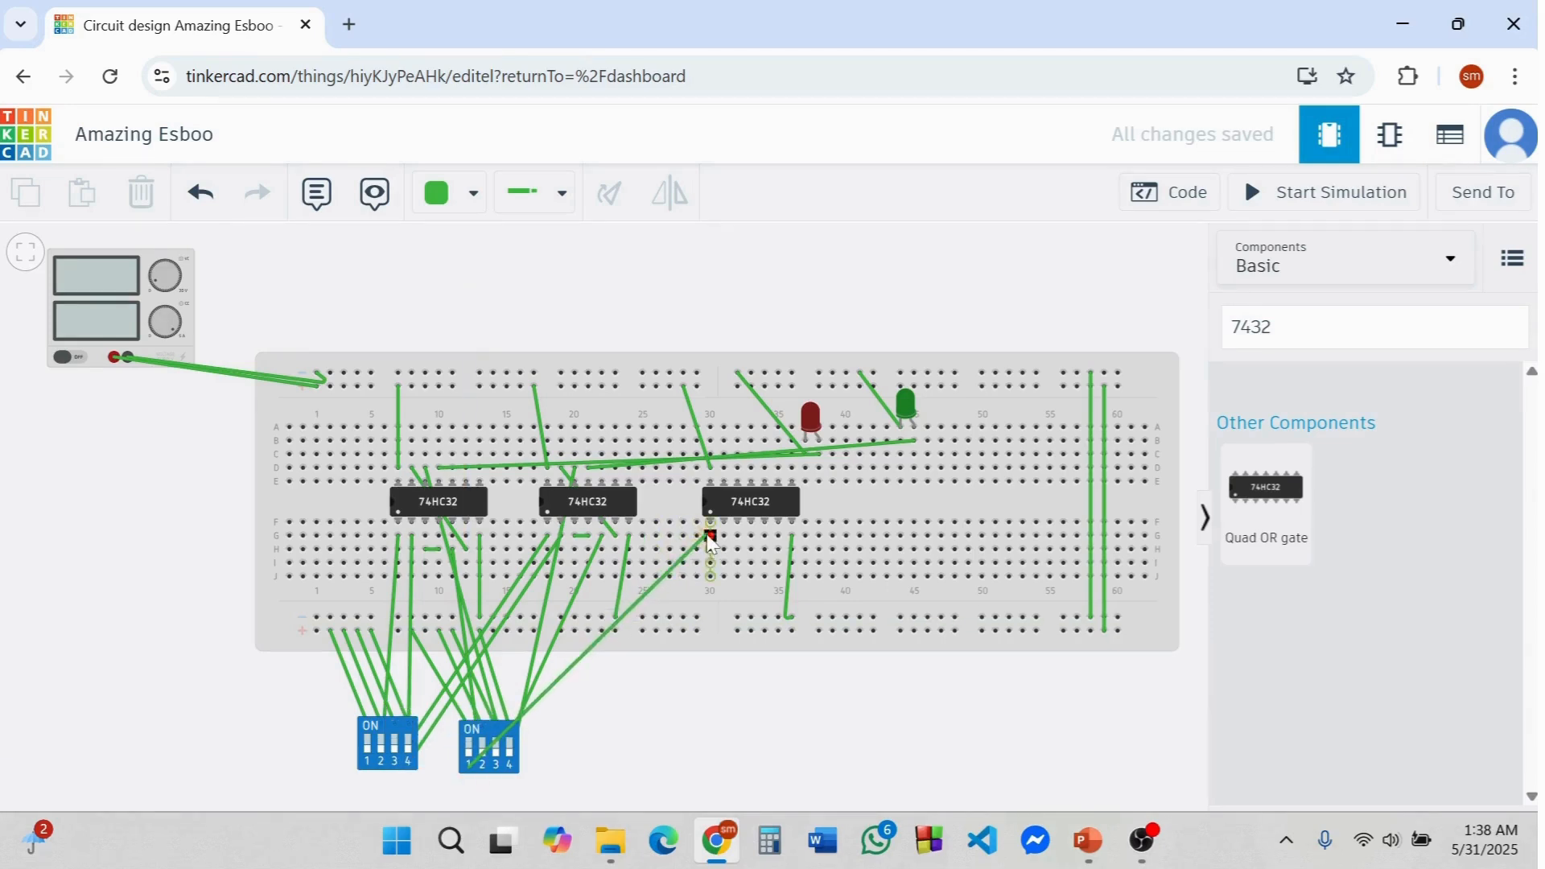
left_click(712, 535)
left_click(754, 683)
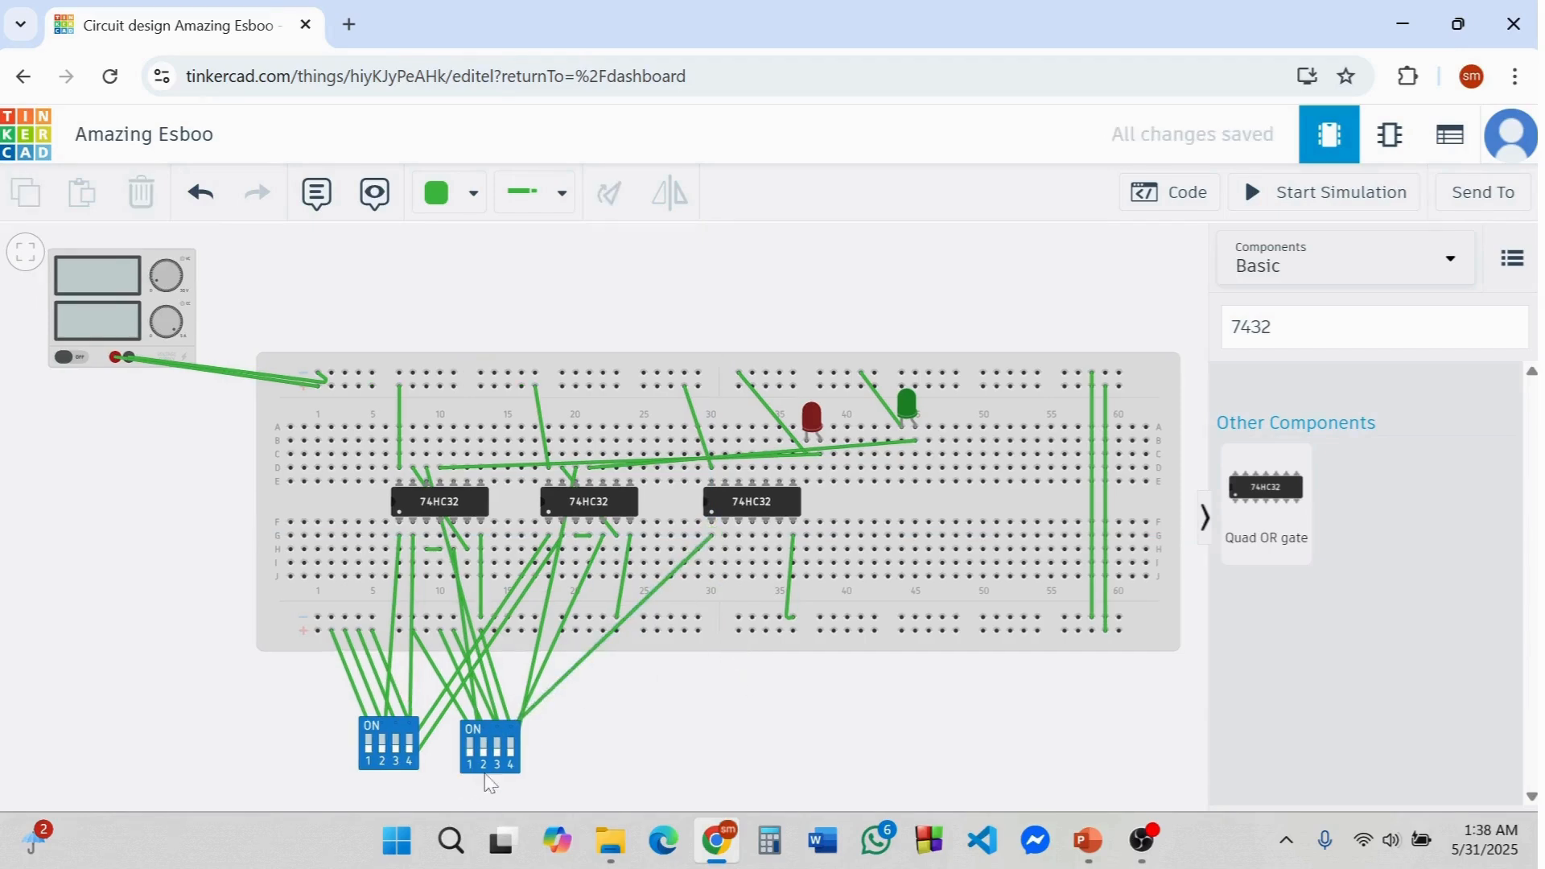
left_click(482, 767)
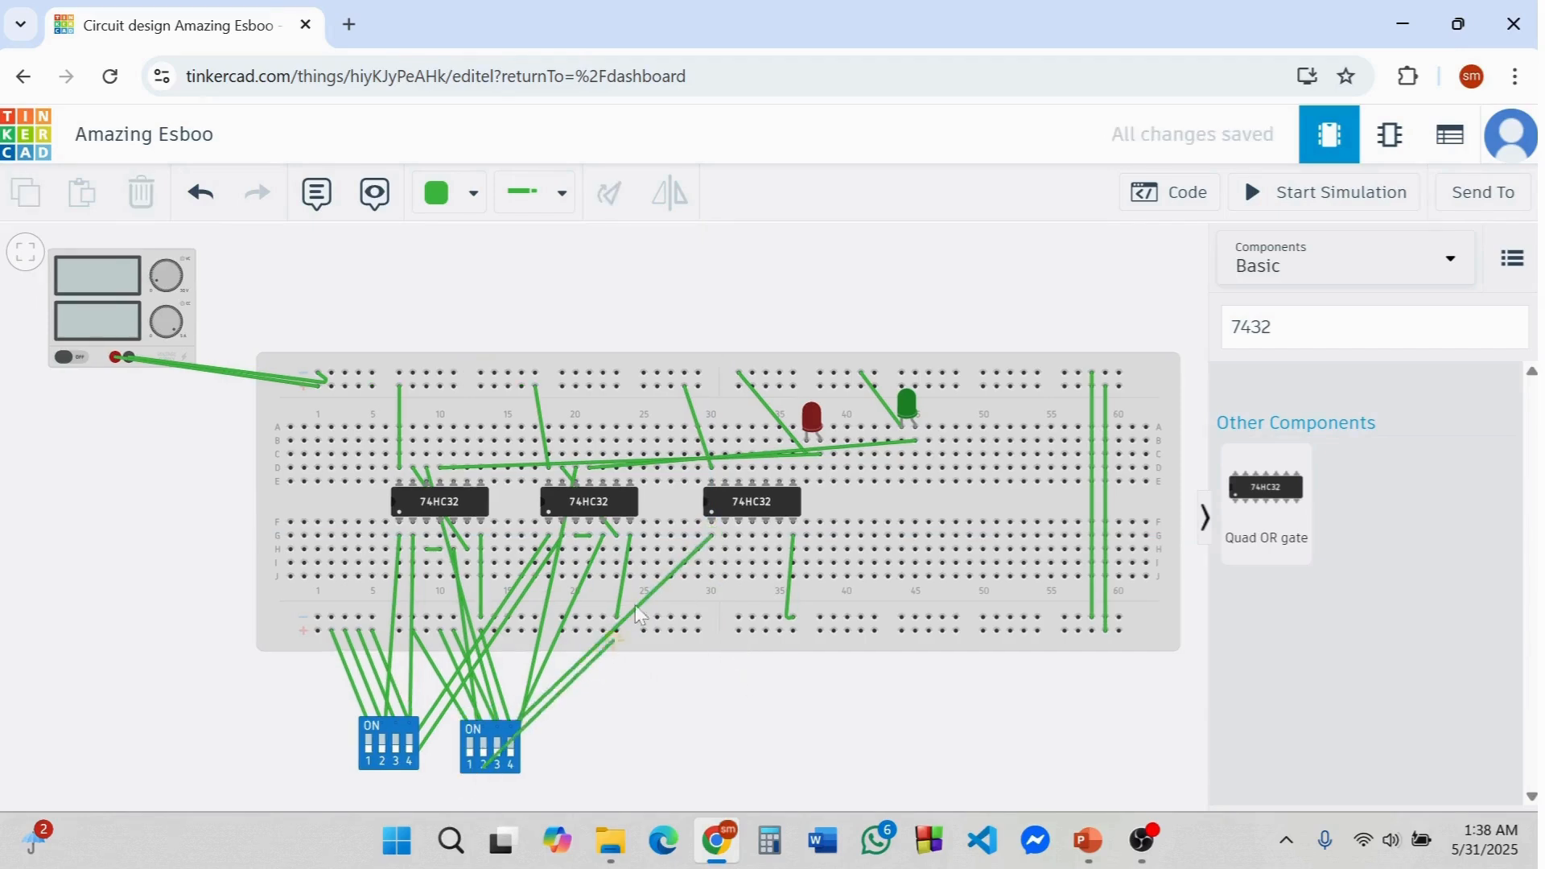
left_click(724, 536)
left_click(721, 679)
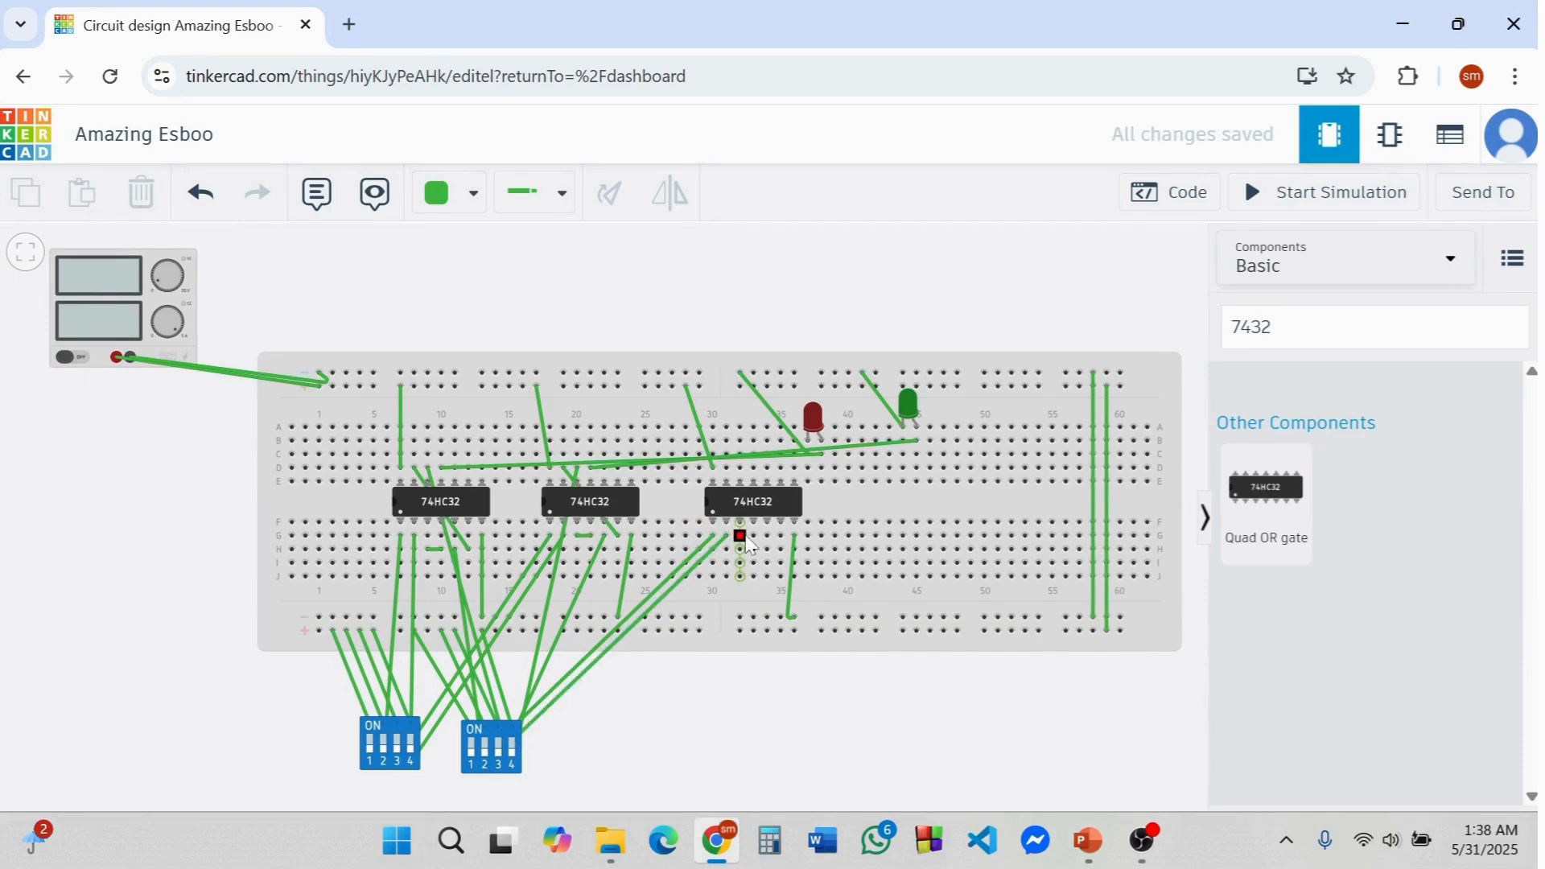
- Join columns 32 and 33 in row G at the third 74HC32, and wire the right DIP's switch 3 to column 34 in row G
left_click(740, 535)
left_click(754, 535)
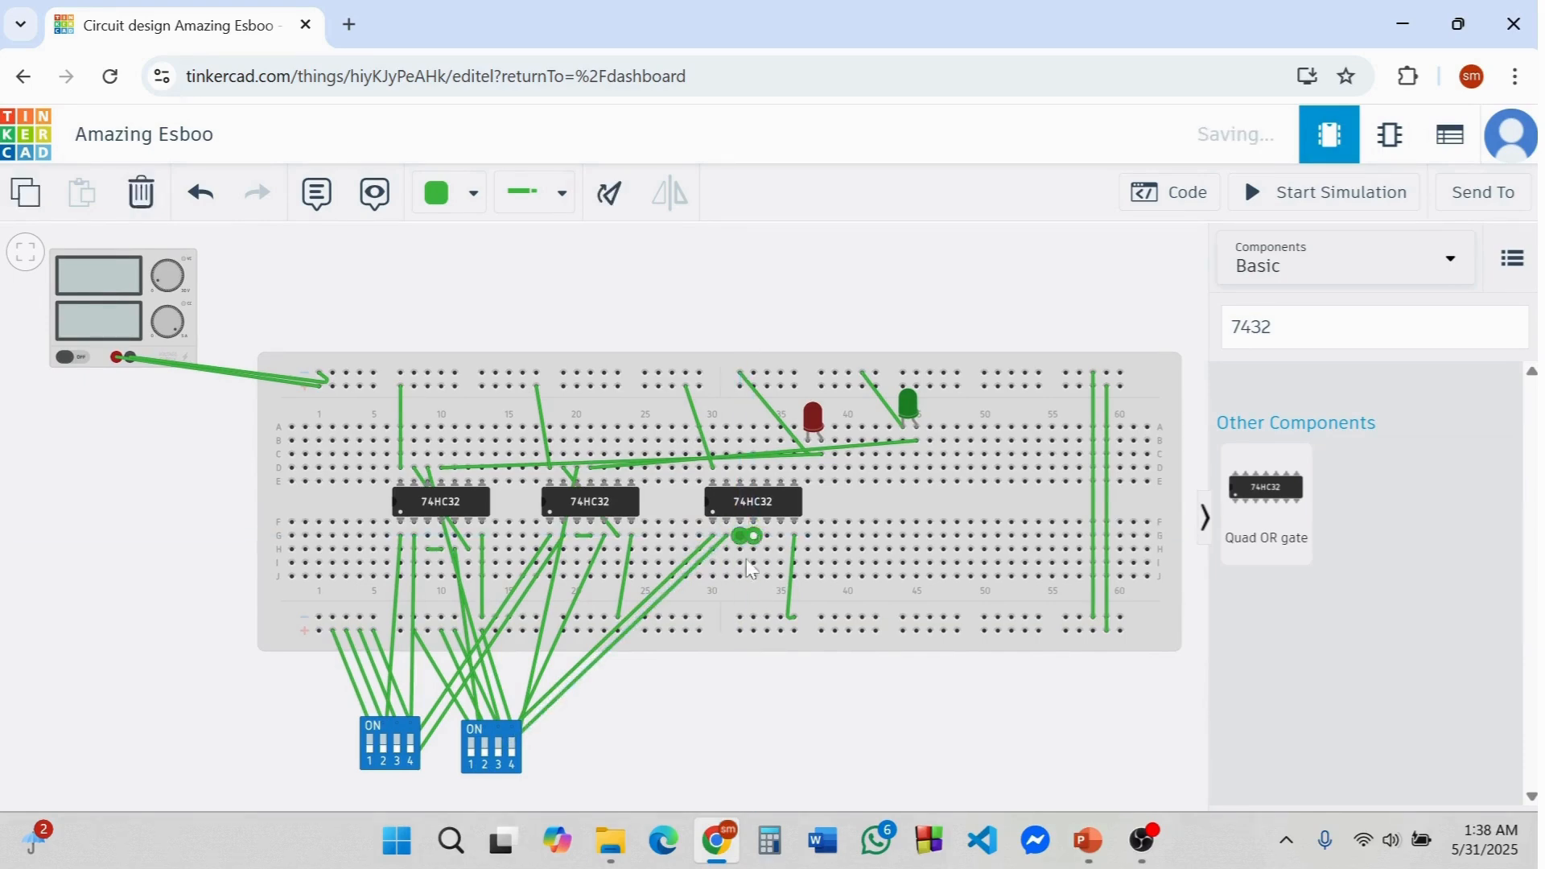
left_click(735, 611)
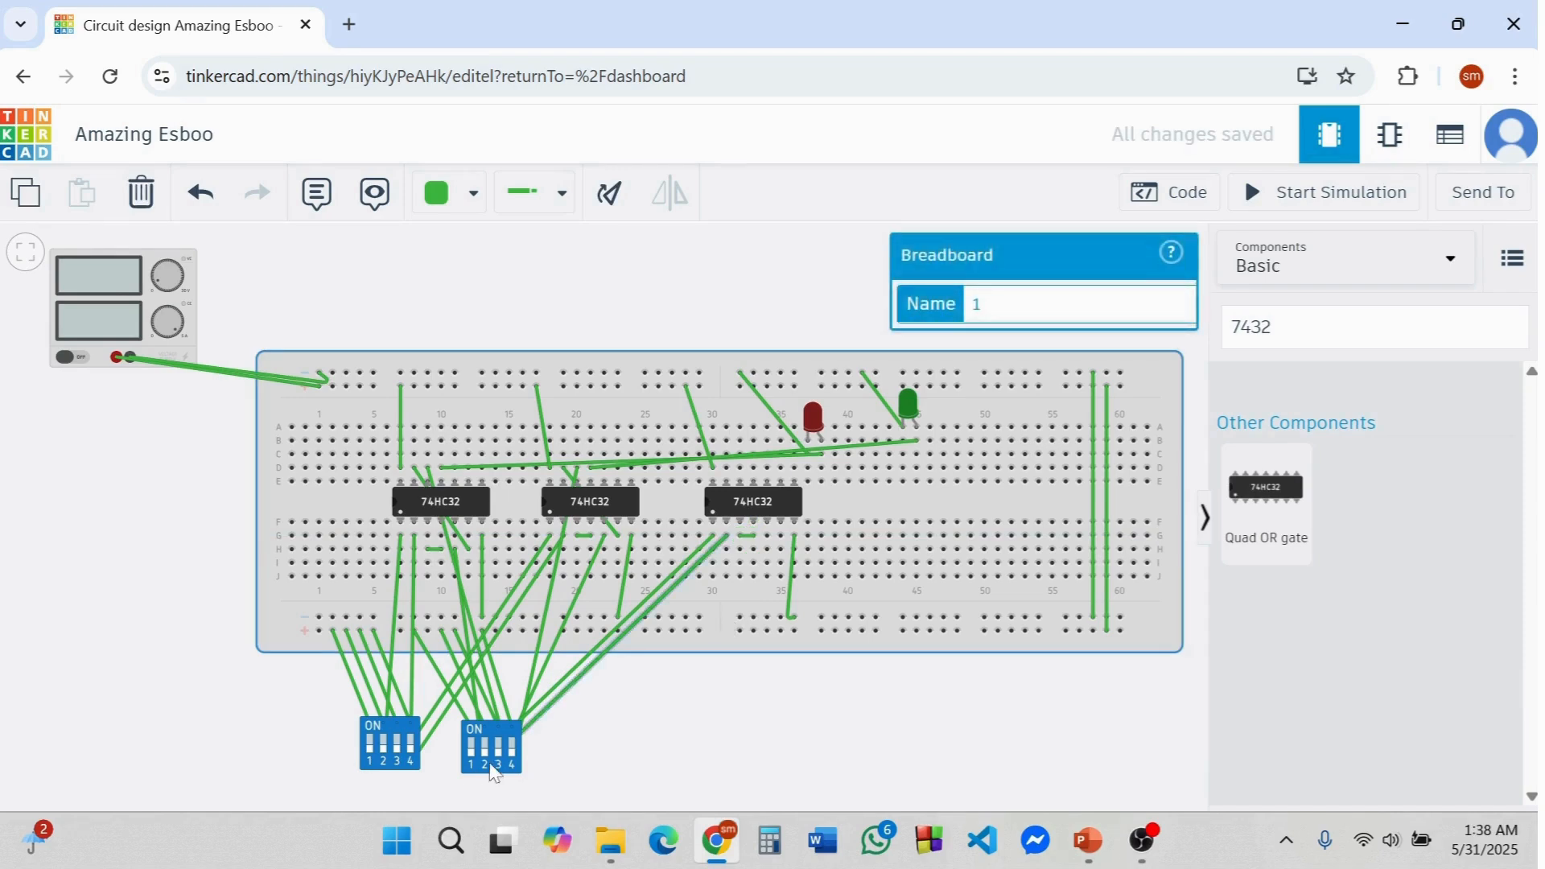
left_click(500, 769)
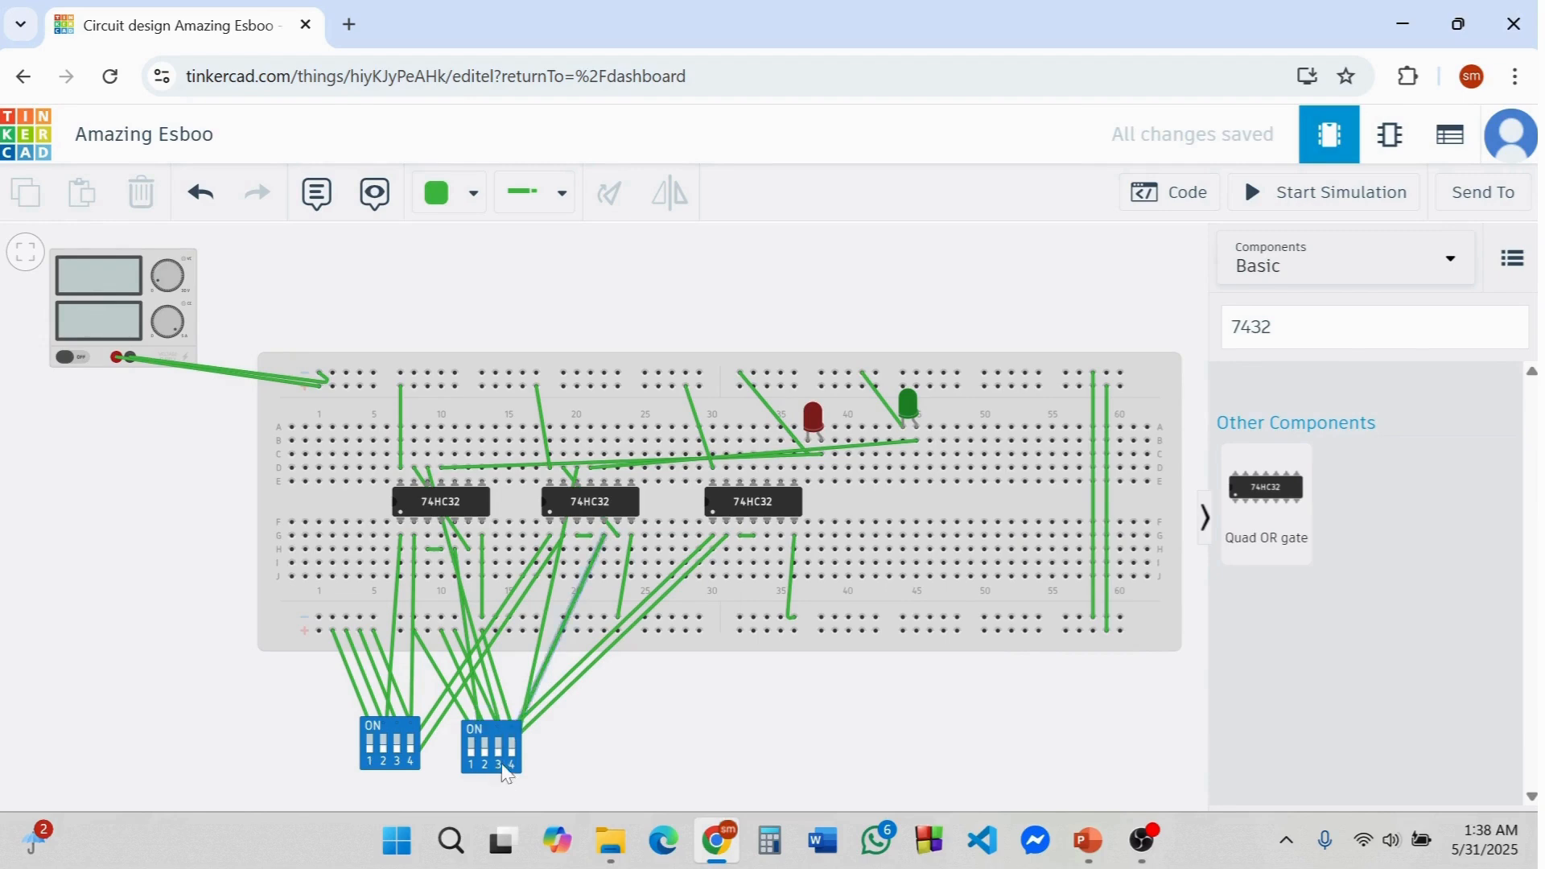
left_click(500, 769)
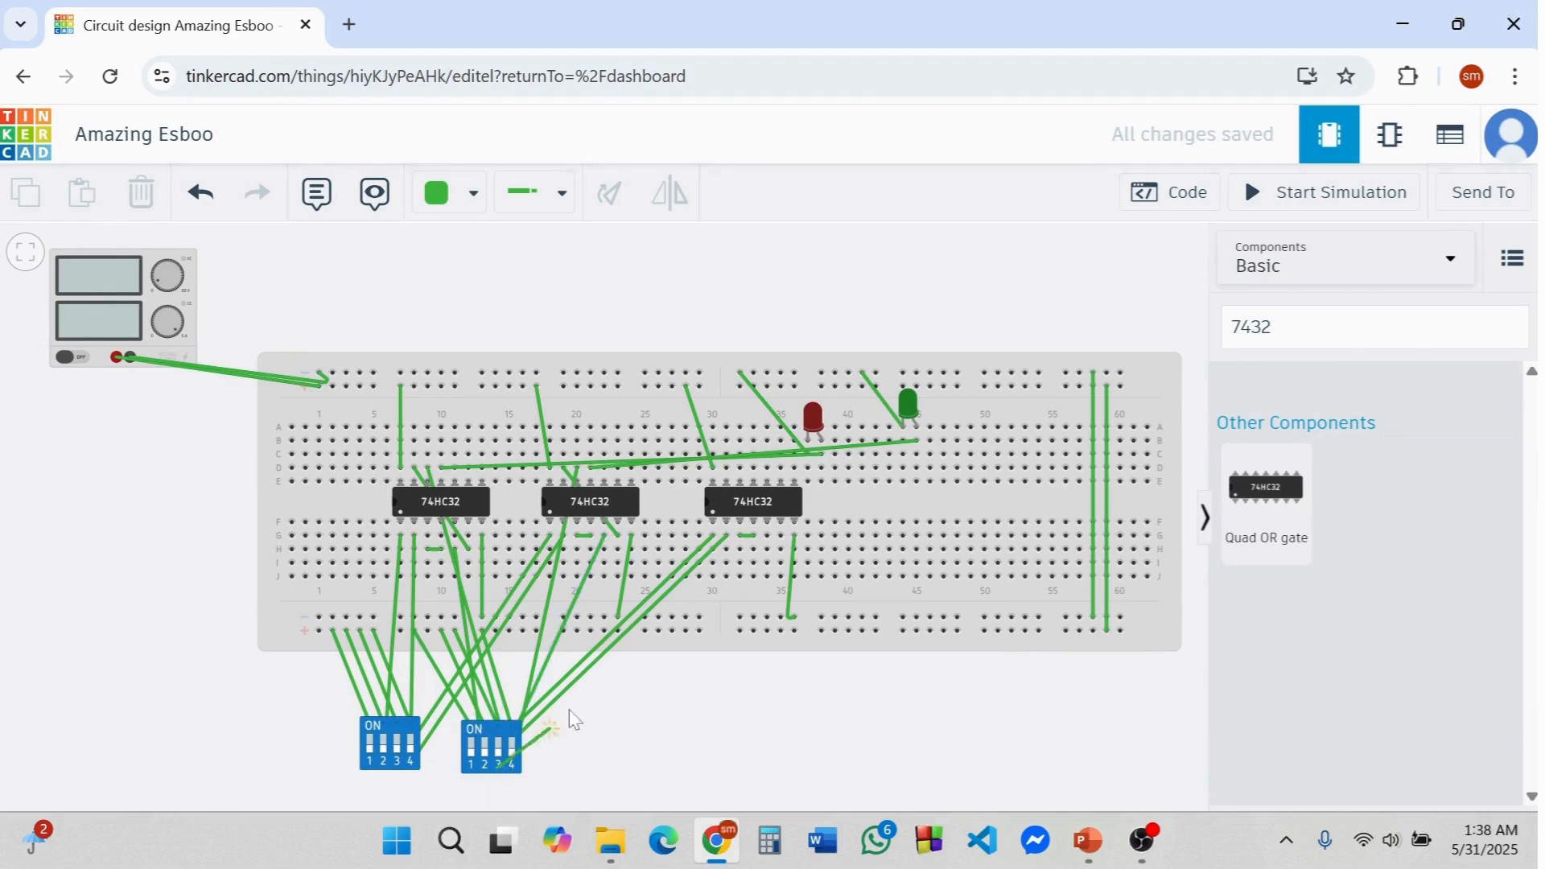
left_click(768, 536)
left_click(718, 634)
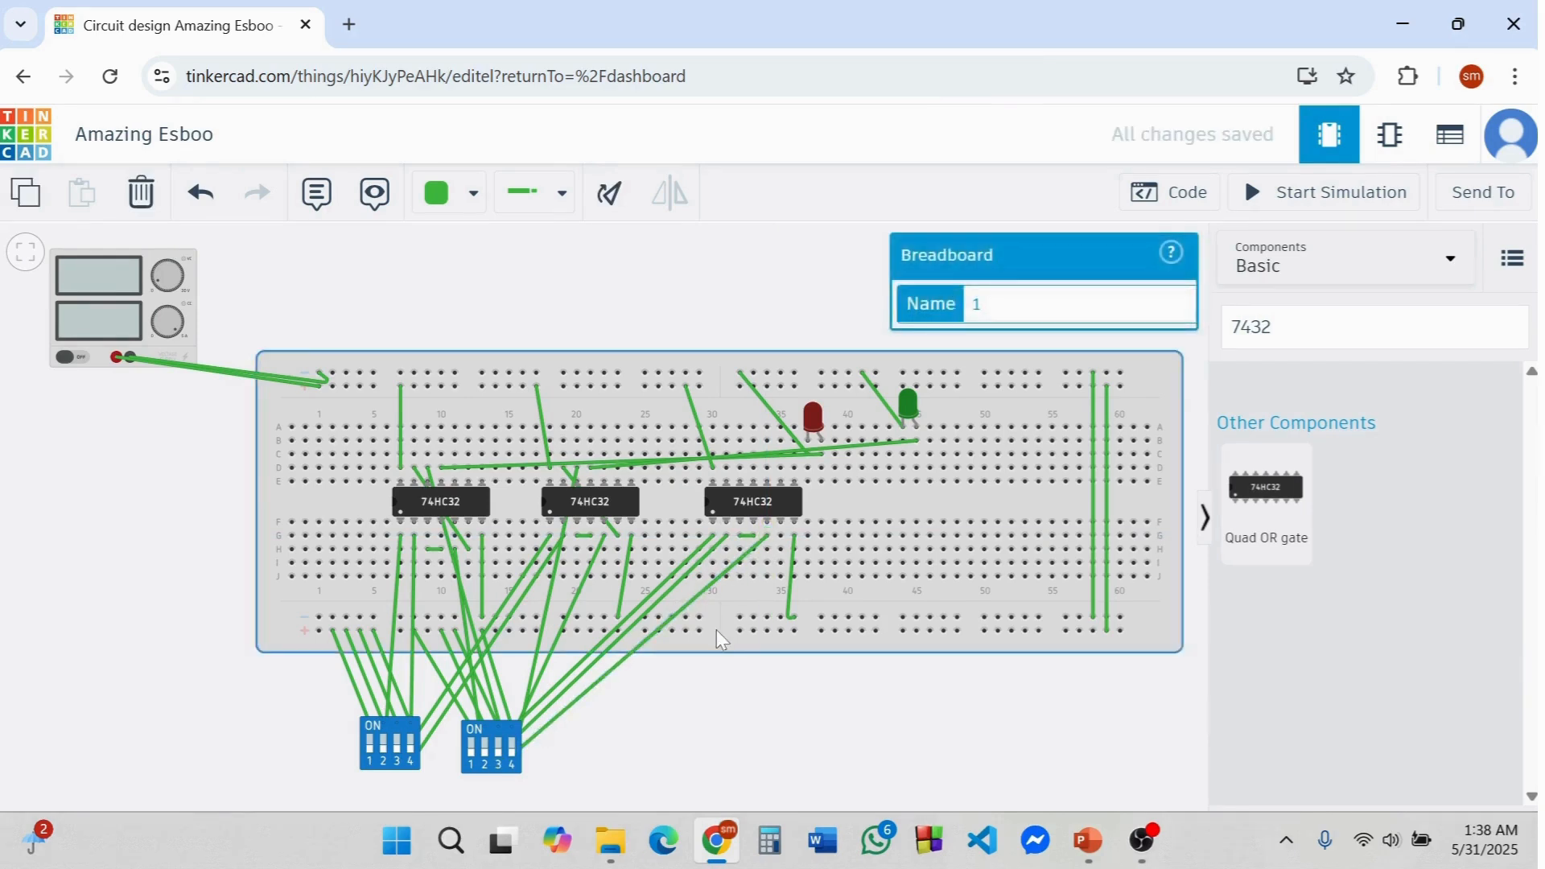
left_click(910, 716)
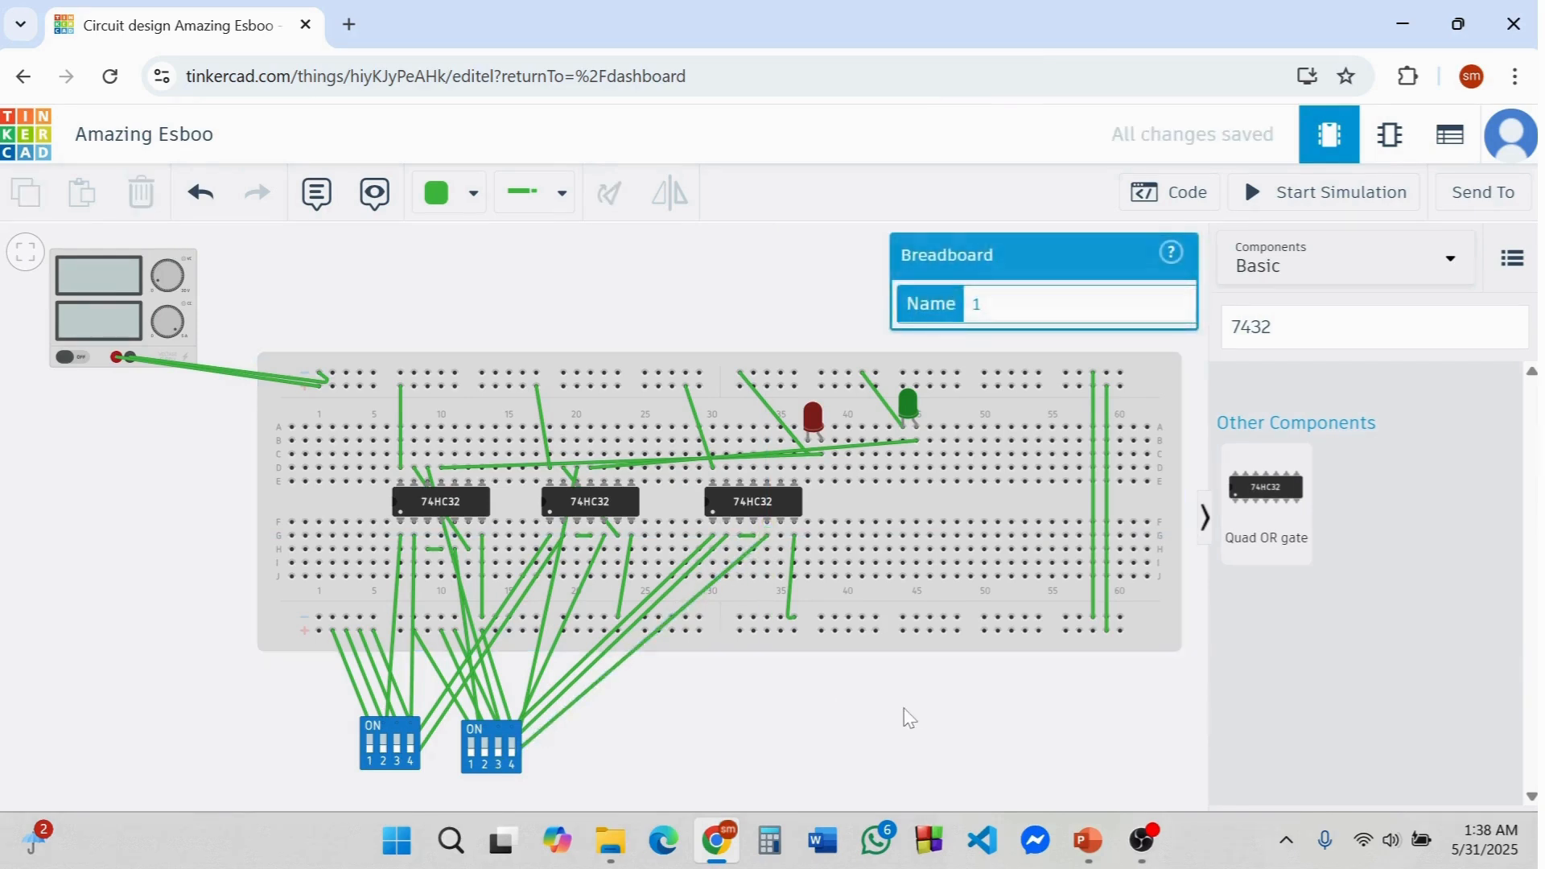
- Wire column 35 in row G to column 31 in row D, and the right DIP's switch 4 to column 32 in row D
left_click(777, 535)
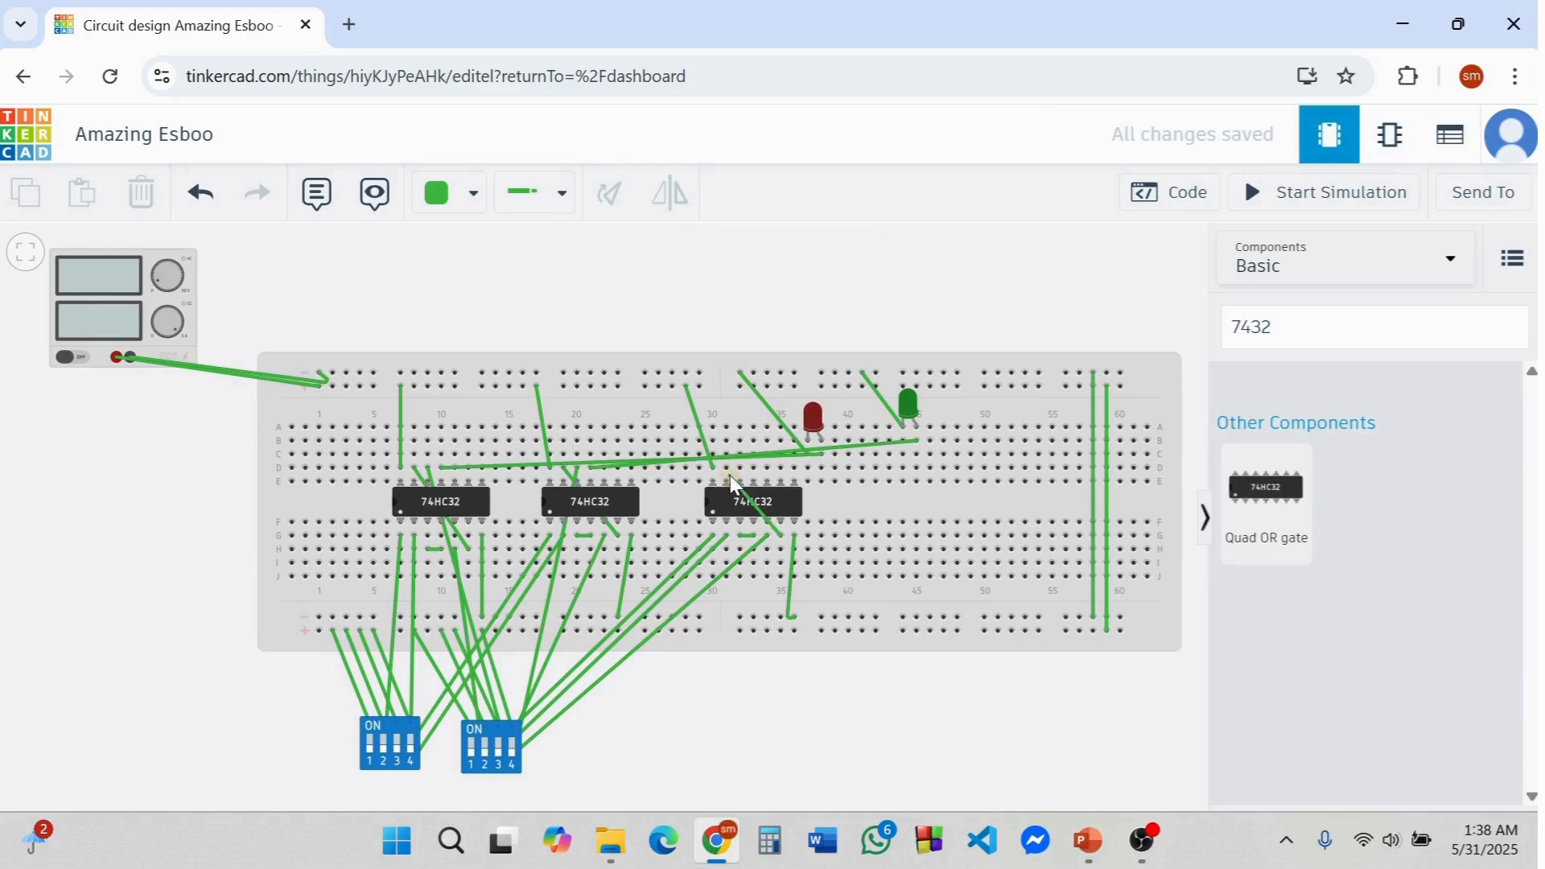
left_click(726, 468)
left_click(795, 706)
left_click(515, 763)
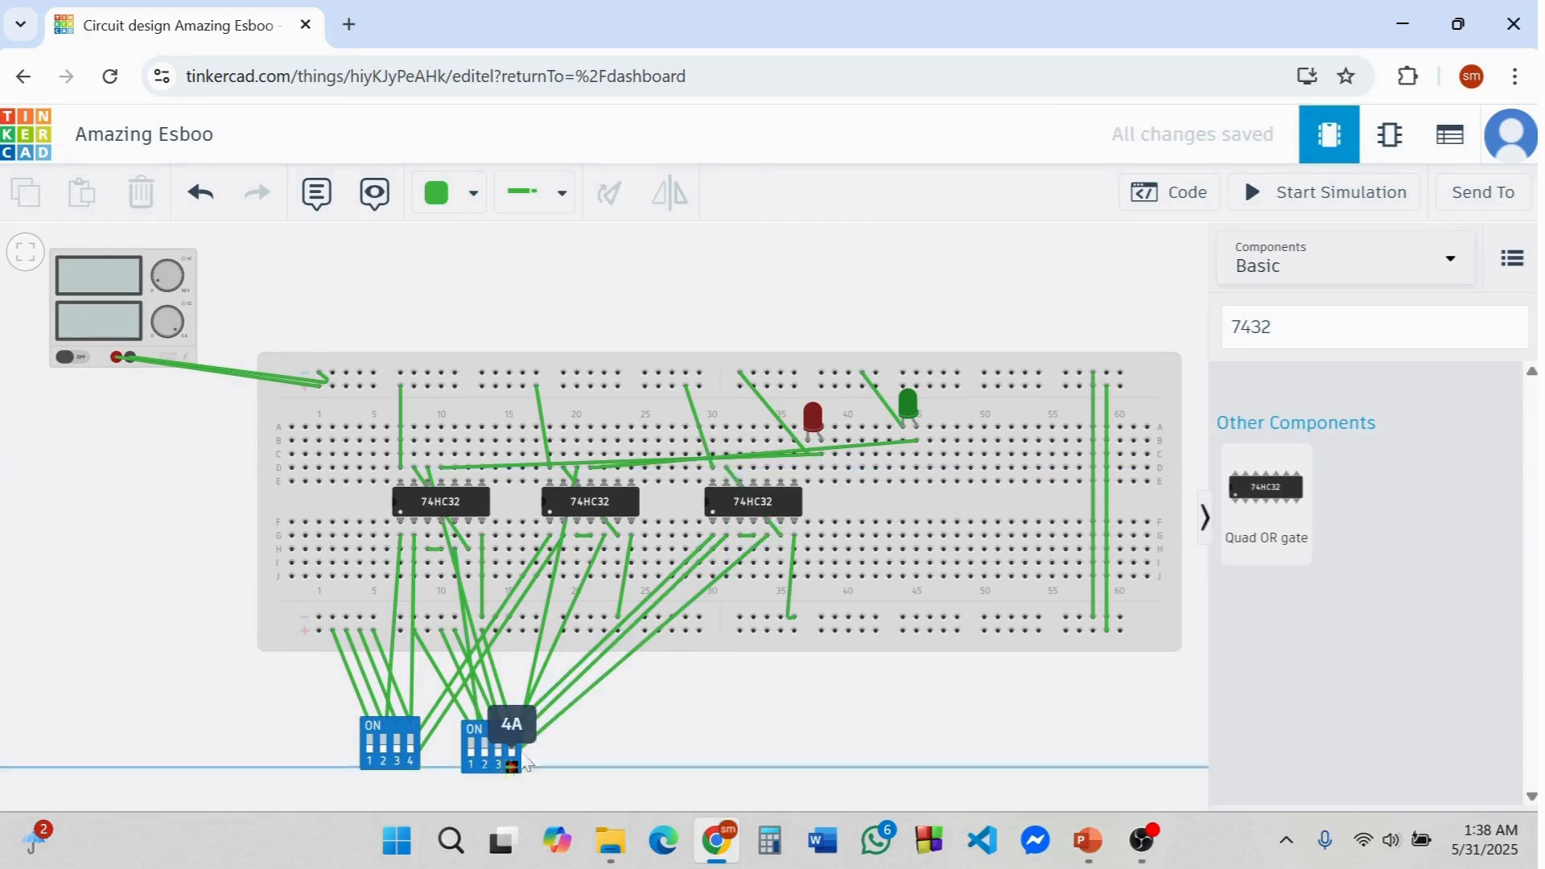
left_click(740, 468)
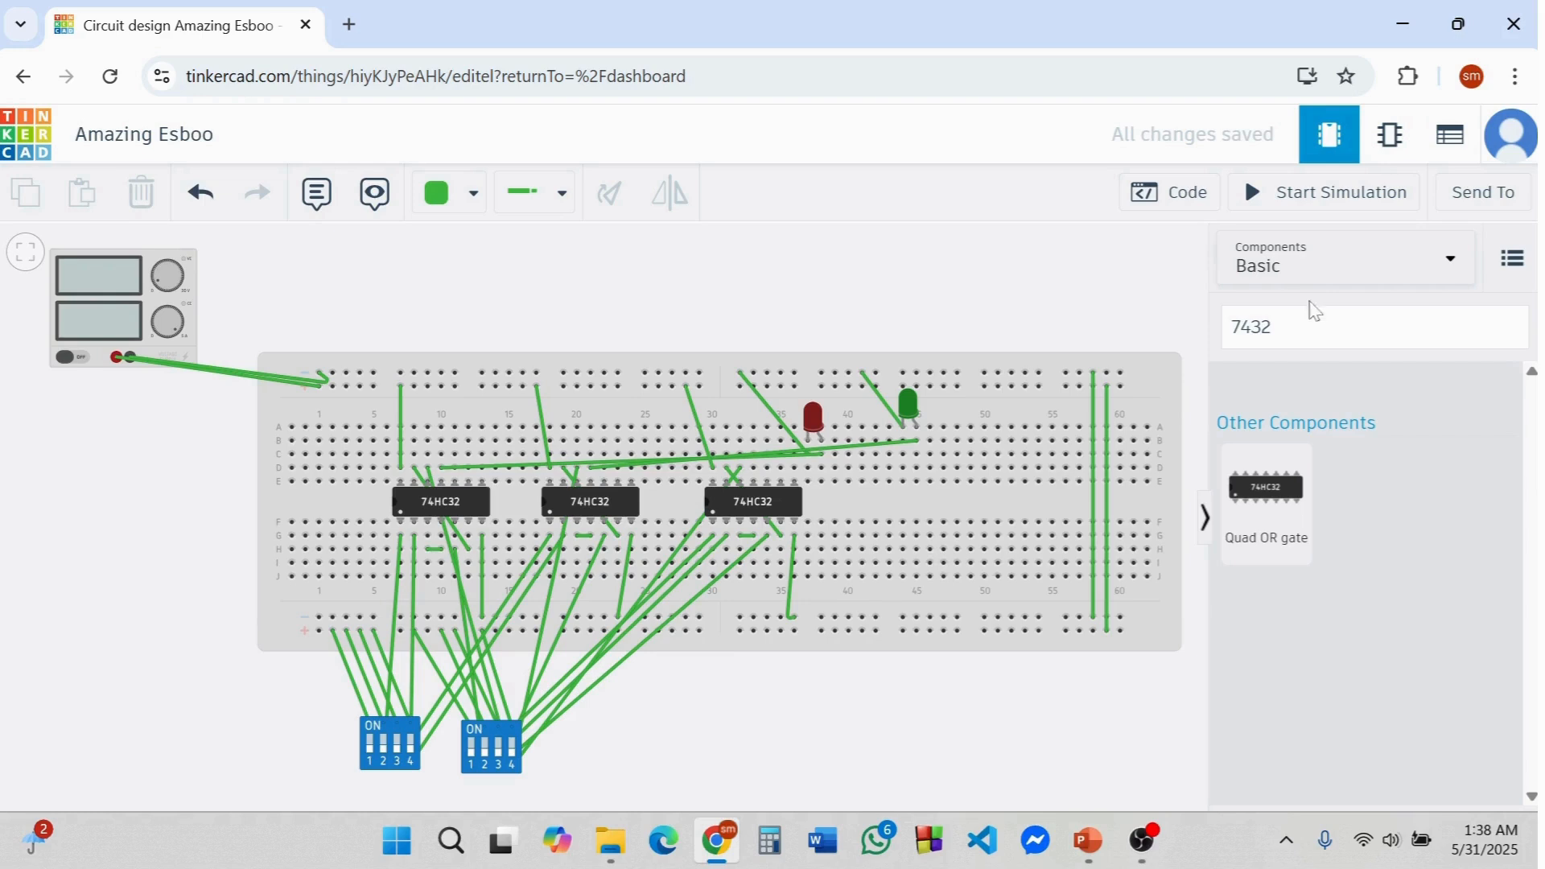
- Search the components for led, place an LED on the breadboard at columns 52 and 53, and set its color to Yellow
left_click(1271, 327)
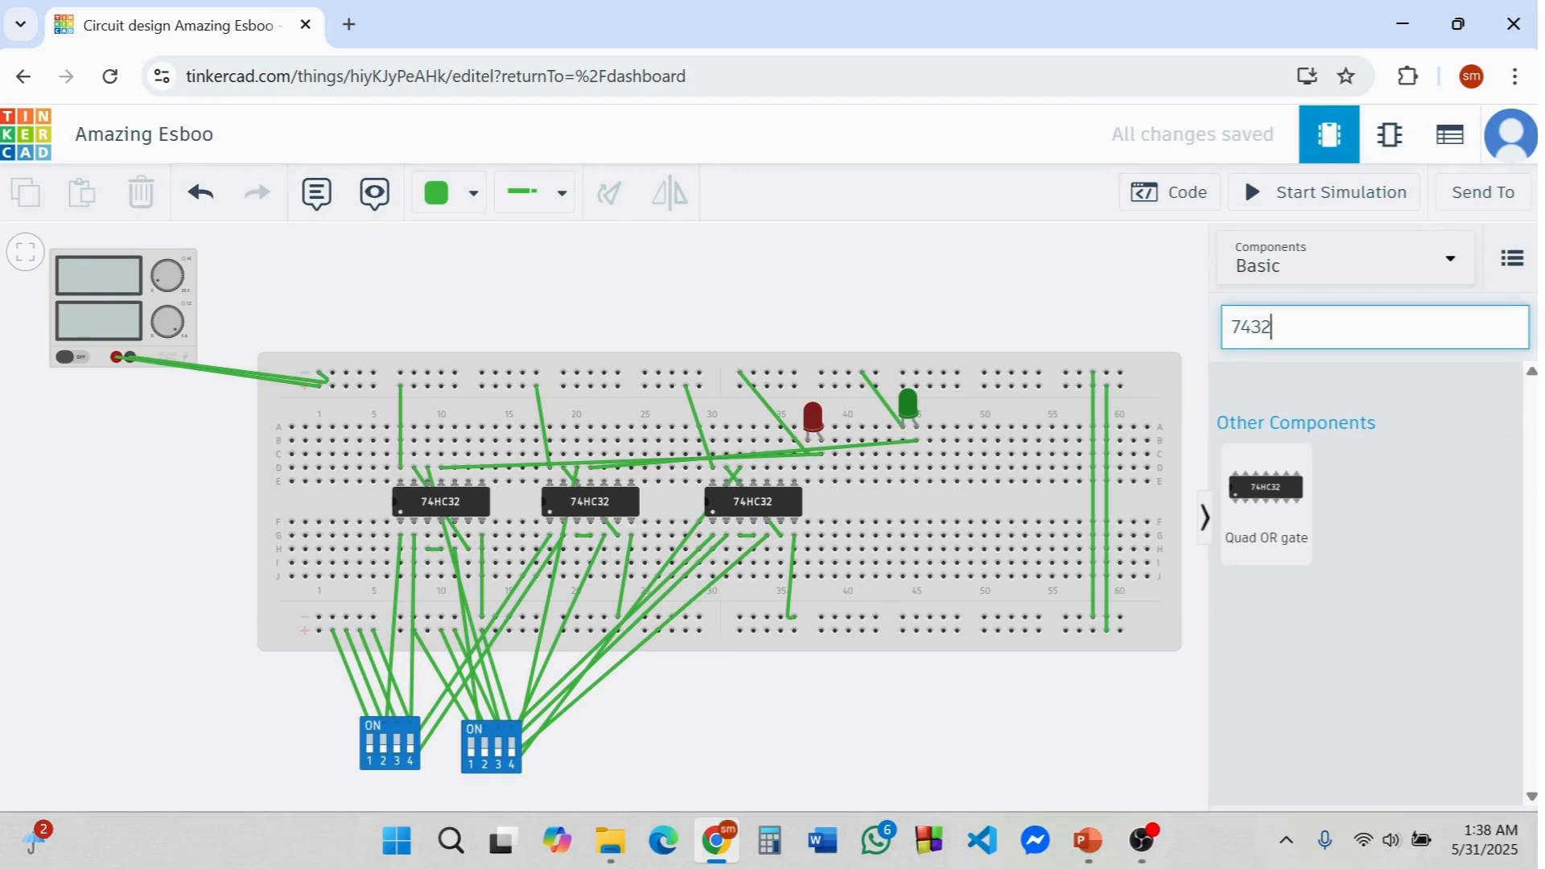
key("BackSpace")
key("BackSpace")
key("BackSpace")
key("BackSpace")
type("l")
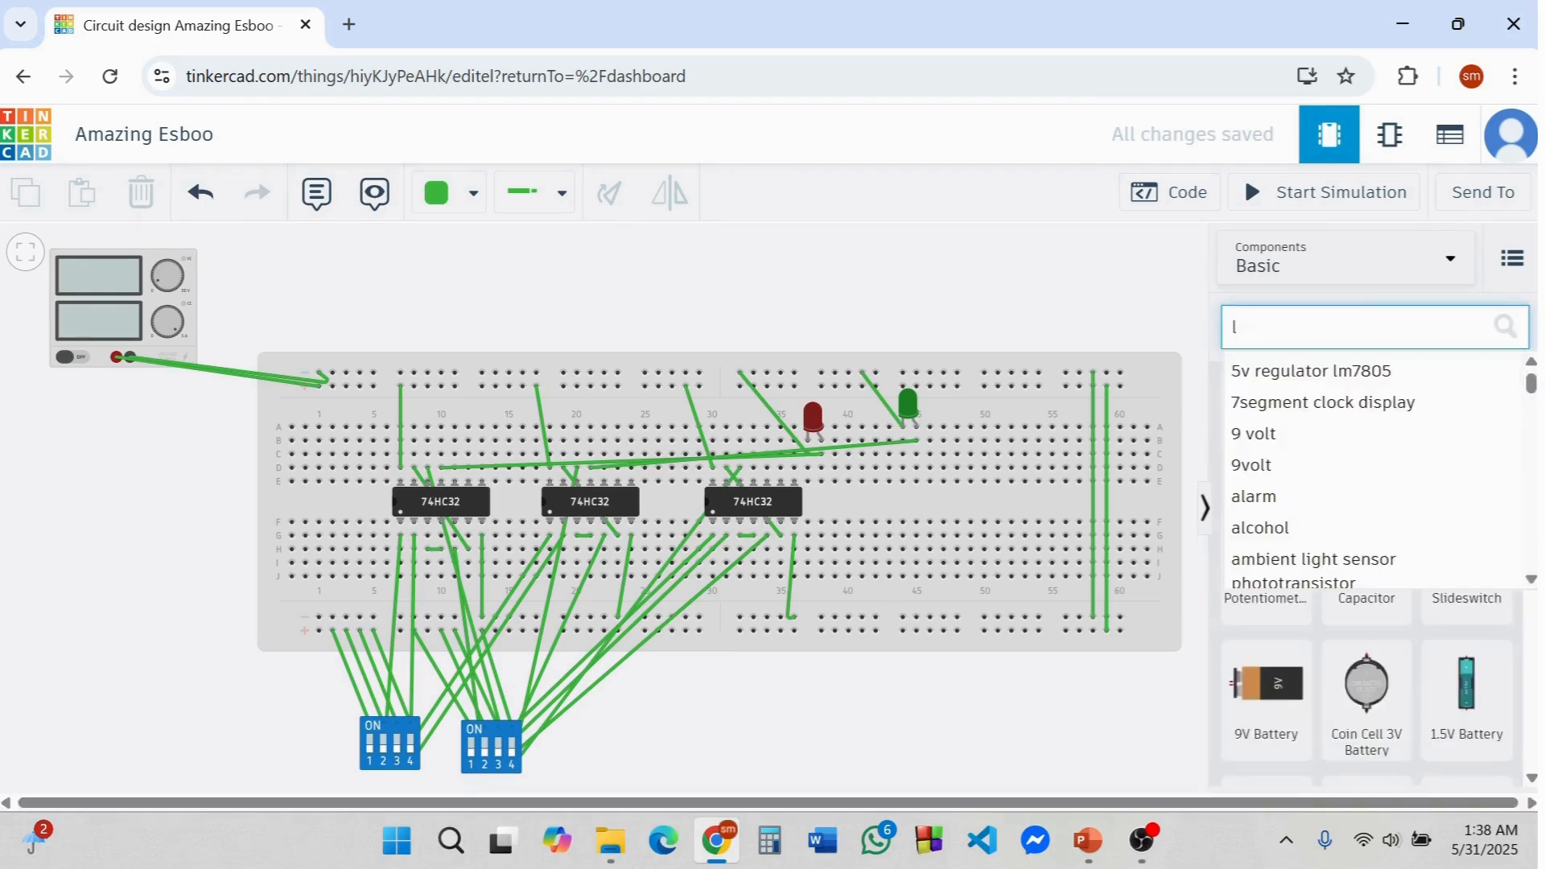
type("ed")
left_click(1318, 370)
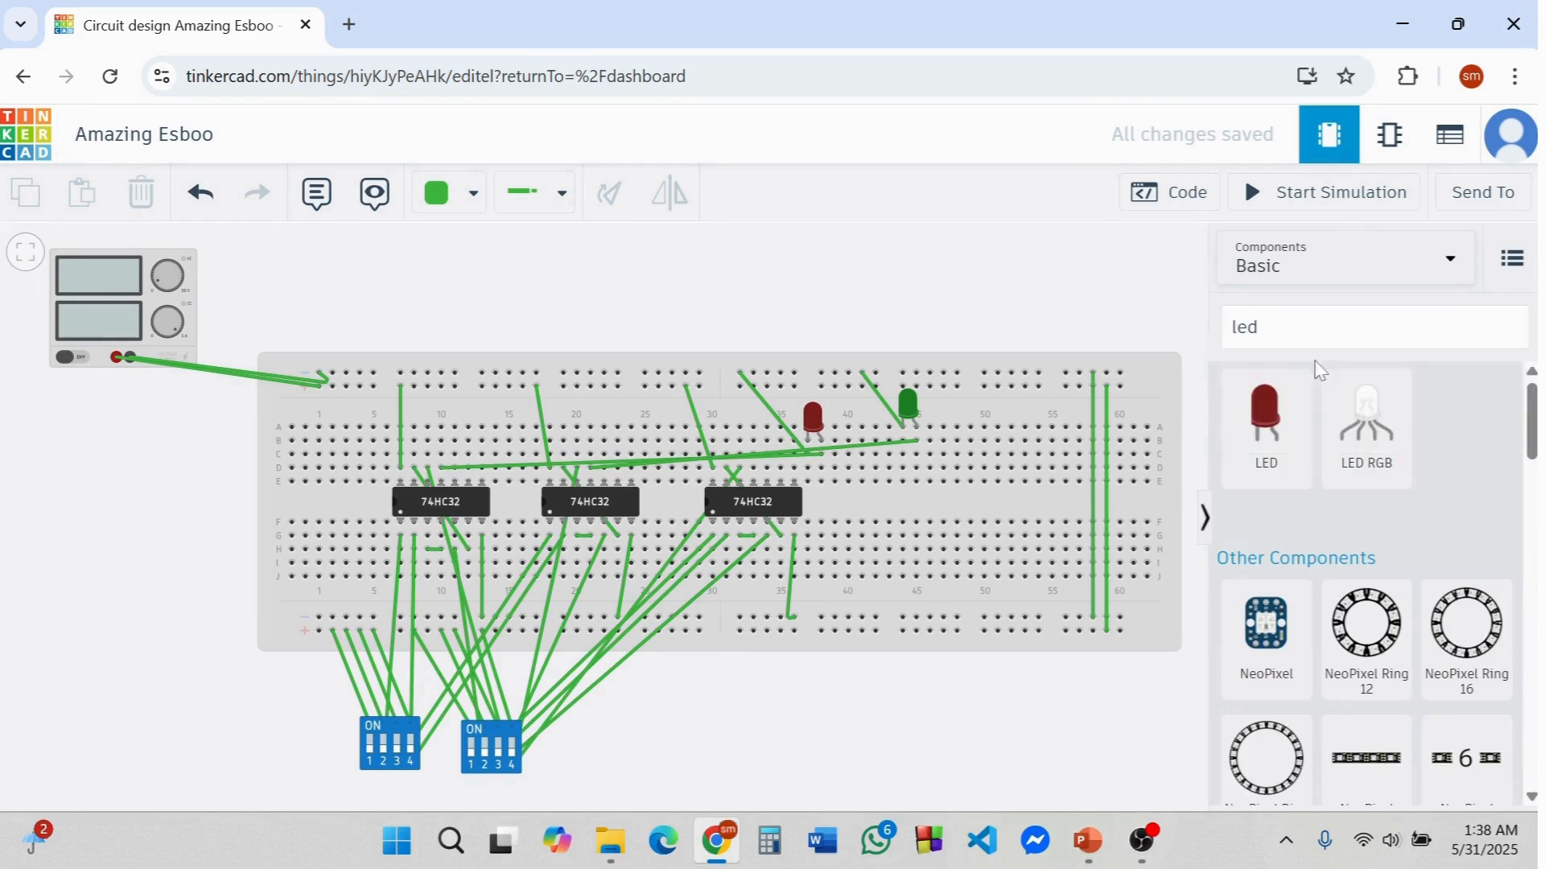
left_click_drag(1265, 425, 1021, 443)
left_click(1038, 353)
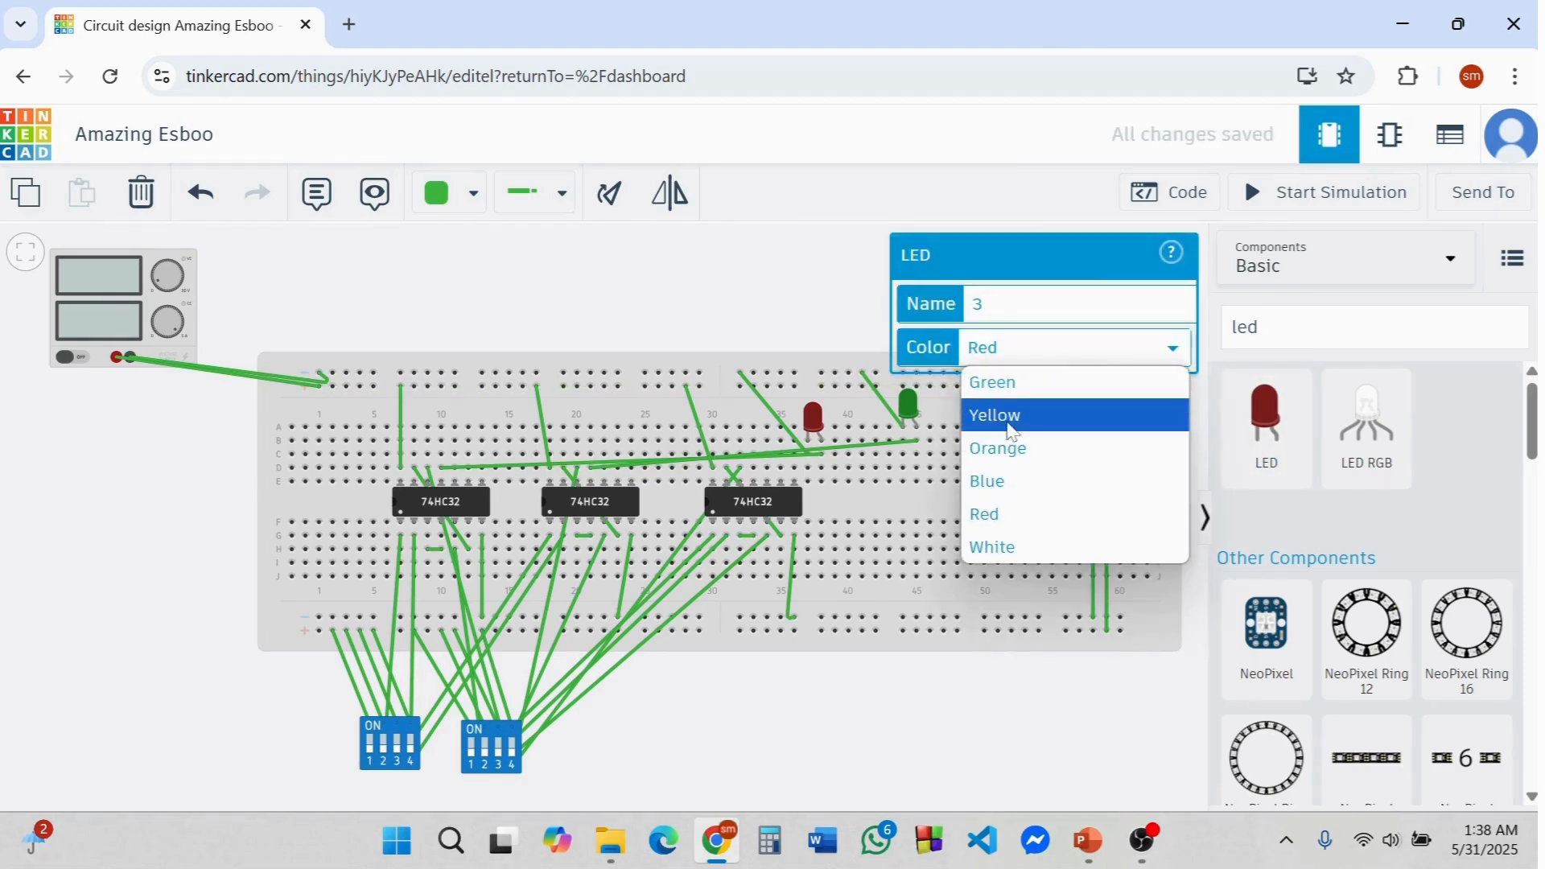
left_click(1012, 415)
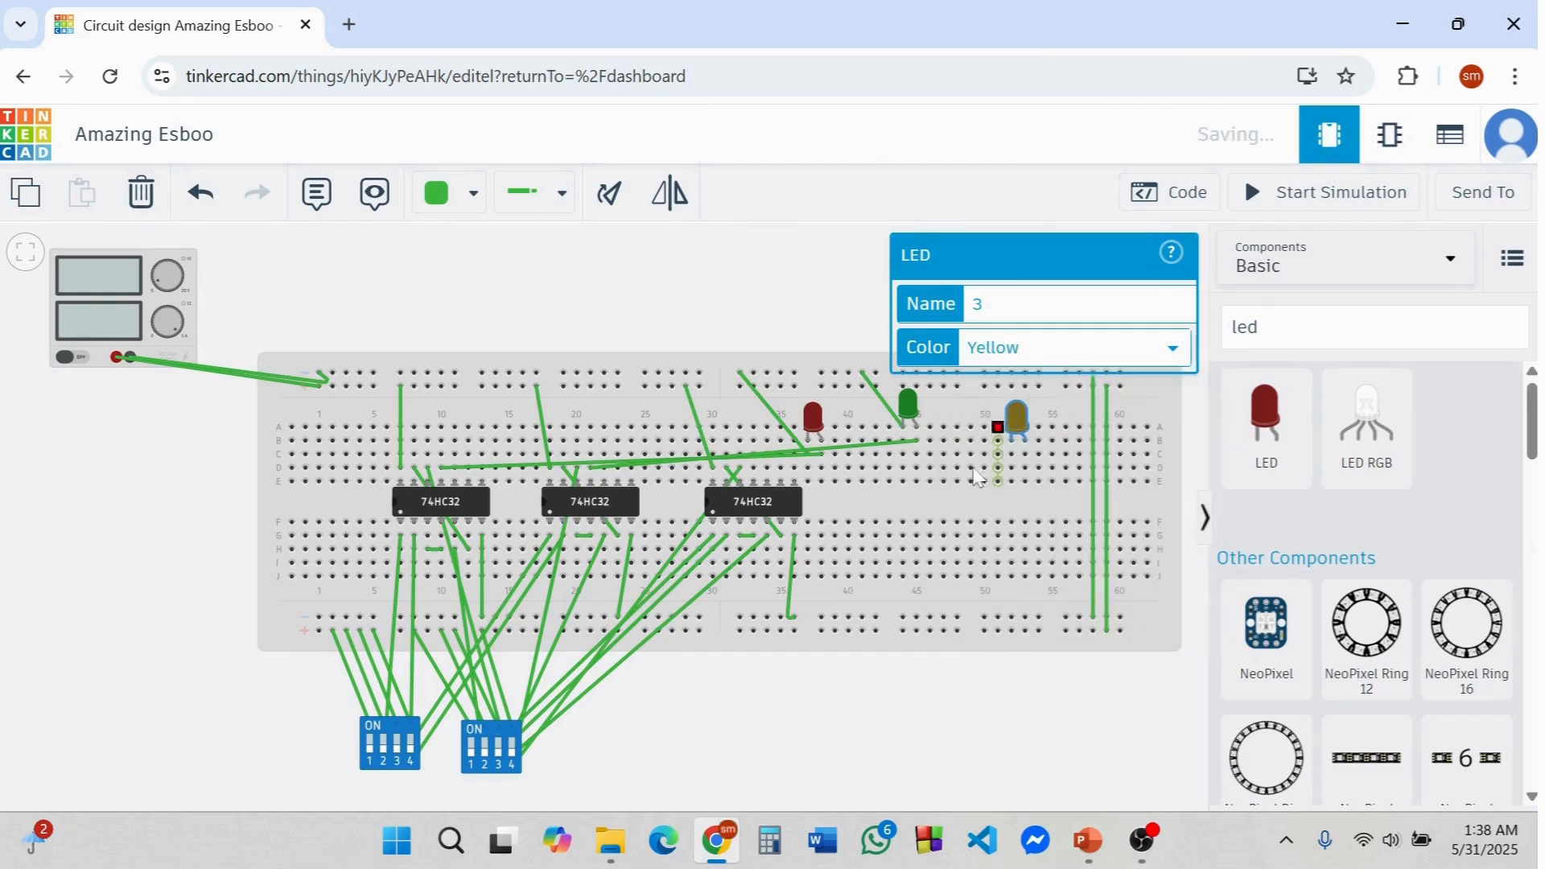
left_click(914, 707)
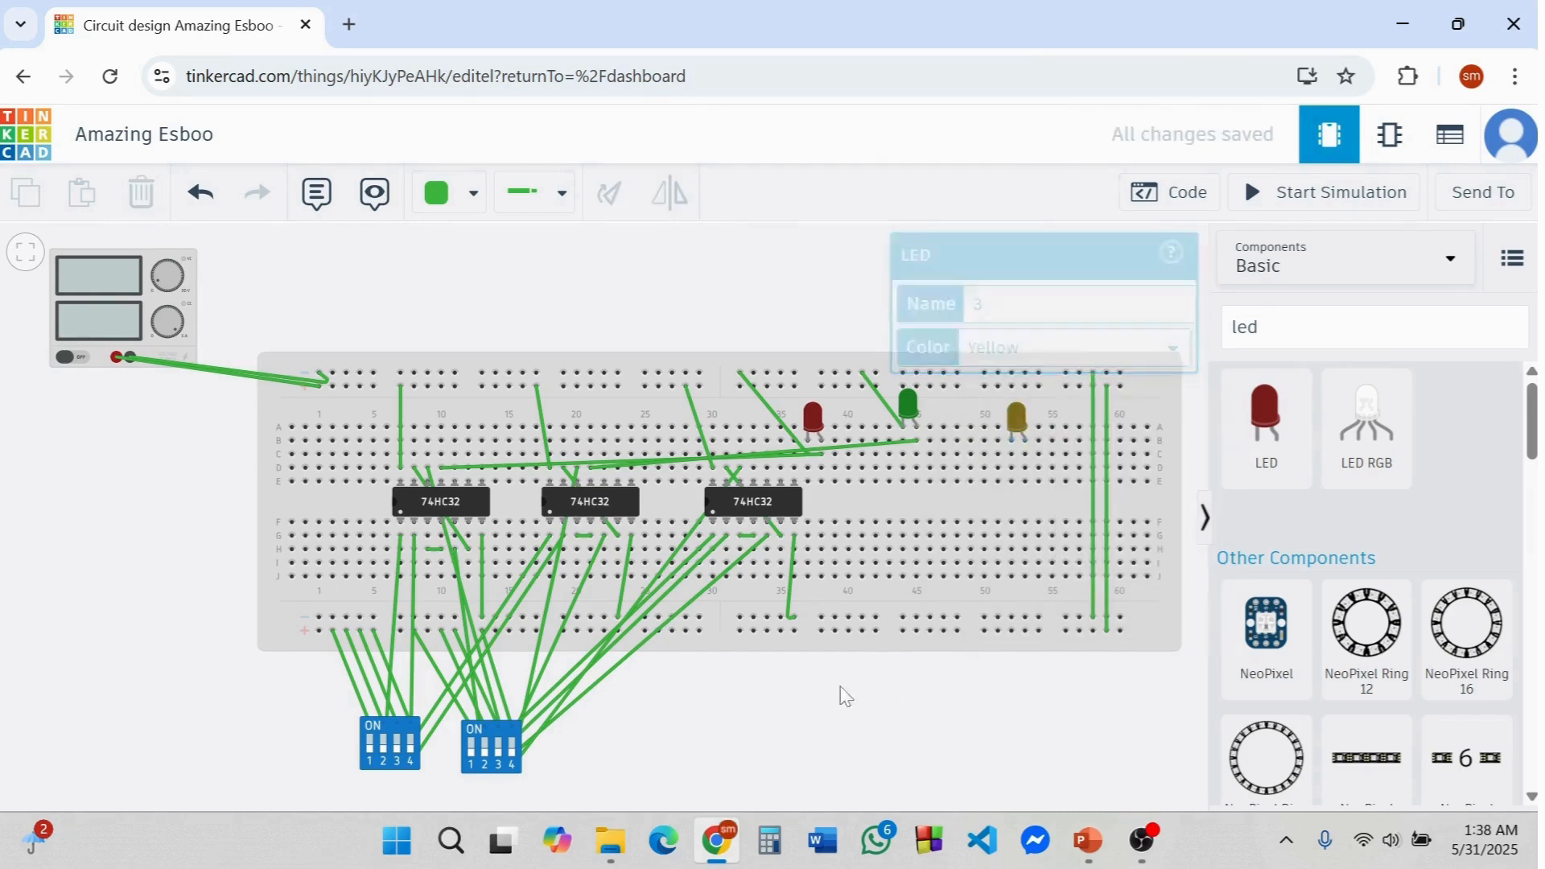
- Wire the third 74HC32's column 33 in row D to column 53 in row C, and column 52 in row D to the upper negative rail
left_click(756, 481)
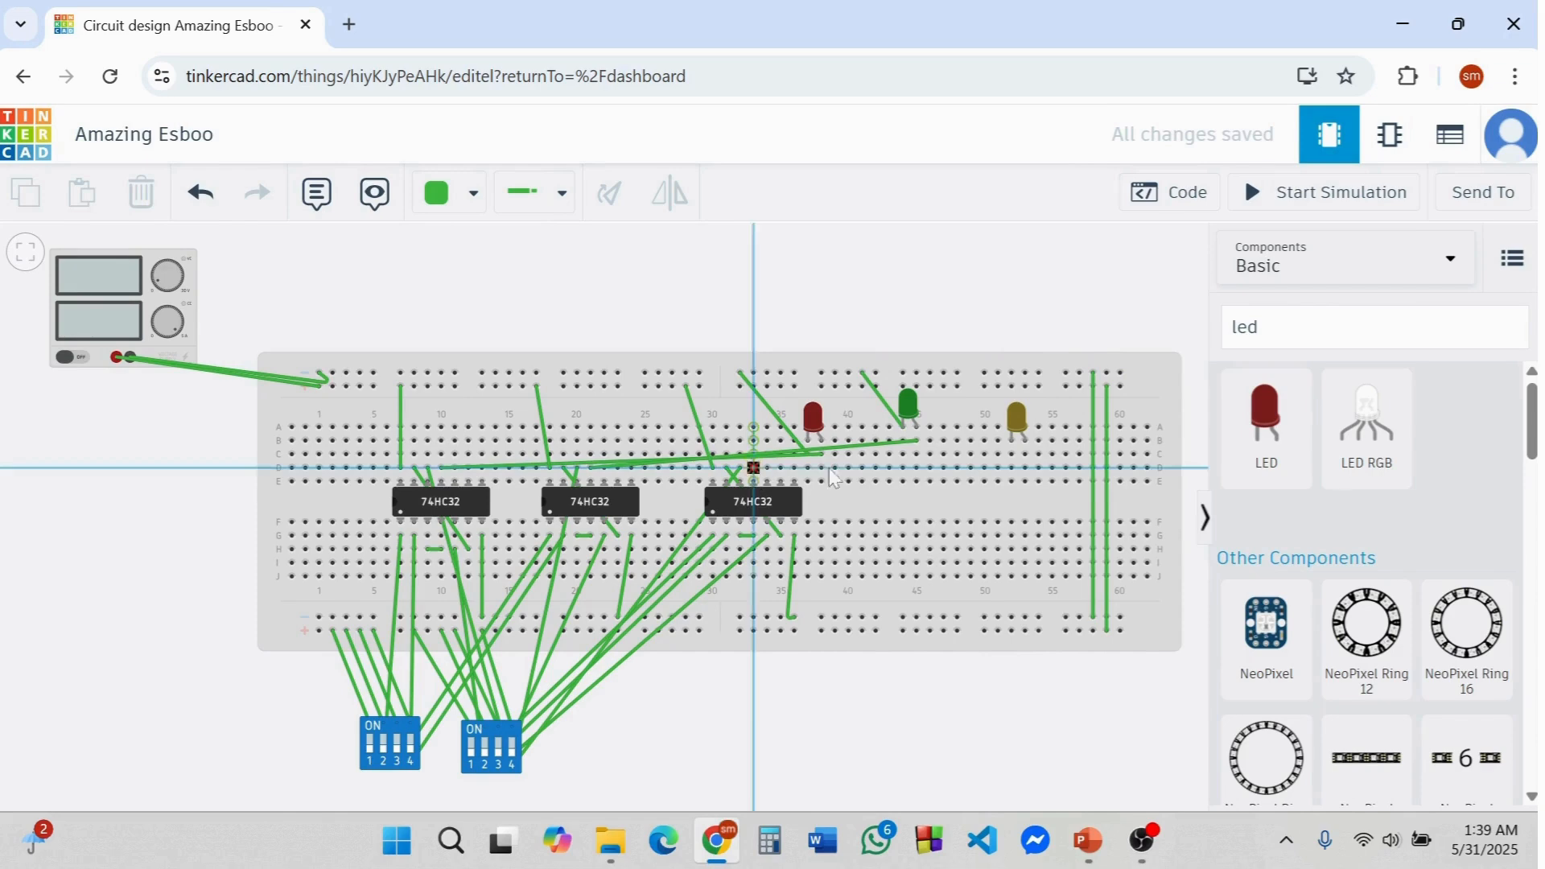
left_click(1025, 455)
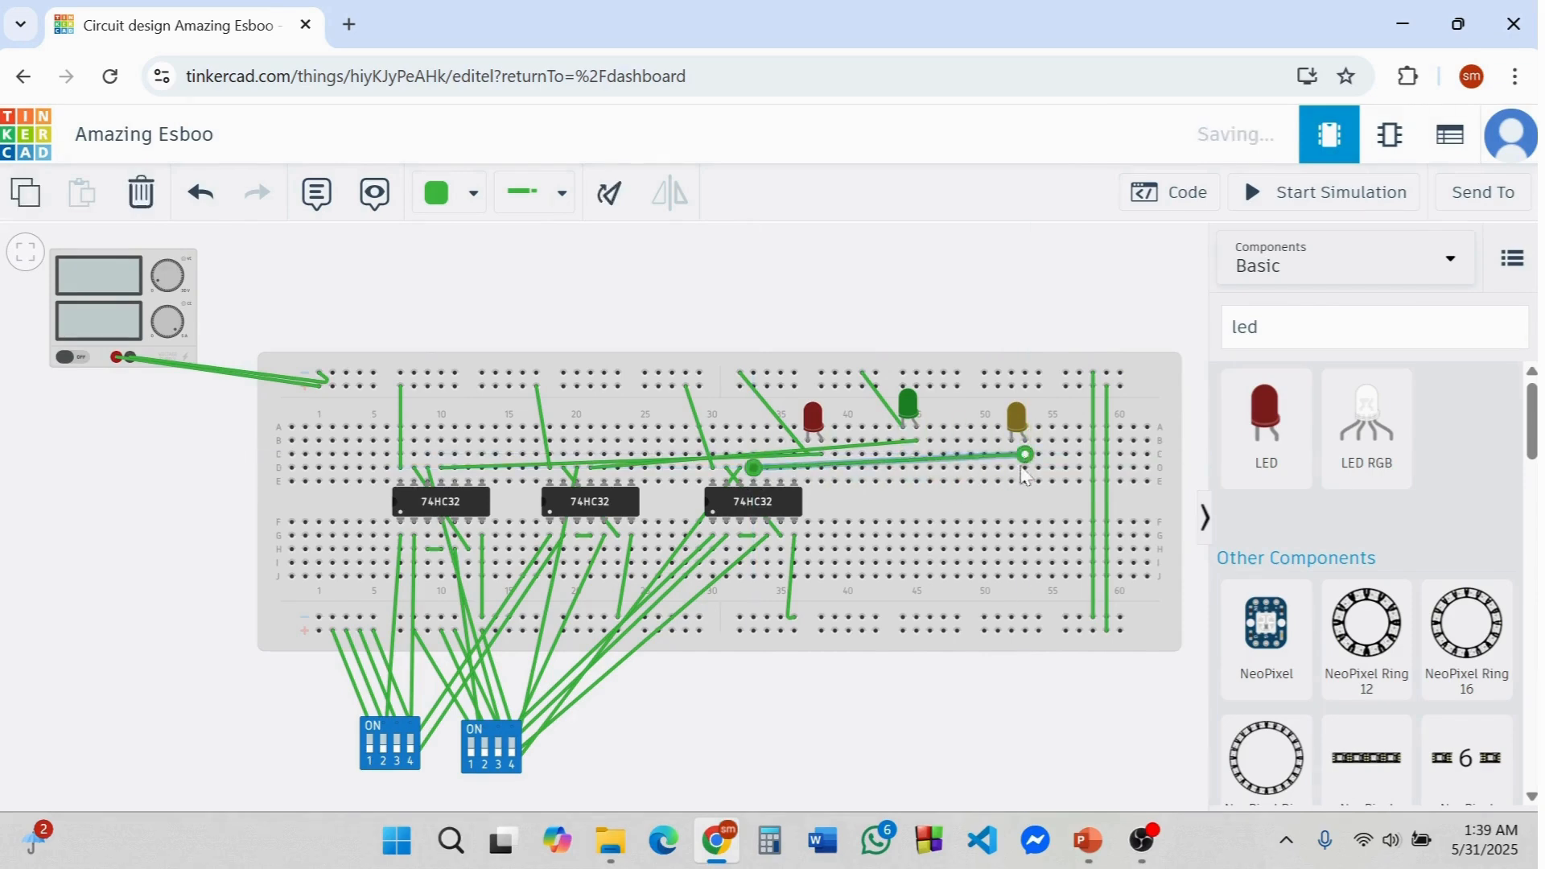
left_click(1013, 469)
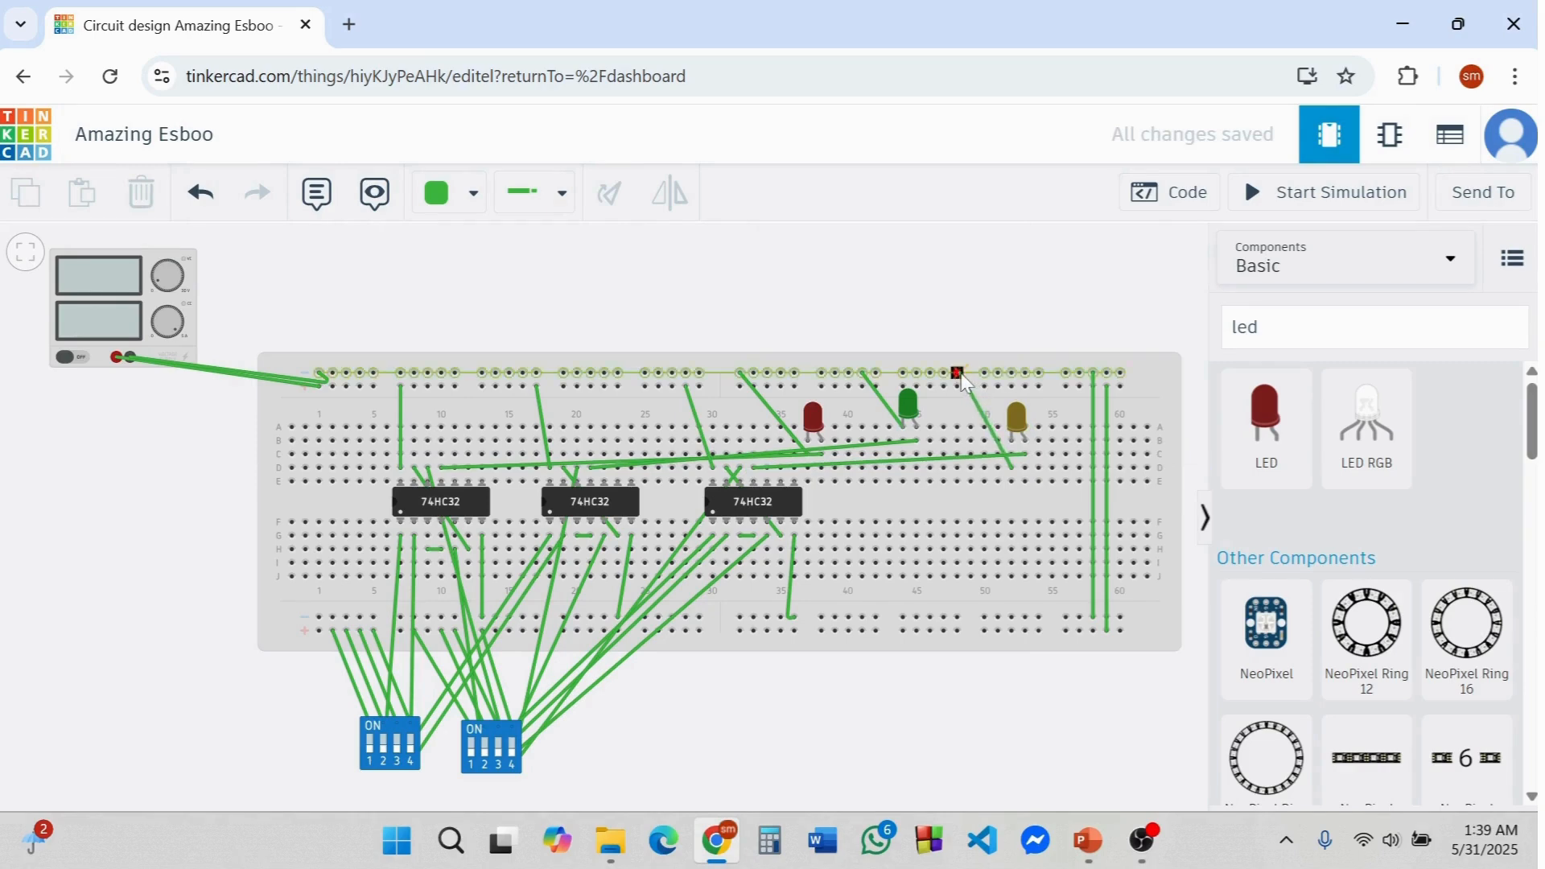
left_click(961, 374)
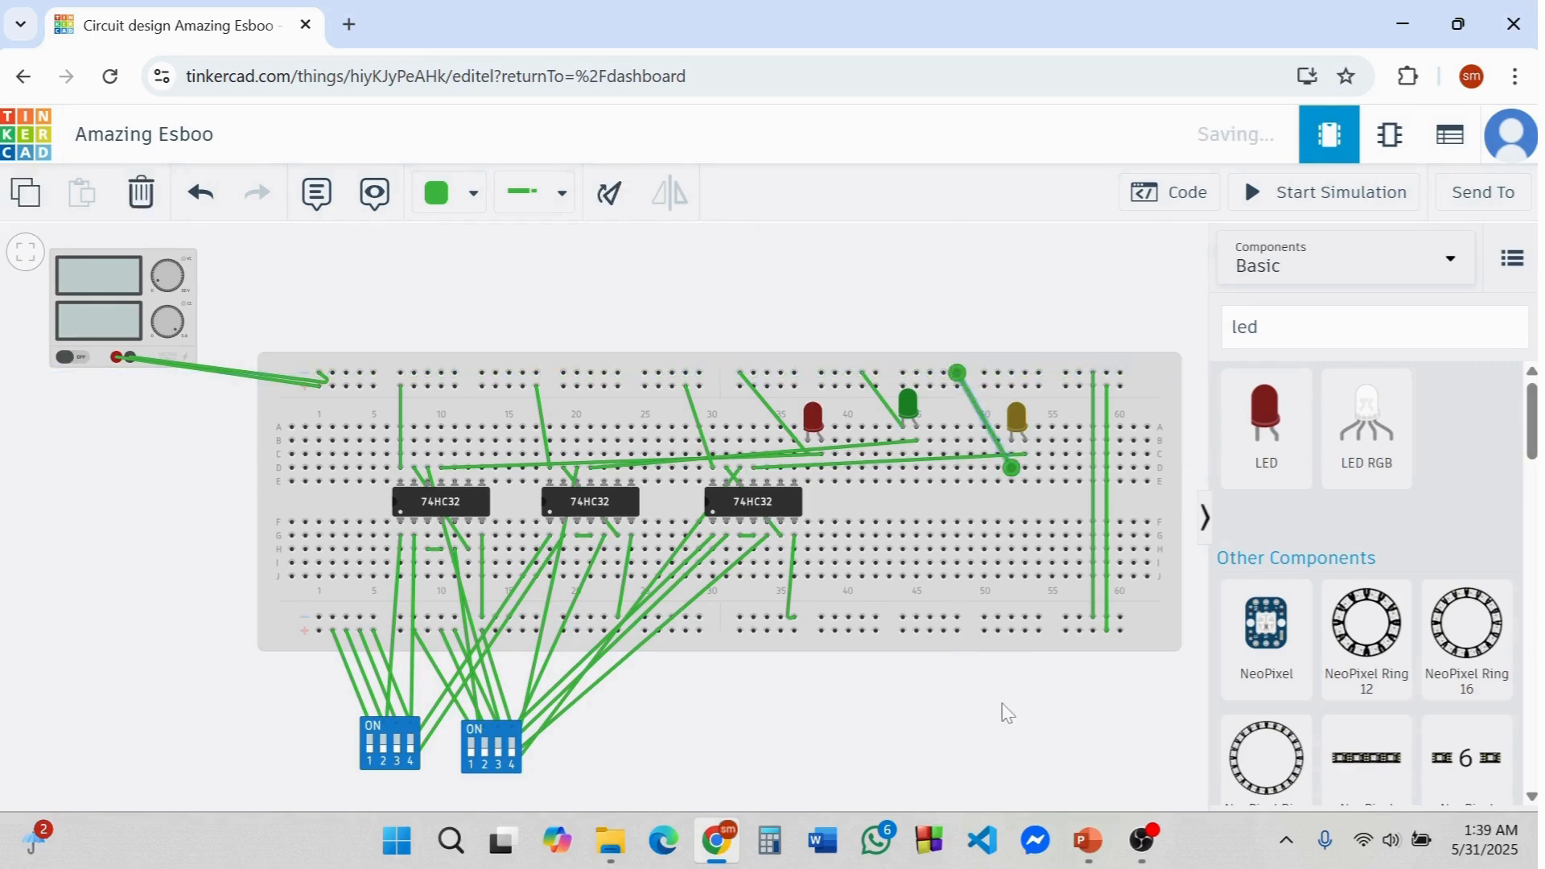
- Check the encoder expressions in PowerPoint, and in Tinkercad start the simulation and test switches 4, 3 and 1 of the right DIP
left_click(1082, 837)
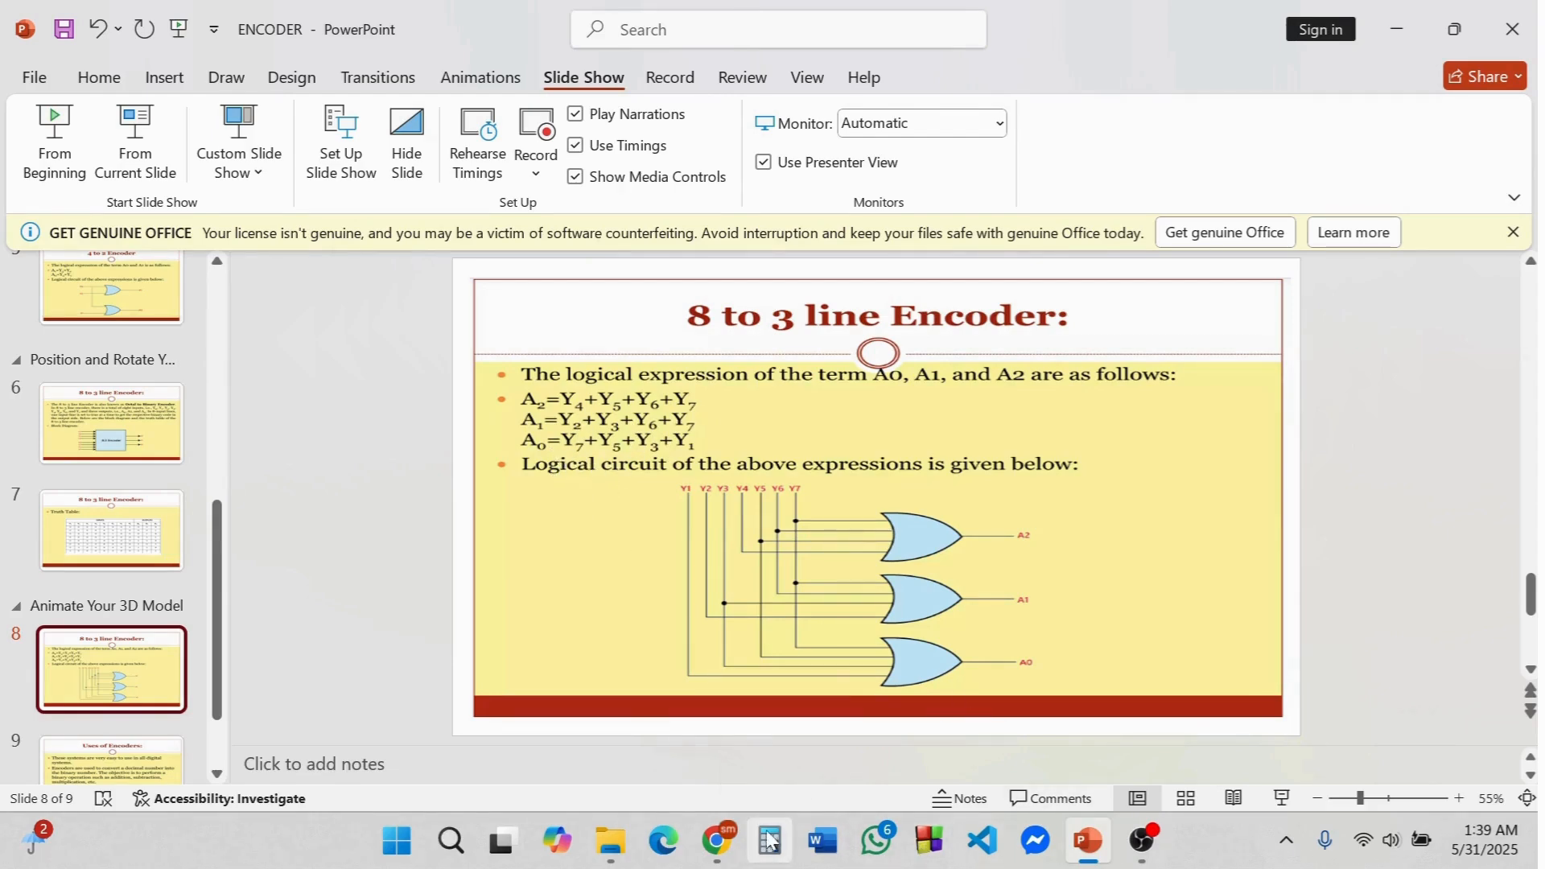
mouse_move(717, 841)
left_click(700, 748)
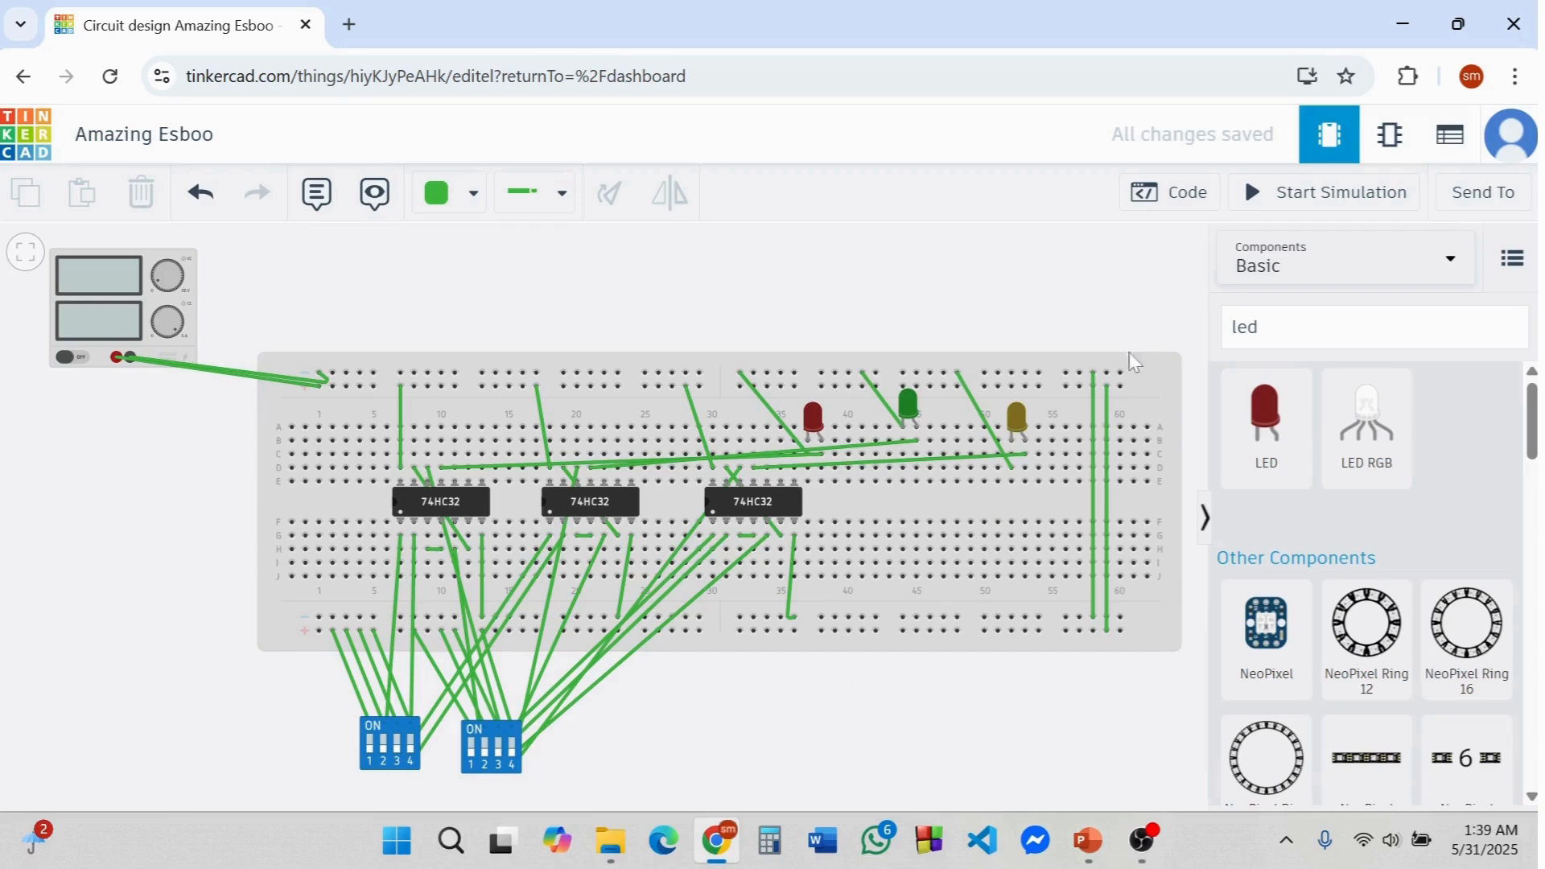
left_click(1263, 193)
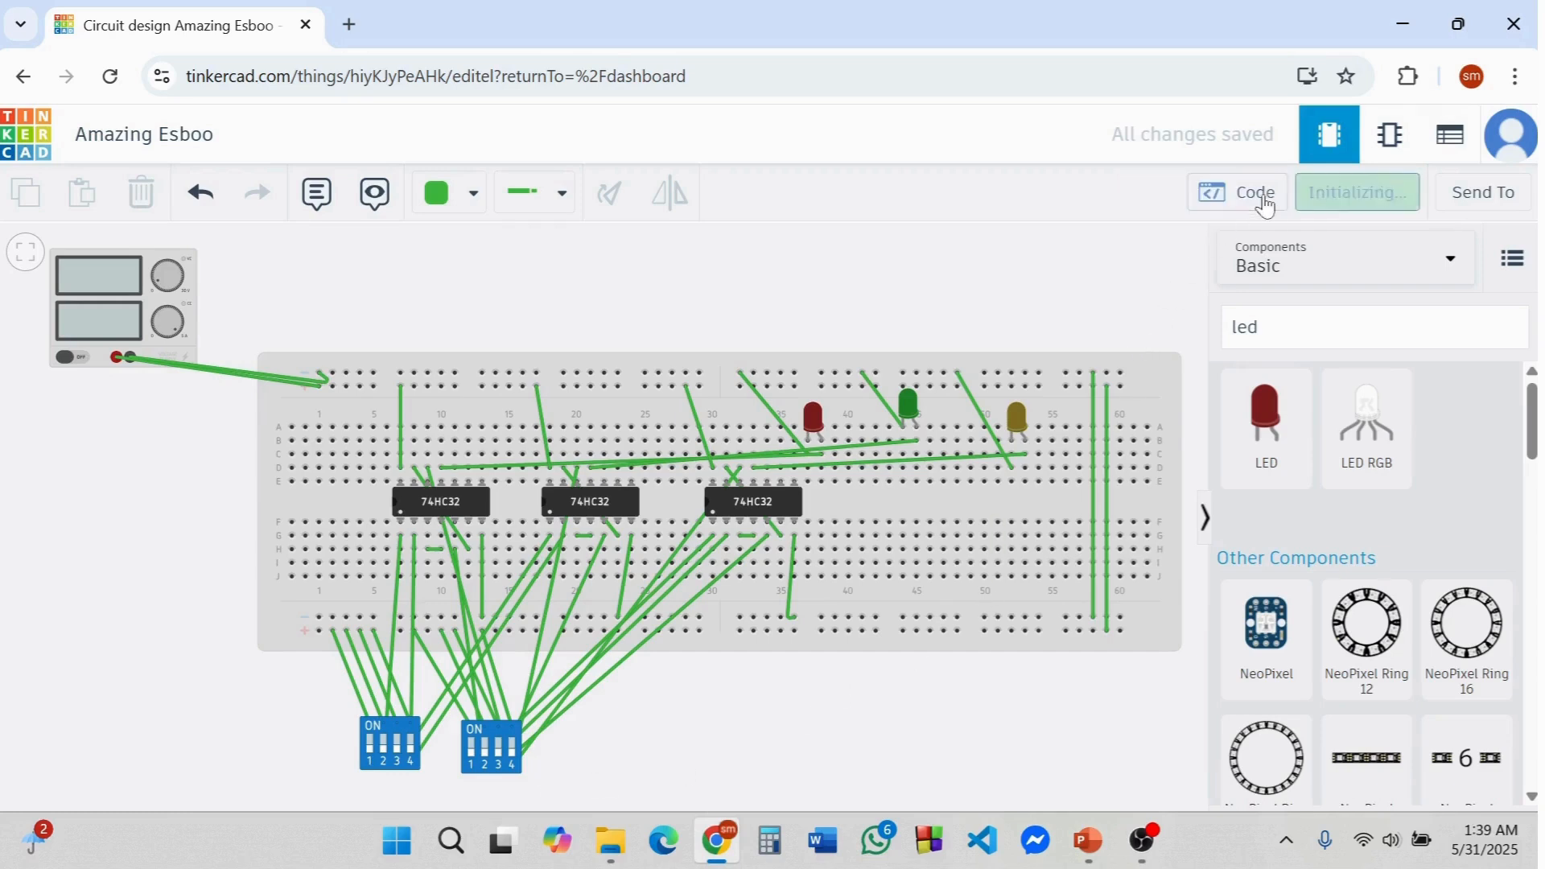
left_click(515, 755)
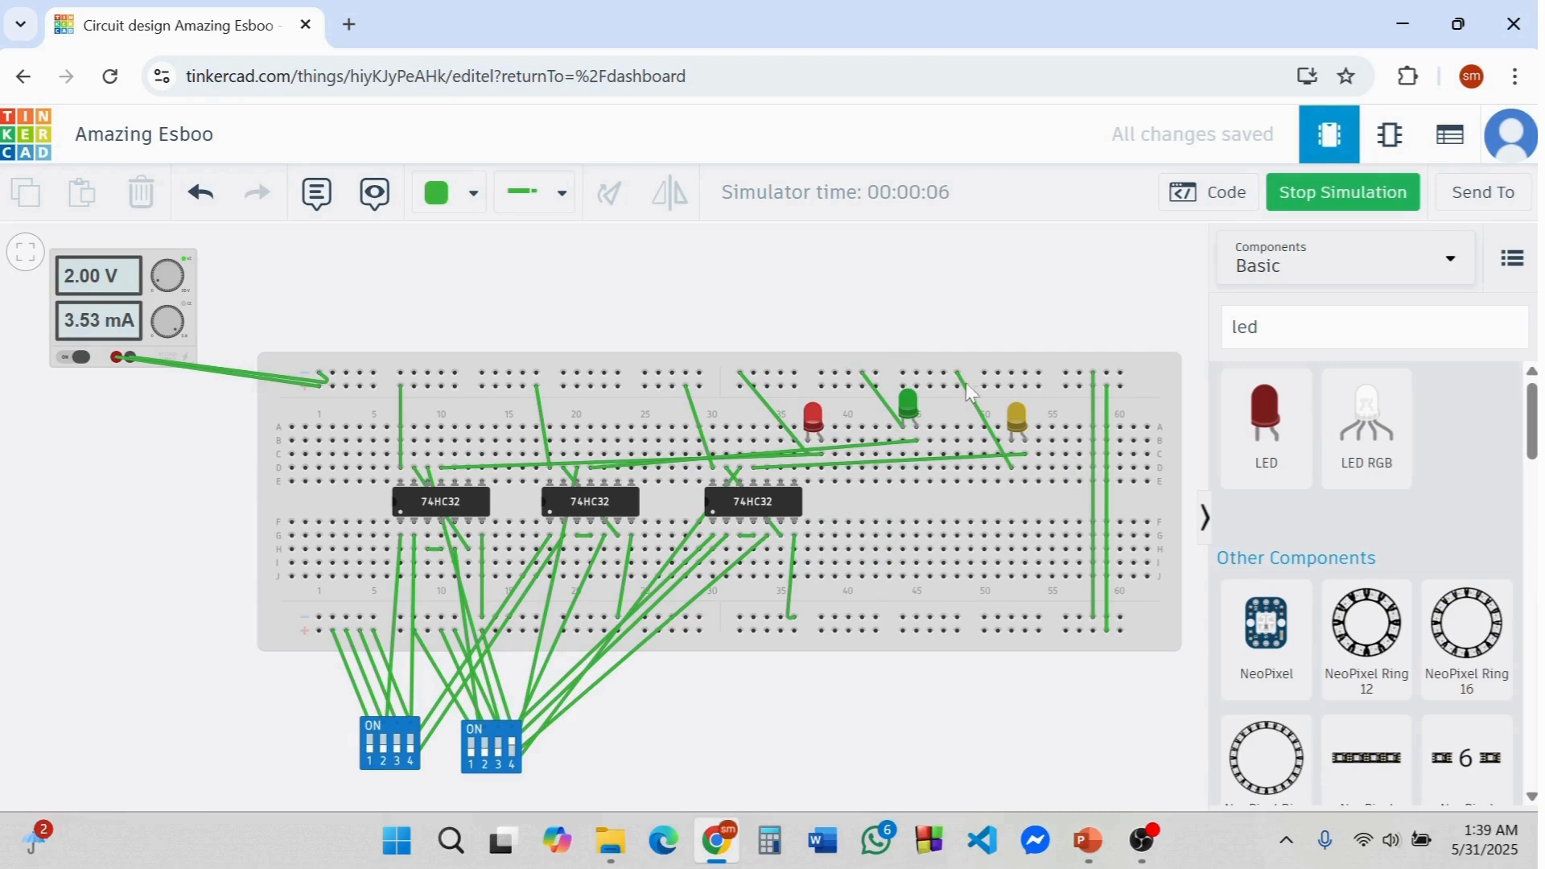
left_click(512, 755)
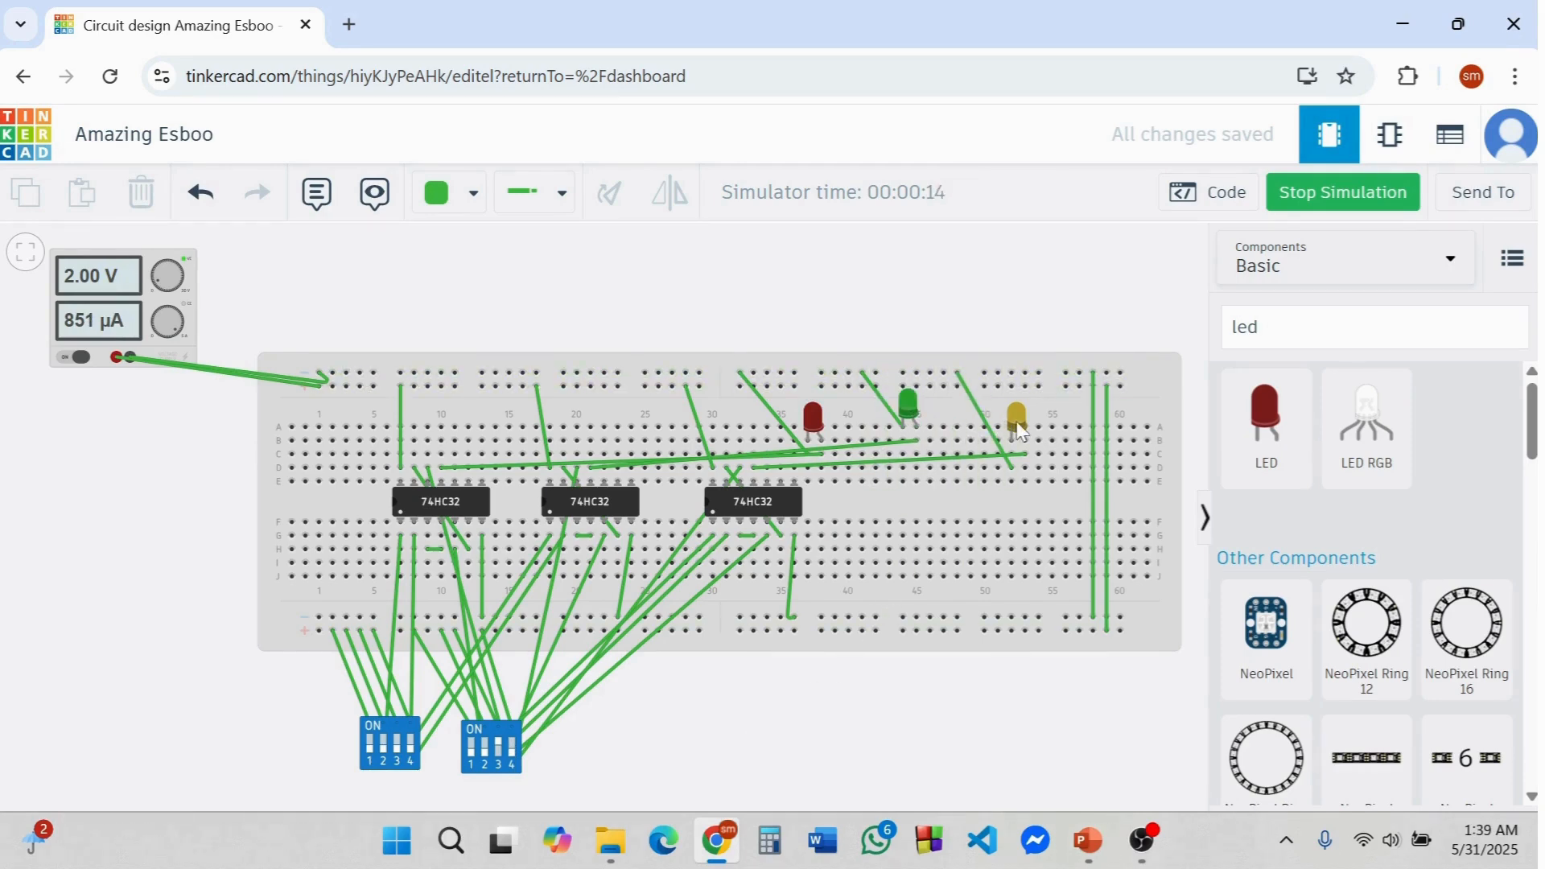
left_click(498, 753)
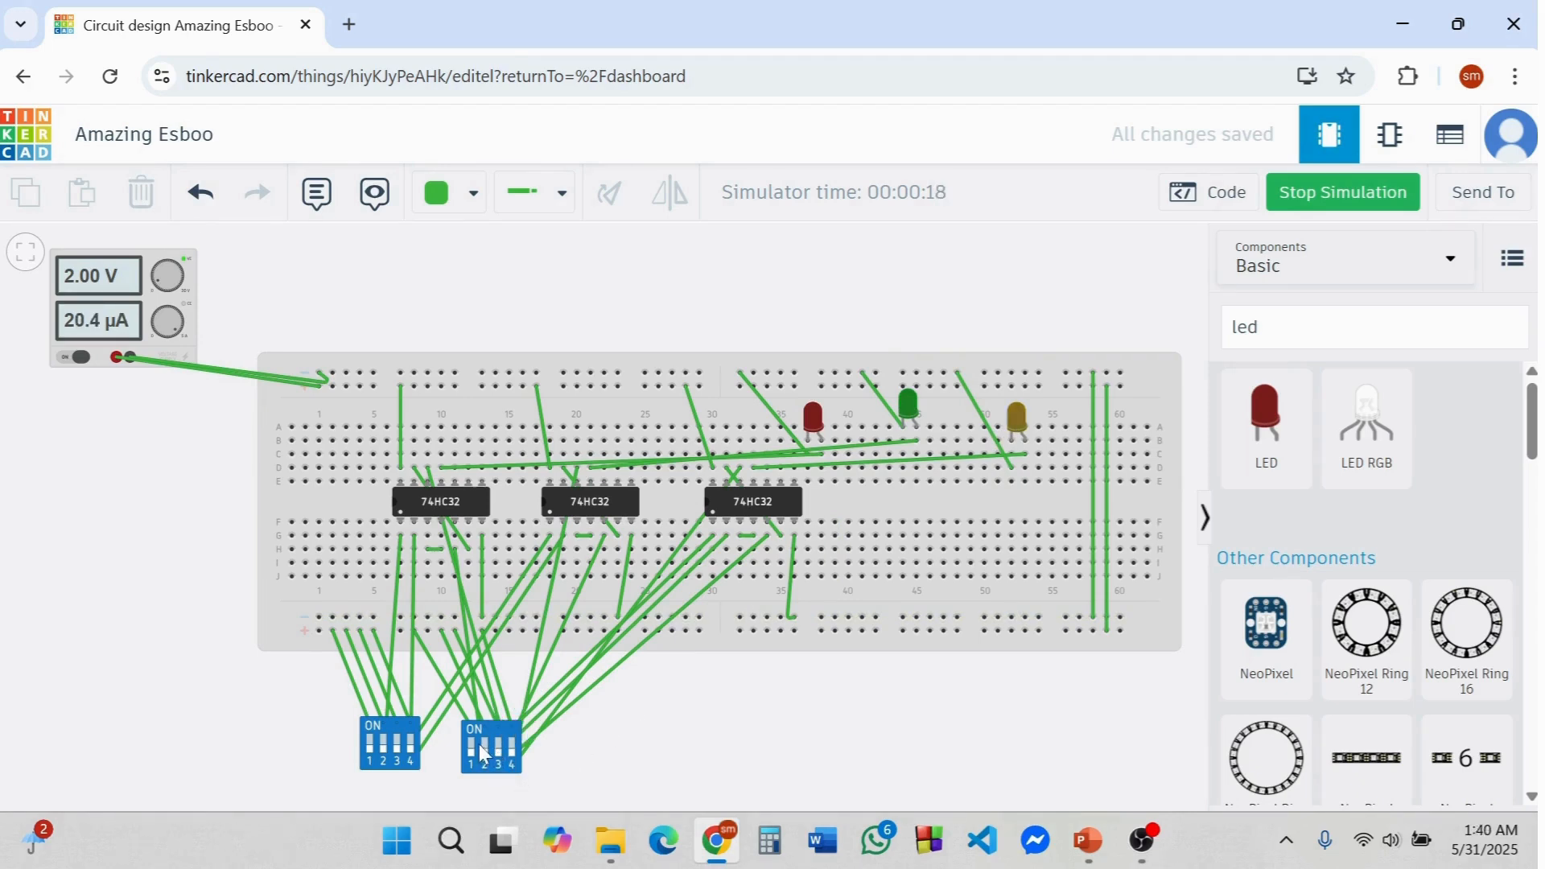
left_click(471, 745)
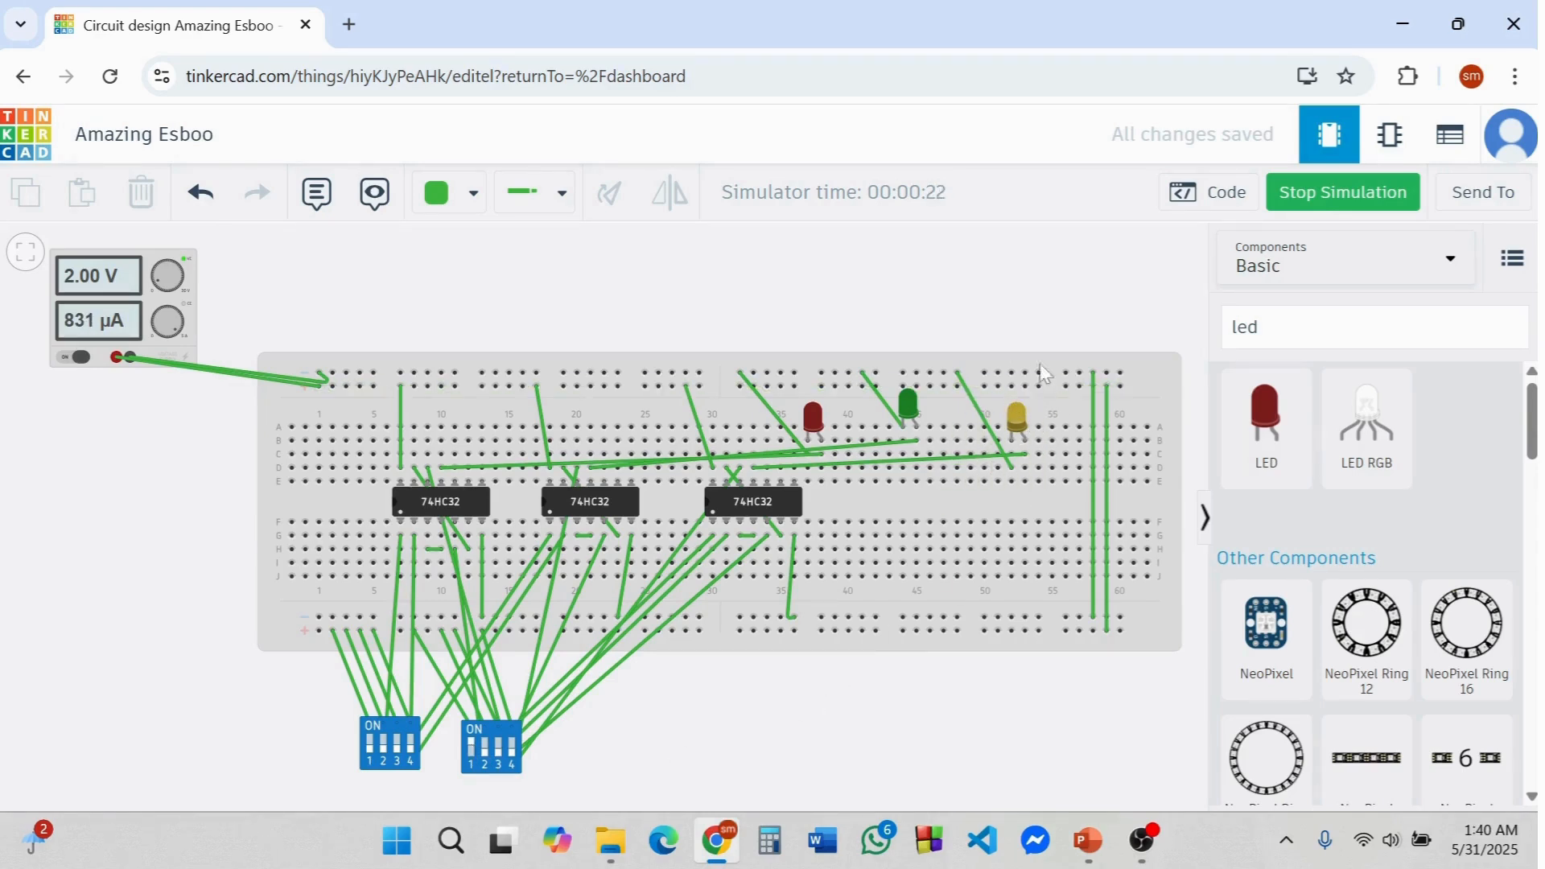
- Compare switch 1 of the right DIP against the PowerPoint expressions, switch it off in Tinkercad and stop the simulation
left_click(1087, 840)
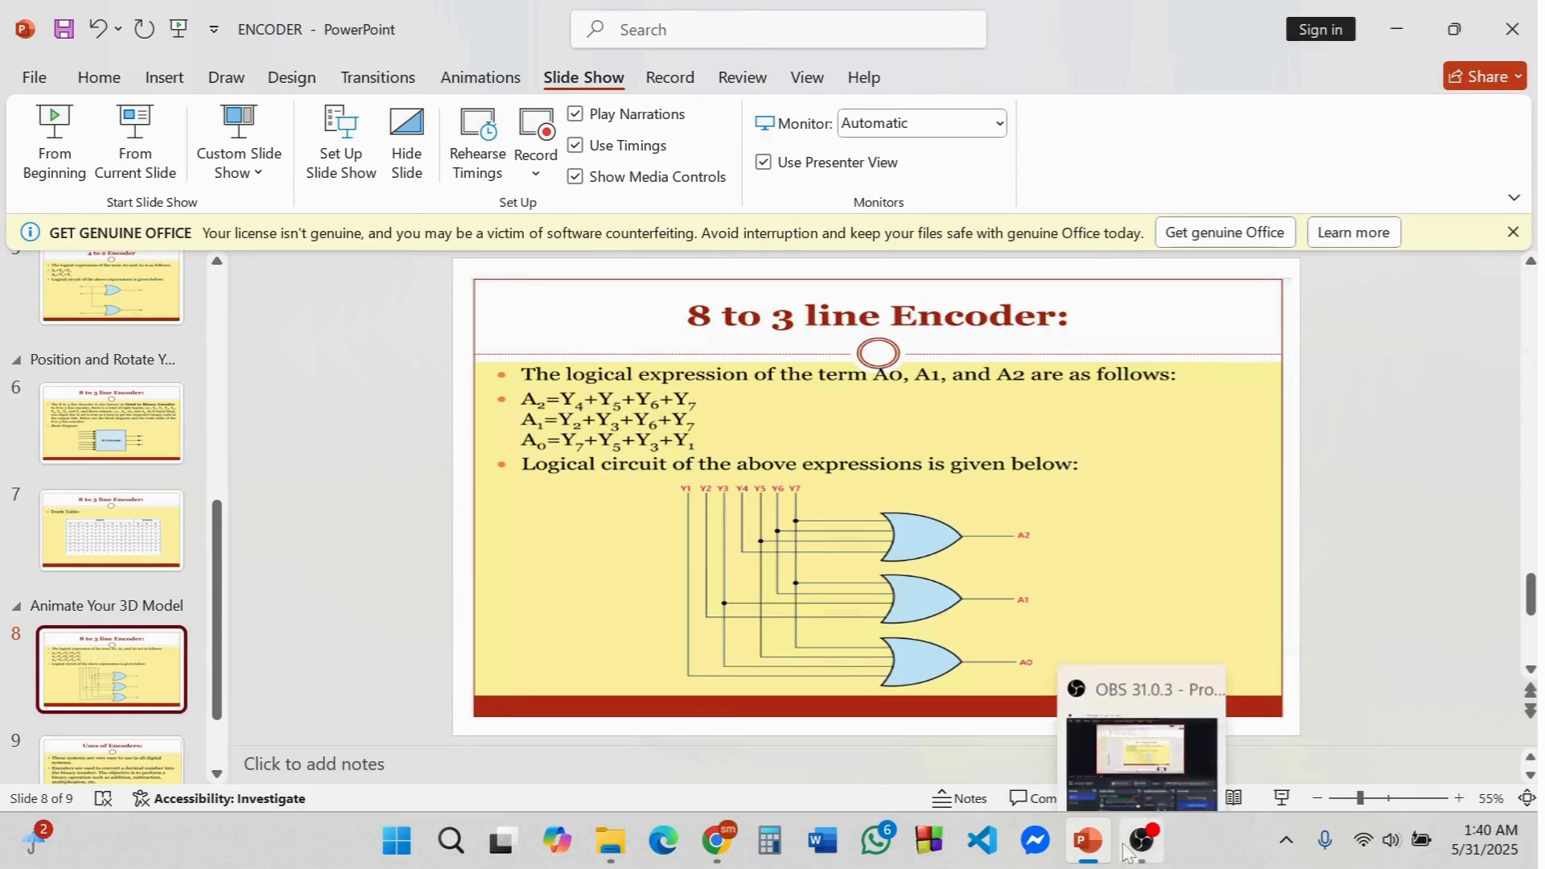
left_click(1088, 841)
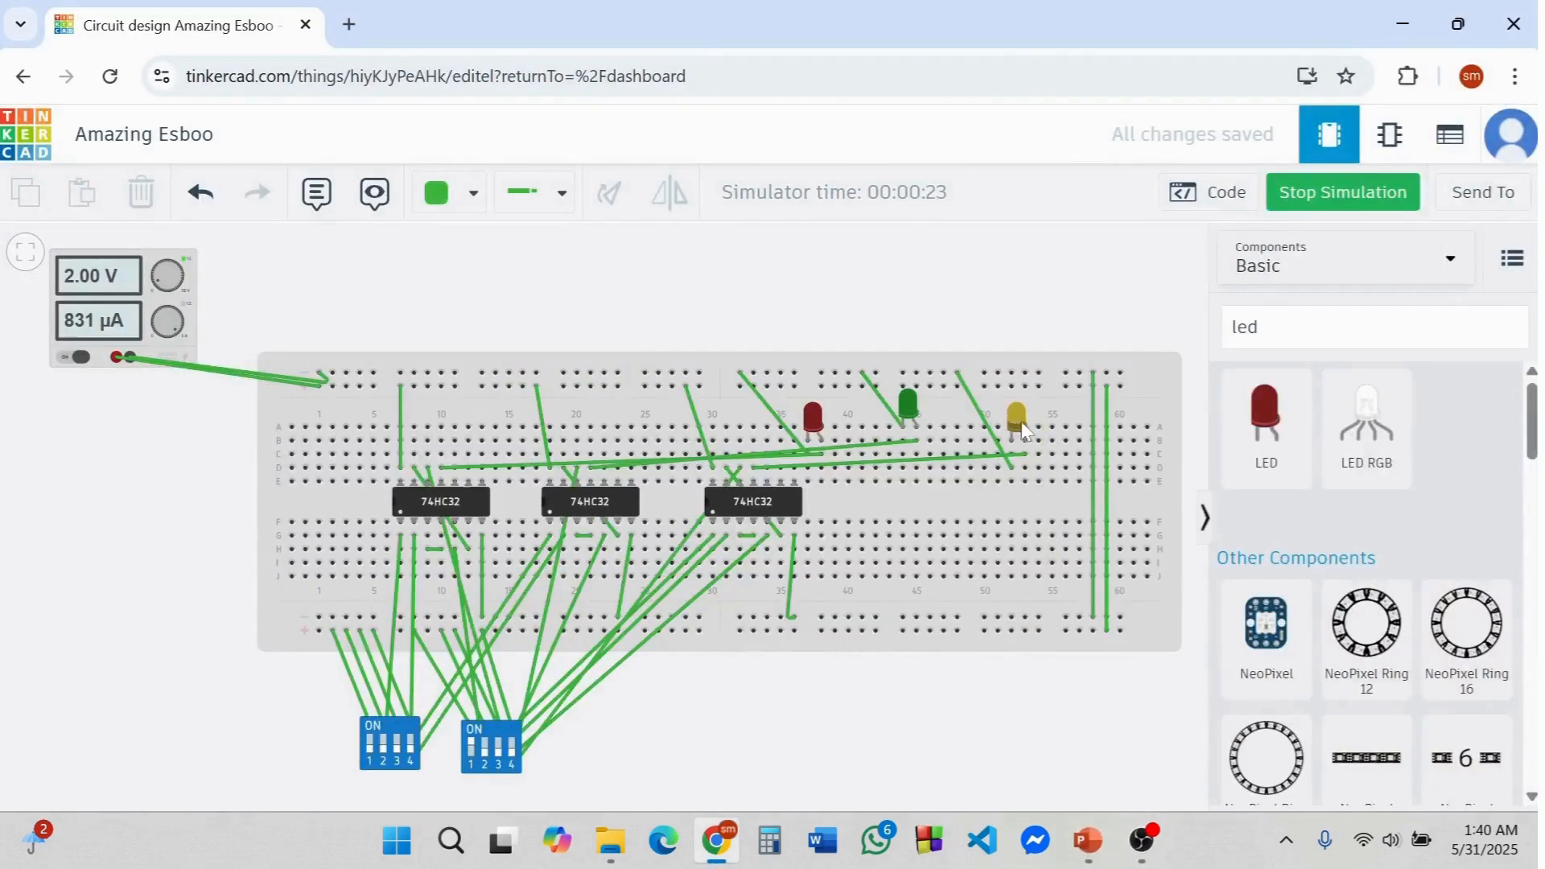
left_click(469, 748)
left_click(1295, 201)
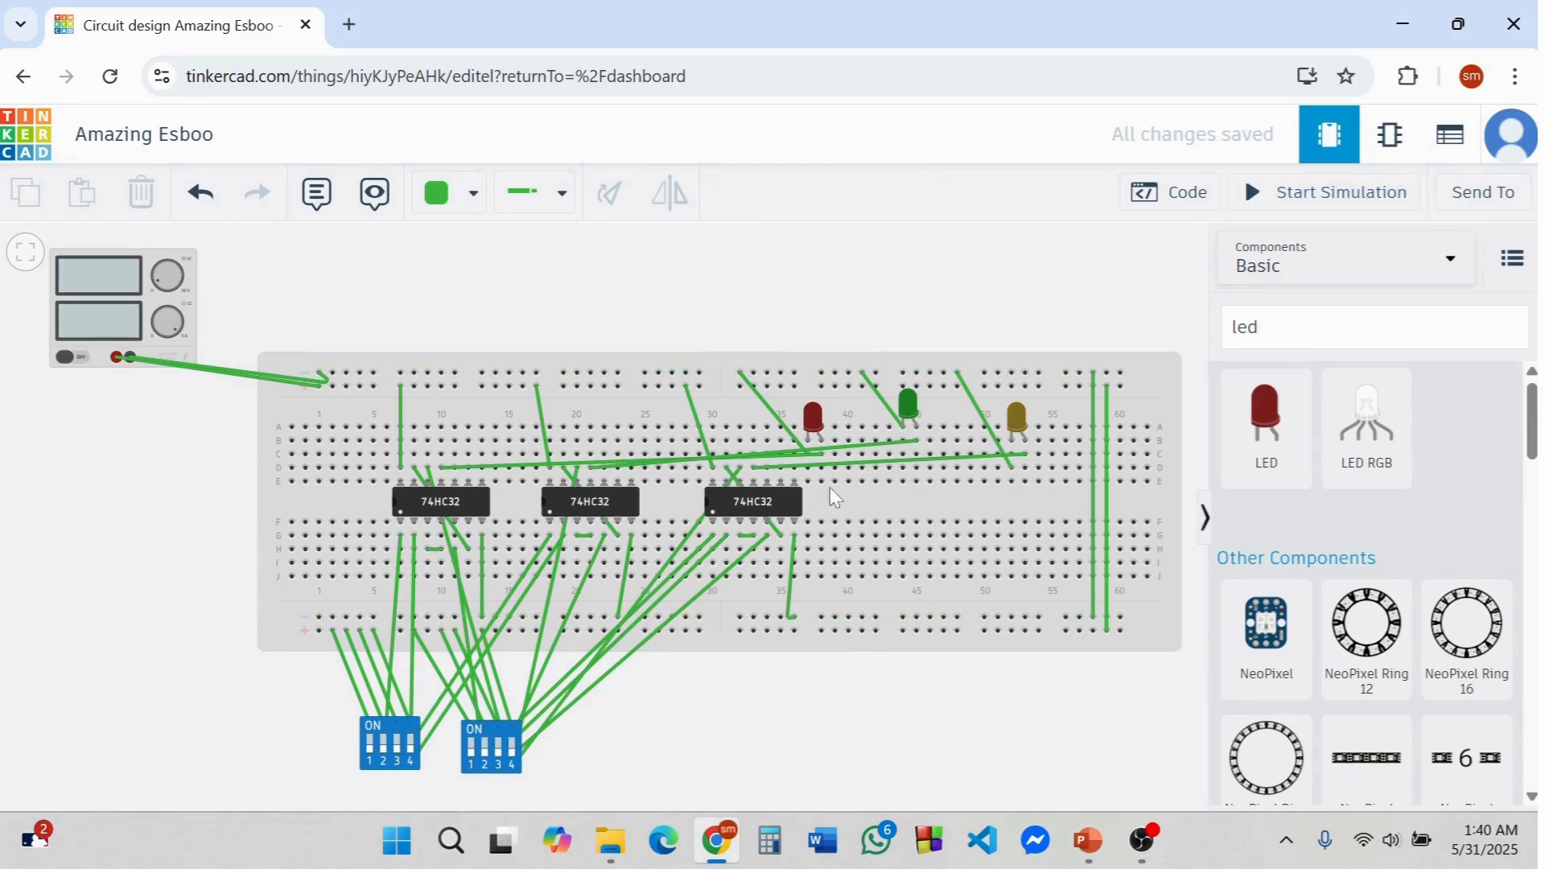
- Present the PowerPoint encoder slides from the beginning, advance to Uses of Encoders and return towards the 8 to 3 line Encoder slides
left_click(1087, 840)
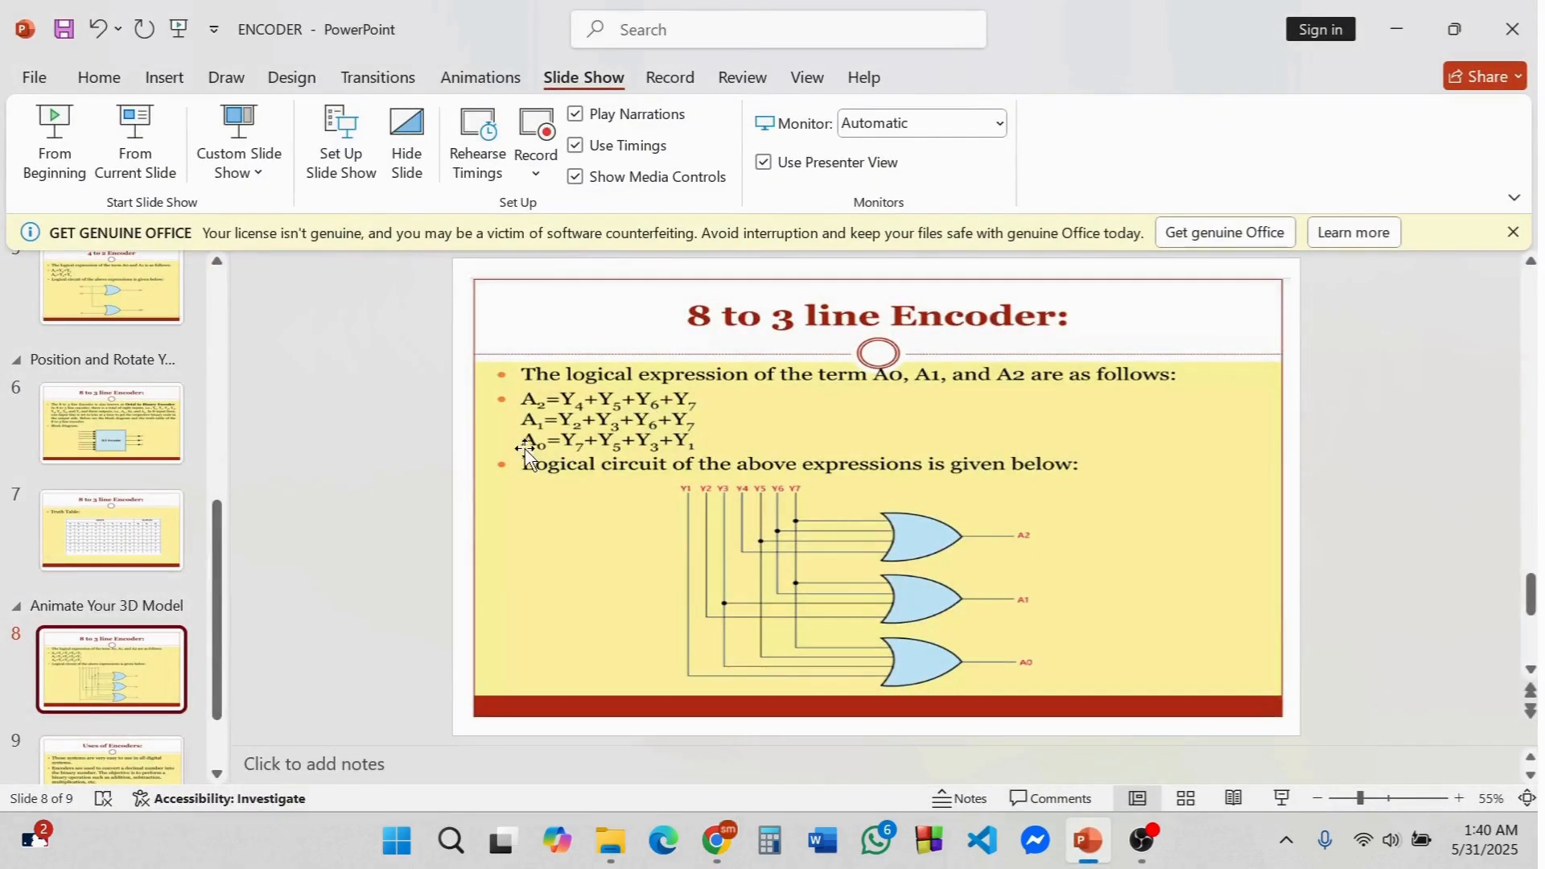
left_click(52, 157)
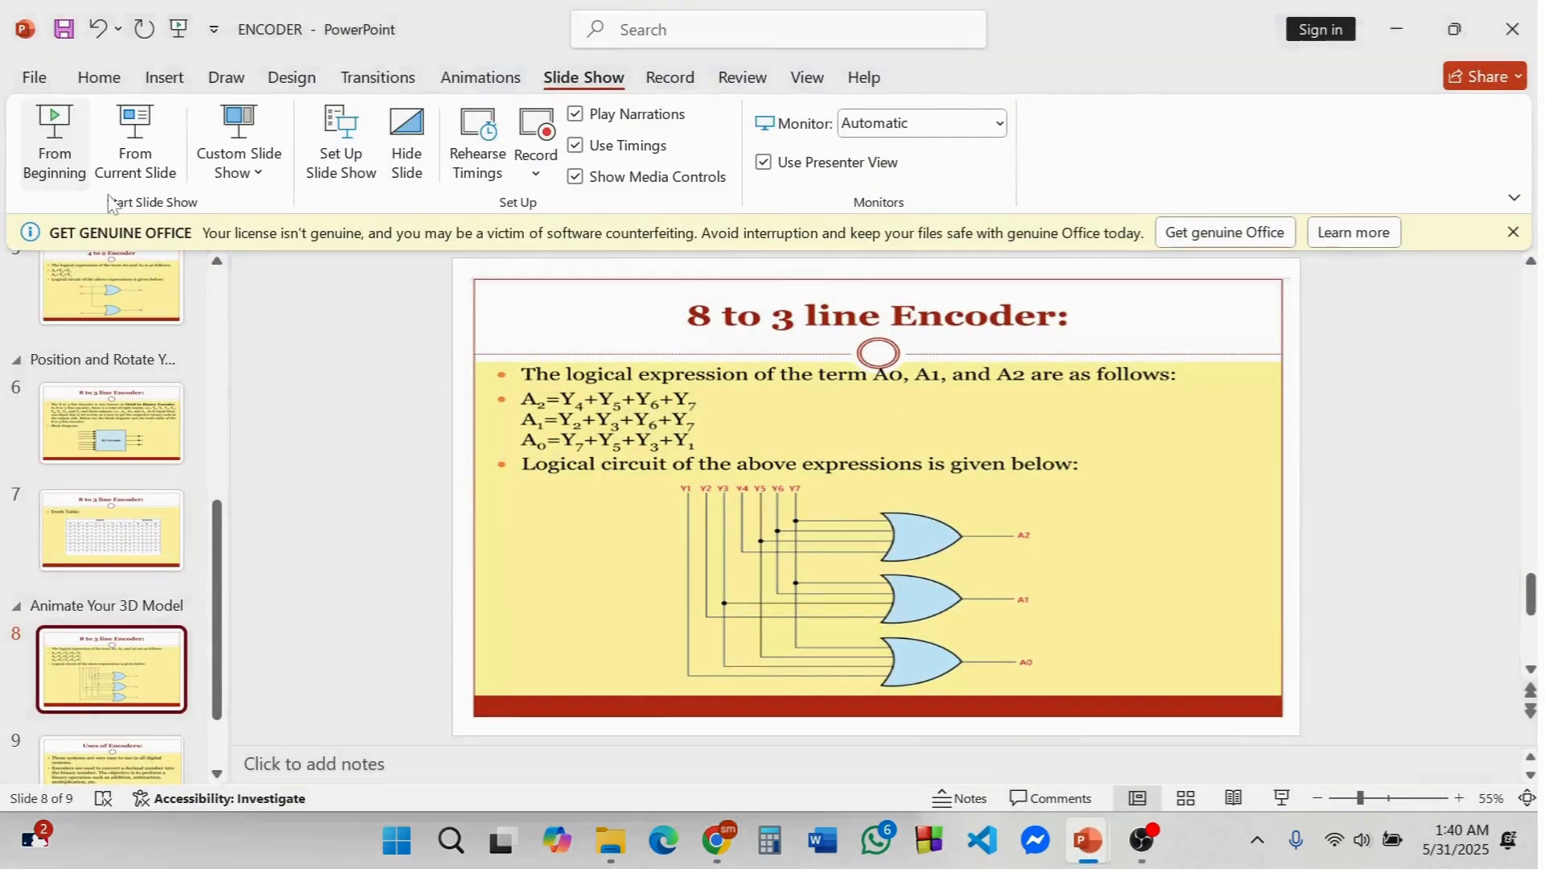
left_click(659, 495)
left_click(660, 495)
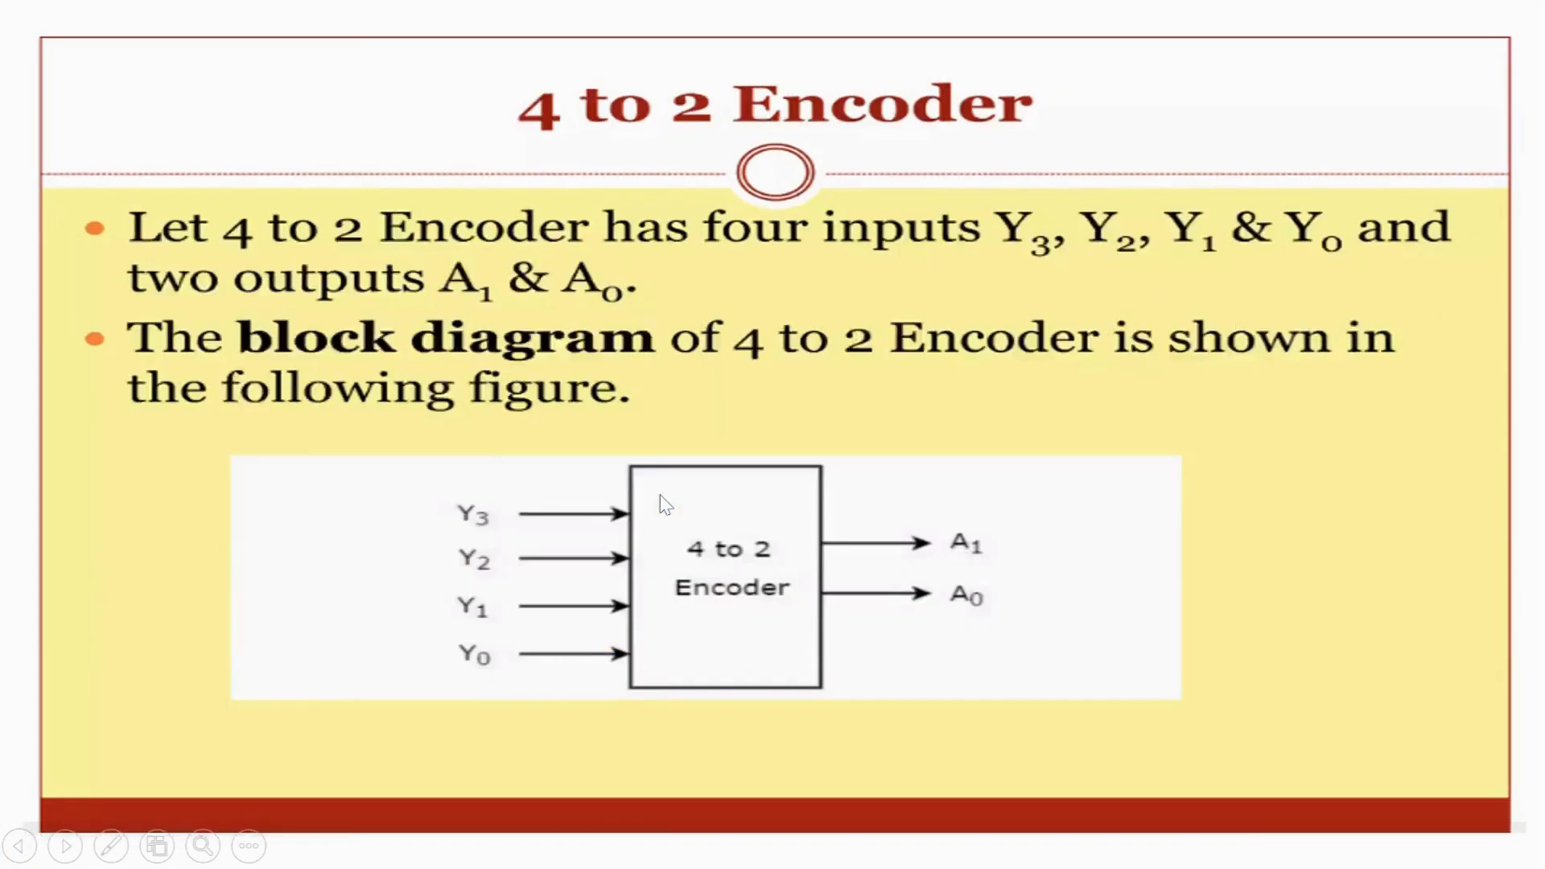
left_click(660, 495)
left_click(661, 495)
left_click(660, 496)
left_click(860, 434)
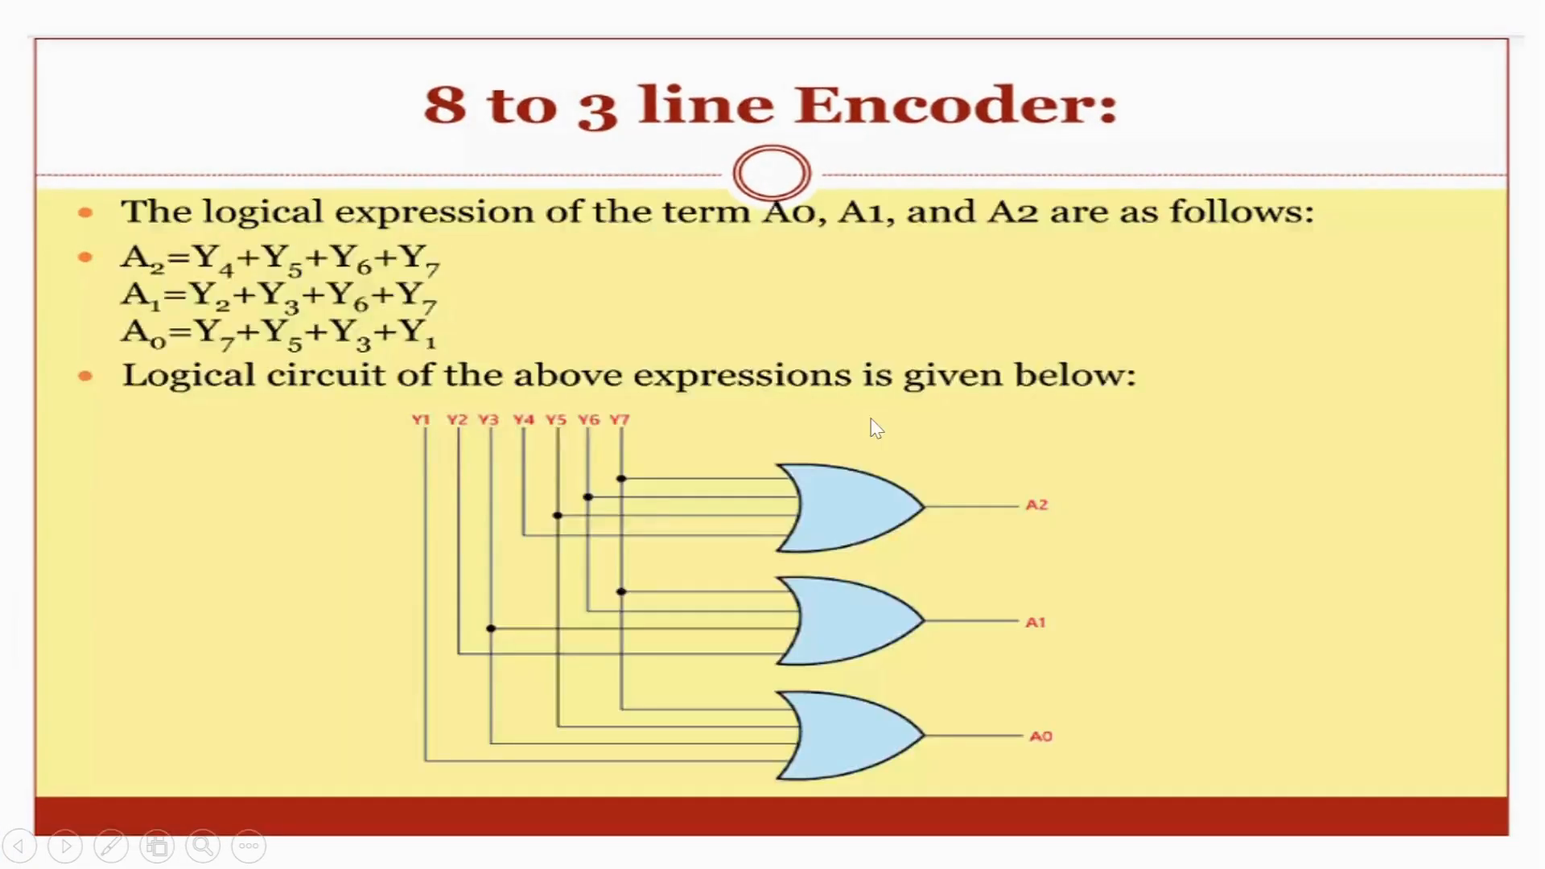
left_click(872, 419)
key("Left")
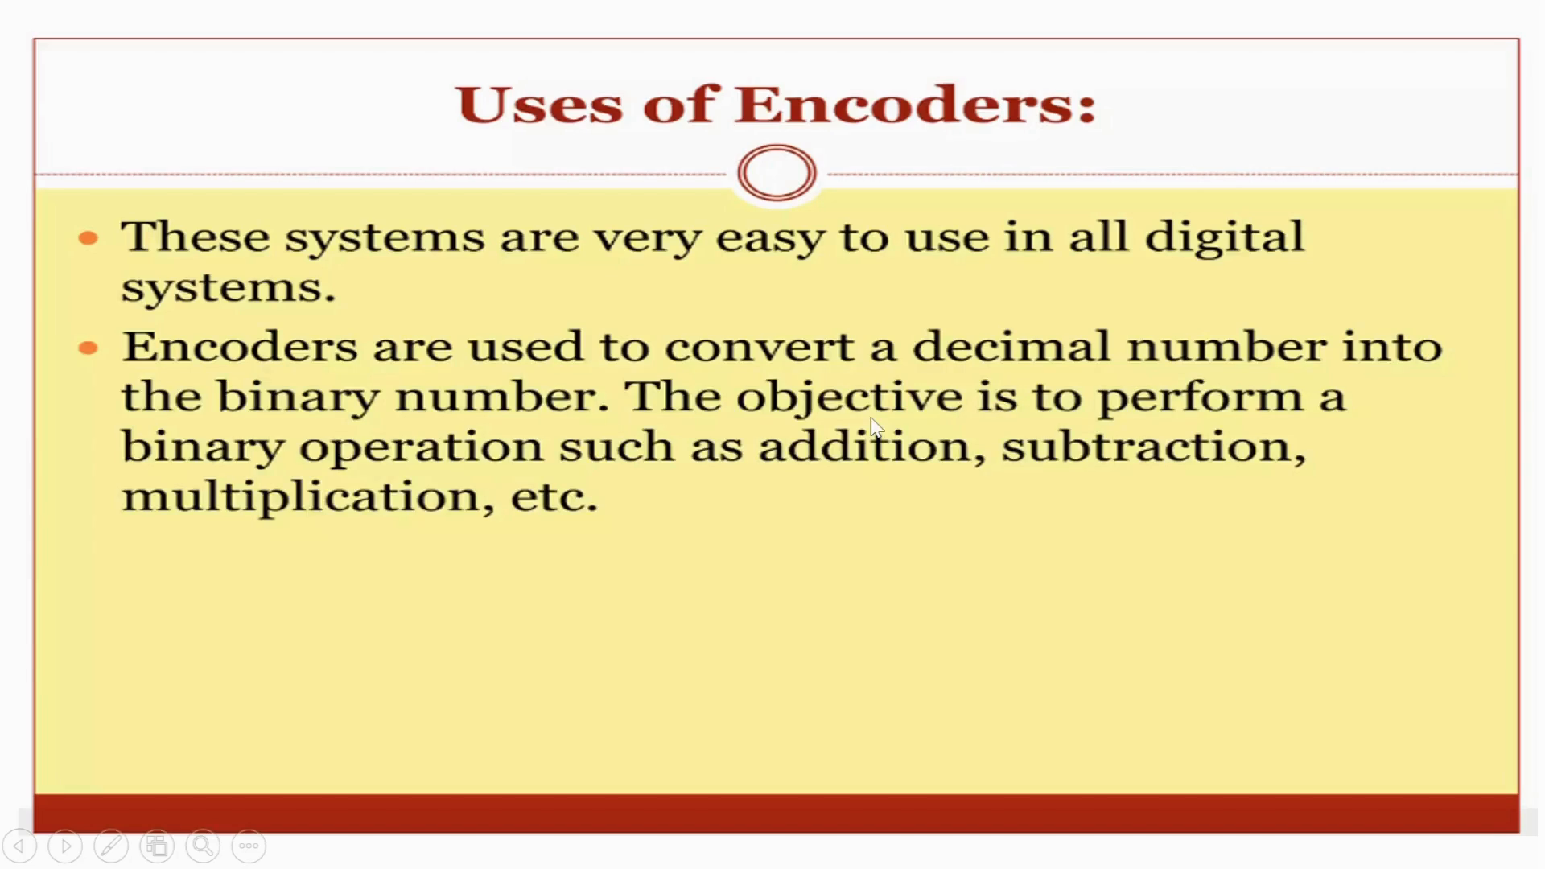